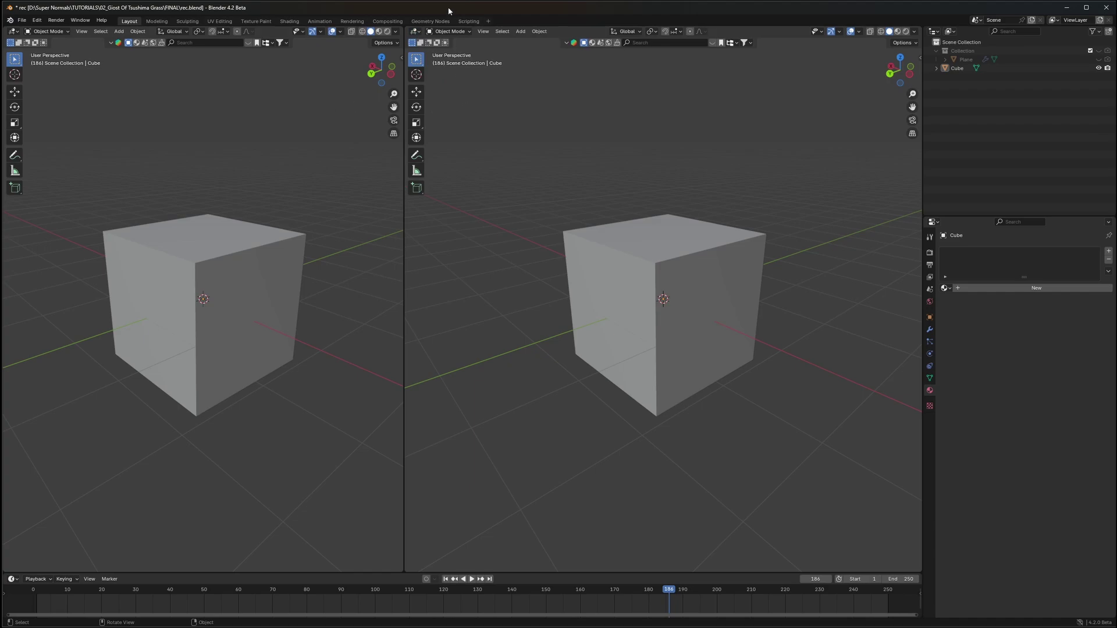
# - Switch the larger 3D viewport to the Geometry Node editor and create a new node tree for the cube
pyautogui.click(415, 31)
pyautogui.click(443, 108)
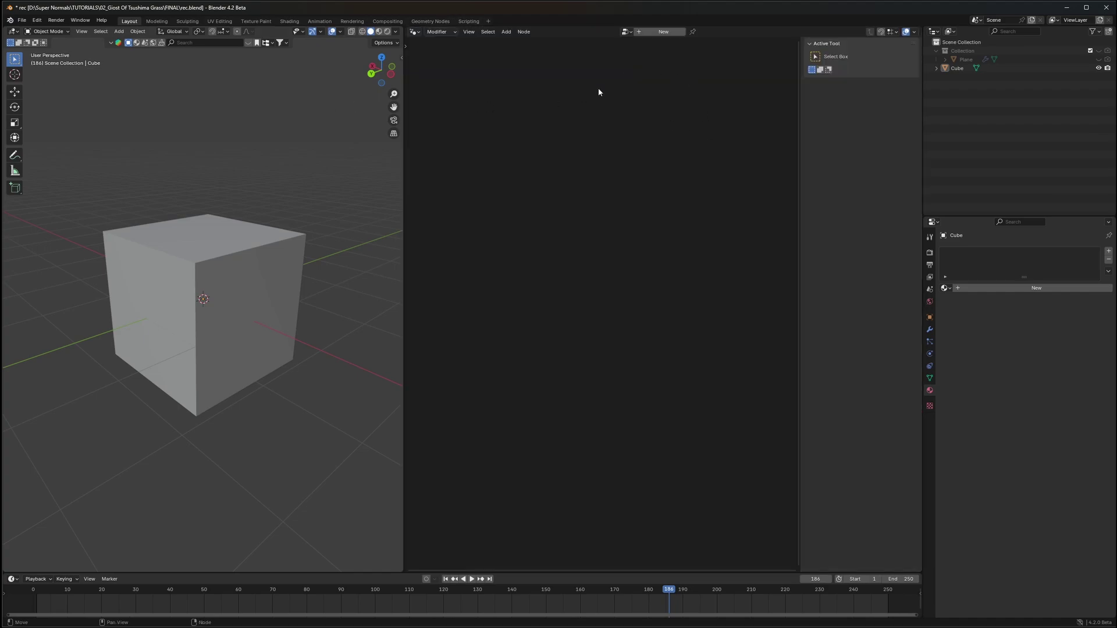
pyautogui.click(663, 32)
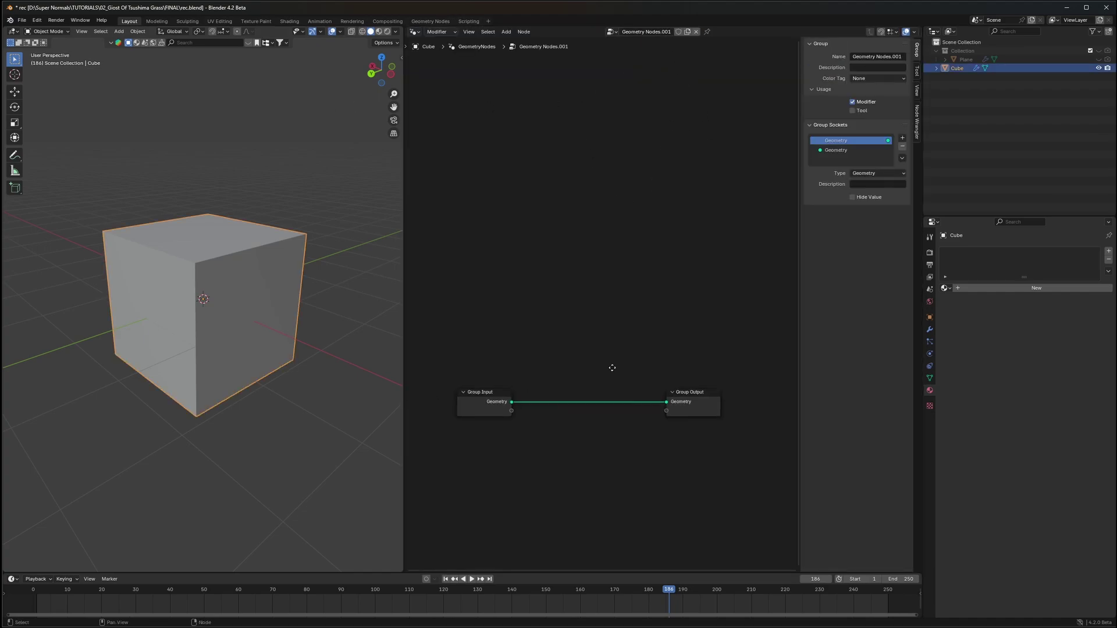
# - Delete the Group Input node and add a Grid mesh primitive node in its place
pyautogui.moveTo(509, 401); pyautogui.dragTo(509, 424)
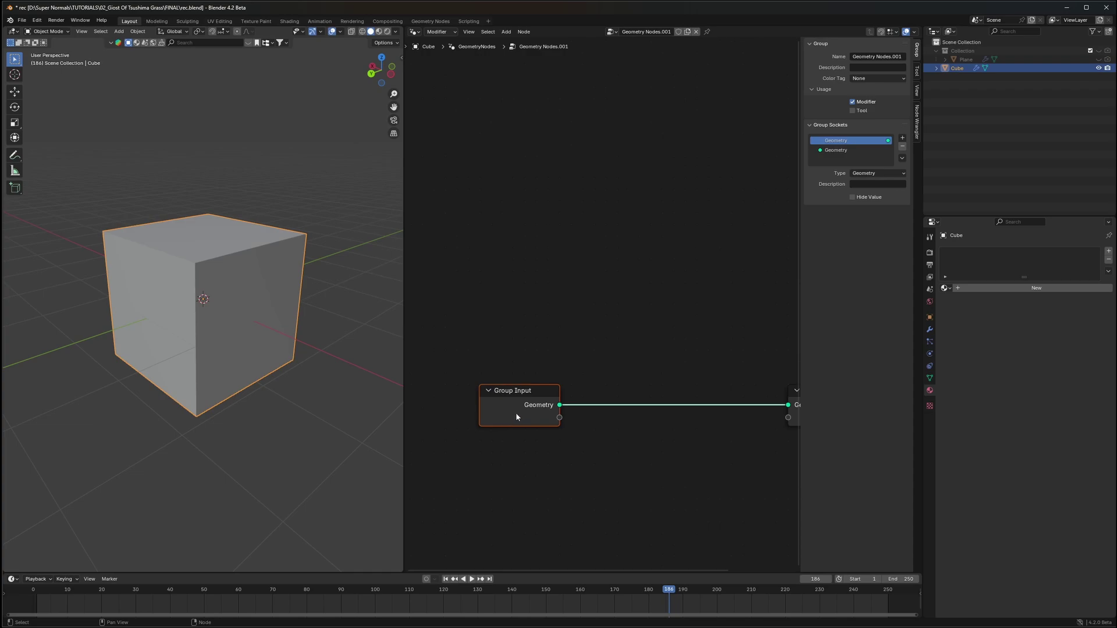
pyautogui.press('x')
pyautogui.hotkey('shift', 'a')
pyautogui.write('grid')
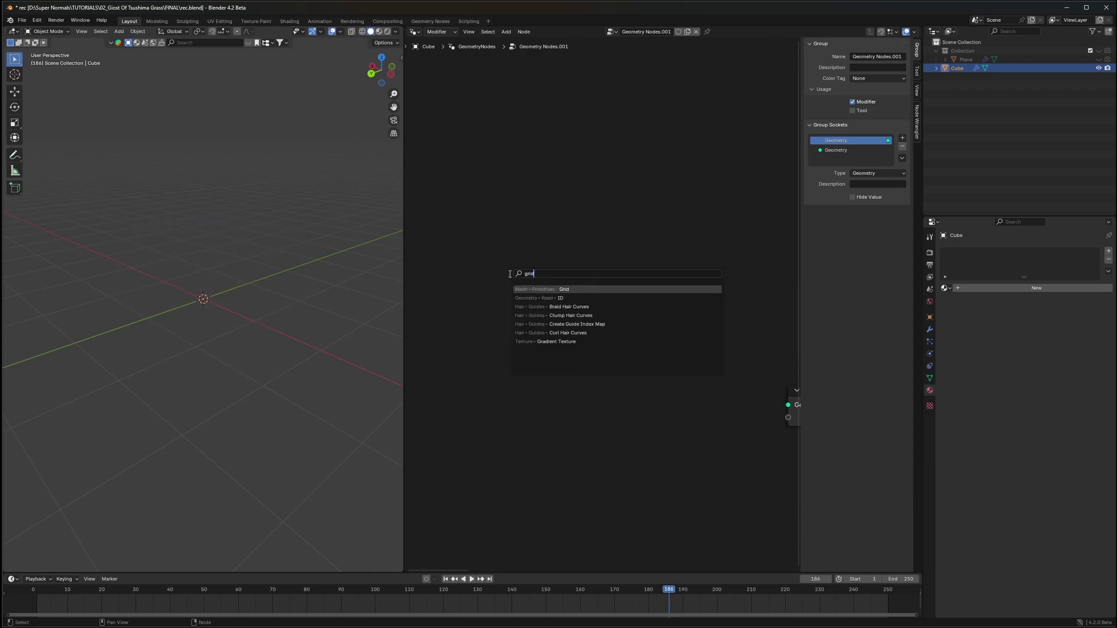
pyautogui.click(550, 290)
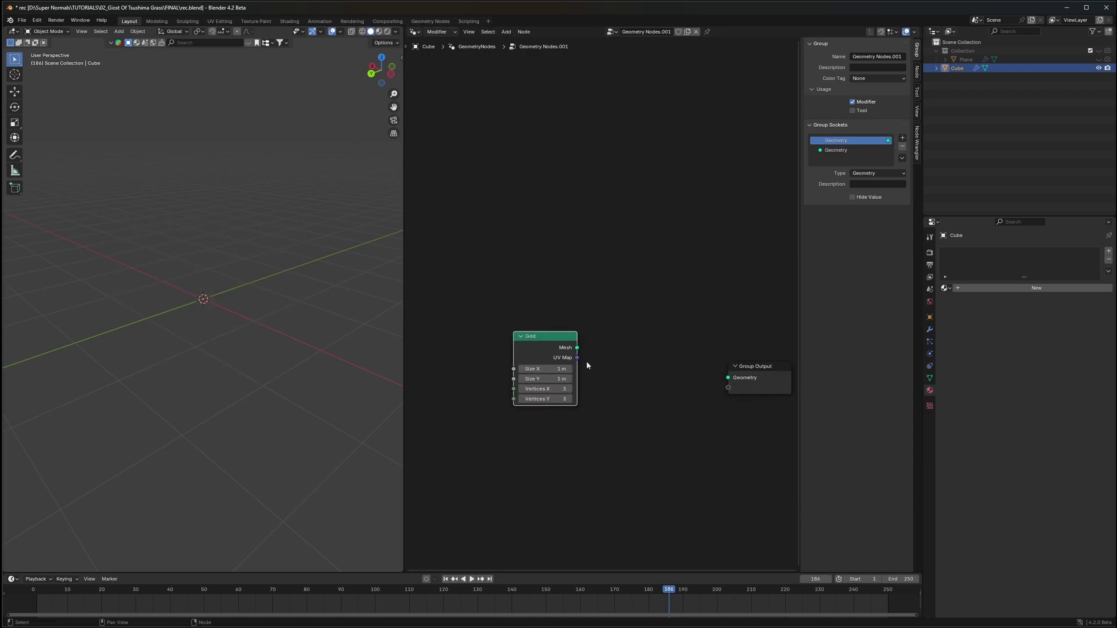
# - Connect the Grid's Mesh to the Group Output geometry and set Size X and Size Y to 5 m
pyautogui.moveTo(711, 374); pyautogui.dragTo(728, 378)
pyautogui.moveTo(545, 369); pyautogui.dragTo(545, 379)
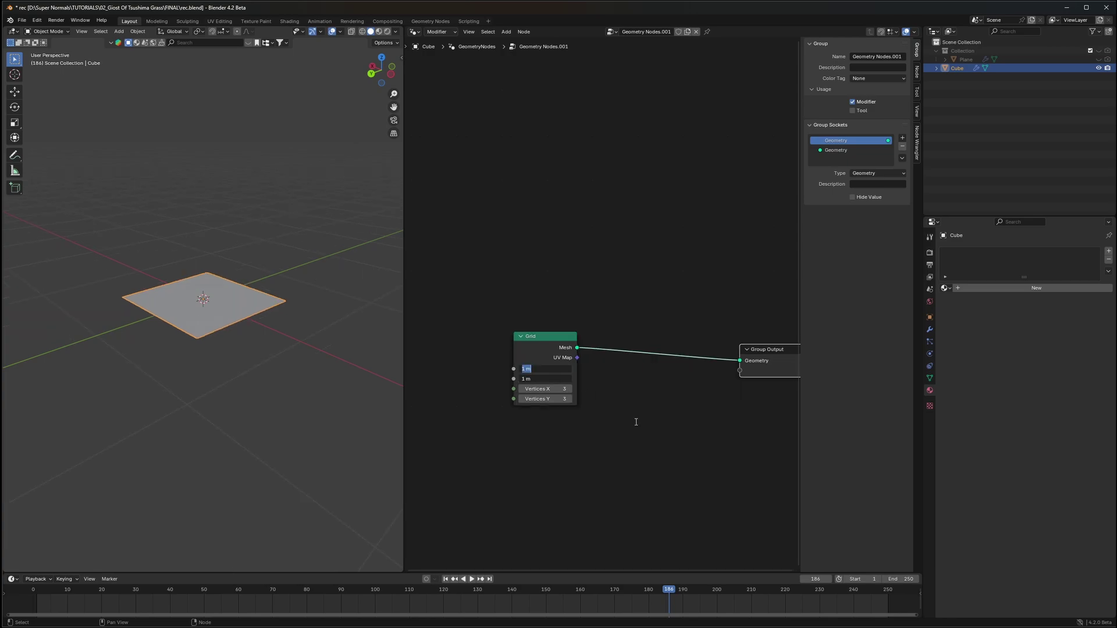
pyautogui.press('Return')
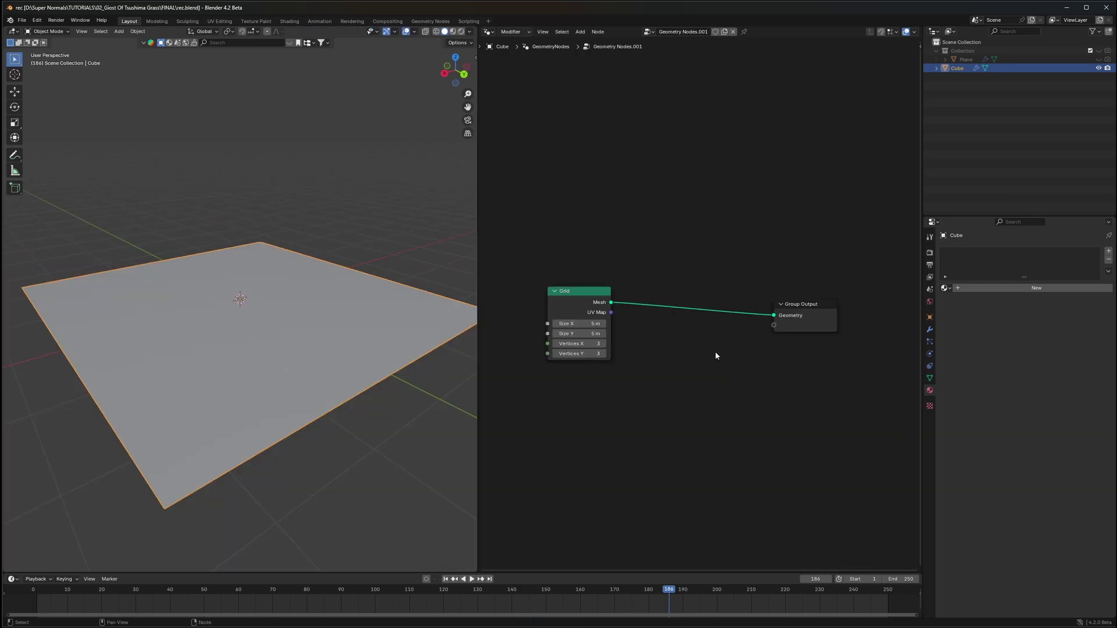
# - Add a Distribute Points on Faces node below the Grid link and feed the Grid's Mesh into its Mesh input
pyautogui.scroll(2, 716, 356)
pyautogui.hotkey('shift', 'a')
pyautogui.write('dis')
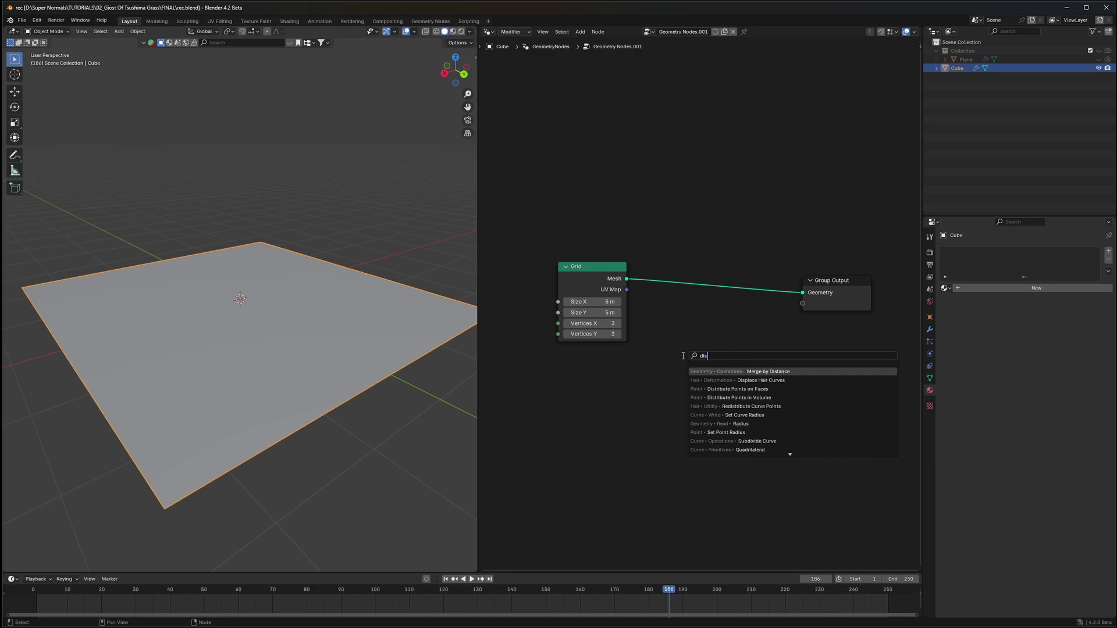
pyautogui.click(782, 389)
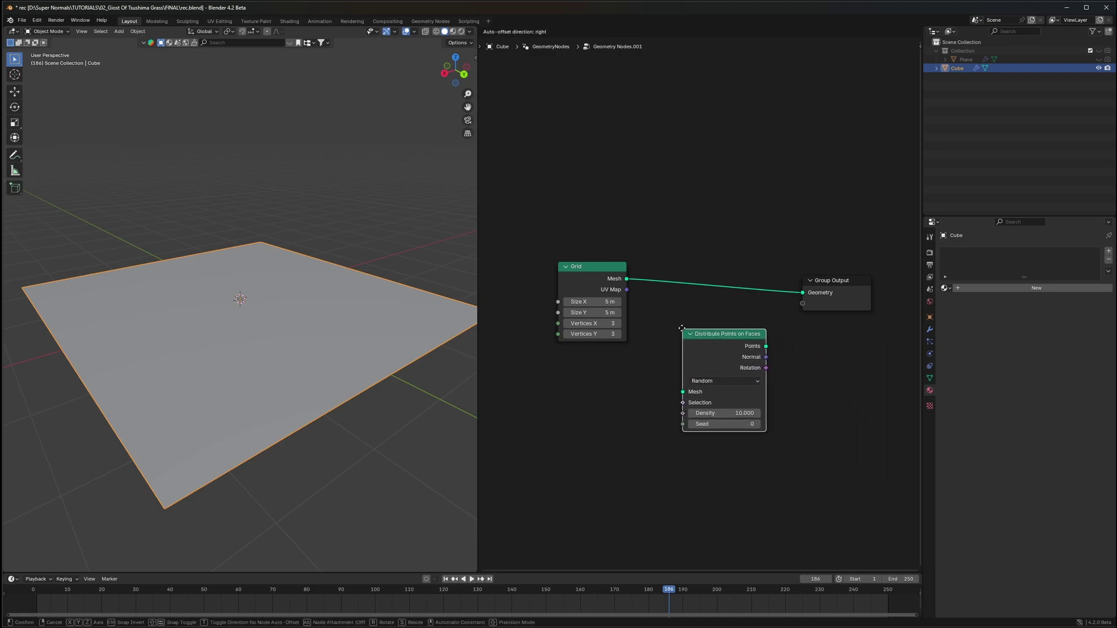
pyautogui.click(681, 329)
pyautogui.moveTo(824, 291); pyautogui.dragTo(910, 282)
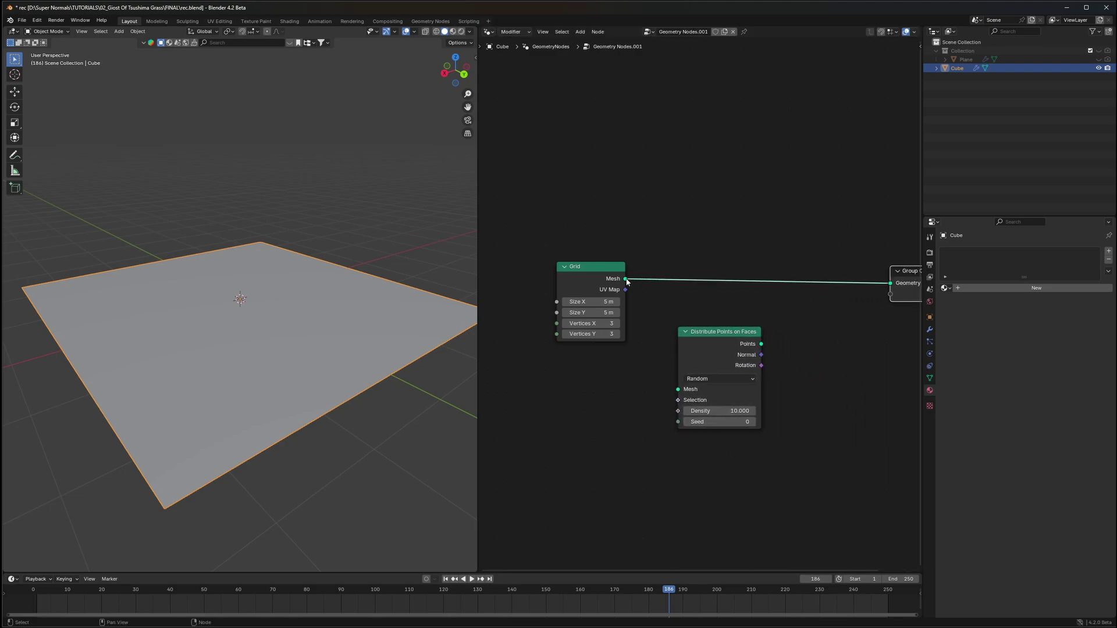
pyautogui.moveTo(627, 282); pyautogui.dragTo(672, 393)
pyautogui.moveTo(834, 357); pyautogui.dragTo(767, 349, button='middle')
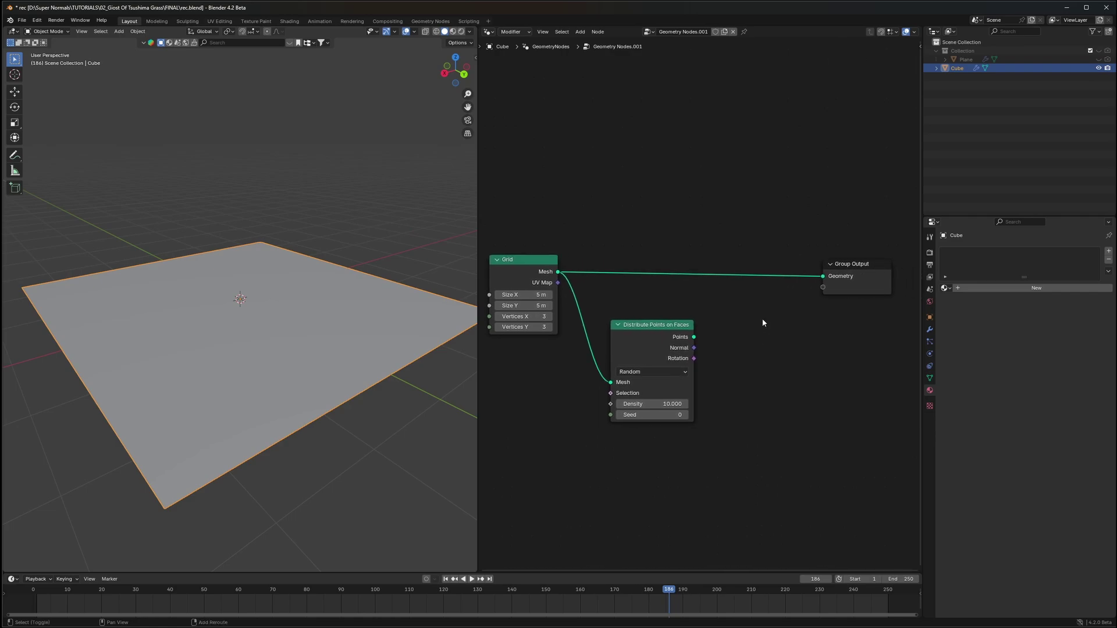
# - Insert a Join Geometry node before the Group Output and connect the distributed Points to it alongside the grid
pyautogui.hotkey('shift', 'a')
pyautogui.write('join')
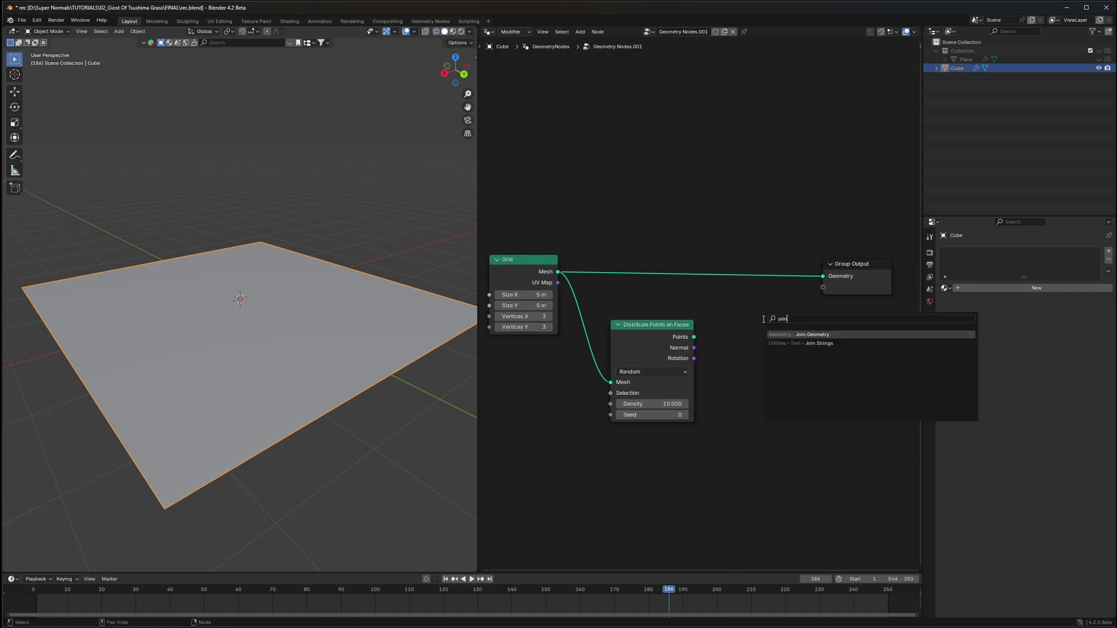
pyautogui.press('Return')
pyautogui.click(742, 265)
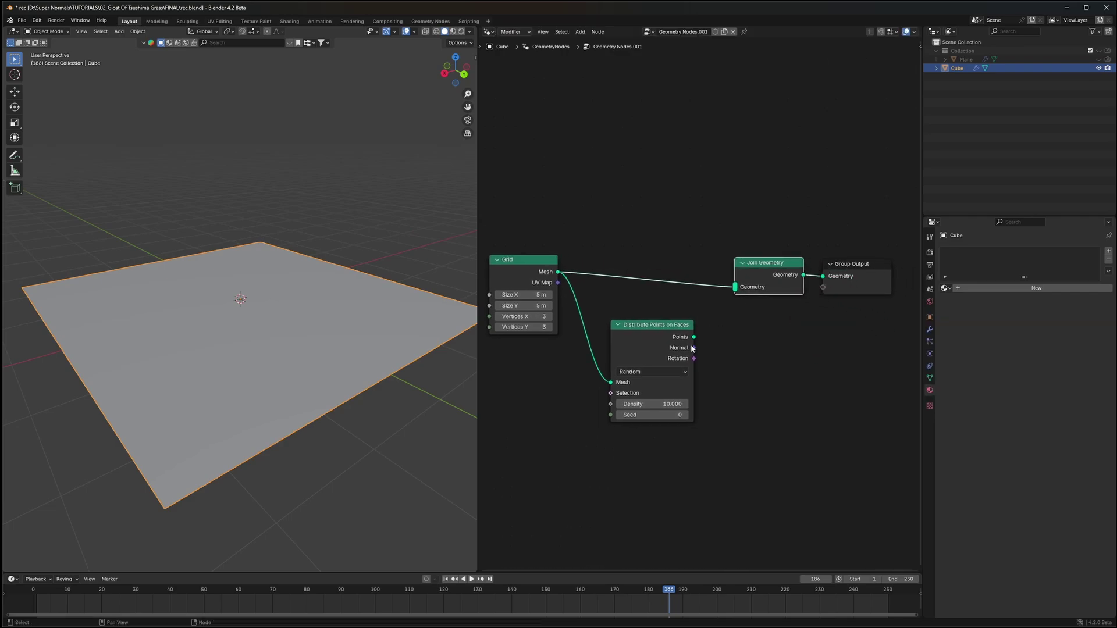
pyautogui.moveTo(694, 338); pyautogui.dragTo(735, 287)
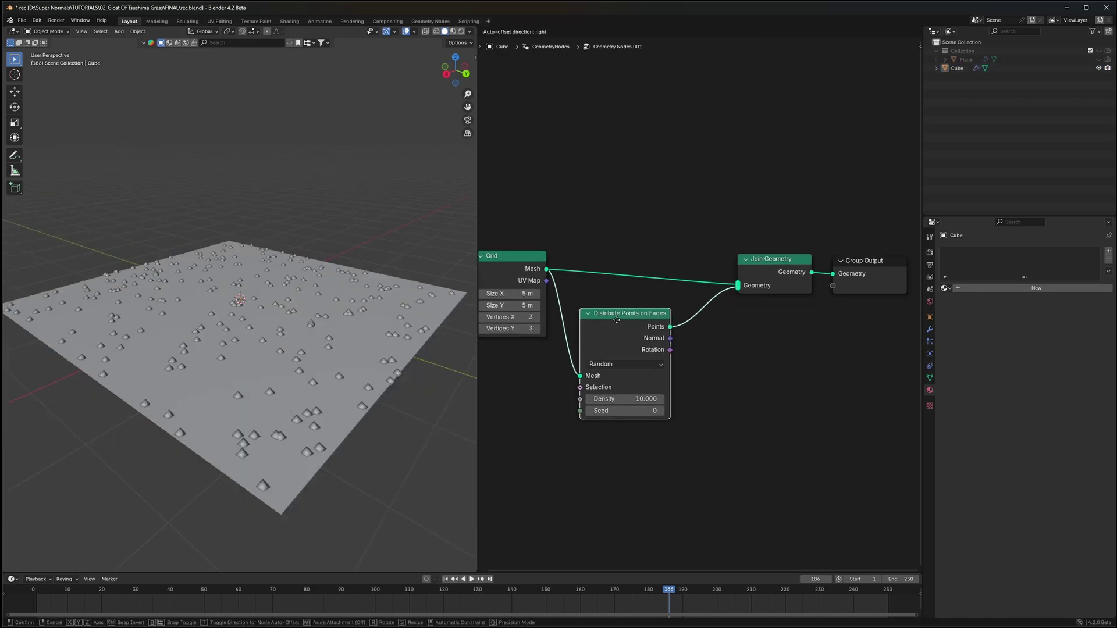
# - Spread out the Grid and Distribute Points on Faces nodes to make room before Join Geometry
pyautogui.moveTo(616, 320); pyautogui.dragTo(613, 371)
pyautogui.scroll(-3, 613, 368)
pyautogui.moveTo(599, 340); pyautogui.dragTo(708, 316, button='middle')
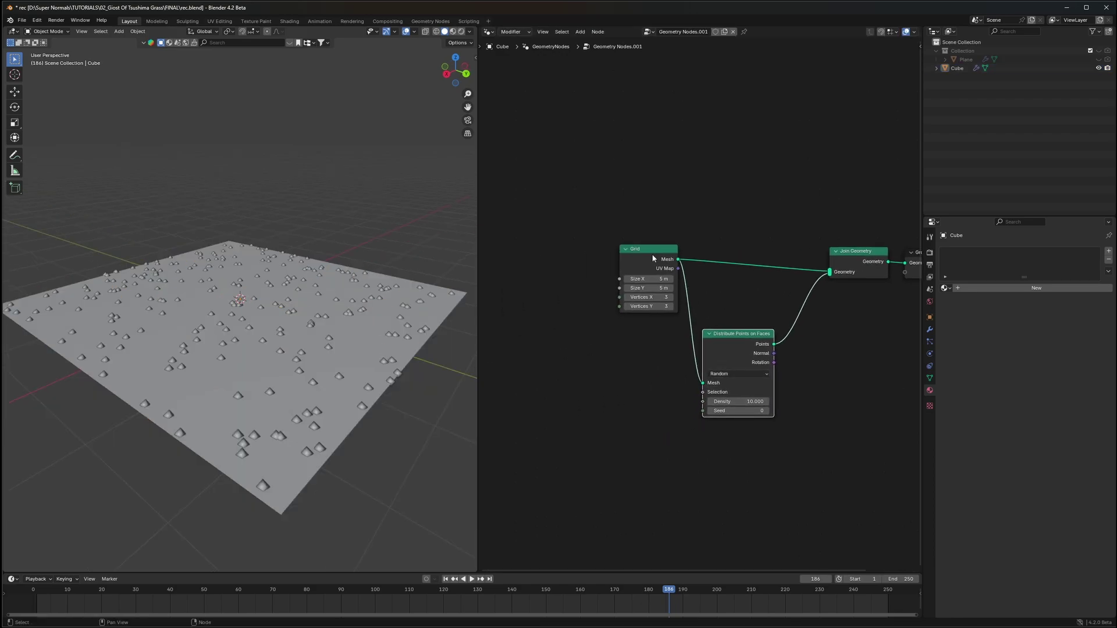
pyautogui.moveTo(653, 253); pyautogui.dragTo(586, 250)
pyautogui.moveTo(732, 333); pyautogui.dragTo(682, 317)
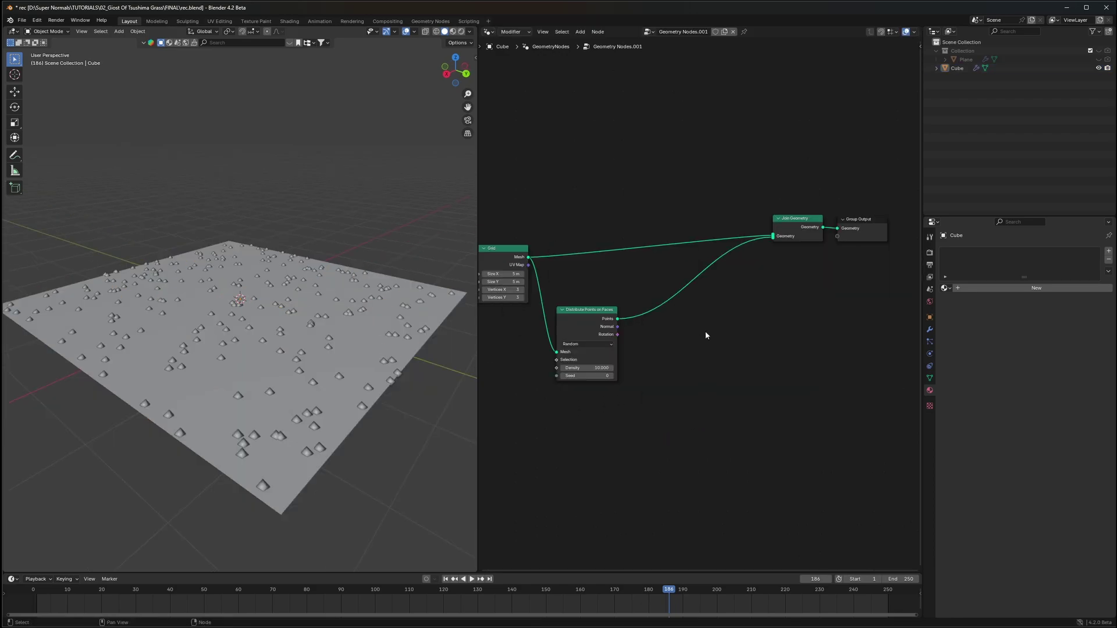
# - Insert an Instance on Points node between Distribute Points on Faces and Join Geometry
pyautogui.scroll(4, 704, 333)
pyautogui.moveTo(674, 335); pyautogui.dragTo(702, 331, button='middle')
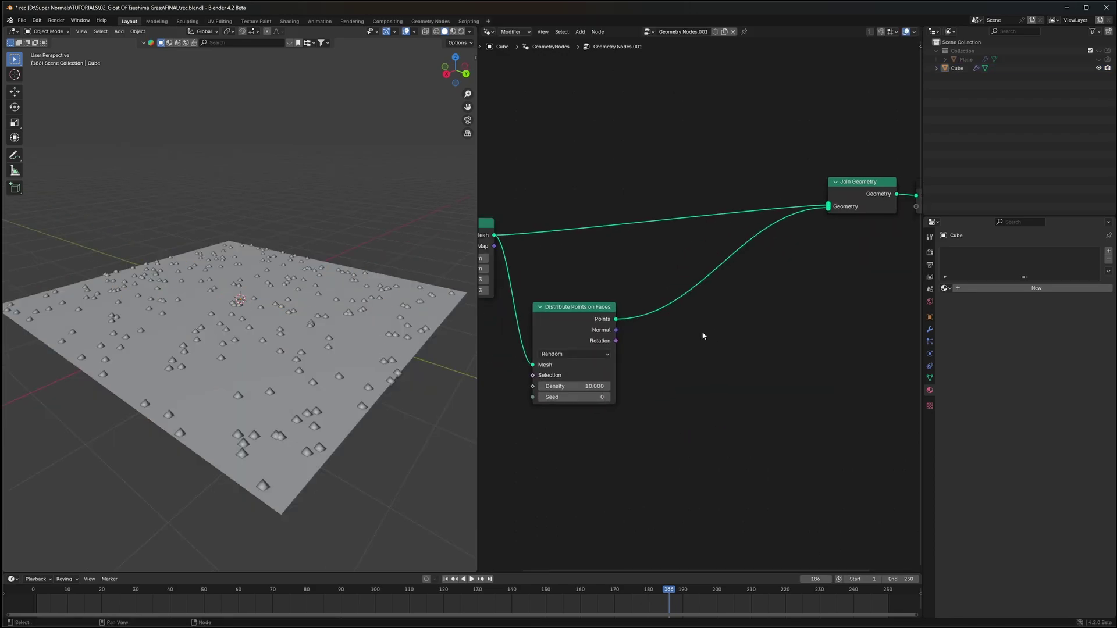
pyautogui.hotkey('shift', 'a')
pyautogui.click(701, 330)
pyautogui.write('ion')
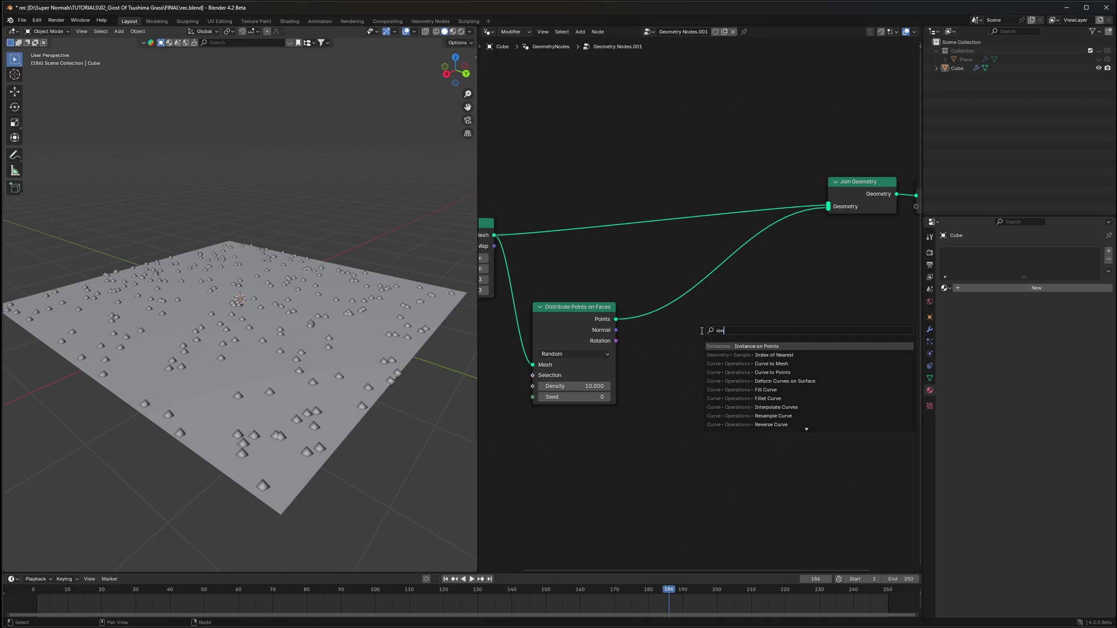
pyautogui.press('Return')
pyautogui.click(721, 343)
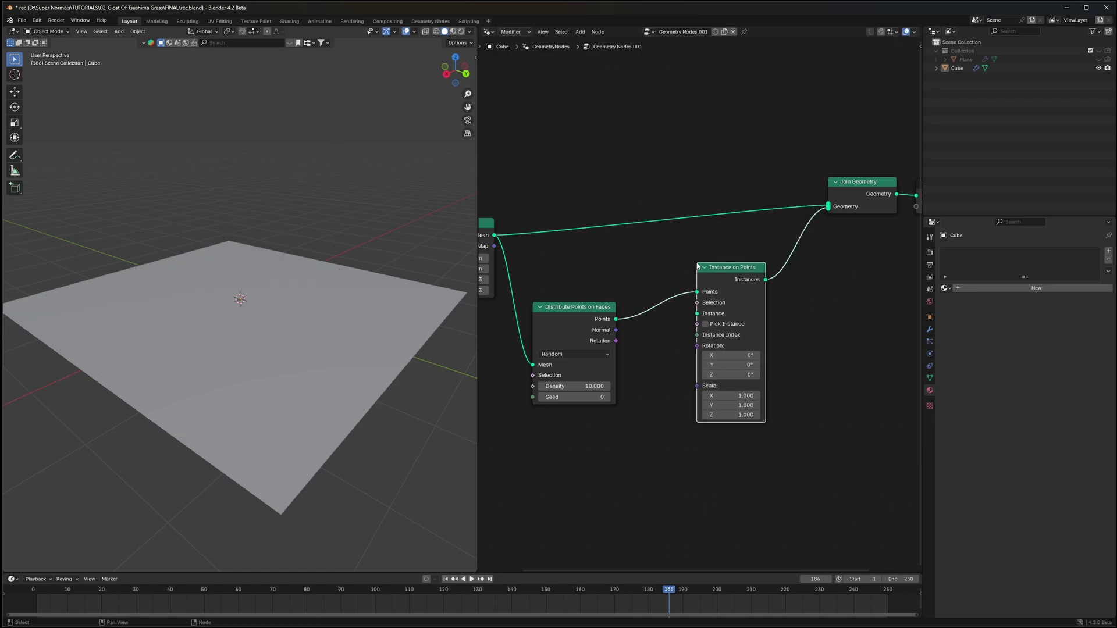
# - Add a Quadratic Bézier curve node and connect its Curve output to the Instance input of Instance on Points
pyautogui.scroll(1, 704, 366)
pyautogui.hotkey('shift', 'a')
pyautogui.write('bezie')
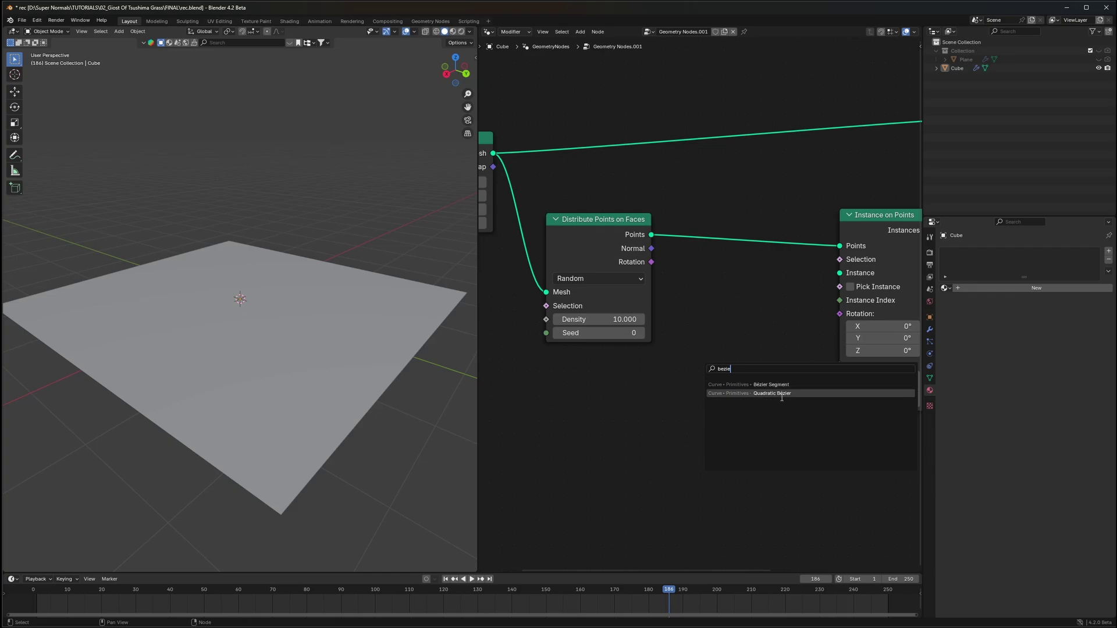
pyautogui.click(780, 394)
pyautogui.click(688, 314)
pyautogui.moveTo(636, 308); pyautogui.dragTo(719, 248)
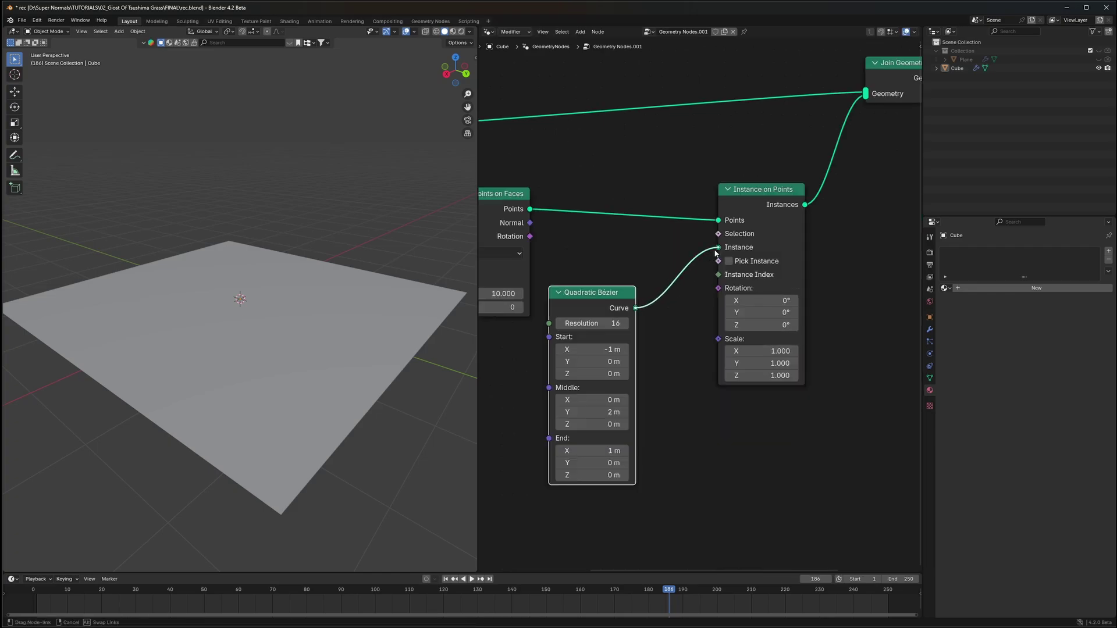
# - Set the Quadratic Bézier's Start X to 0 m, End X to 0 m and End Z to 1 m
pyautogui.moveTo(273, 335); pyautogui.dragTo(349, 365, button='middle')
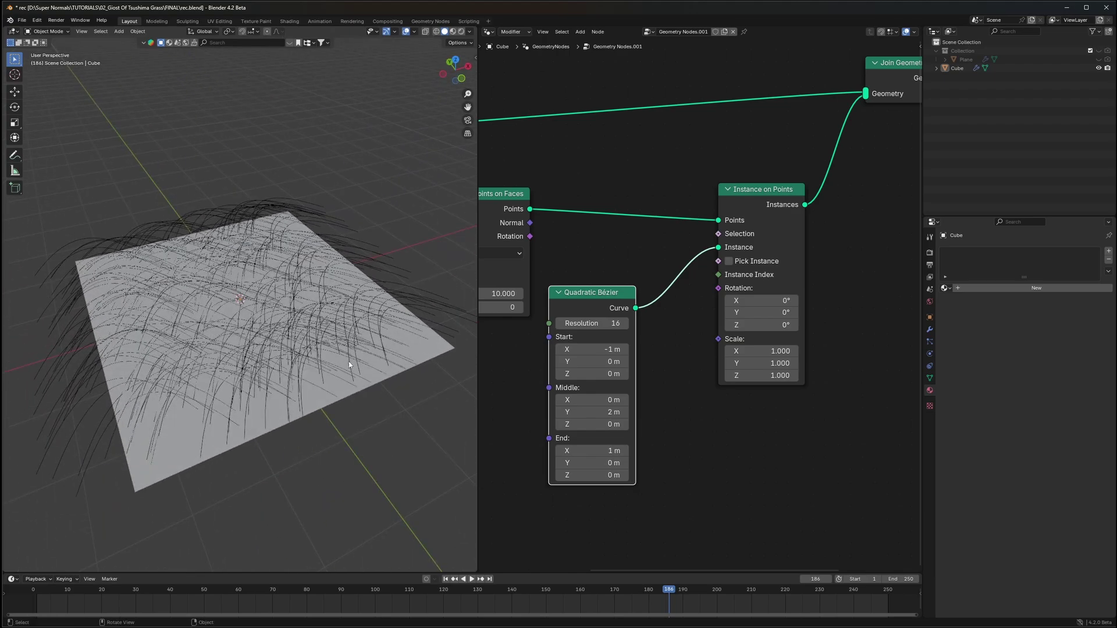
pyautogui.scroll(2, 640, 279)
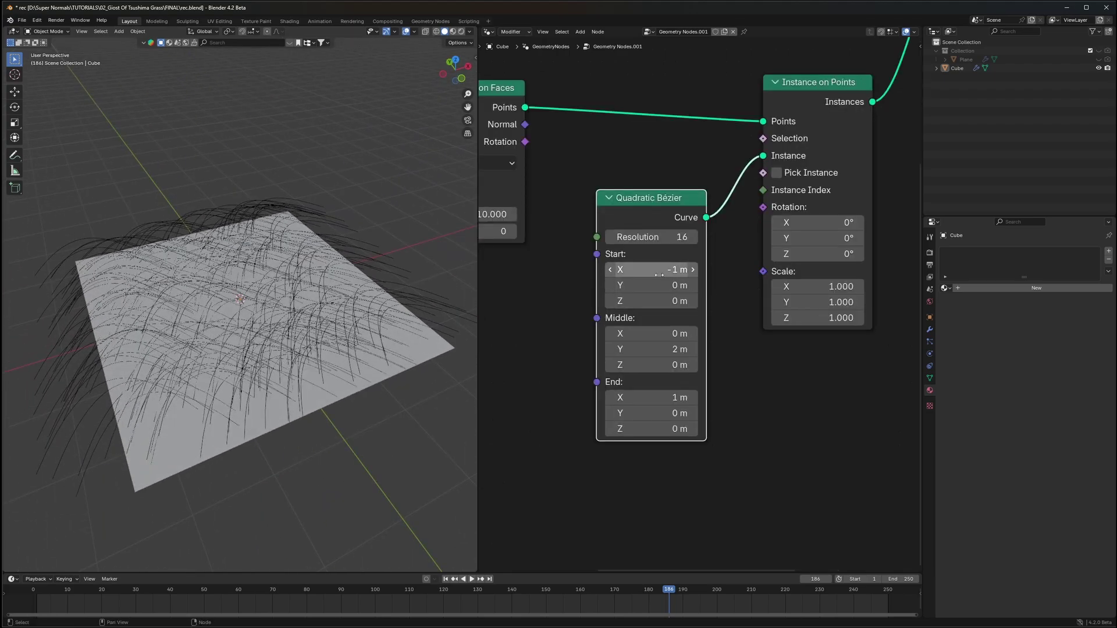
pyautogui.click(659, 272)
pyautogui.press('Return')
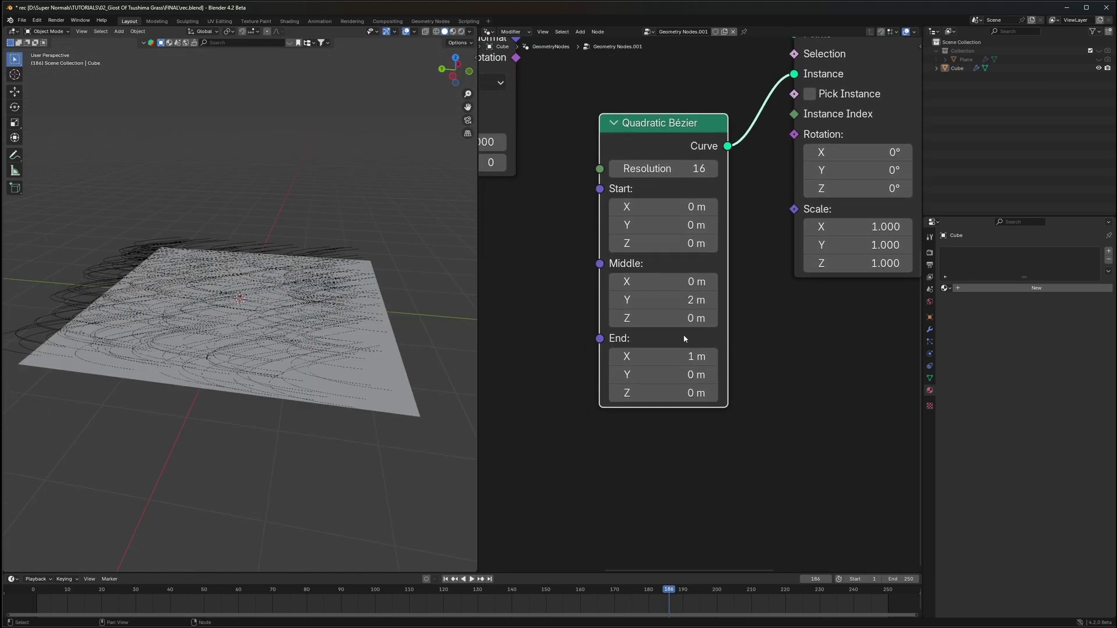
pyautogui.doubleClick(668, 360)
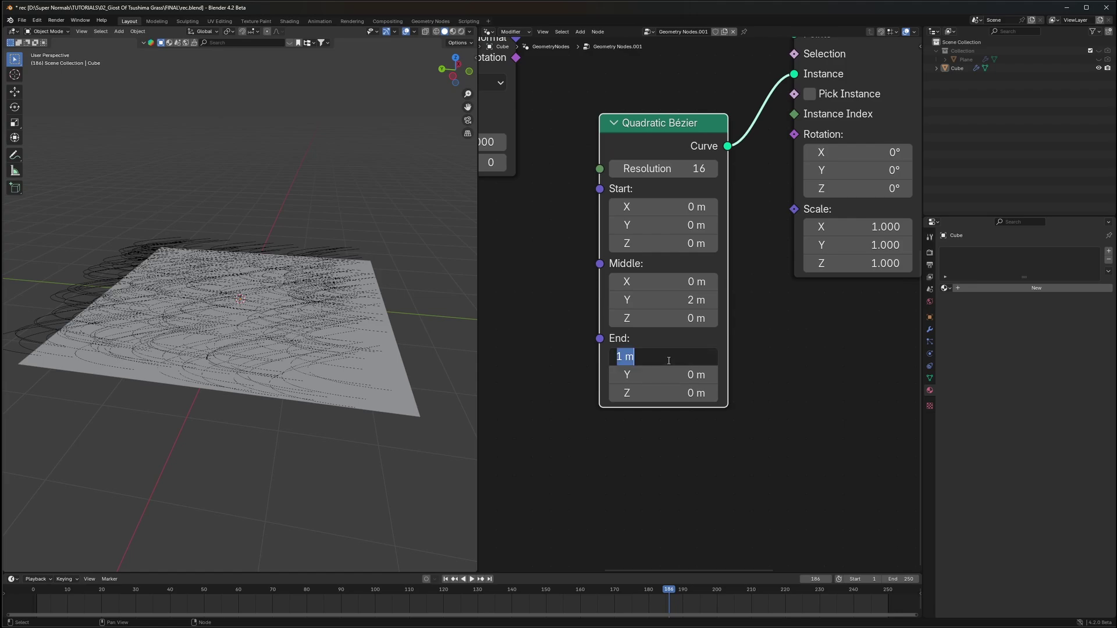
pyautogui.write('0')
pyautogui.press('Return')
pyautogui.moveTo(656, 396); pyautogui.dragTo(716, 396)
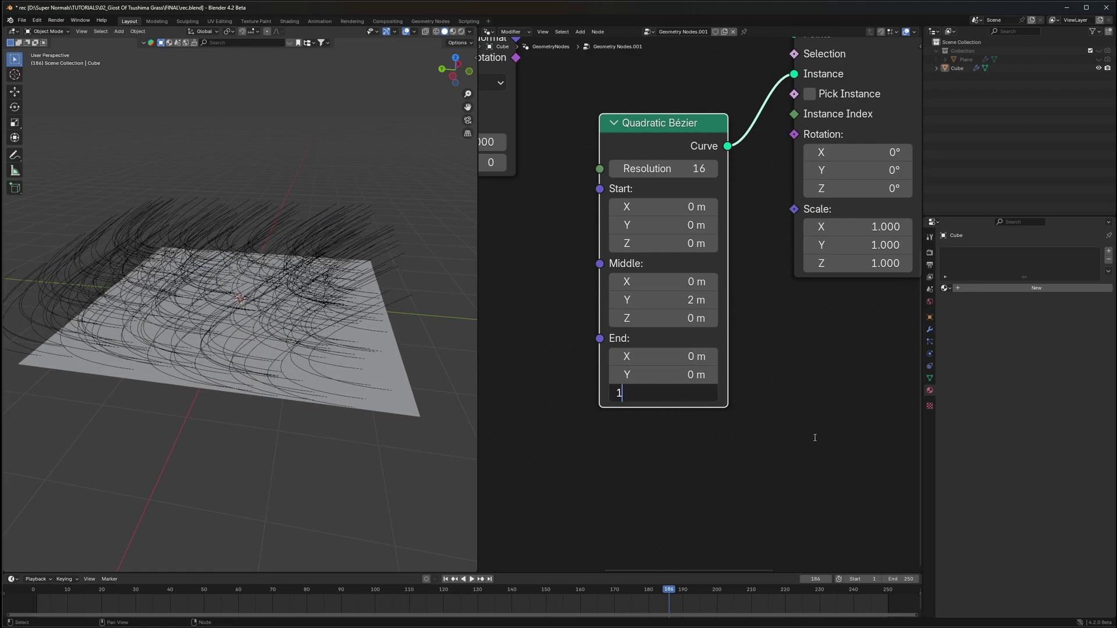
pyautogui.press('Return')
# - Viewing the curves from the side, set the Quadratic Bézier's End Y to -0.89 m
pyautogui.moveTo(407, 433); pyautogui.dragTo(397, 405, button='middle')
pyautogui.scroll(2, 397, 405)
pyautogui.click(454, 73)
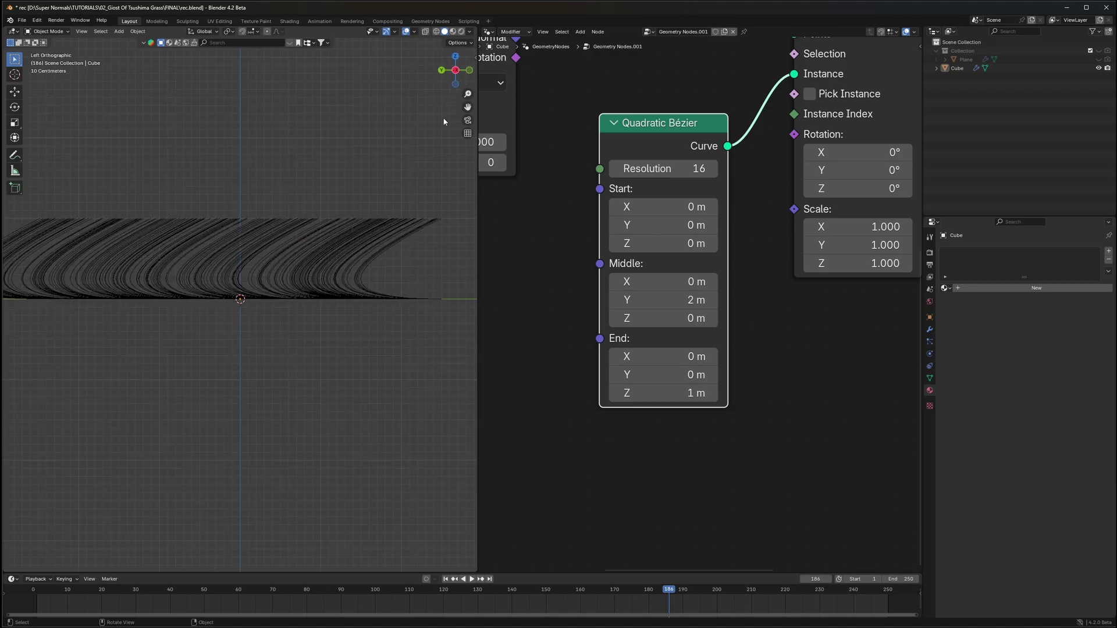
pyautogui.keyDown('shift'); pyautogui.moveTo(313, 303); pyautogui.dragTo(226, 296, button='middle'); pyautogui.keyUp('shift')
pyautogui.scroll(-1, 361, 302)
pyautogui.scroll(3, 226, 297)
pyautogui.keyDown('shift'); pyautogui.moveTo(654, 355); pyautogui.dragTo(592, 374); pyautogui.keyUp('shift')
pyautogui.rightClick(653, 356)
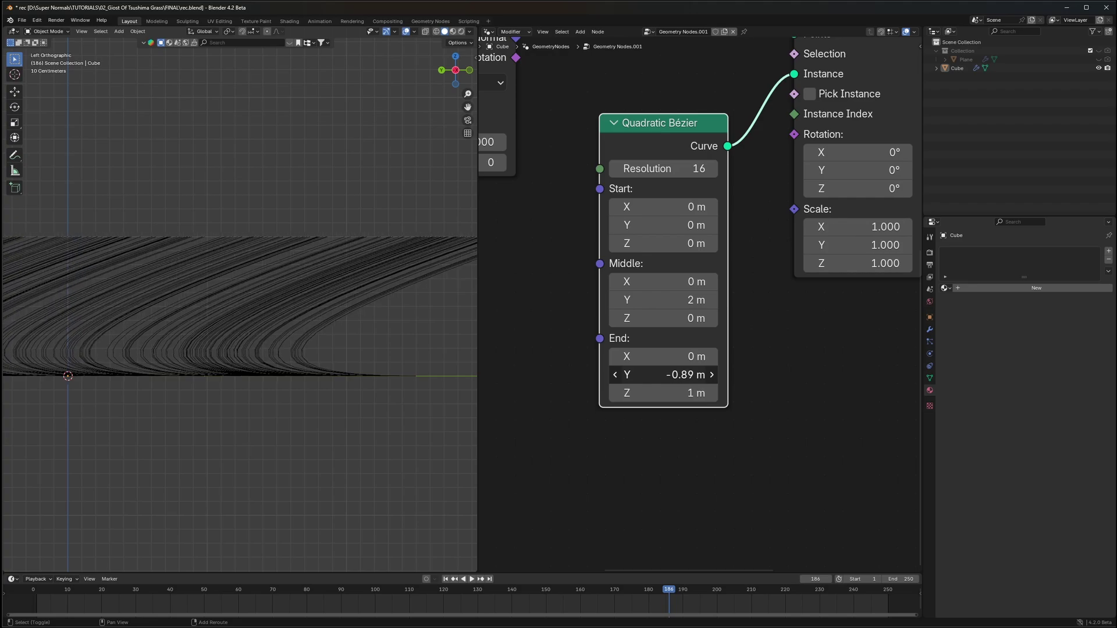
# - Bend the blades by setting the Quadratic Bézier's Middle Y to -0.19 m and Middle Z to 0.78 m
pyautogui.keyDown('shift'); pyautogui.moveTo(466, 366); pyautogui.dragTo(341, 368, button='middle'); pyautogui.keyUp('shift')
pyautogui.moveTo(669, 300)
pyautogui.mouseDown()
pyautogui.moveTo(618, 300)
pyautogui.moveTo(678, 318)
pyautogui.mouseUp()
pyautogui.moveTo(297, 334); pyautogui.dragTo(244, 342, button='middle')
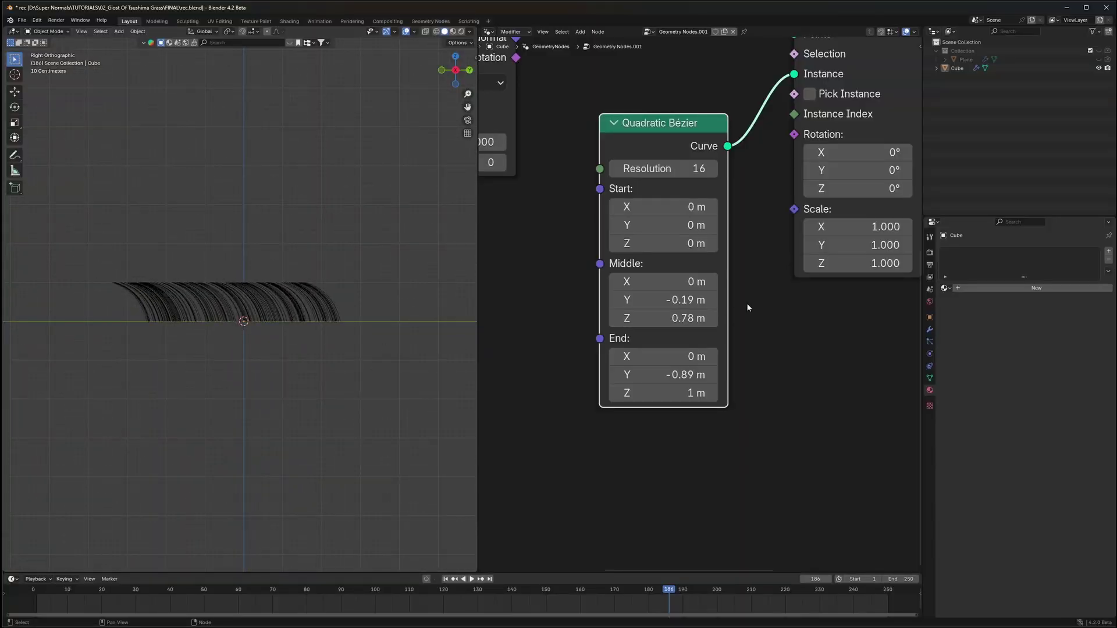
# - Move the Join Geometry and Group Output nodes farther away from Instance on Points to free up space
pyautogui.keyDown('ctrl'); pyautogui.hscroll(5, 749, 309); pyautogui.keyUp('ctrl')
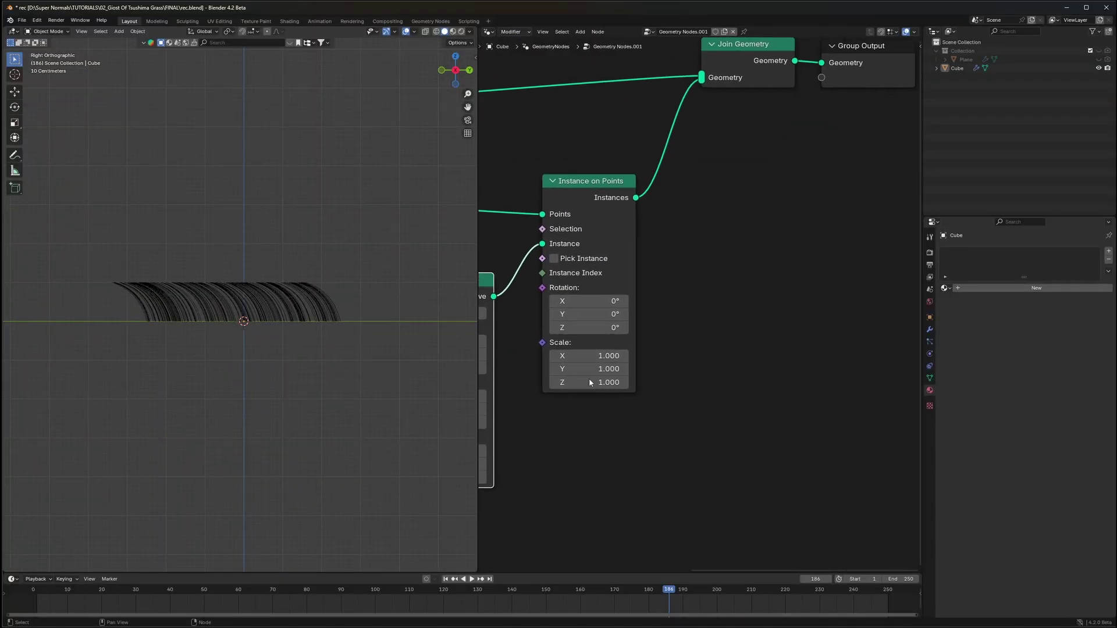
pyautogui.moveTo(636, 315); pyautogui.dragTo(681, 315, button='middle')
pyautogui.moveTo(754, 204); pyautogui.dragTo(666, 286)
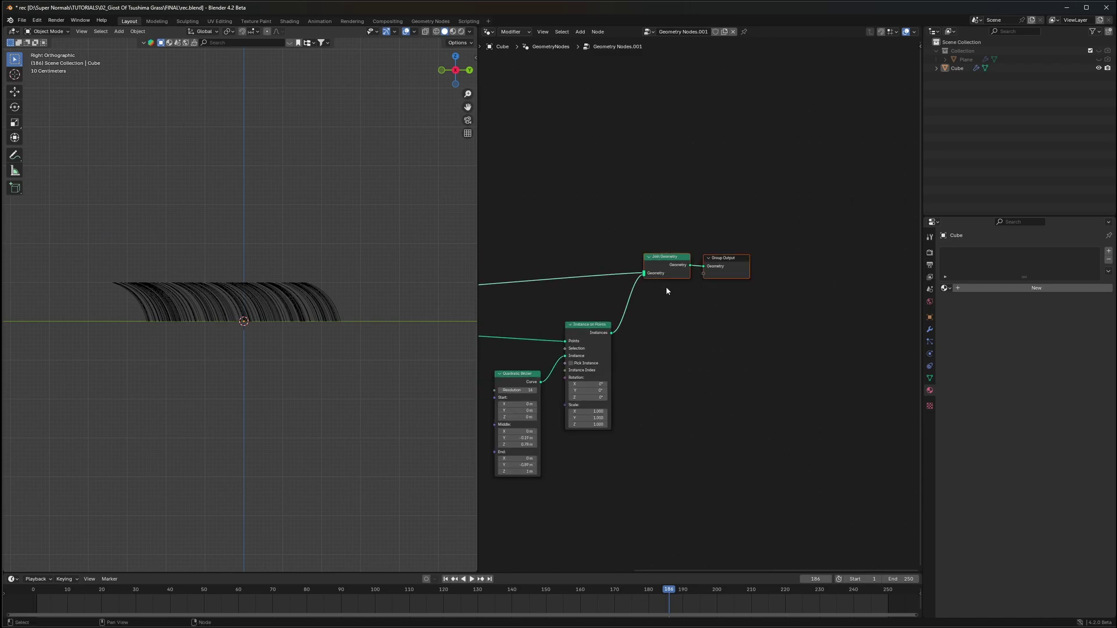
pyautogui.press('g')
pyautogui.click(882, 289)
pyautogui.click(754, 368)
# - Insert a Set Position node between Instance on Points and Join Geometry
pyautogui.hotkey('shift', 'a')
pyautogui.click(748, 369)
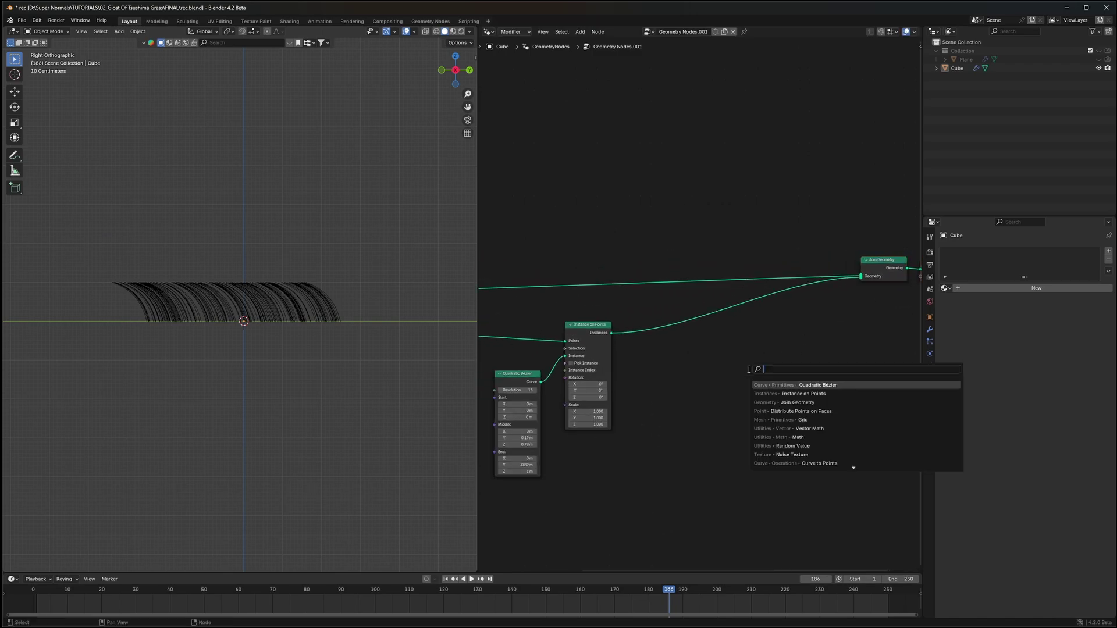
pyautogui.write('set po')
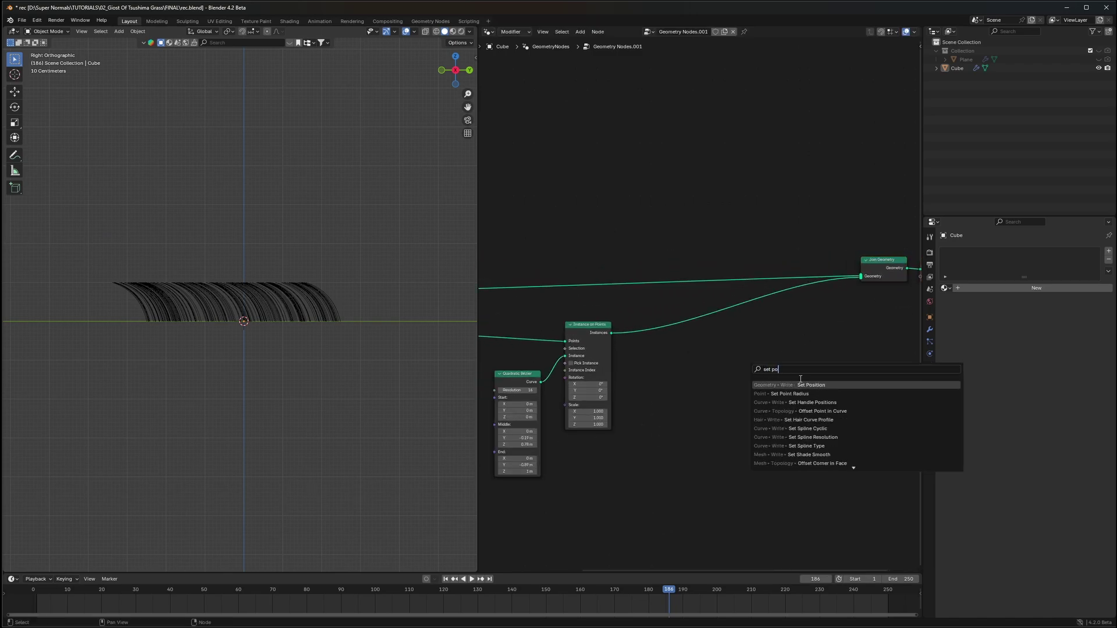
pyautogui.press('Return')
pyautogui.click(743, 293)
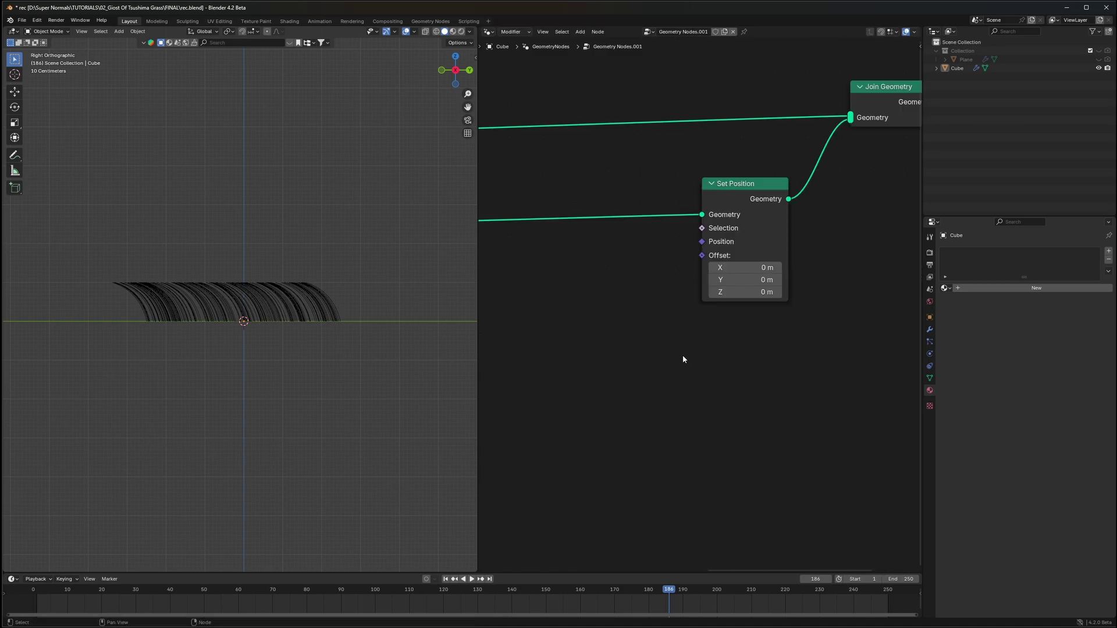
# - Add a Noise Texture node below Set Position and move Set Position farther along to leave room between them
pyautogui.moveTo(682, 355); pyautogui.dragTo(720, 319, button='middle')
pyautogui.hotkey('shift', 'a')
pyautogui.click(724, 316)
pyautogui.write('noise')
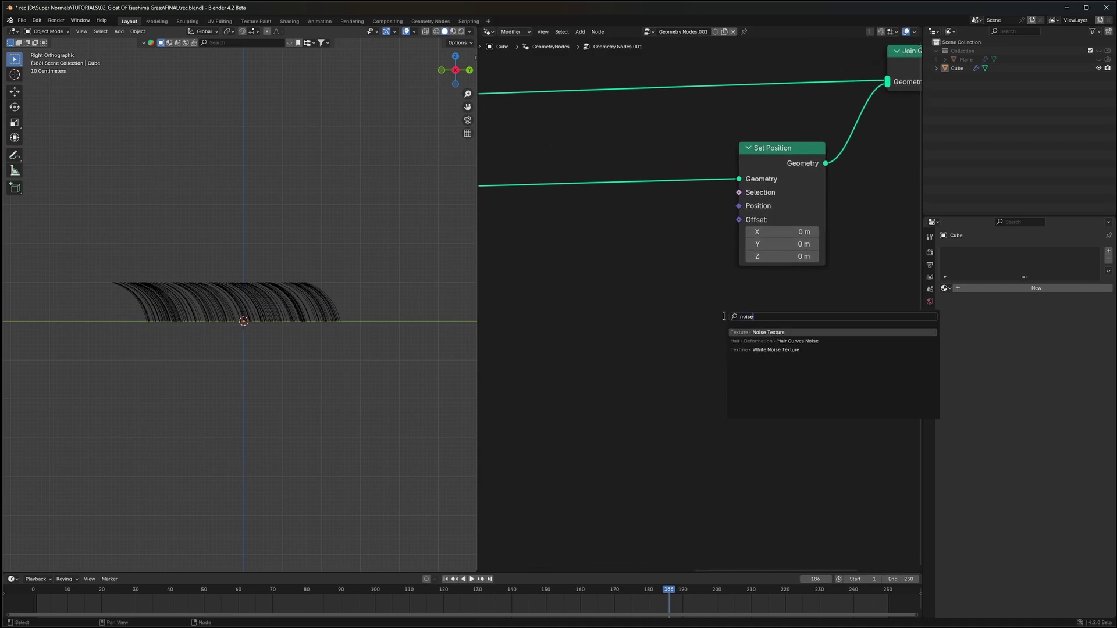
pyautogui.press('Return')
pyautogui.click(613, 286)
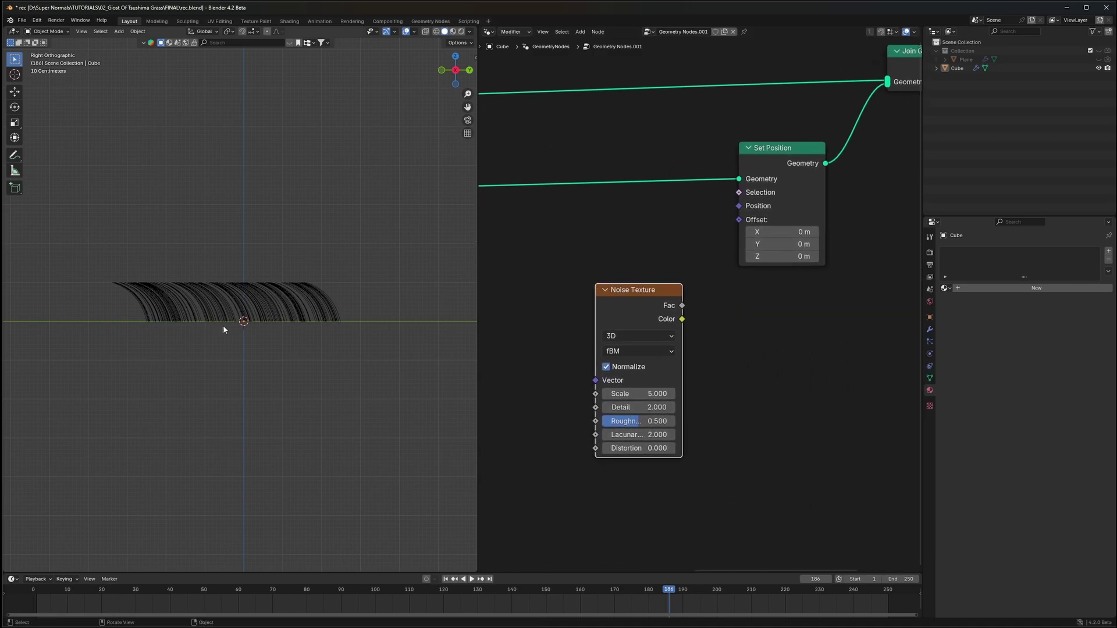
pyautogui.scroll(7, 219, 329)
pyautogui.moveTo(734, 304); pyautogui.dragTo(709, 331, button='middle')
pyautogui.moveTo(751, 175); pyautogui.dragTo(811, 176)
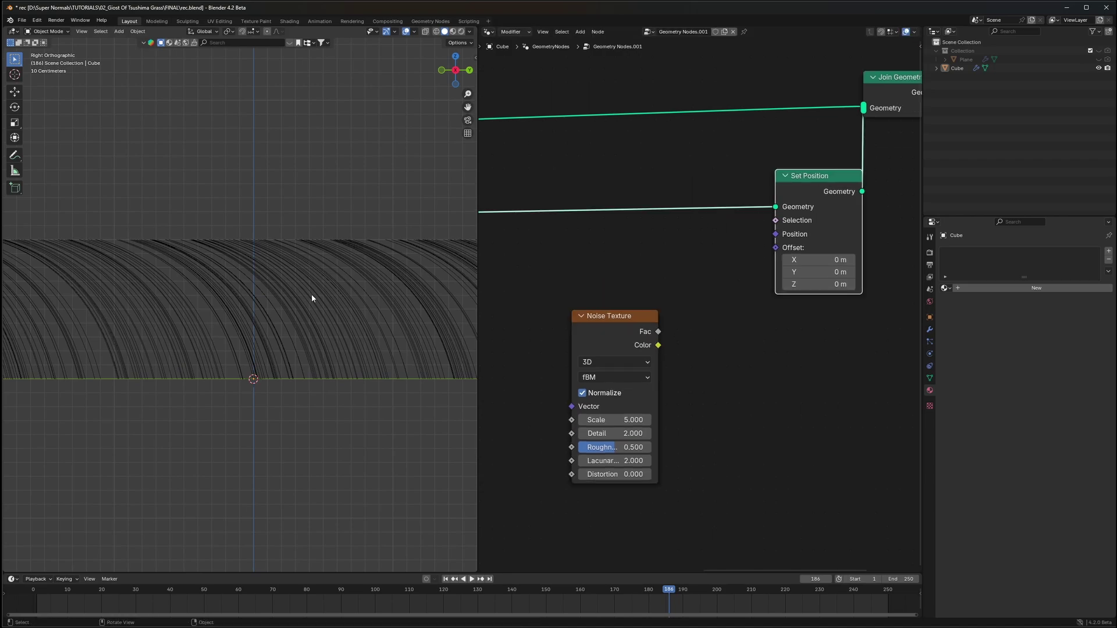
# - Annotate a double-headed arrow over the blade tips in the side view to mark their back-and-forth movement
pyautogui.keyDown('shift'); pyautogui.moveTo(320, 295); pyautogui.dragTo(369, 306, button='middle'); pyautogui.keyUp('shift')
pyautogui.scroll(5, 369, 306)
pyautogui.keyDown('shift'); pyautogui.moveTo(168, 202); pyautogui.dragTo(234, 258, button='middle'); pyautogui.keyUp('shift')
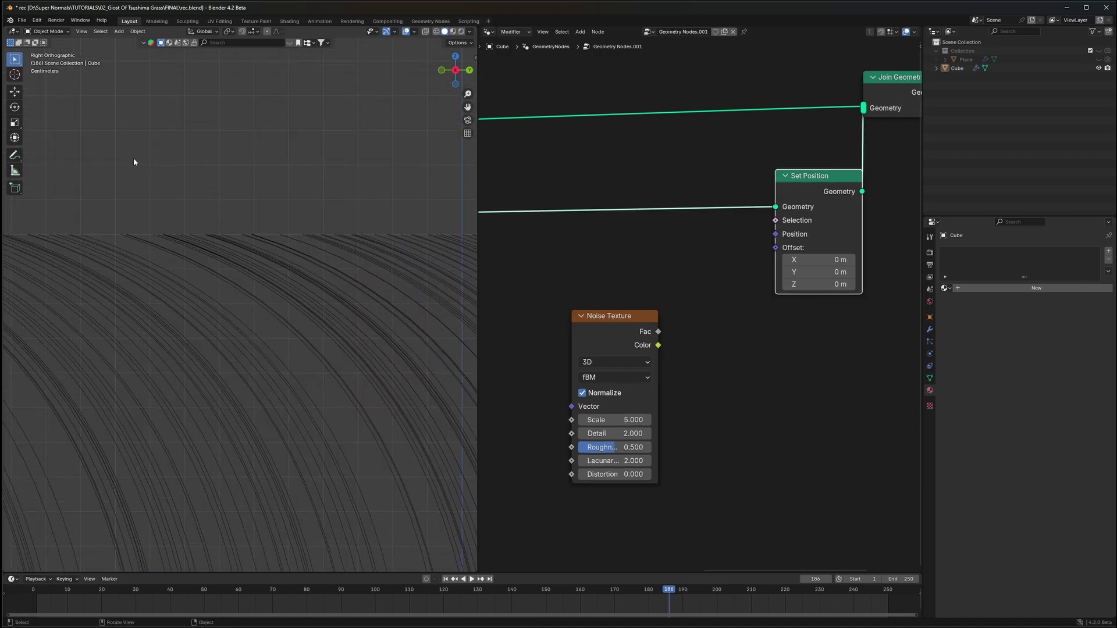
pyautogui.click(15, 155)
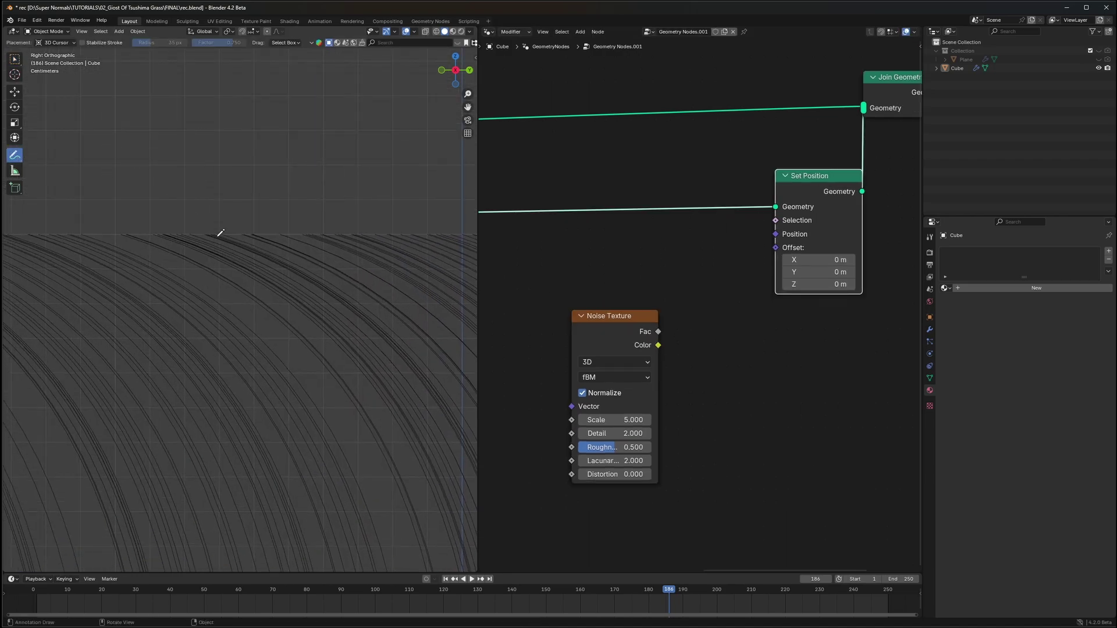
pyautogui.moveTo(205, 234); pyautogui.dragTo(141, 286)
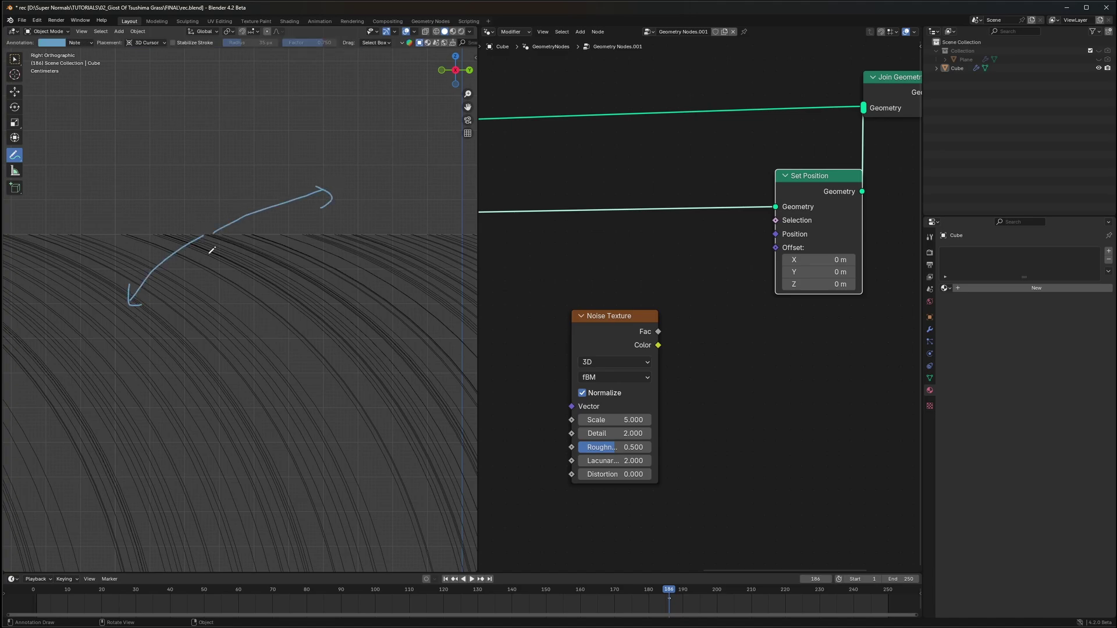
pyautogui.scroll(-4, 212, 250)
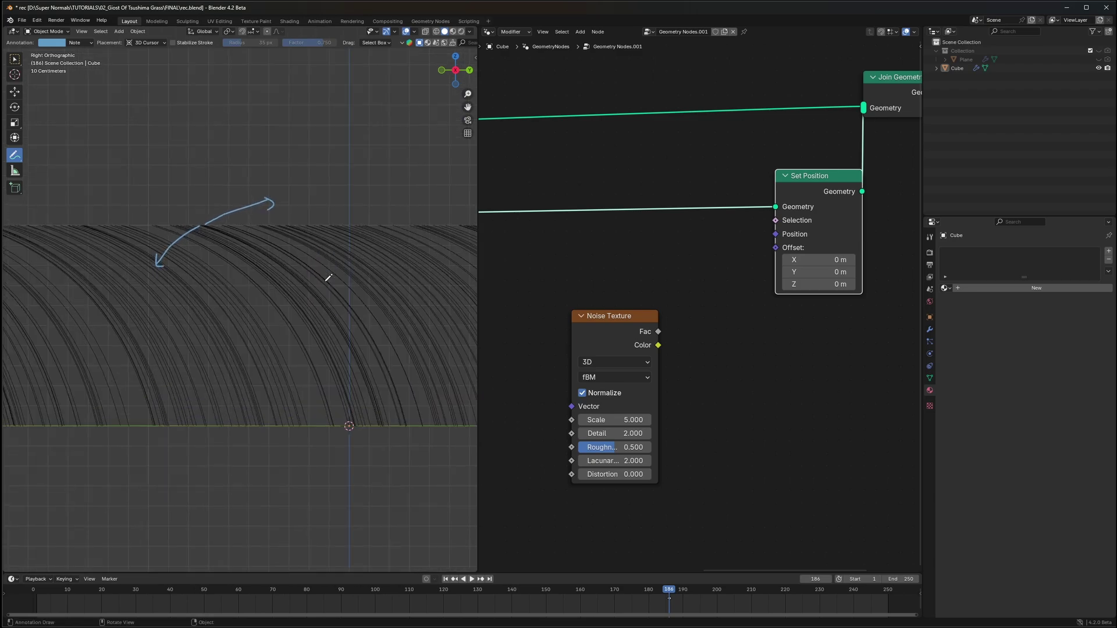
# - Add a Combine XYZ node, link its Vector to Set Position's Offset and feed the noise Fac into its Z
pyautogui.hotkey('shift', 'a')
pyautogui.write('combine')
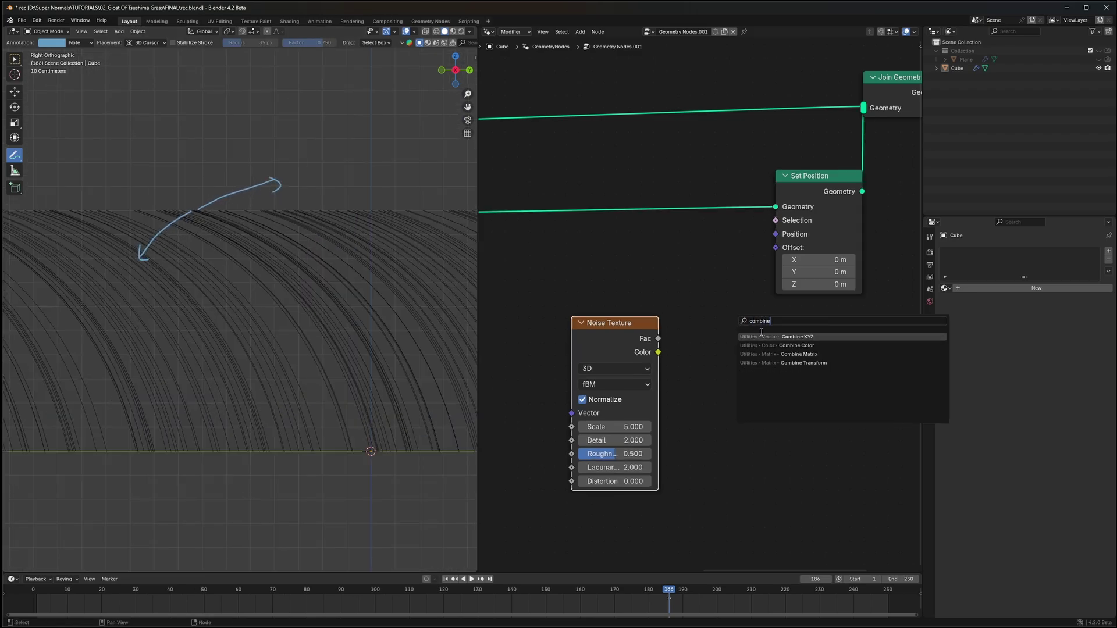
pyautogui.press('Return')
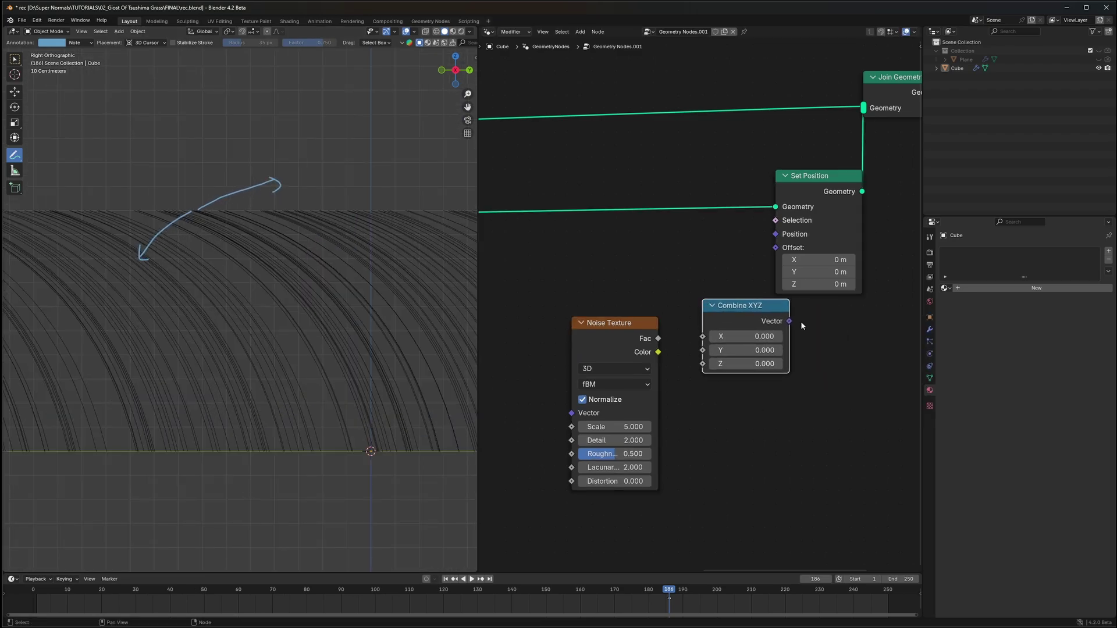
pyautogui.moveTo(759, 261); pyautogui.dragTo(774, 249)
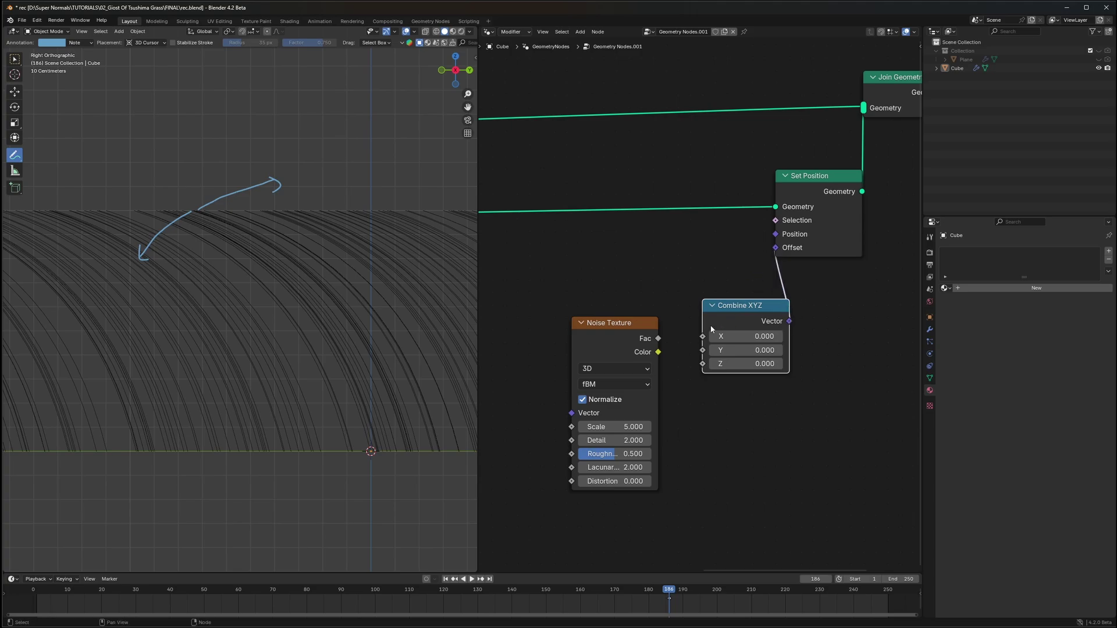
pyautogui.moveTo(658, 340); pyautogui.dragTo(703, 363)
# - Move the Noise Texture and Combine XYZ nodes together farther away from Set Position
pyautogui.moveTo(611, 427); pyautogui.dragTo(628, 427)
pyautogui.hotkey('ctrl', 'z')
pyautogui.scroll(-1, 693, 398)
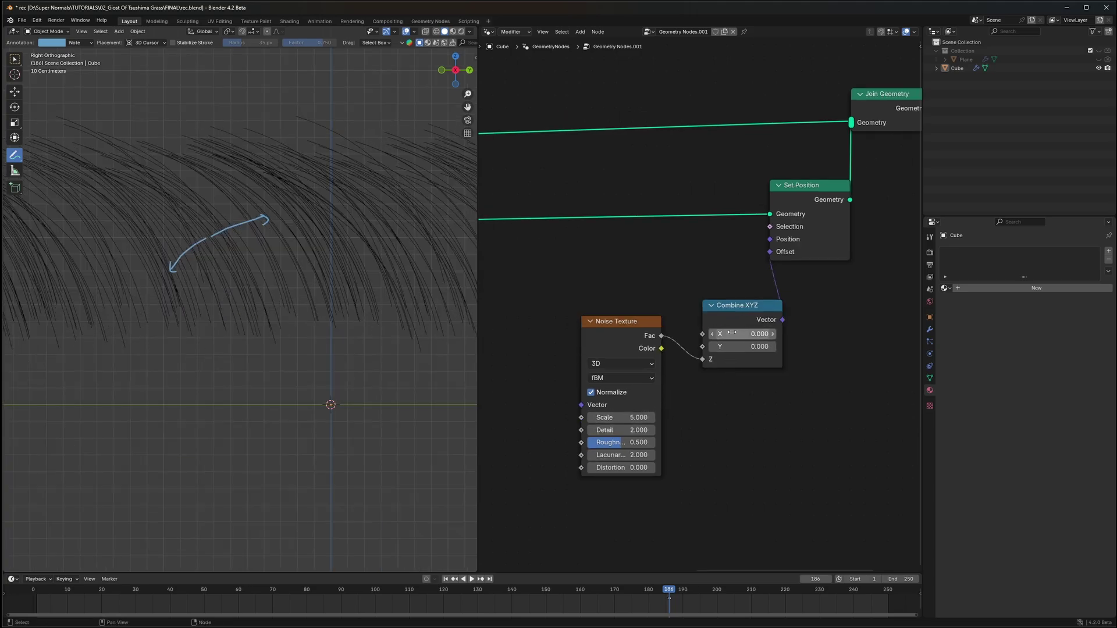
pyautogui.moveTo(731, 277); pyautogui.dragTo(607, 342)
pyautogui.press('g')
pyautogui.click(715, 336)
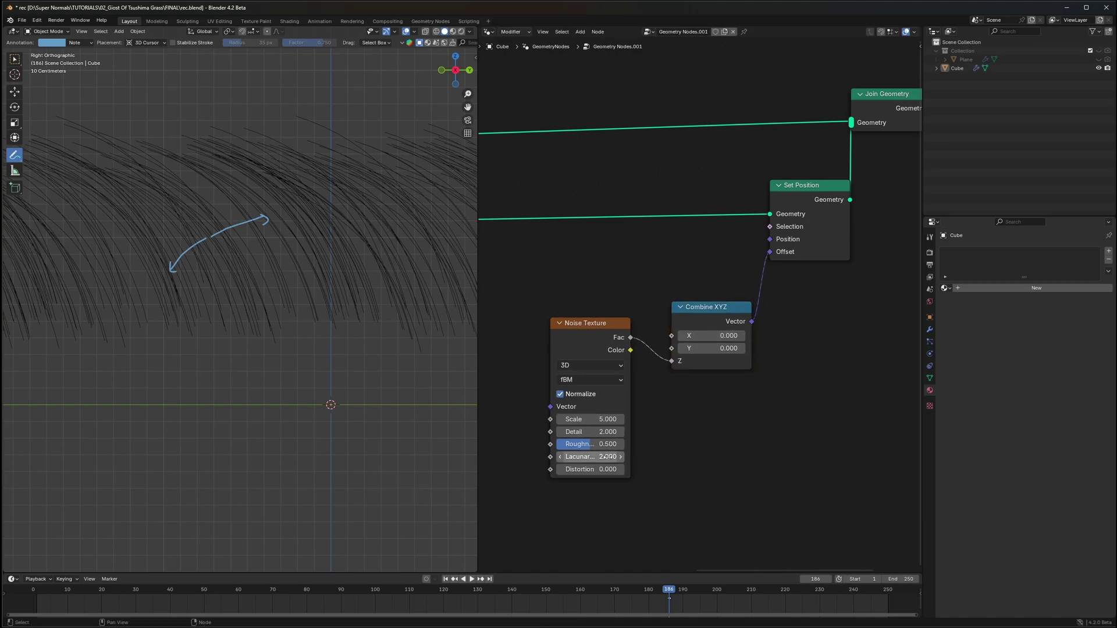
# - Set the noise Scale to 6.51 and circle the floating blade roots and the ground below them with annotations
pyautogui.moveTo(256, 297); pyautogui.dragTo(240, 295)
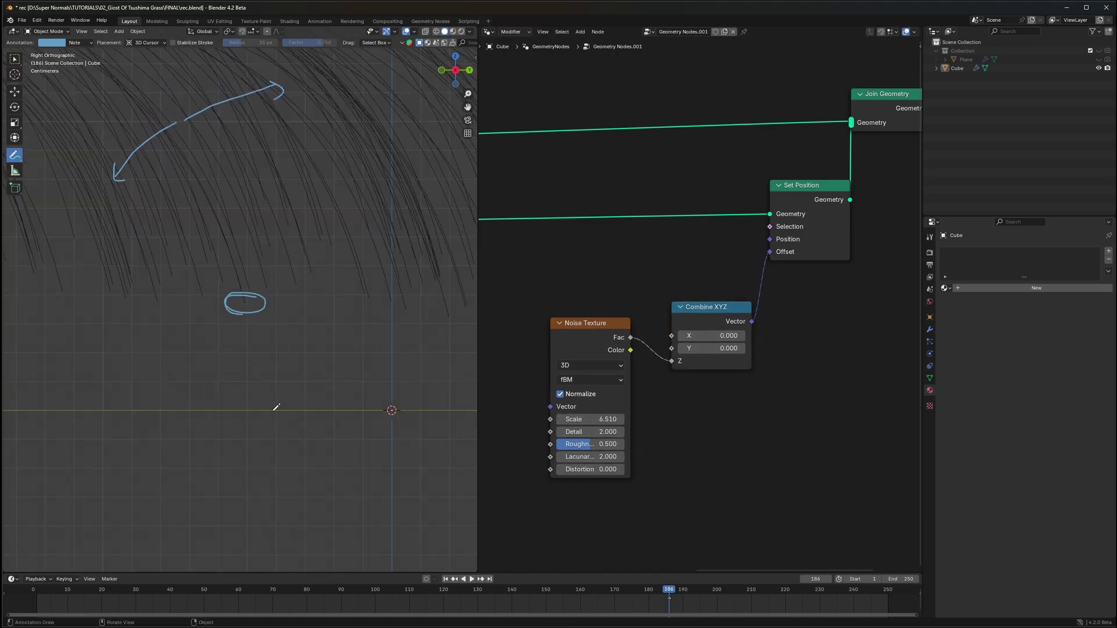
# - Add a Spline Parameter node above the Noise Texture
pyautogui.hotkey('shift', 'a')
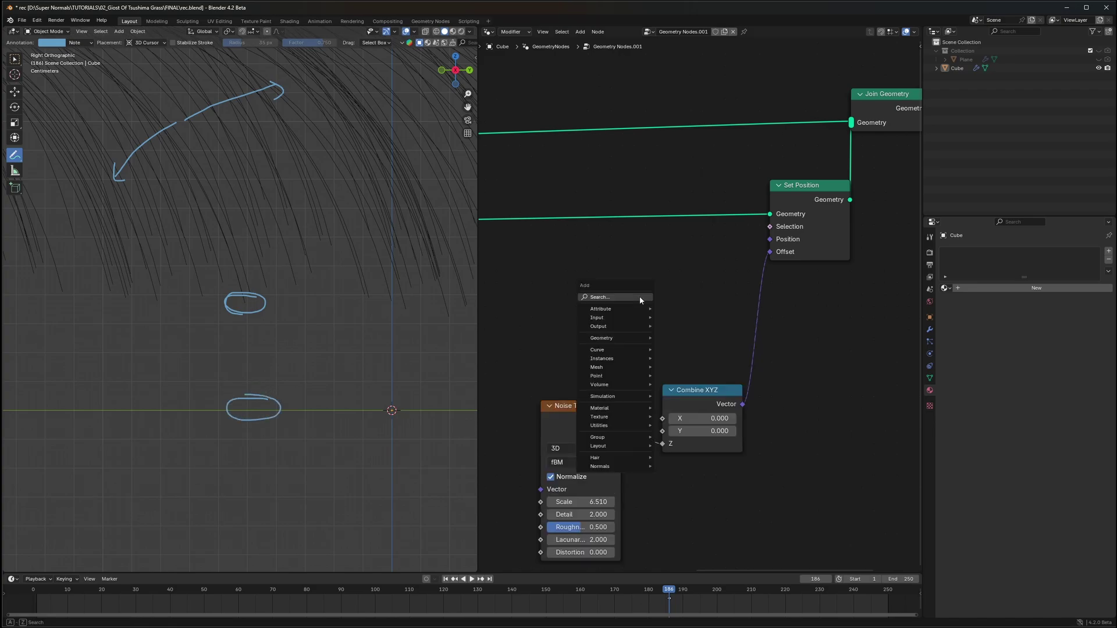
pyautogui.write('spline')
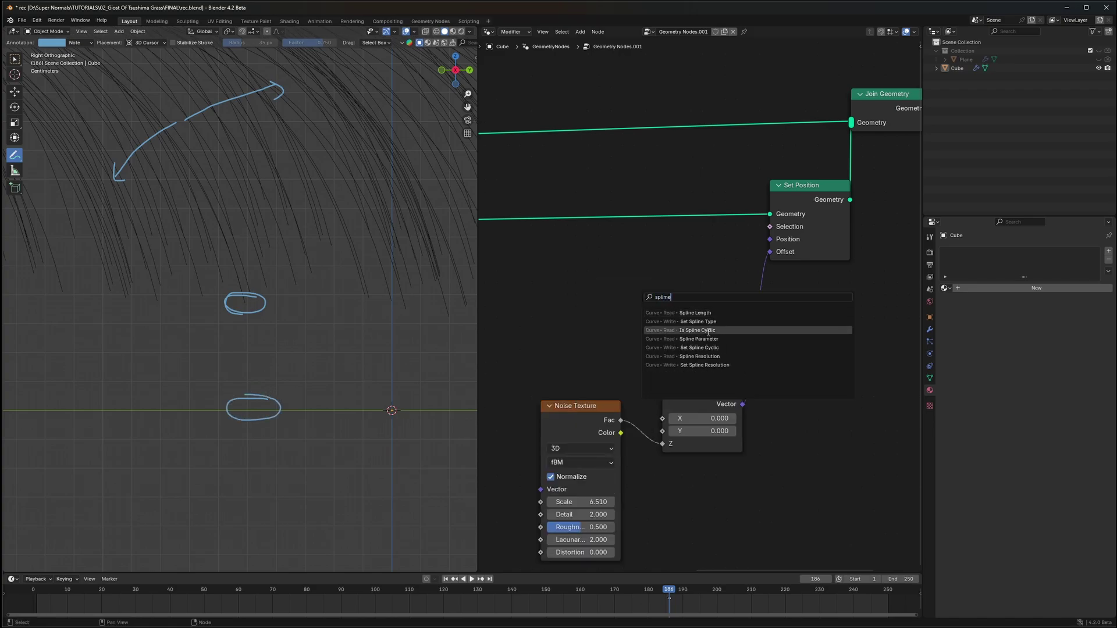
pyautogui.click(705, 338)
pyautogui.click(577, 299)
# - Insert a Vector Math Add node before Combine XYZ's Z and feed it the Spline Parameter Factor and the noise Fac
pyautogui.scroll(-1, 472, 276)
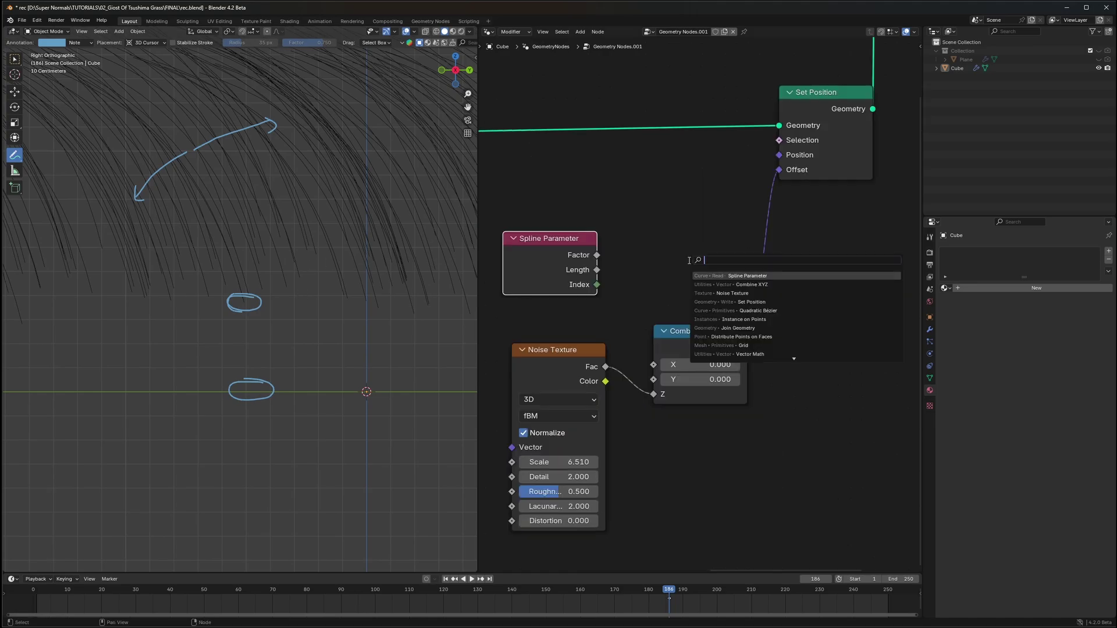
pyautogui.write('vector')
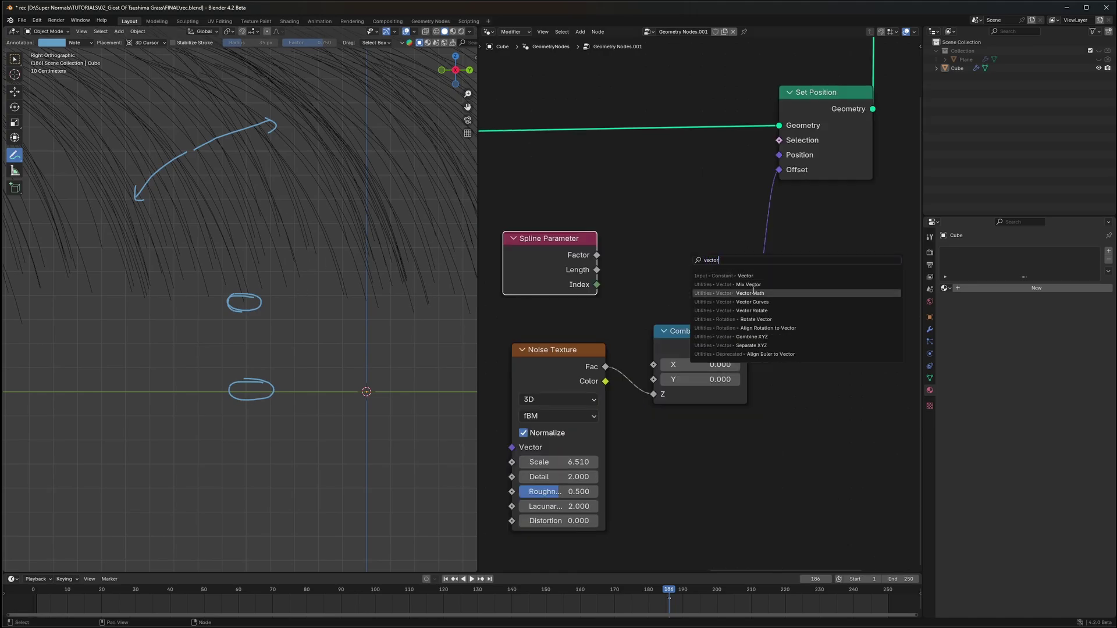
pyautogui.click(734, 293)
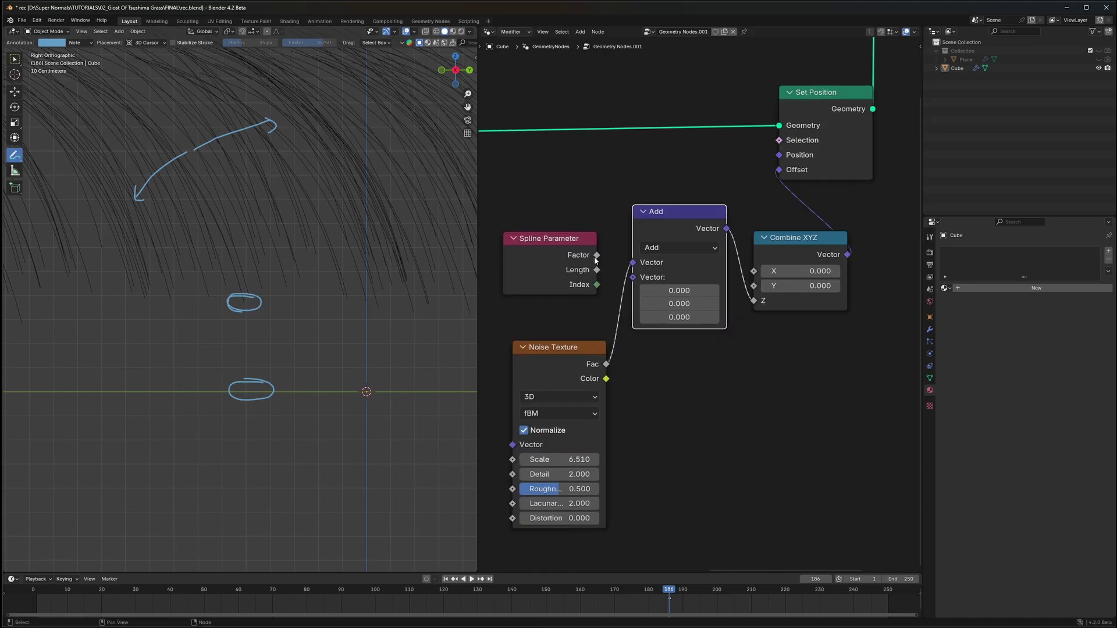
pyautogui.moveTo(597, 255); pyautogui.dragTo(632, 262)
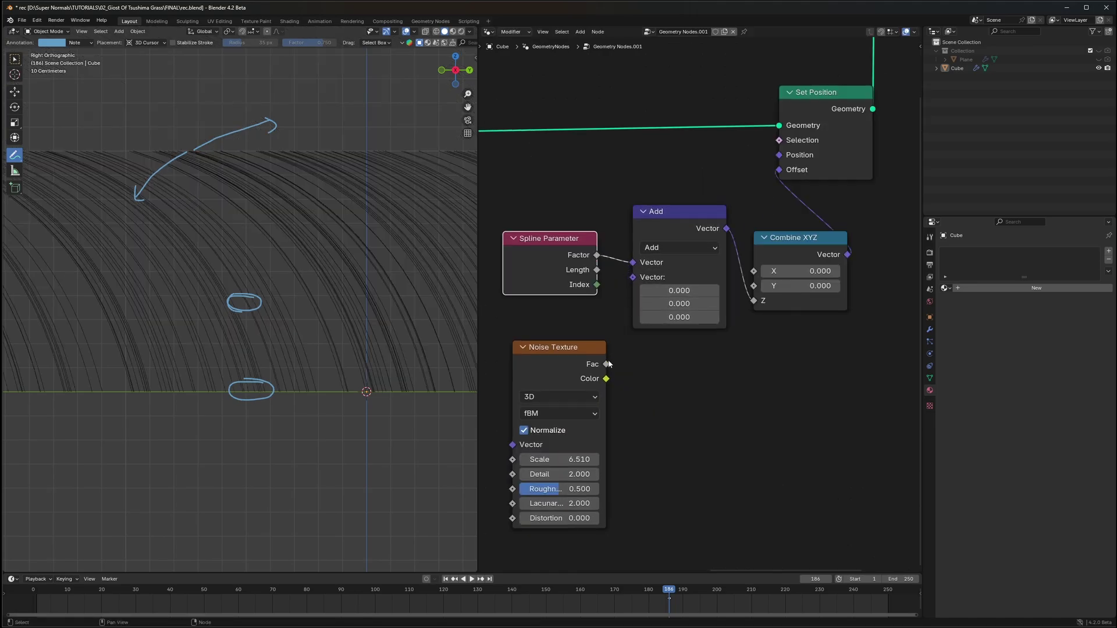
pyautogui.moveTo(607, 365); pyautogui.dragTo(632, 285)
pyautogui.scroll(-1, 347, 302)
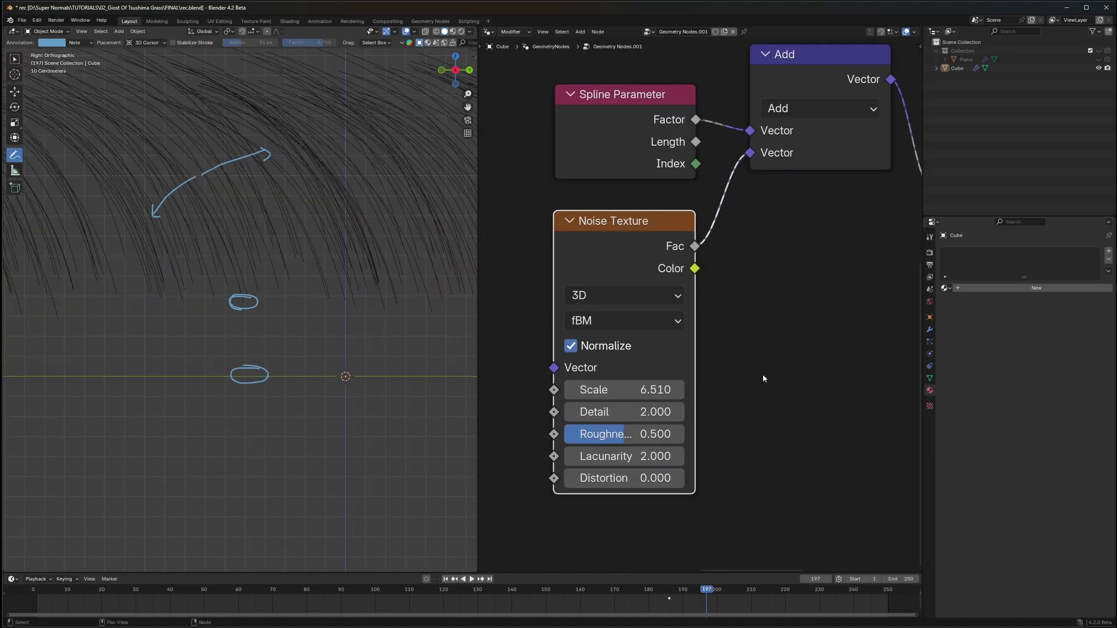
# - Move the Noise Texture below the Add node and place a new Value node in the space before it
pyautogui.scroll(-4, 762, 373)
pyautogui.moveTo(762, 373); pyautogui.dragTo(778, 349, button='middle')
pyautogui.moveTo(671, 239)
pyautogui.mouseDown()
pyautogui.moveTo(731, 264)
pyautogui.moveTo(656, 236)
pyautogui.moveTo(667, 237)
pyautogui.mouseUp()
pyautogui.moveTo(673, 111); pyautogui.dragTo(671, 122)
pyautogui.moveTo(672, 122); pyautogui.dragTo(675, 256)
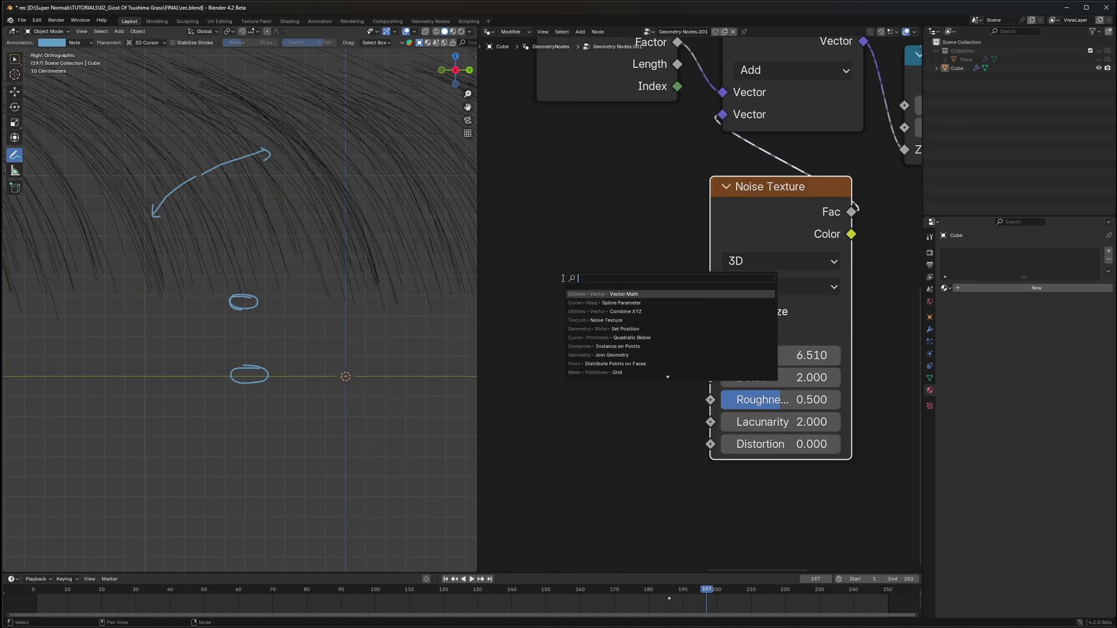
pyautogui.write('valu')
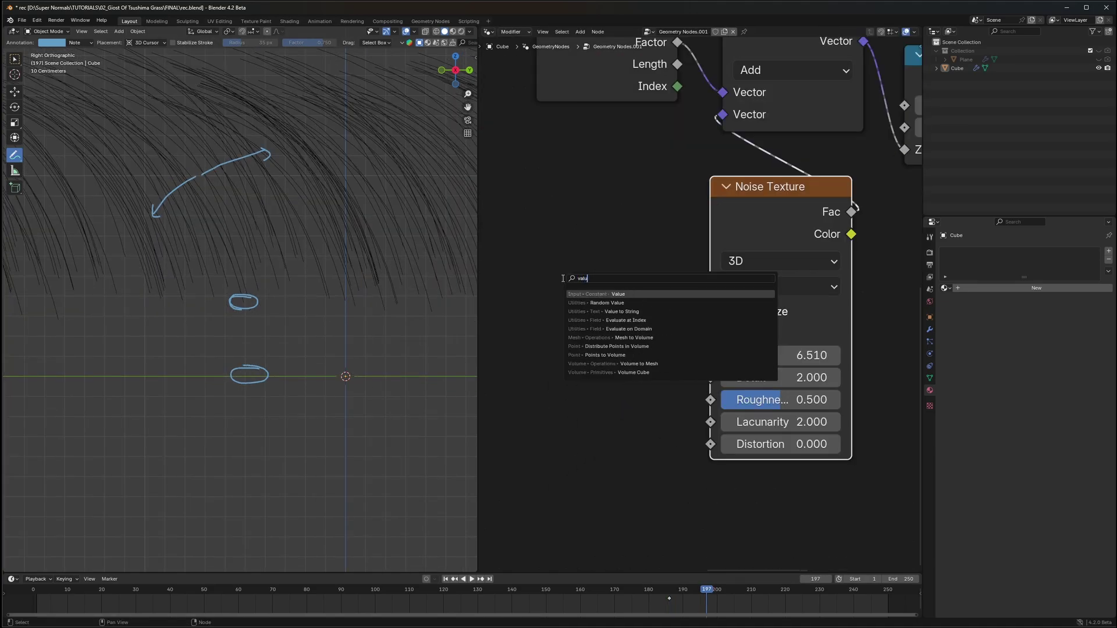
pyautogui.press('Return')
pyautogui.scroll(-2, 562, 278)
pyautogui.click(596, 286)
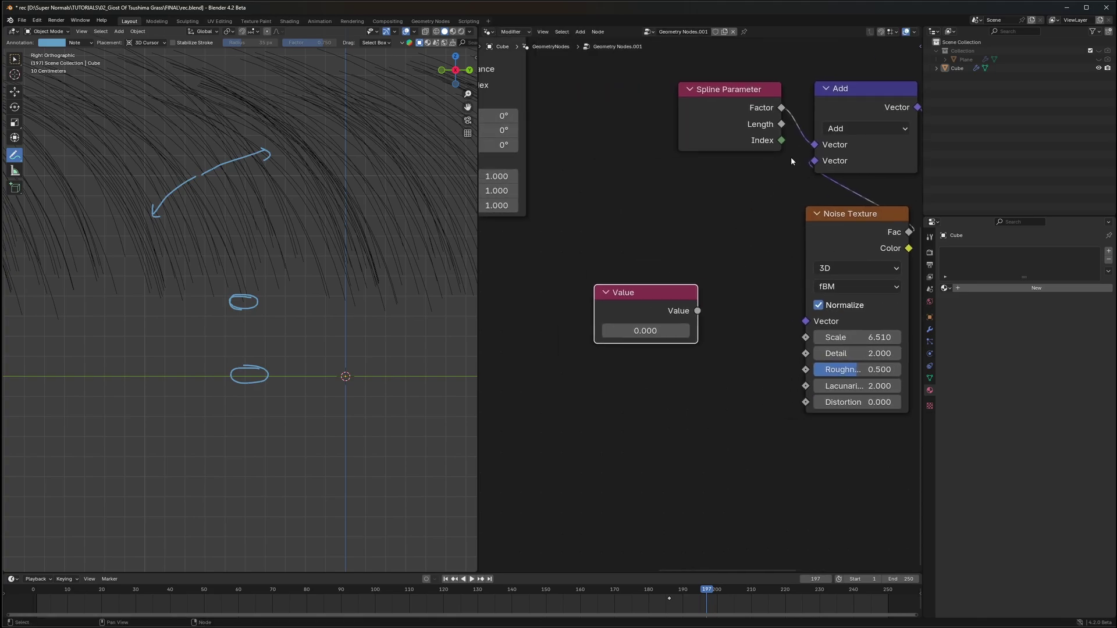
# - Add a Math node set to Multiply and position it between the Value and Noise Texture nodes
pyautogui.hotkey('shift', 'a')
pyautogui.write('math')
pyautogui.press('Return')
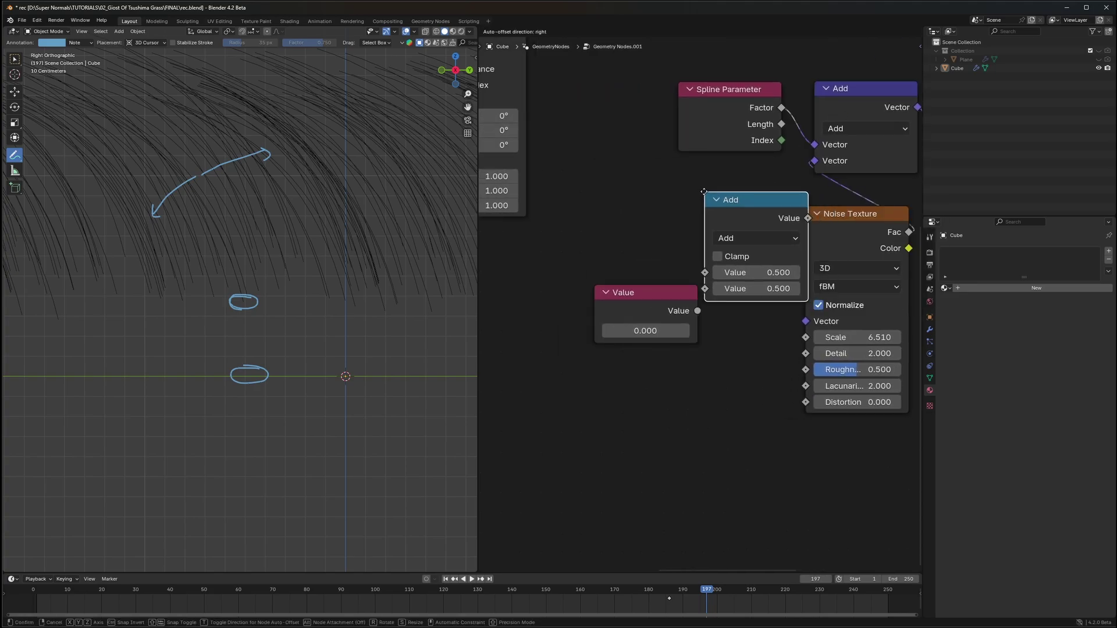
pyautogui.click(701, 190)
pyautogui.click(734, 237)
pyautogui.click(288, 309)
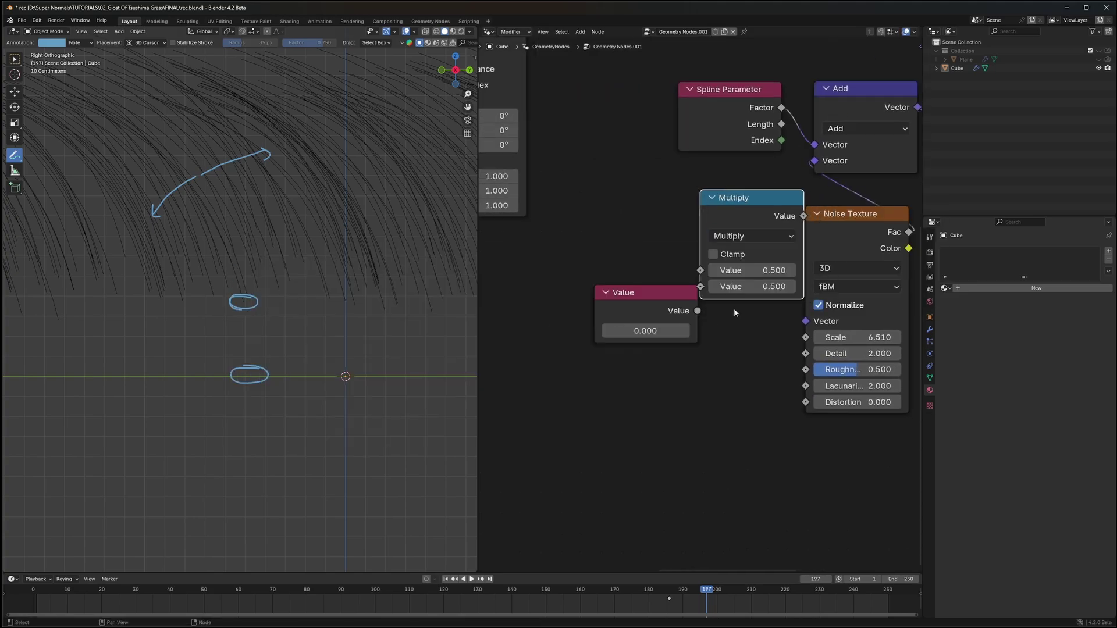
pyautogui.moveTo(748, 218); pyautogui.dragTo(755, 327)
# - Switch the Noise Texture to 4D and set its W to 4.7
pyautogui.scroll(2, 856, 268)
pyautogui.click(807, 233)
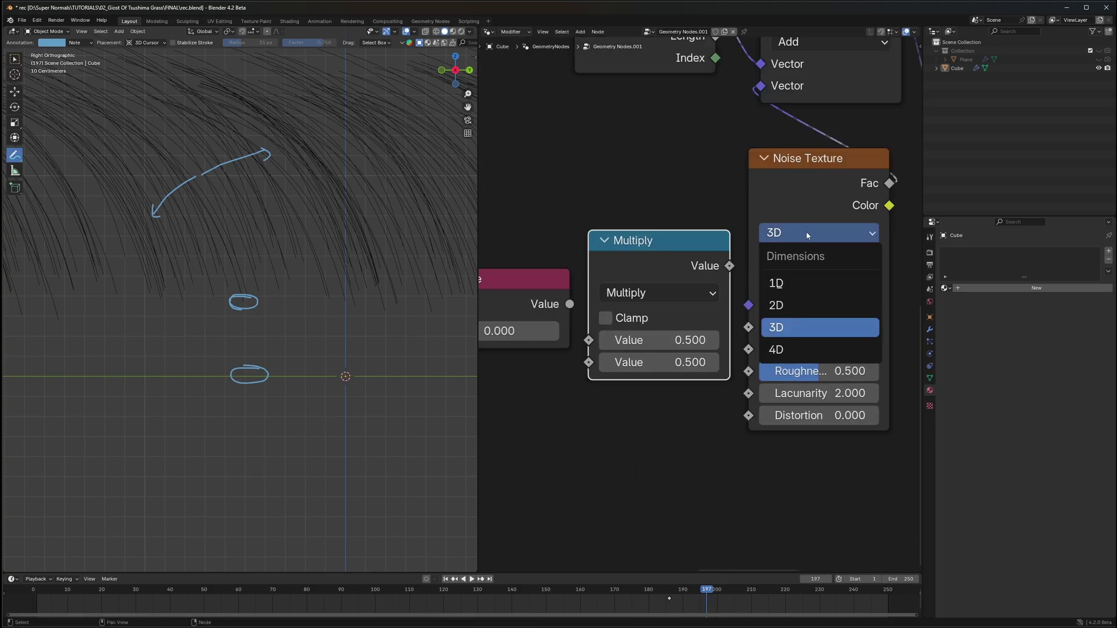
pyautogui.click(785, 349)
pyautogui.moveTo(796, 324); pyautogui.dragTo(851, 324)
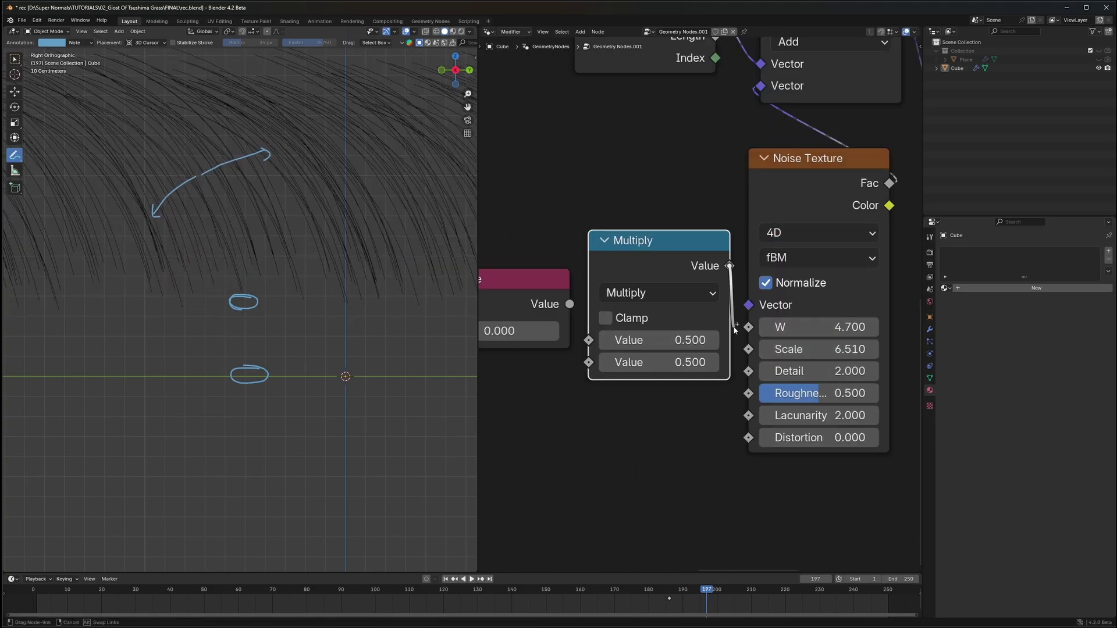
# - Link the Multiply output to the noise W and the Value node to Multiply's first input
pyautogui.moveTo(750, 330); pyautogui.dragTo(749, 327)
pyautogui.moveTo(570, 304); pyautogui.dragTo(716, 286, button='middle')
pyautogui.moveTo(716, 286); pyautogui.dragTo(734, 322)
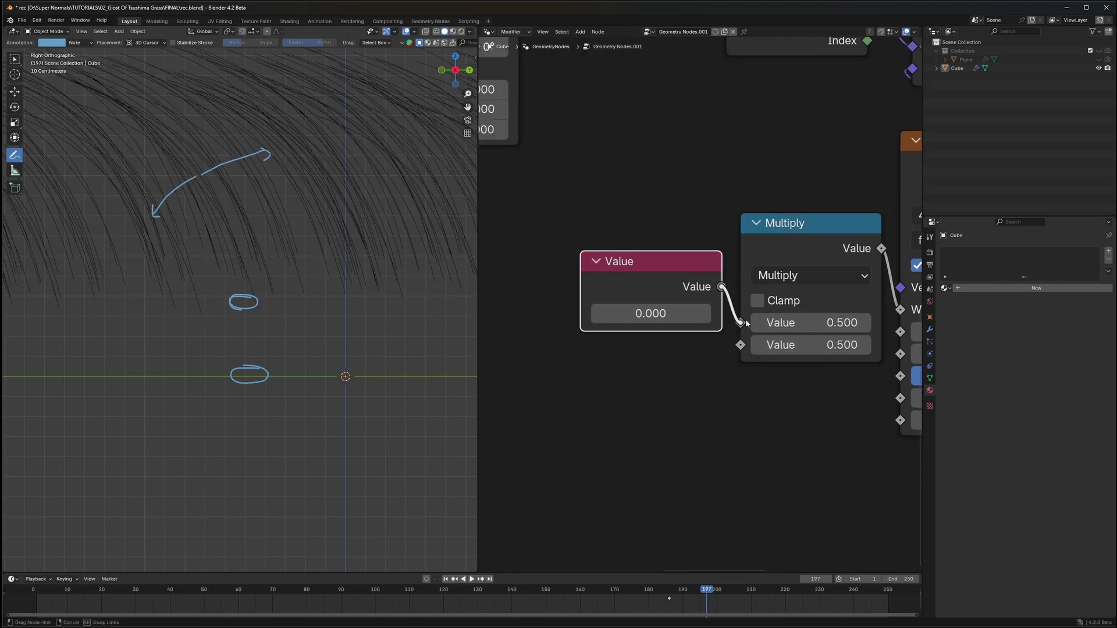
pyautogui.moveTo(772, 274); pyautogui.dragTo(690, 265, button='middle')
pyautogui.moveTo(750, 334); pyautogui.dragTo(753, 335)
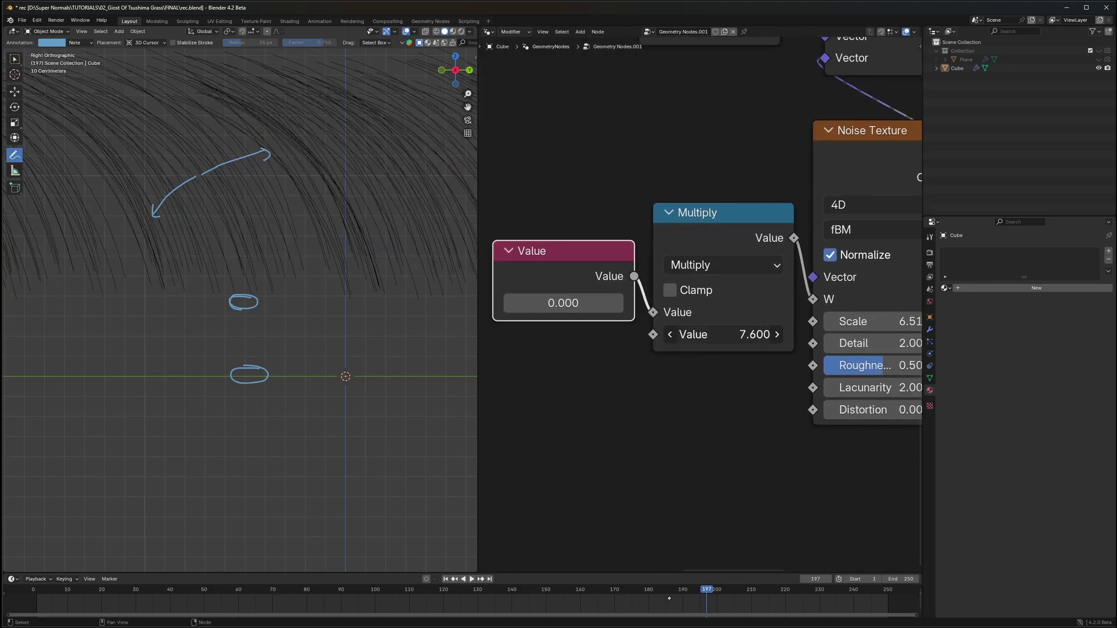
pyautogui.rightClick(740, 339)
# - Reposition the Value node and drive its value with the expression #frame/24
pyautogui.moveTo(629, 352); pyautogui.dragTo(734, 364, button='middle')
pyautogui.moveTo(673, 277); pyautogui.dragTo(658, 295)
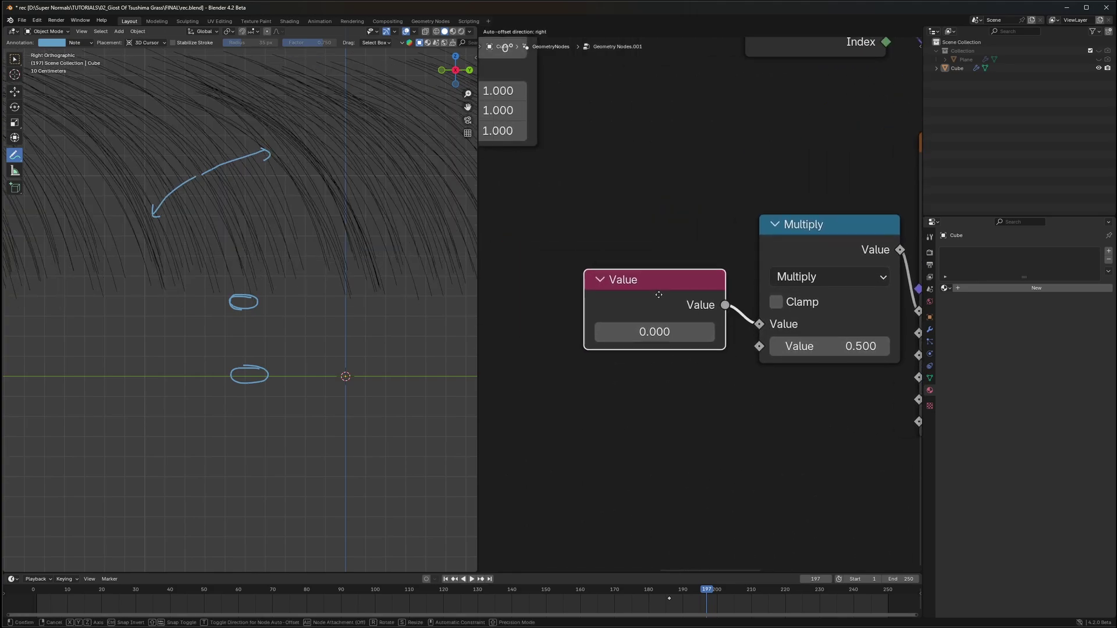
pyautogui.click(660, 330)
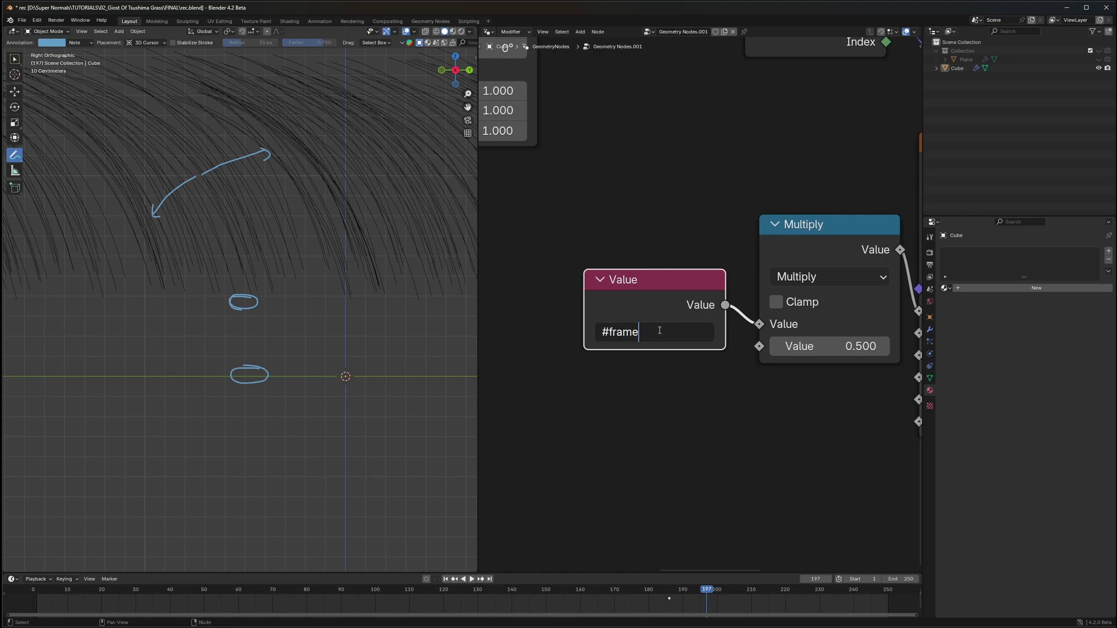
pyautogui.write('#frame/24')
pyautogui.press('Return')
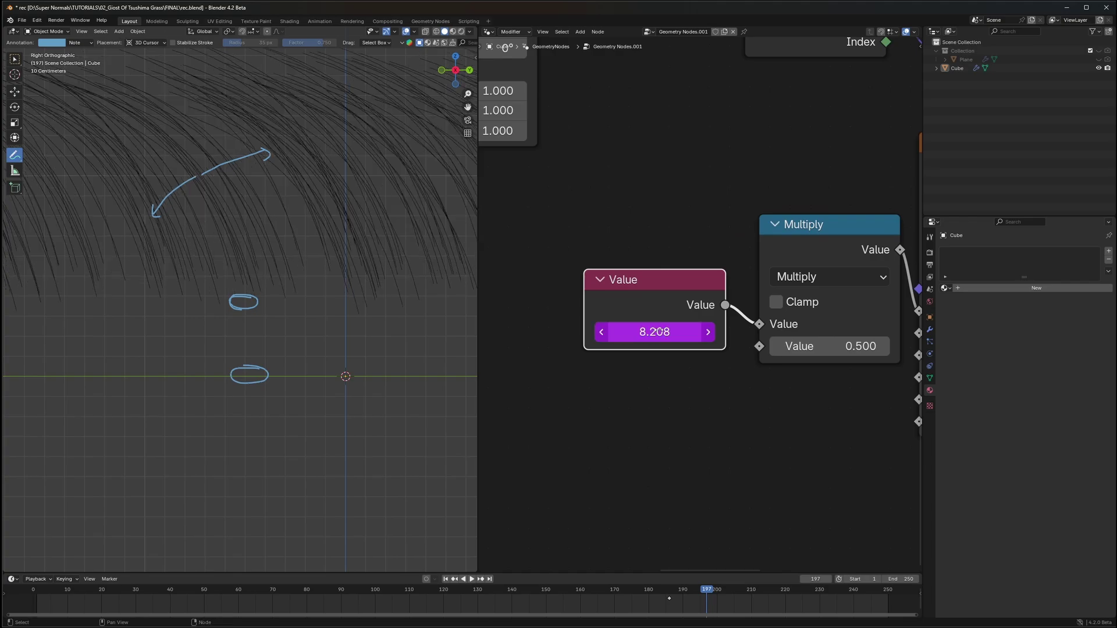
# - Replace the Vector Math Add node with a duplicate of the Multiply node and feed the noise Fac into its second value
pyautogui.scroll(-1, 659, 330)
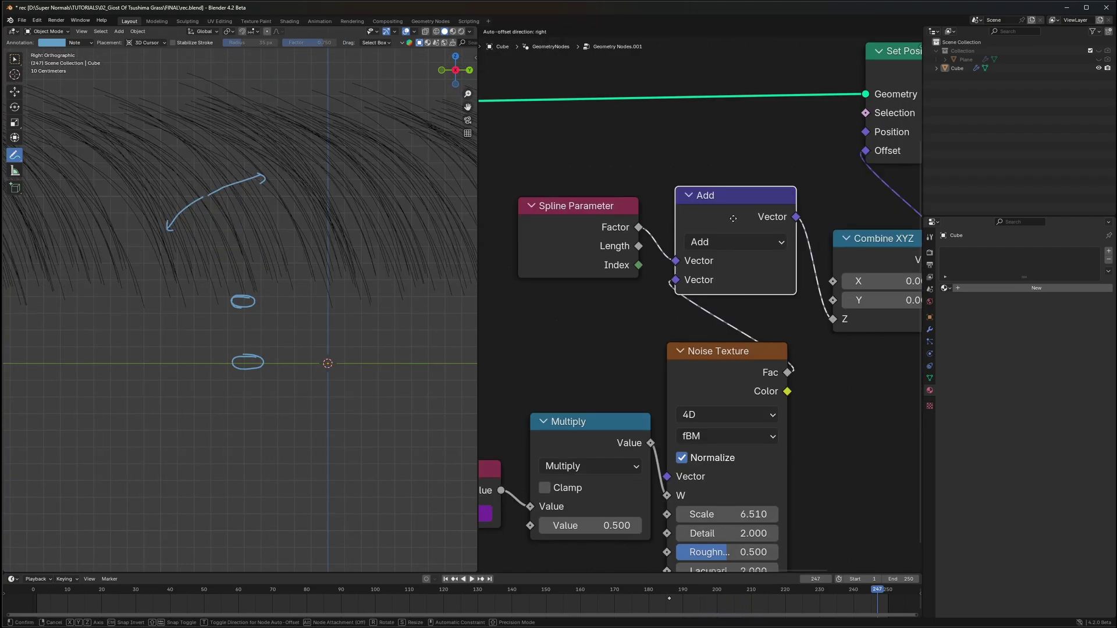
pyautogui.keyDown('alt'); pyautogui.moveTo(727, 218); pyautogui.dragTo(731, 195); pyautogui.keyUp('alt')
pyautogui.press('x')
pyautogui.click(592, 437)
pyautogui.hotkey('shift', 'd')
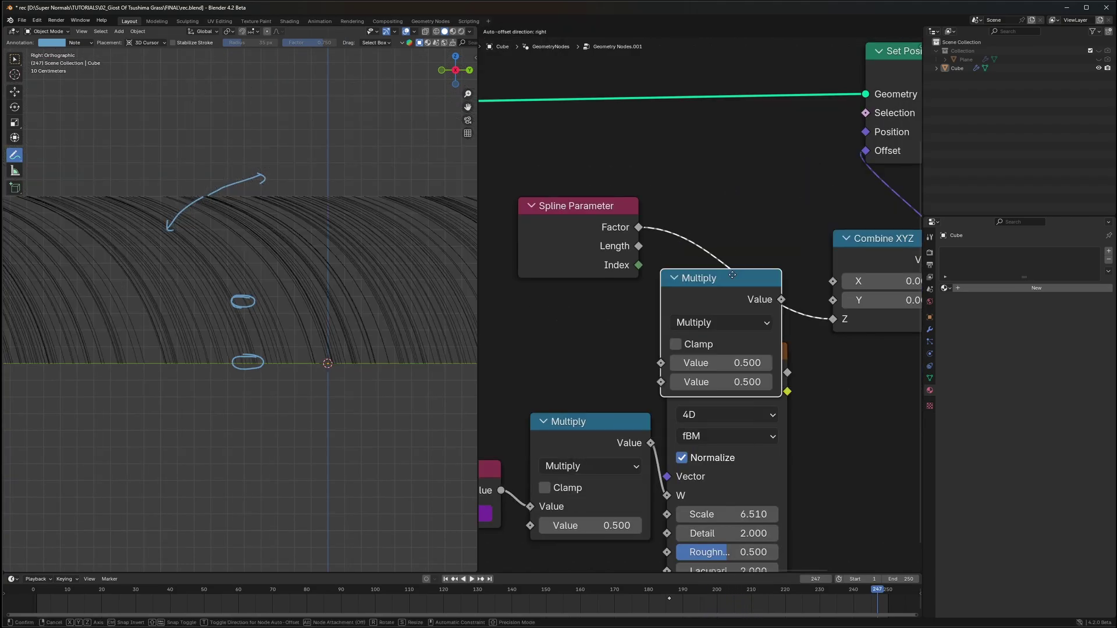
pyautogui.click(732, 188)
pyautogui.moveTo(838, 386); pyautogui.dragTo(812, 379, button='middle')
pyautogui.moveTo(760, 367); pyautogui.dragTo(647, 272)
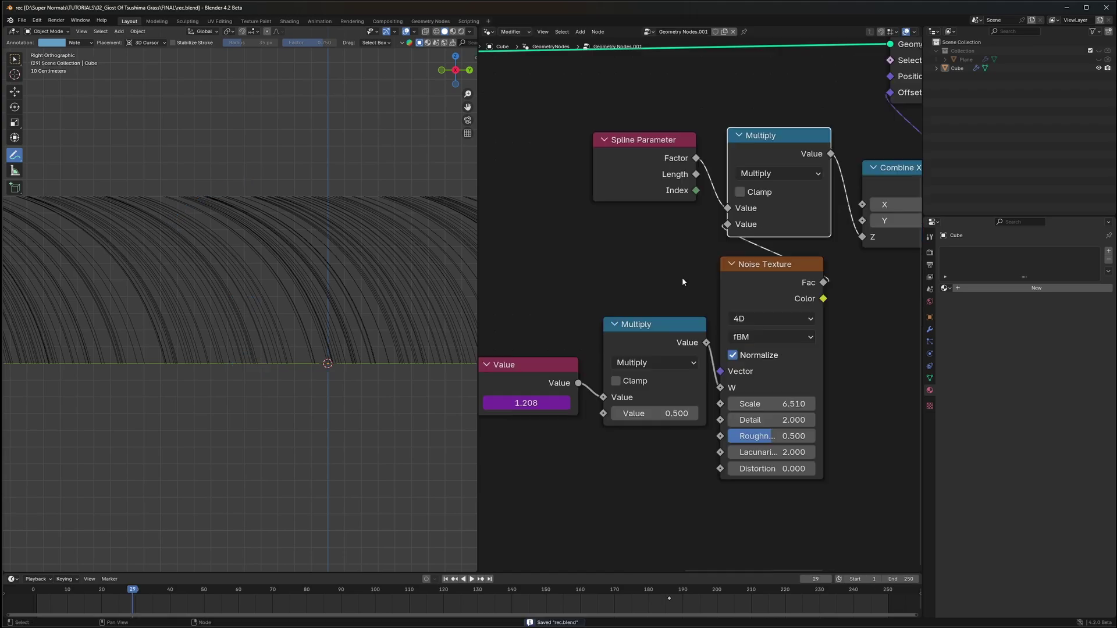
# - Insert a Realize Instances node between Instance on Points and Set Position
pyautogui.scroll(2, 693, 291)
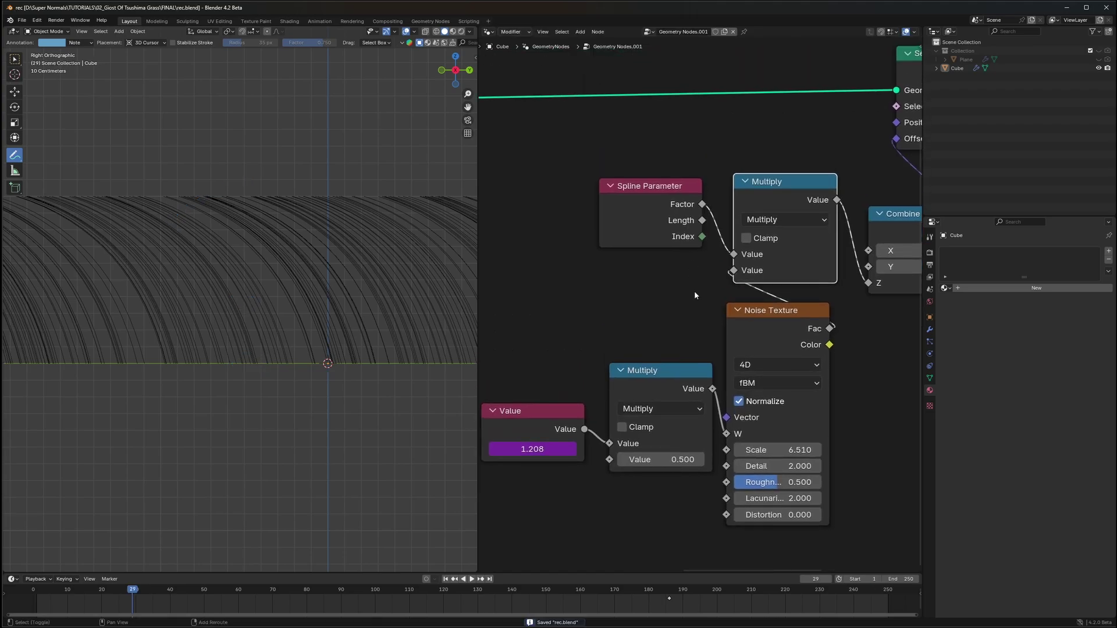
pyautogui.scroll(1, 694, 294)
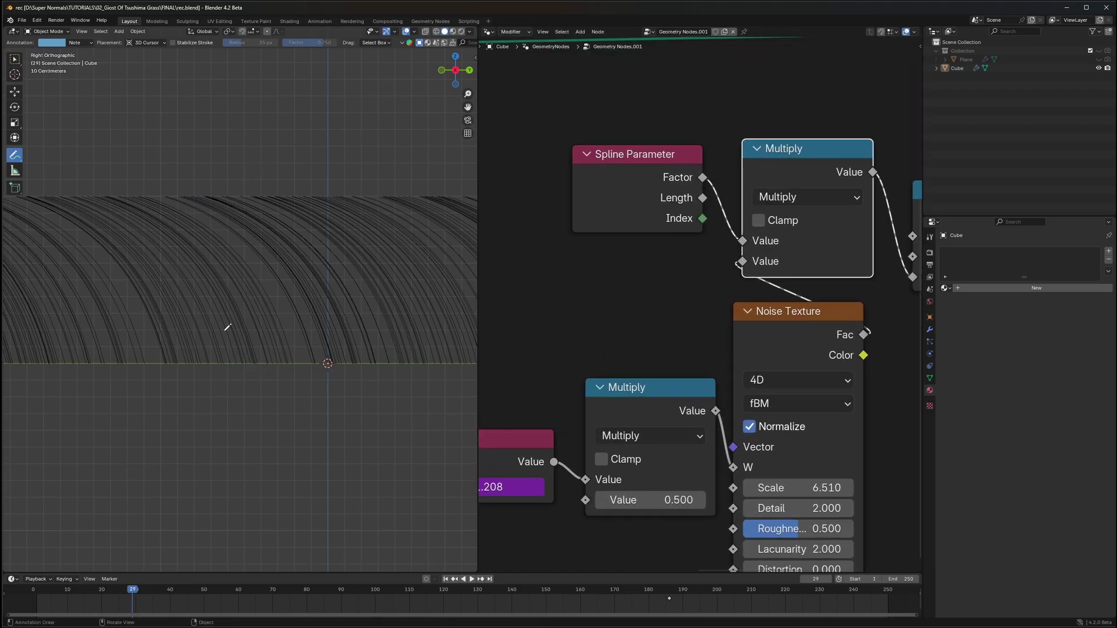
pyautogui.scroll(-1, 707, 437)
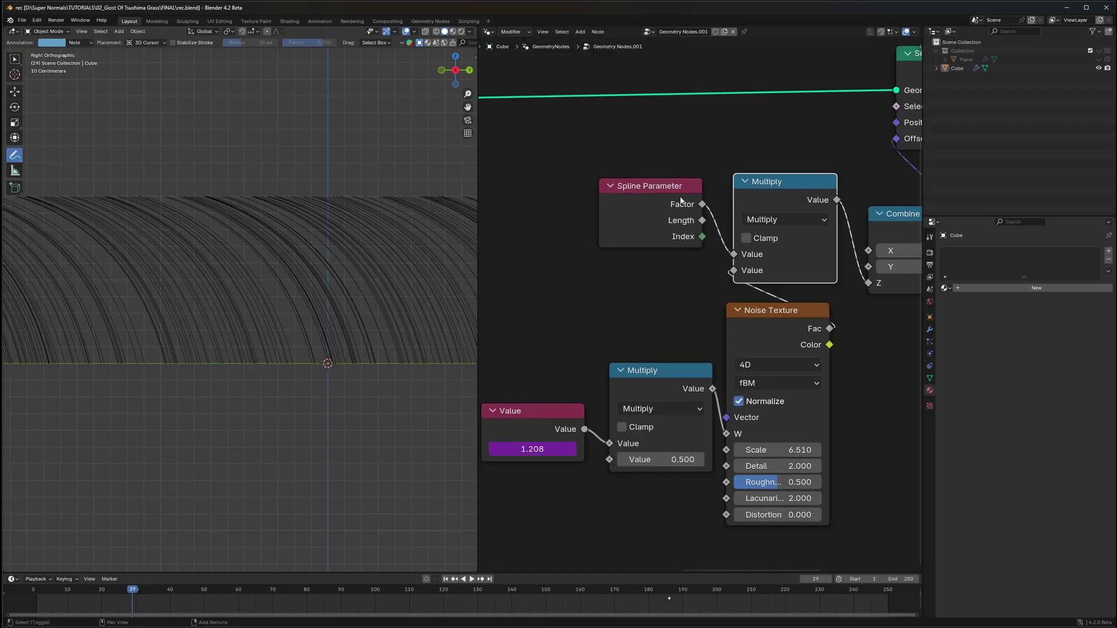
pyautogui.moveTo(681, 200); pyautogui.dragTo(753, 407, button='middle')
pyautogui.moveTo(584, 367); pyautogui.dragTo(740, 344, button='middle')
pyautogui.moveTo(851, 343); pyautogui.dragTo(678, 306, button='middle')
pyautogui.scroll(-2, 614, 283)
pyautogui.scroll(3, 673, 294)
pyautogui.hotkey('shift', 'a')
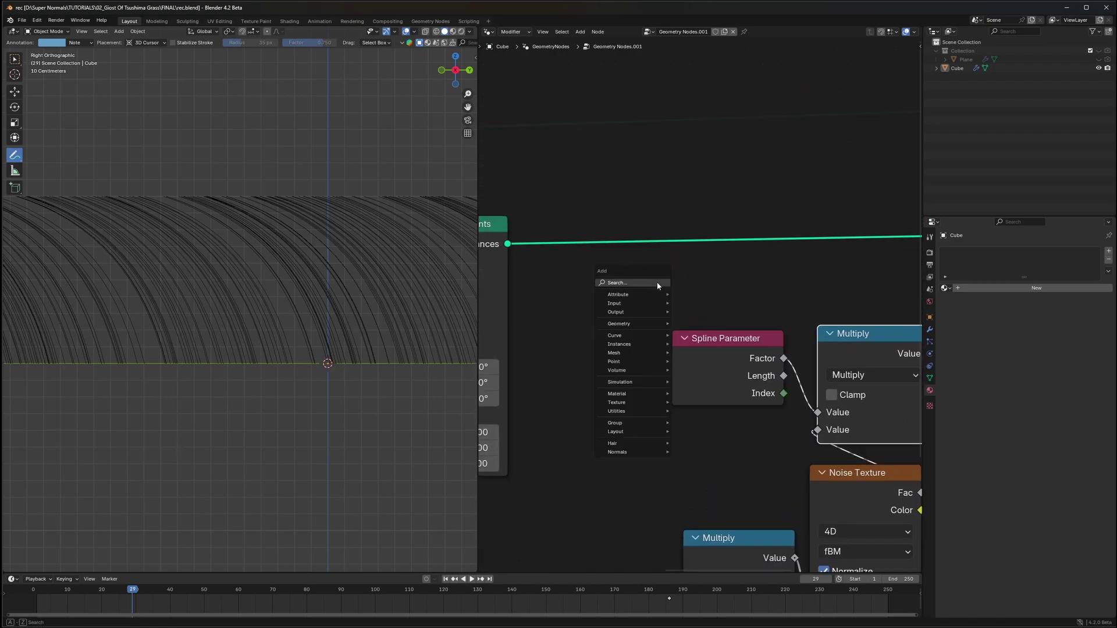
pyautogui.press('Escape')
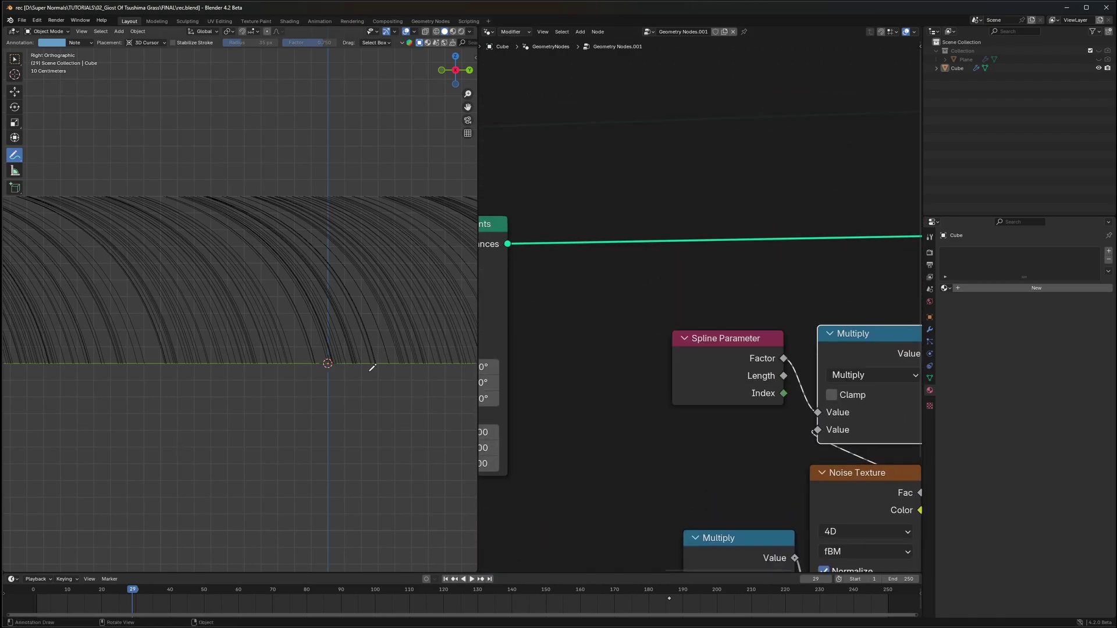
pyautogui.hotkey('shift', 'a')
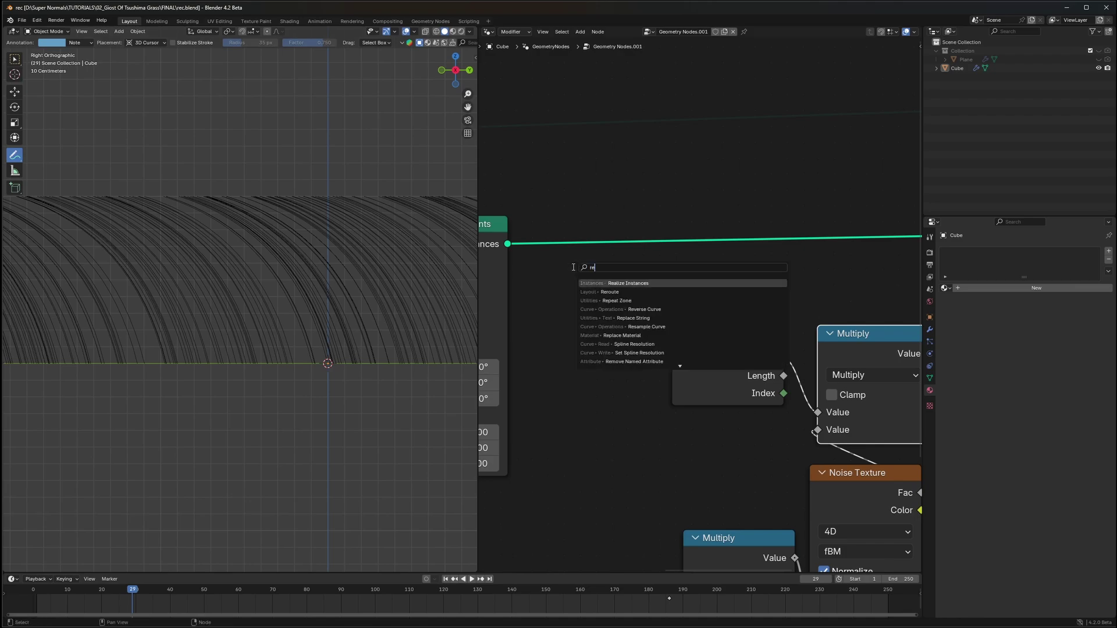
pyautogui.write('realize')
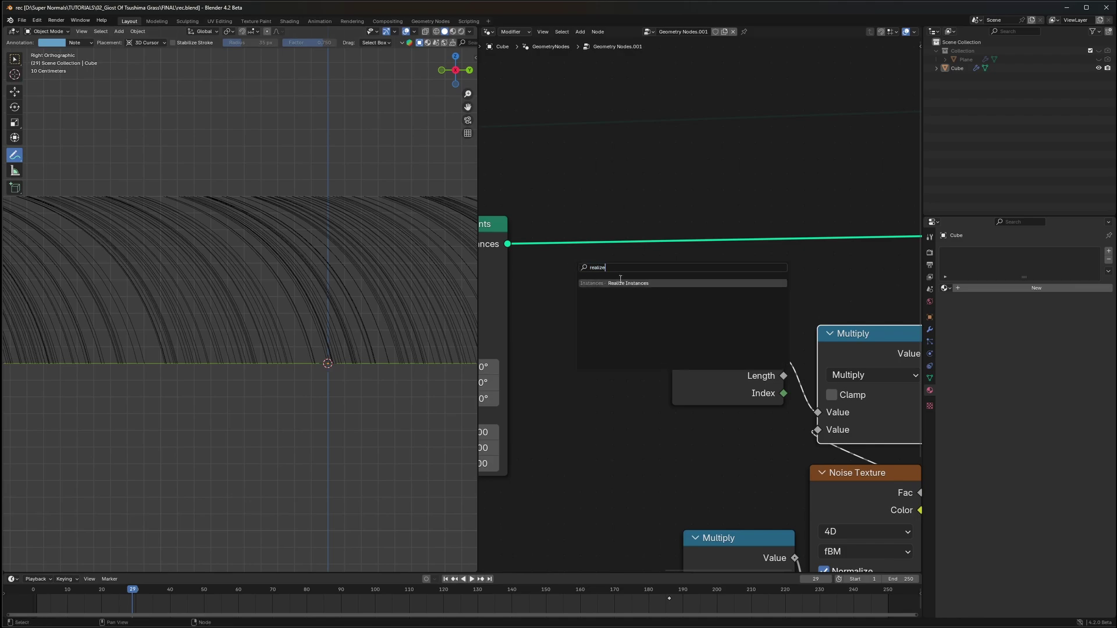
pyautogui.press('Return')
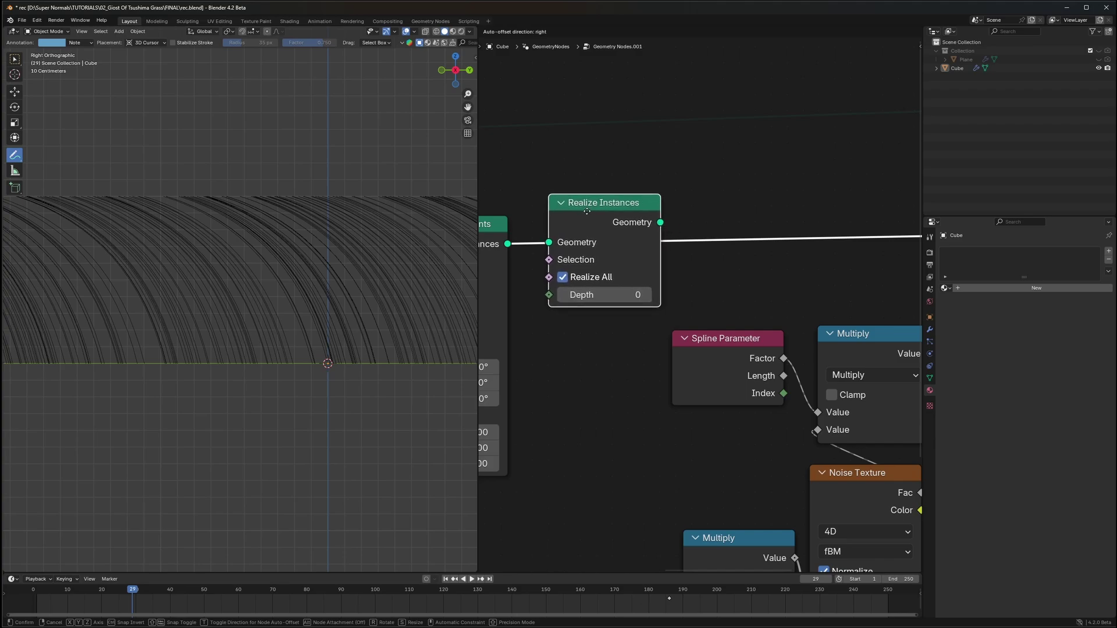
pyautogui.click(587, 211)
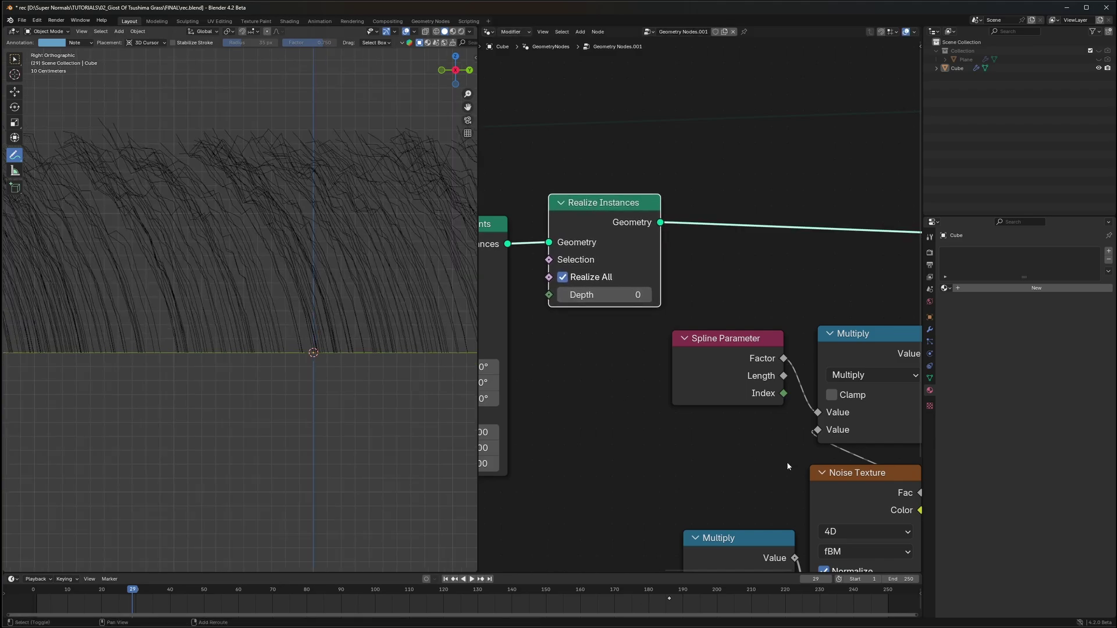
# - Set the Noise Texture's Scale to 0.2
pyautogui.keyDown('shift'); pyautogui.moveTo(849, 553); pyautogui.dragTo(727, 249, button='middle'); pyautogui.keyUp('shift')
pyautogui.scroll(3, 767, 331)
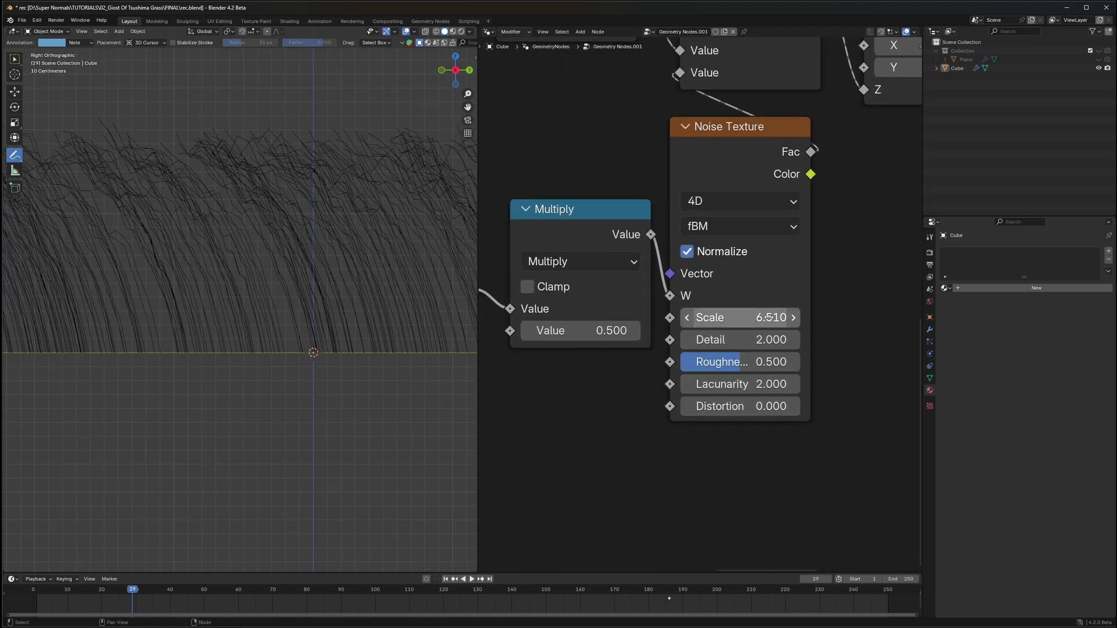
pyautogui.moveTo(737, 318); pyautogui.dragTo(656, 318)
pyautogui.click(740, 319)
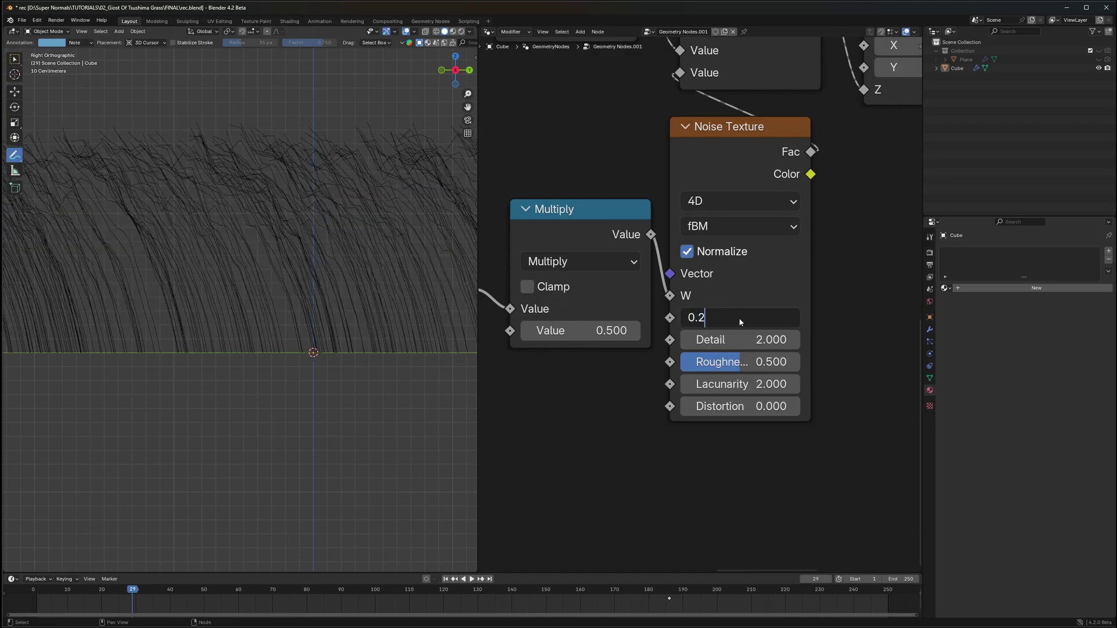
pyautogui.press('Return')
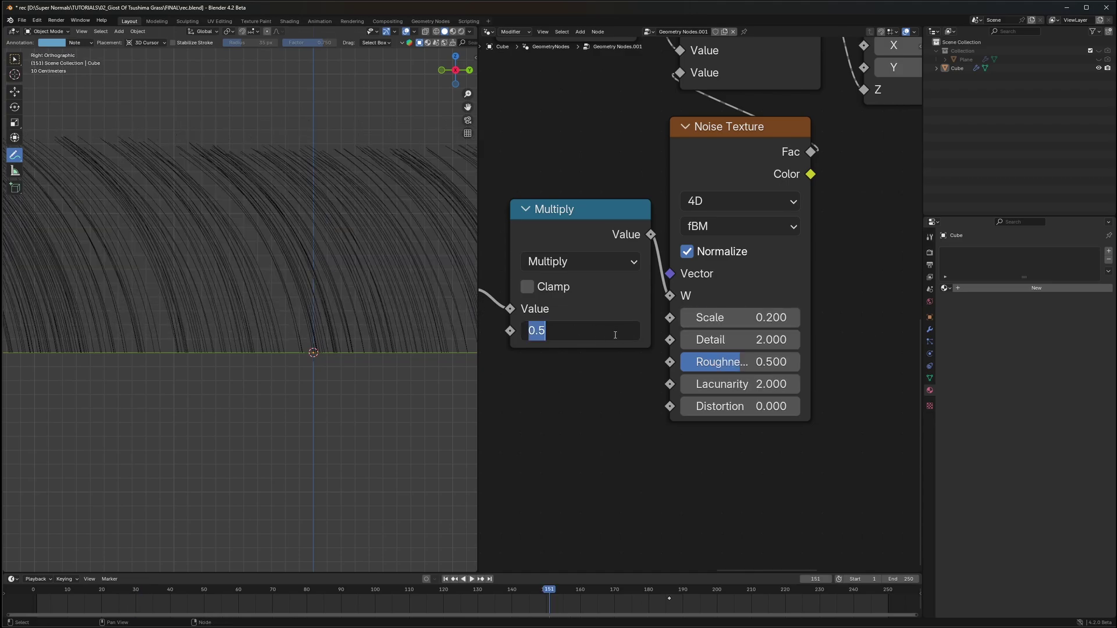
# - Play the animation while trying 2 and 3 as the multiplier feeding the noise W, settling on 4.58
pyautogui.write('2')
pyautogui.press('Return')
pyautogui.press('space')
pyautogui.click(578, 333)
pyautogui.write('3')
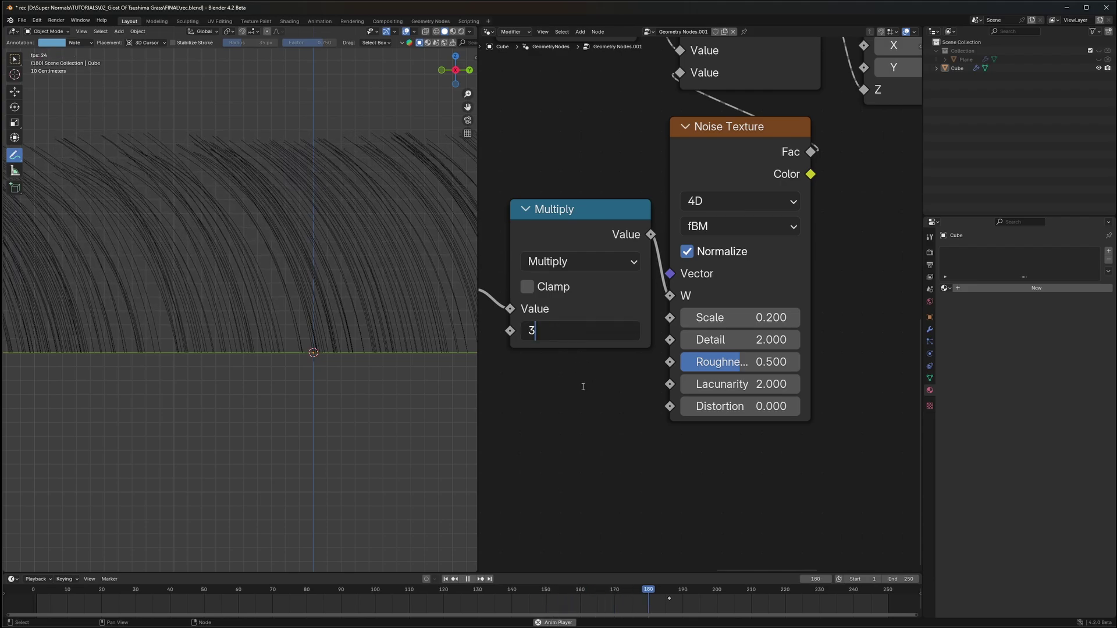
pyautogui.press('Return')
pyautogui.click(577, 330)
pyautogui.write('4')
pyautogui.press('Return')
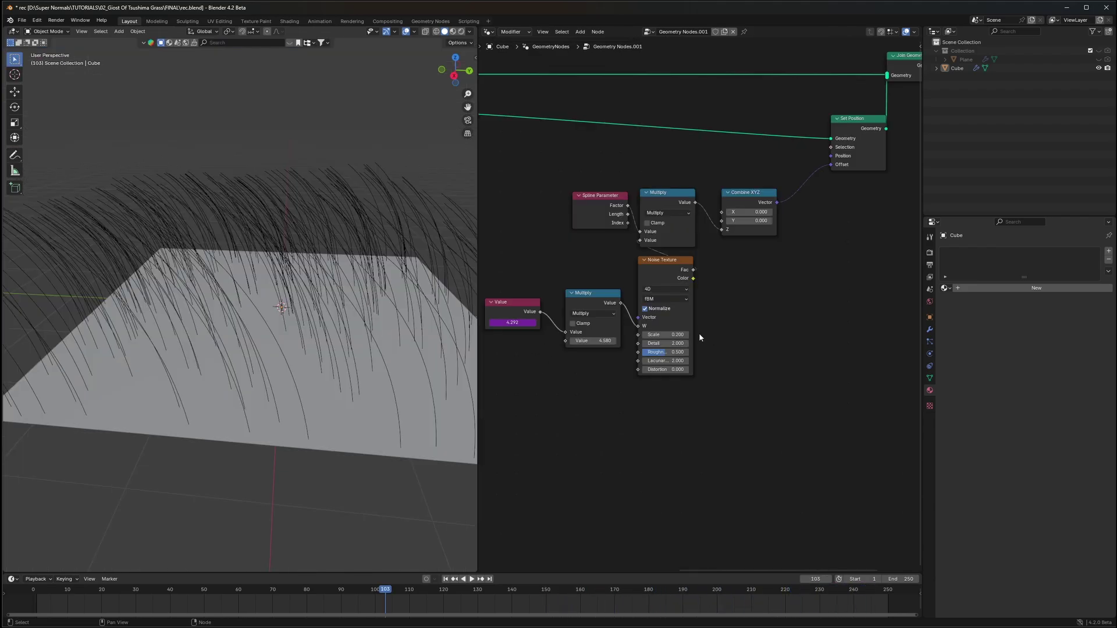
# - Move the Quadratic Bézier node closer to the Instance on Points node
pyautogui.scroll(-2, 574, 334)
pyautogui.moveTo(574, 334); pyautogui.dragTo(752, 368, button='middle')
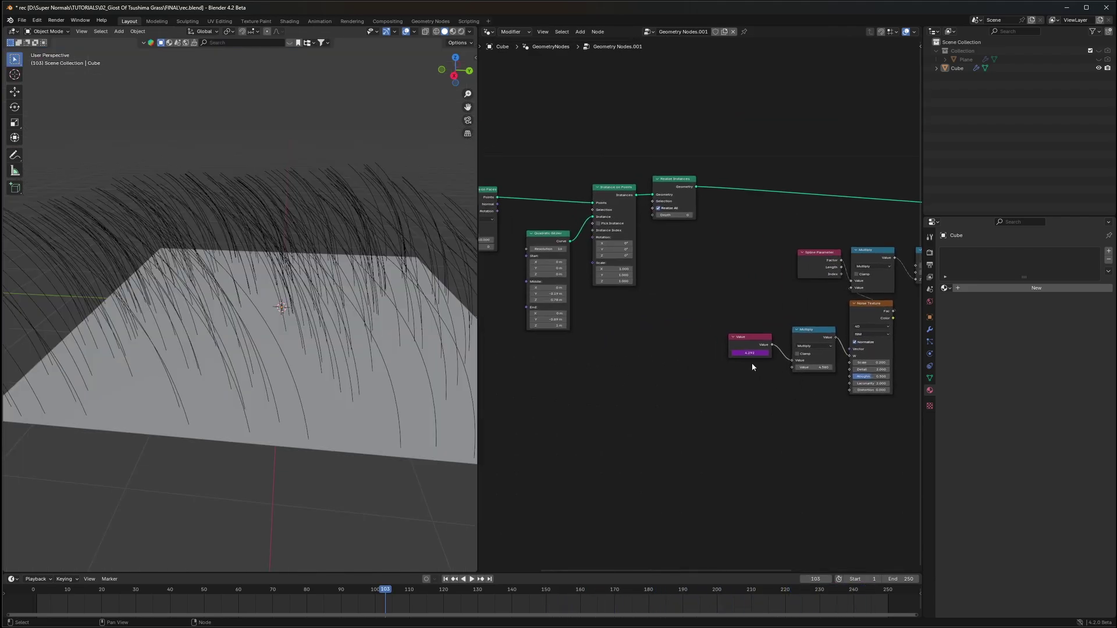
pyautogui.moveTo(626, 322); pyautogui.dragTo(781, 367, button='middle')
pyautogui.scroll(3, 601, 345)
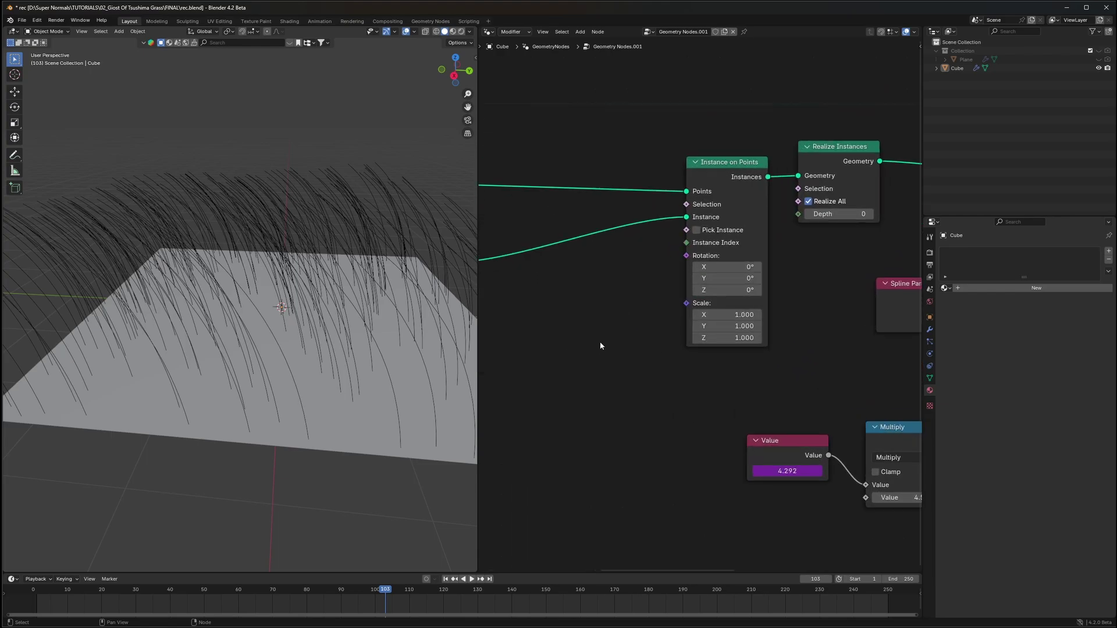
pyautogui.scroll(-6, 615, 348)
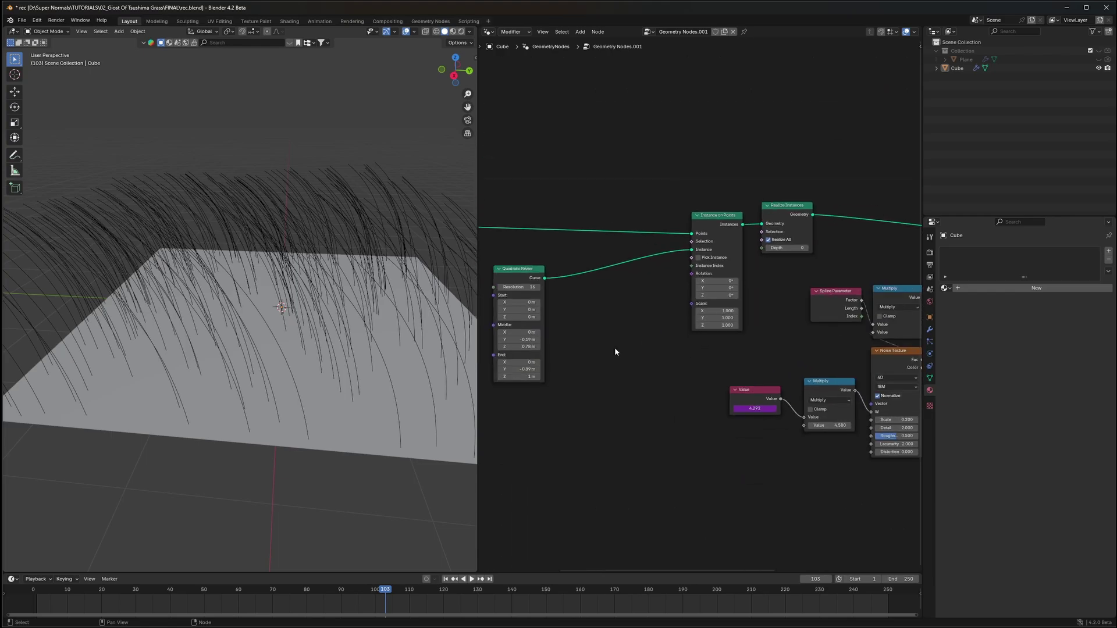
pyautogui.moveTo(454, 326); pyautogui.dragTo(399, 320, button='middle')
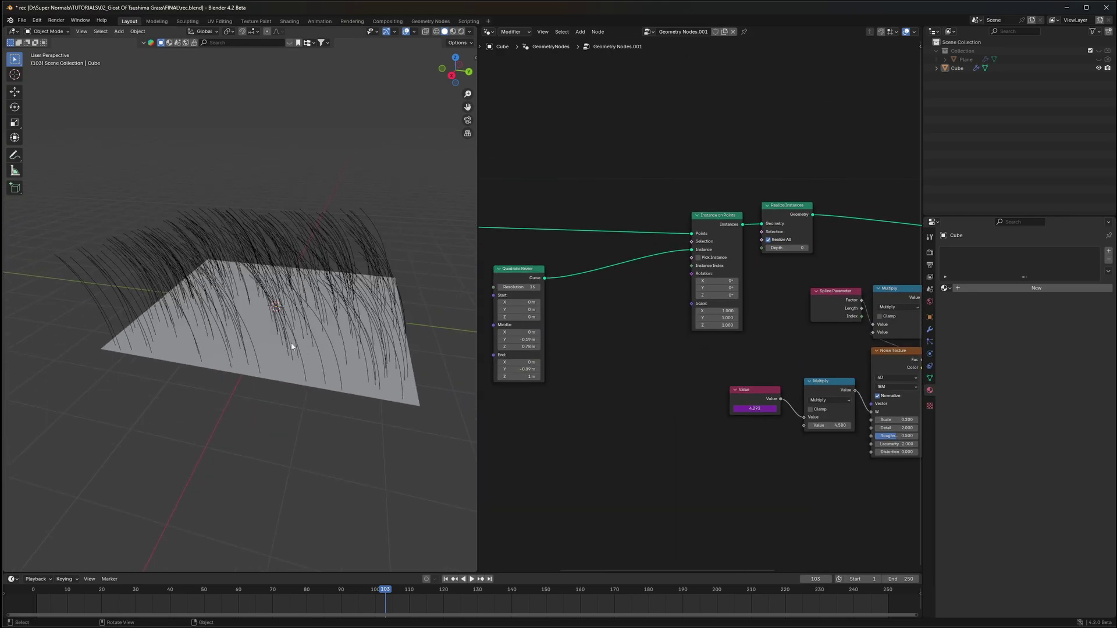
pyautogui.moveTo(586, 339); pyautogui.dragTo(708, 334, button='middle')
pyautogui.scroll(3, 708, 334)
pyautogui.moveTo(611, 256); pyautogui.dragTo(736, 232)
# - Shorten the Quadratic Bézier blade to Middle Z 0.27 m, End Y -0.43 m and End Z 0.06 m, and preview the animation
pyautogui.scroll(4, 808, 303)
pyautogui.scroll(1, 727, 317)
pyautogui.scroll(4, 874, 364)
pyautogui.moveTo(874, 364); pyautogui.dragTo(755, 292, button='middle')
pyautogui.moveTo(728, 368); pyautogui.dragTo(673, 368)
pyautogui.moveTo(728, 266); pyautogui.dragTo(699, 286)
pyautogui.hotkey('ctrl', 'z')
pyautogui.keyDown('shift'); pyautogui.moveTo(728, 348); pyautogui.dragTo(755, 348); pyautogui.keyUp('shift')
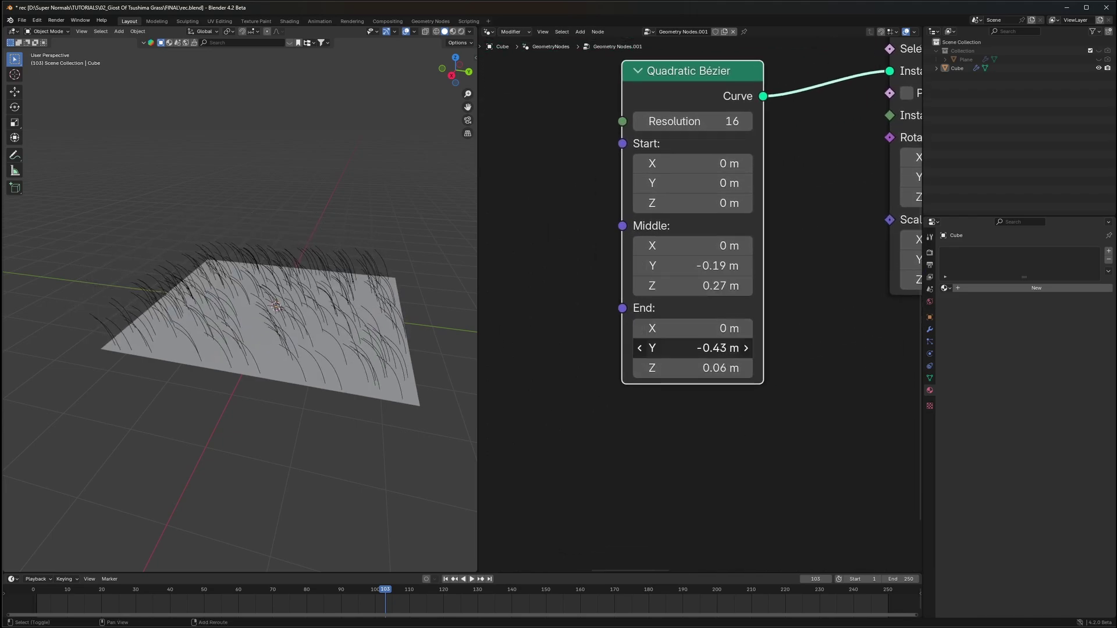
pyautogui.moveTo(291, 407); pyautogui.dragTo(317, 412, button='middle')
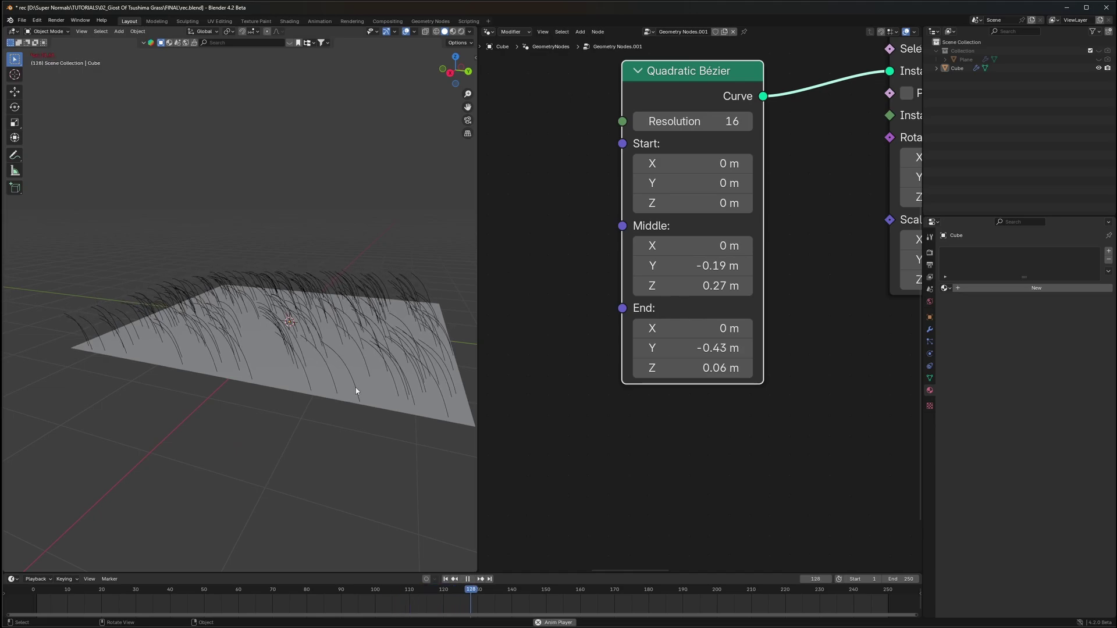
pyautogui.press('space')
# - Switch the Distribute Points on Faces node's distribution method to Poisson Disk
pyautogui.scroll(-2, 635, 243)
pyautogui.keyDown('shift'); pyautogui.moveTo(635, 244); pyautogui.dragTo(906, 423, button='middle'); pyautogui.keyUp('shift')
pyautogui.scroll(-4, 654, 391)
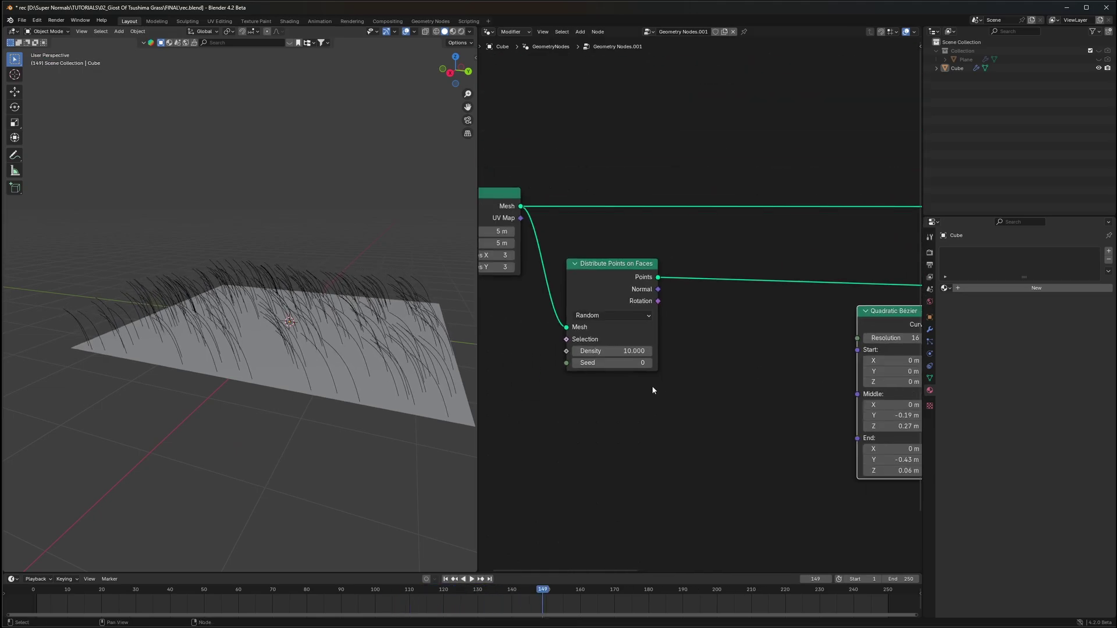
pyautogui.moveTo(545, 370); pyautogui.dragTo(663, 388, button='middle')
pyautogui.scroll(6, 664, 389)
pyautogui.moveTo(855, 493); pyautogui.dragTo(714, 404, button='middle')
pyautogui.scroll(1, 715, 403)
pyautogui.moveTo(594, 270); pyautogui.dragTo(683, 296, button='middle')
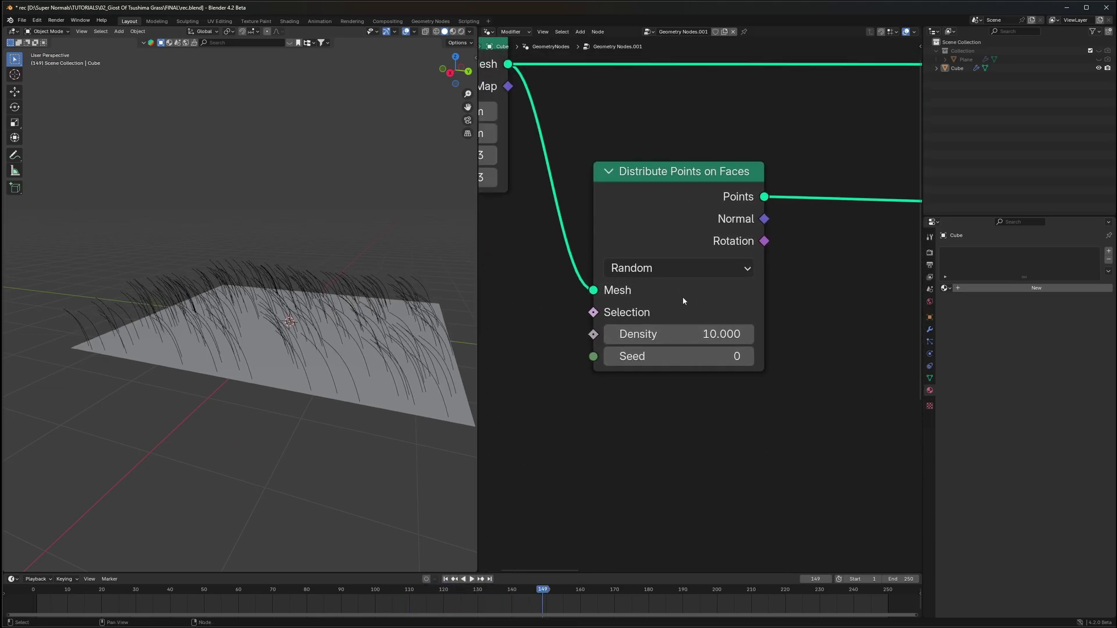
pyautogui.click(676, 265)
pyautogui.click(684, 342)
pyautogui.moveTo(704, 387); pyautogui.dragTo(713, 342, button='middle')
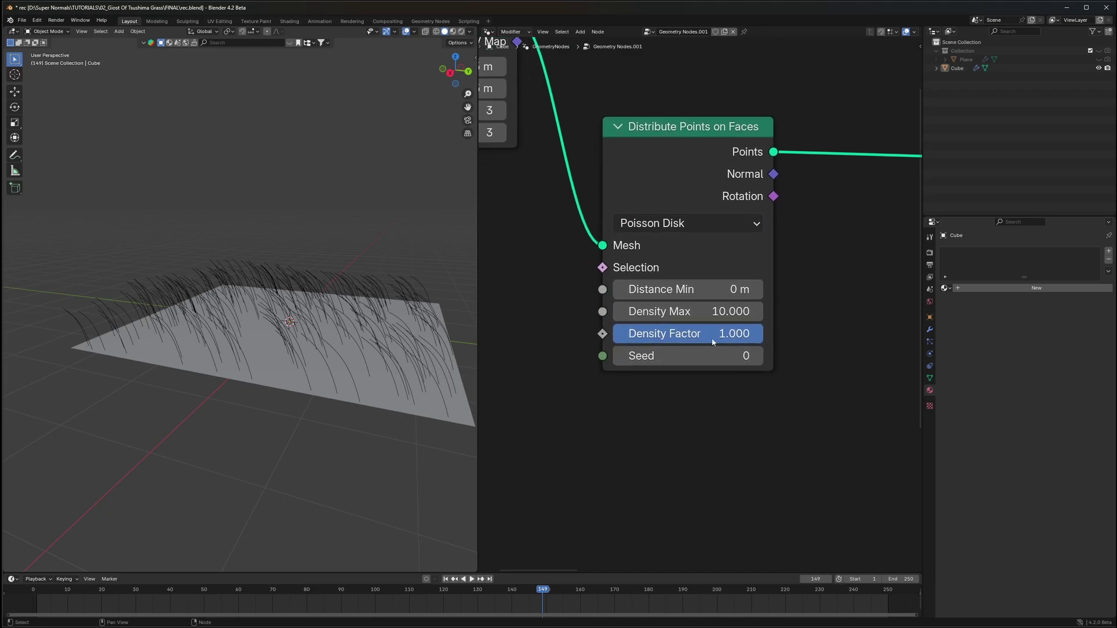
# - Set the Poisson Disk Density Max to 50 and play the animation to preview the denser grass
pyautogui.click(682, 314)
pyautogui.write('50')
pyautogui.press('Return')
pyautogui.press('space')
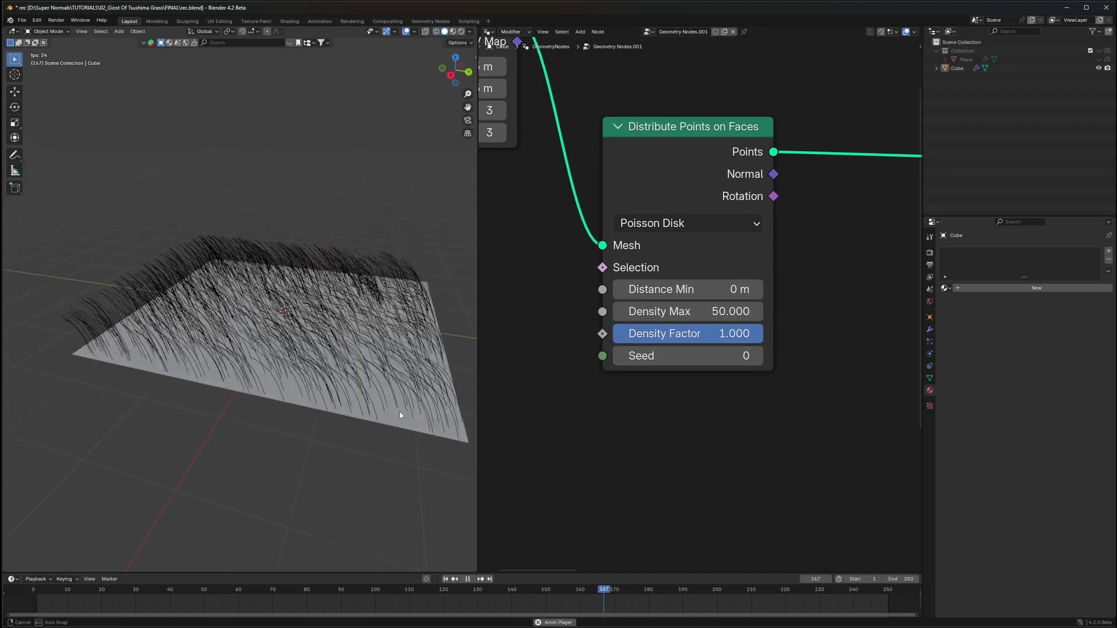
pyautogui.moveTo(401, 417); pyautogui.dragTo(396, 375, button='middle')
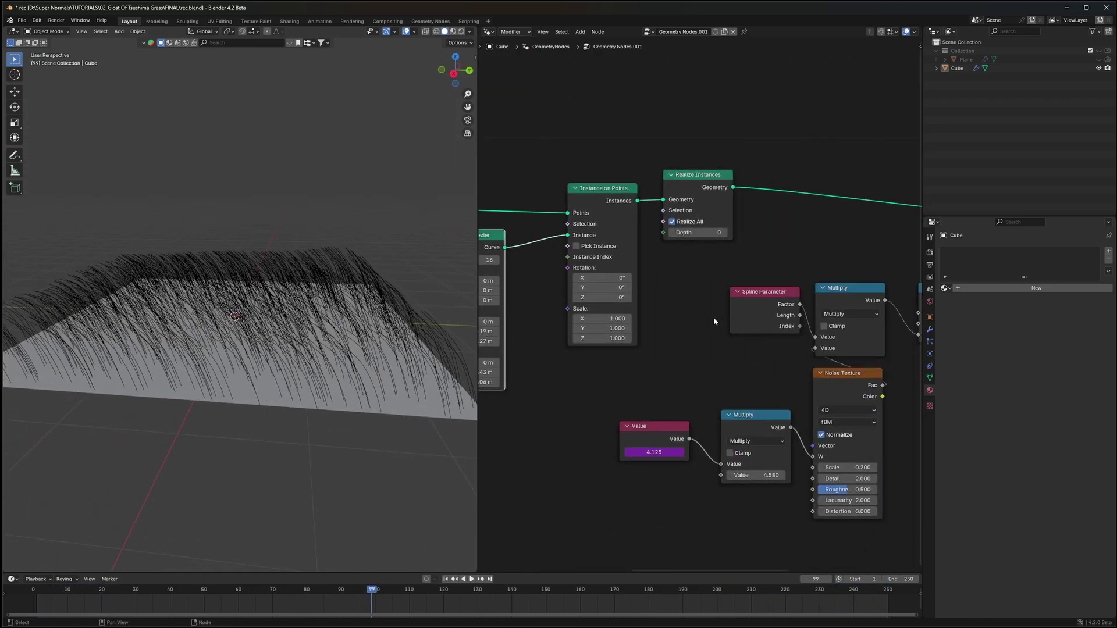
# - Move the Quadratic Bézier node back beside Distribute Points on Faces to free space before Instance on Points
pyautogui.moveTo(606, 242); pyautogui.dragTo(719, 254, button='middle')
pyautogui.scroll(6, 693, 297)
pyautogui.scroll(-6, 671, 271)
pyautogui.moveTo(656, 368); pyautogui.dragTo(765, 367, button='middle')
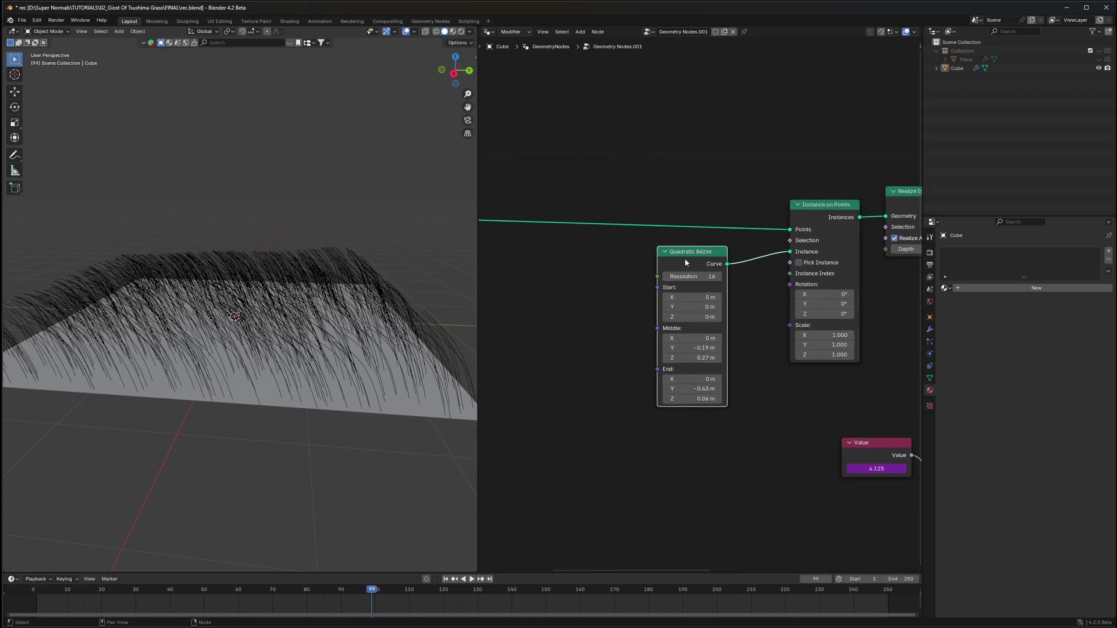
pyautogui.moveTo(683, 260); pyautogui.dragTo(535, 260)
# - Duplicate the whole noise offset node group, from Value to Combine XYZ, and place the copy below the Quadratic Bézier node
pyautogui.scroll(-4, 535, 260)
pyautogui.moveTo(884, 396); pyautogui.dragTo(653, 335, button='middle')
pyautogui.scroll(4, 730, 355)
pyautogui.scroll(-4, 731, 356)
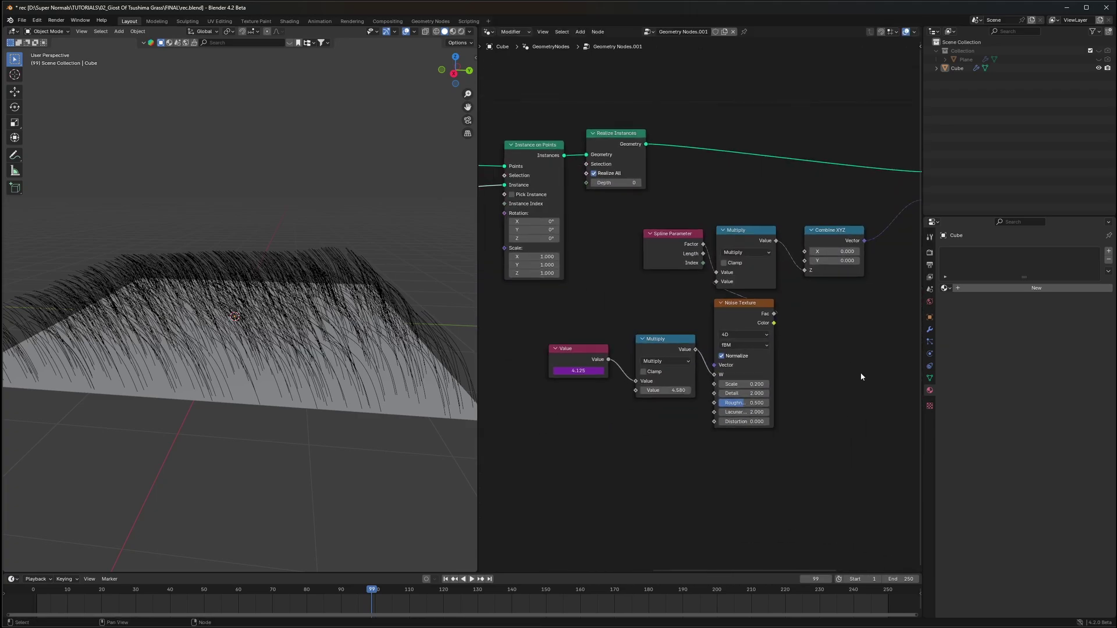
pyautogui.moveTo(804, 430); pyautogui.dragTo(632, 257)
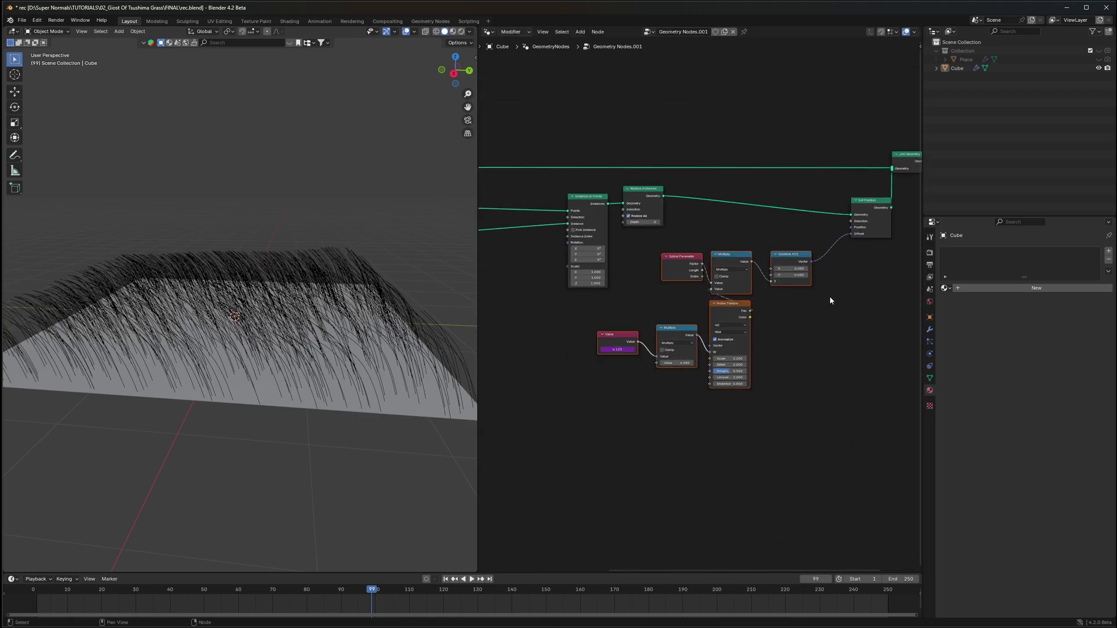
pyautogui.hotkey('shift', 'd')
pyautogui.click(619, 425)
pyautogui.moveTo(607, 422); pyautogui.dragTo(779, 412, button='middle')
pyautogui.press('g')
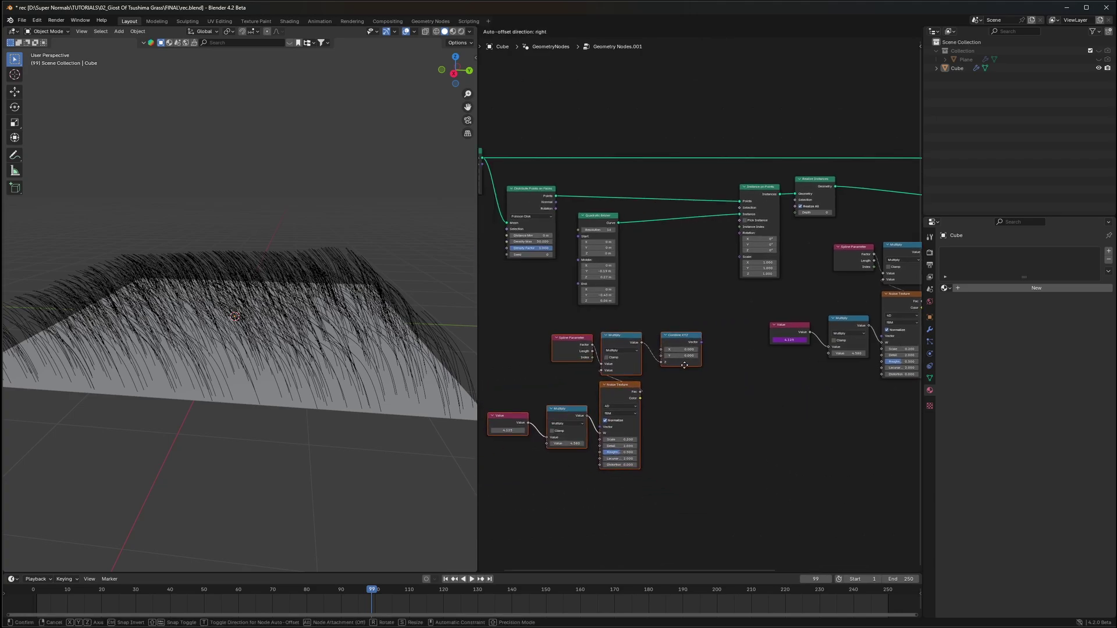
# - Link the duplicated Combine XYZ to the Instance on Points Rotation and delete the duplicated Spline Parameter node
pyautogui.scroll(2, 687, 303)
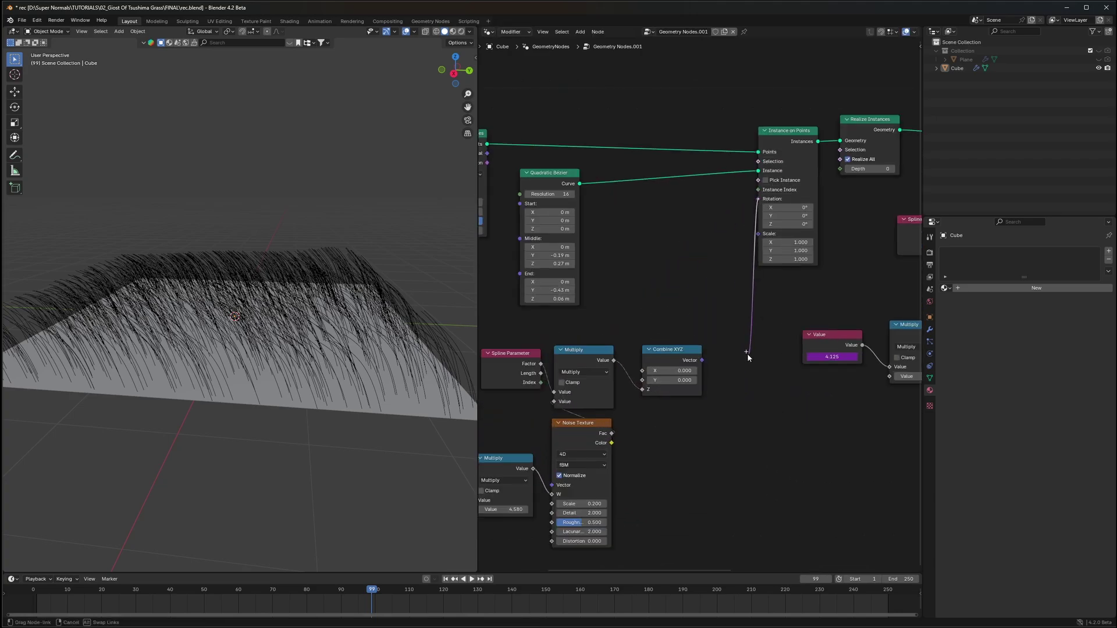
pyautogui.moveTo(747, 354); pyautogui.dragTo(702, 360)
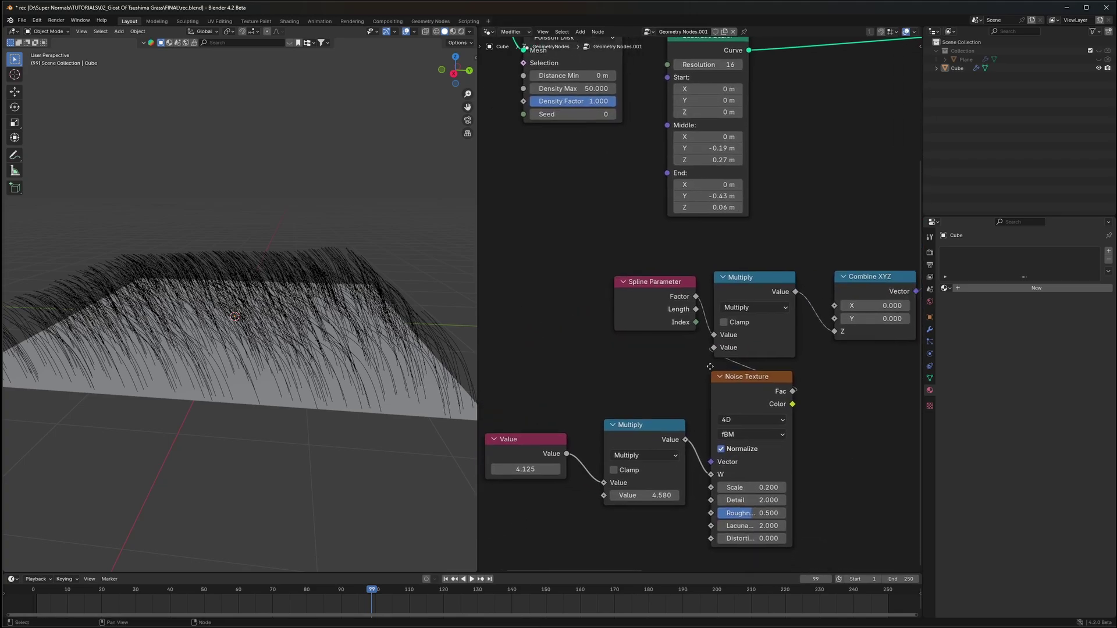
pyautogui.moveTo(633, 297); pyautogui.dragTo(629, 295, button='middle')
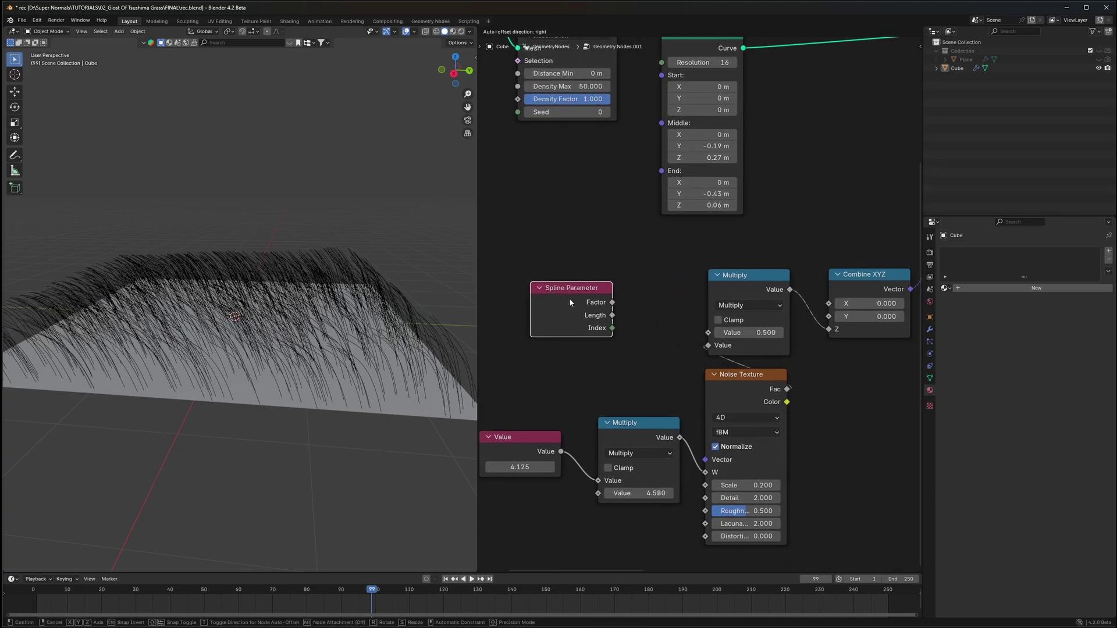
pyautogui.press('x')
# - Reposition the Set Position node higher and farther from the Join Geometry node
pyautogui.moveTo(766, 303); pyautogui.dragTo(657, 236, button='middle')
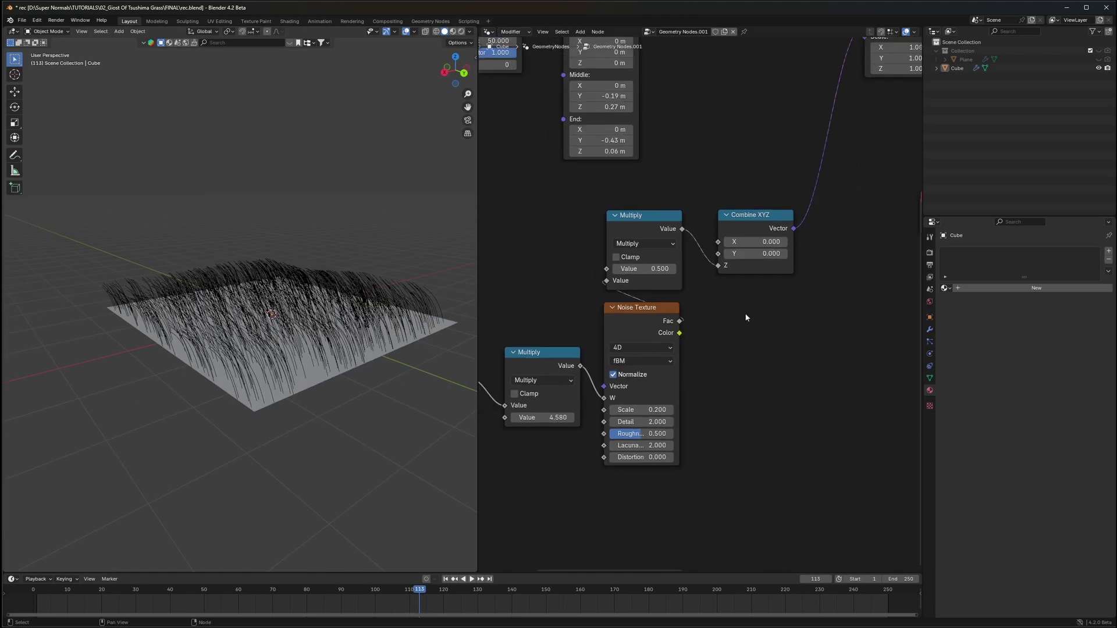
pyautogui.scroll(-3, 674, 320)
pyautogui.scroll(1, 749, 320)
pyautogui.scroll(2, 741, 303)
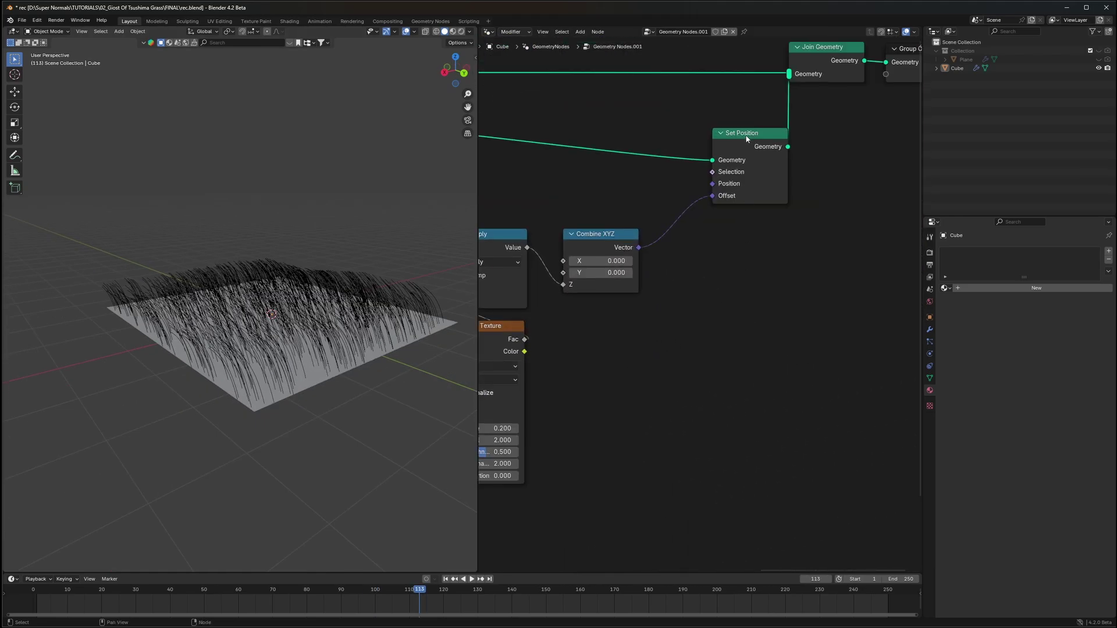
pyautogui.moveTo(742, 133); pyautogui.dragTo(717, 122)
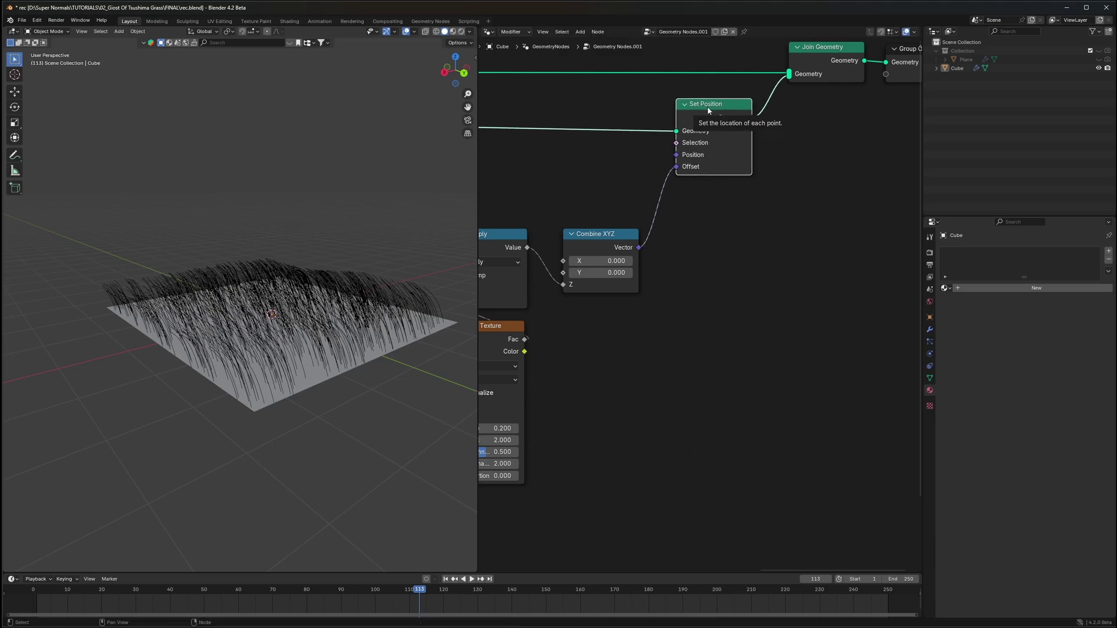
# - Drive the duplicated Value node of the rotation noise group with the expression #frame/24
pyautogui.scroll(-3, 671, 341)
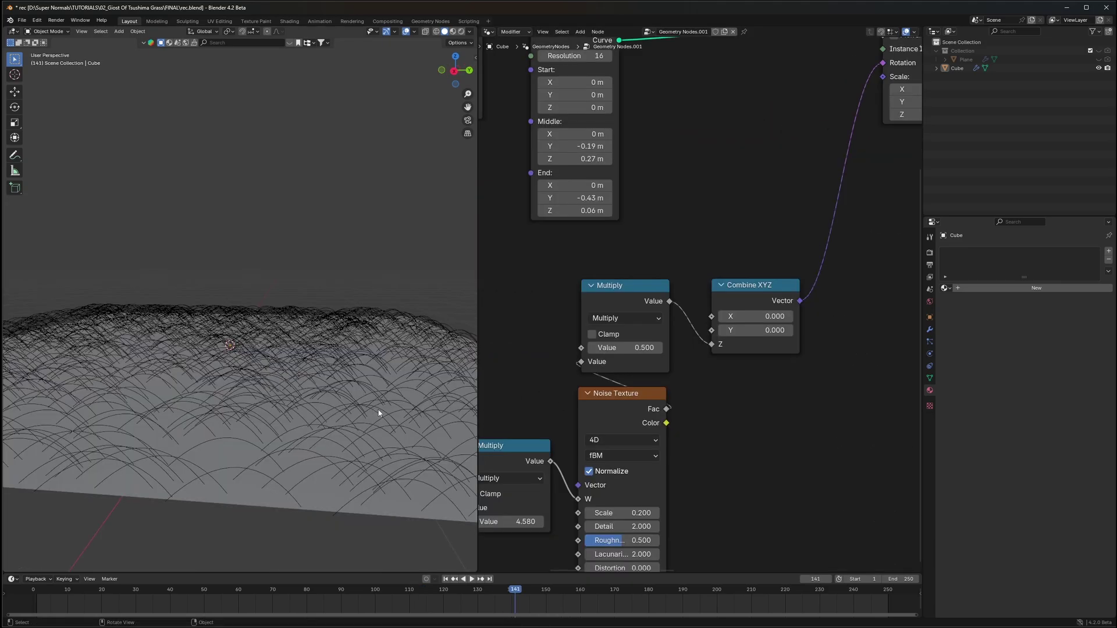
pyautogui.moveTo(641, 451); pyautogui.dragTo(799, 364, button='middle')
pyautogui.scroll(-3, 798, 365)
pyautogui.moveTo(636, 424); pyautogui.dragTo(719, 419, button='middle')
pyautogui.scroll(3, 709, 440)
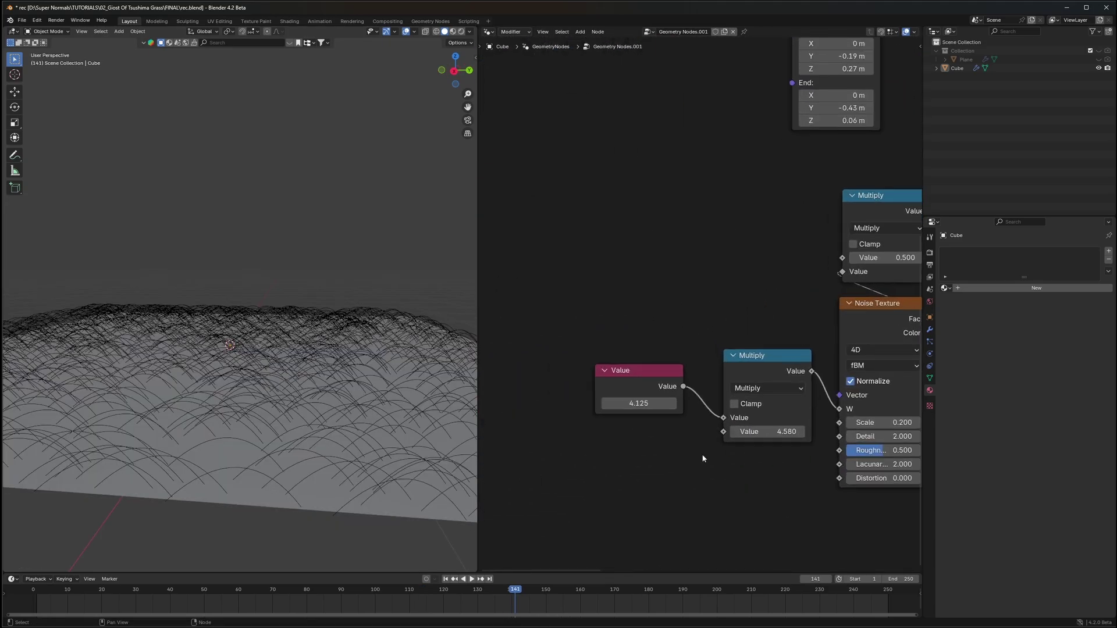
pyautogui.moveTo(703, 459); pyautogui.dragTo(731, 415, button='middle')
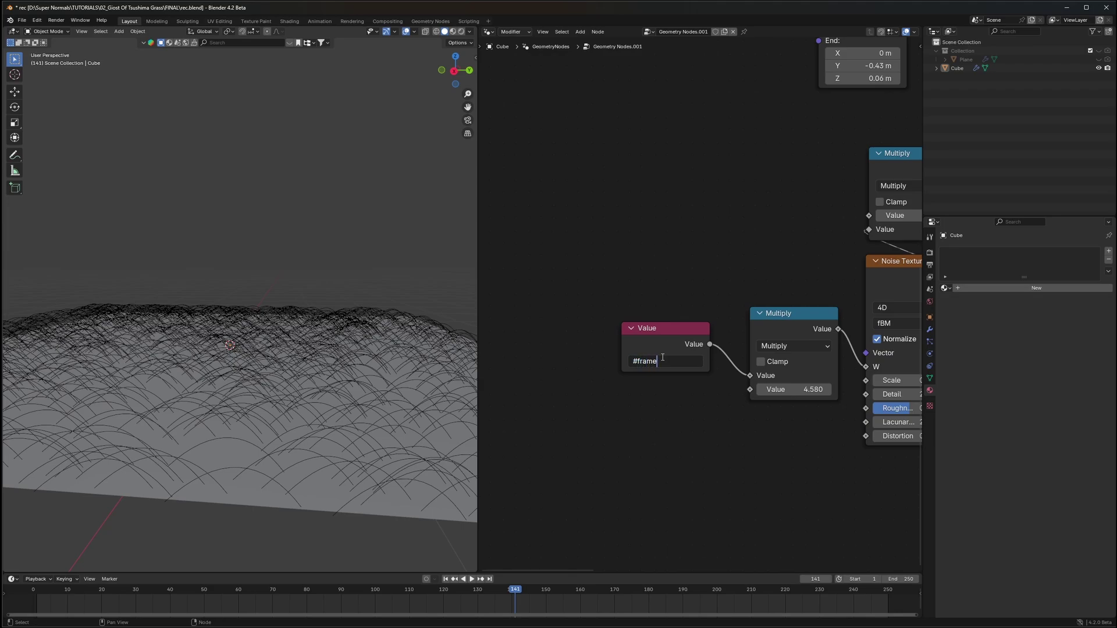
pyautogui.write('4')
pyautogui.press('Return')
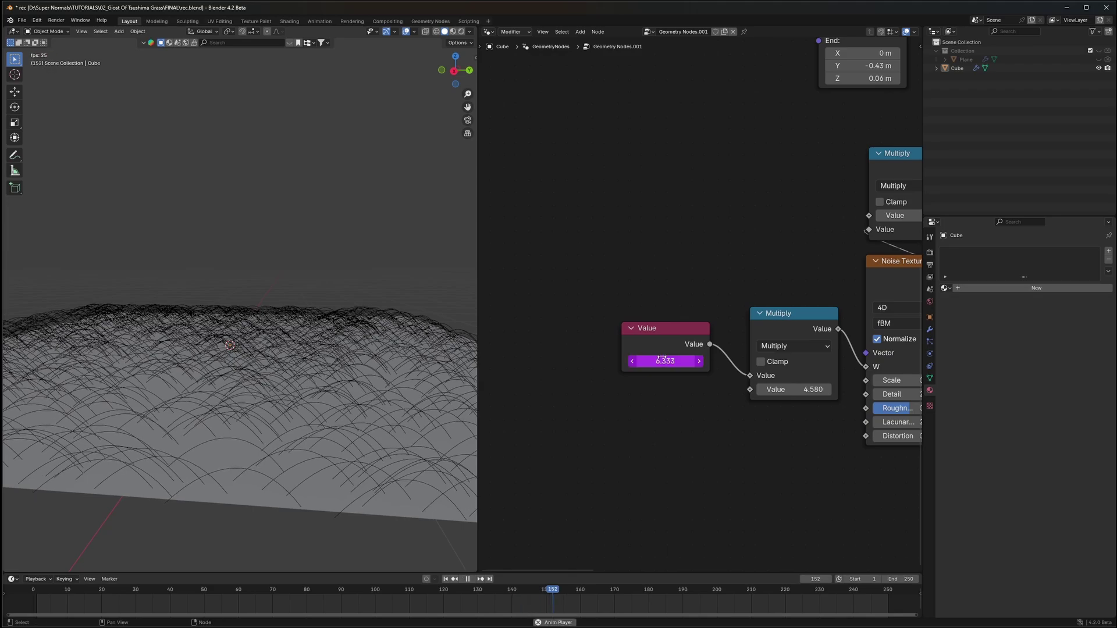
# - Move the rotation Multiply's link from the Z to the X input of its Combine XYZ, and play the animation
pyautogui.scroll(-6, 816, 235)
pyautogui.moveTo(815, 234); pyautogui.dragTo(726, 263, button='middle')
pyautogui.scroll(6, 693, 295)
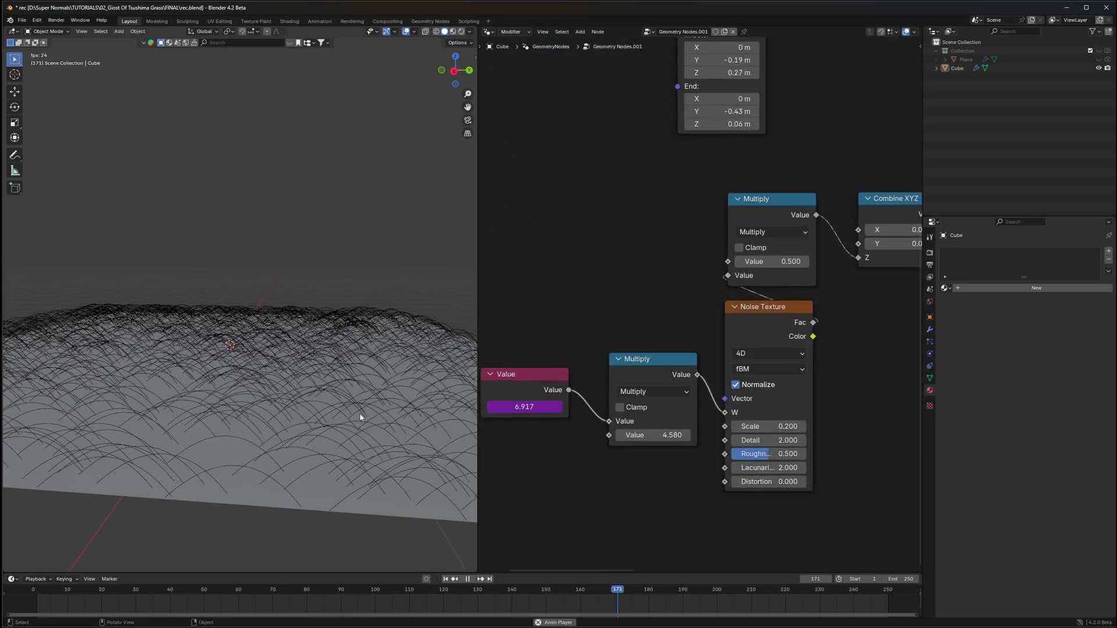
pyautogui.moveTo(361, 417); pyautogui.dragTo(283, 469, button='middle')
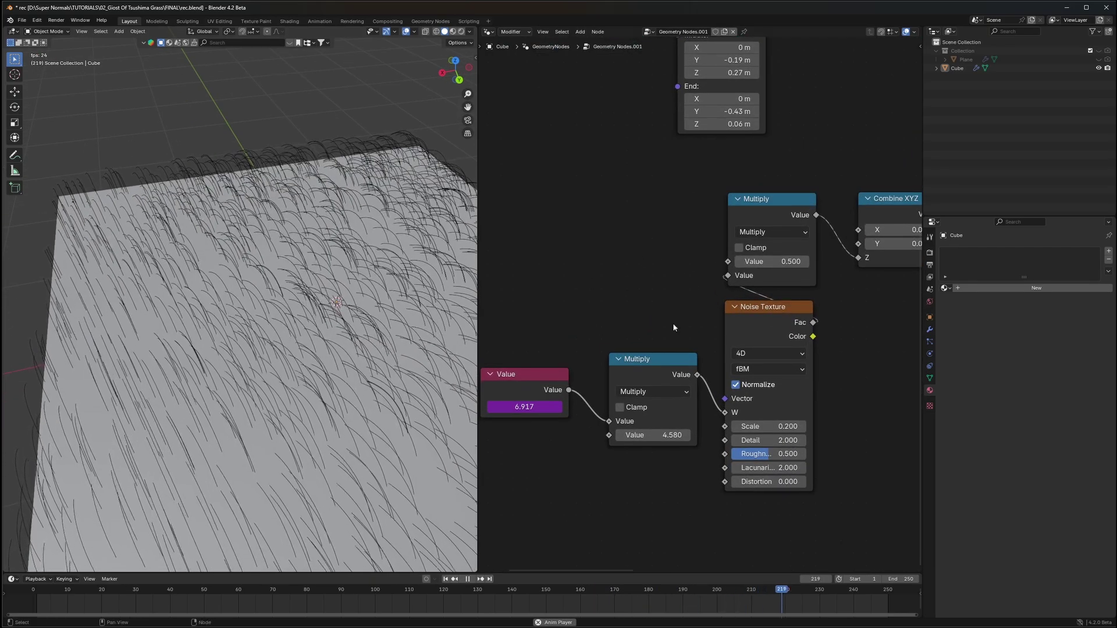
pyautogui.press('space')
pyautogui.moveTo(823, 286); pyautogui.dragTo(718, 321, button='middle')
pyautogui.scroll(2, 718, 320)
pyautogui.moveTo(765, 252); pyautogui.dragTo(771, 251)
pyautogui.press('space')
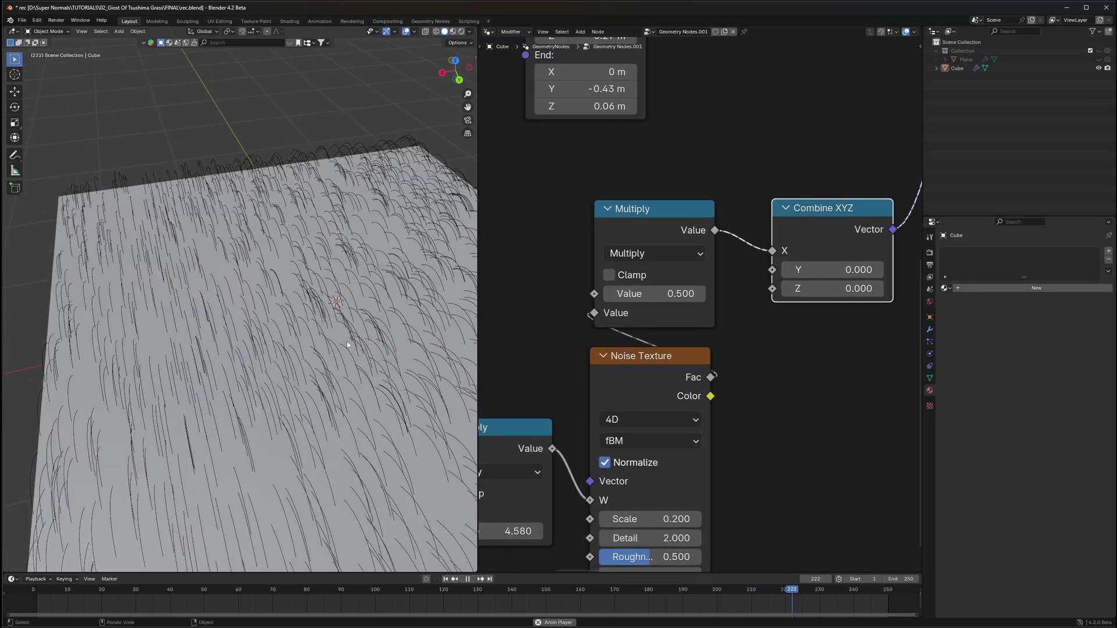
# - Pause the playback and set the Multiply value feeding the rotation Combine XYZ to -0.940
pyautogui.moveTo(248, 410); pyautogui.dragTo(296, 369, button='middle')
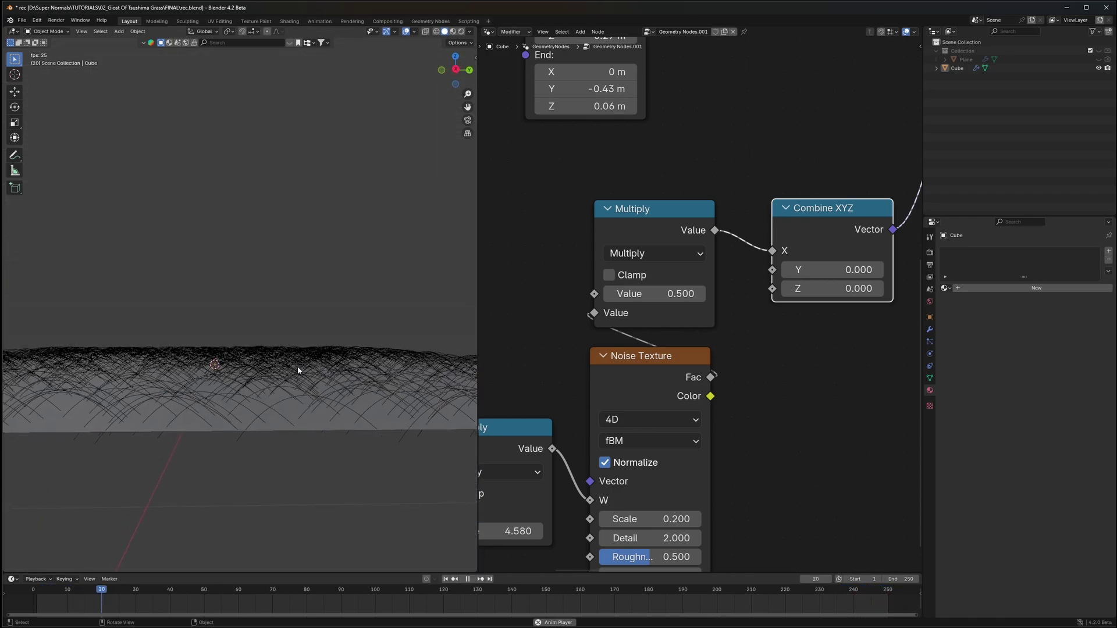
pyautogui.scroll(-2, 812, 382)
pyautogui.press('space')
pyautogui.moveTo(669, 298); pyautogui.dragTo(600, 297)
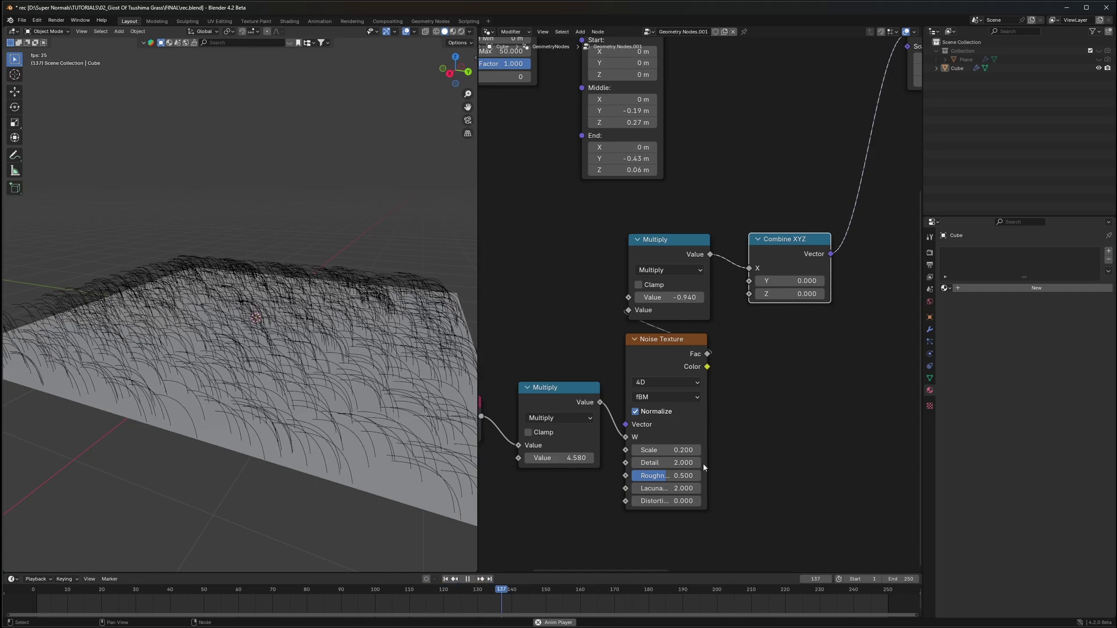
# - Try a Density Max of 100 on Distribute Points on Faces, and settle on 200
pyautogui.moveTo(703, 463); pyautogui.dragTo(756, 422, button='middle')
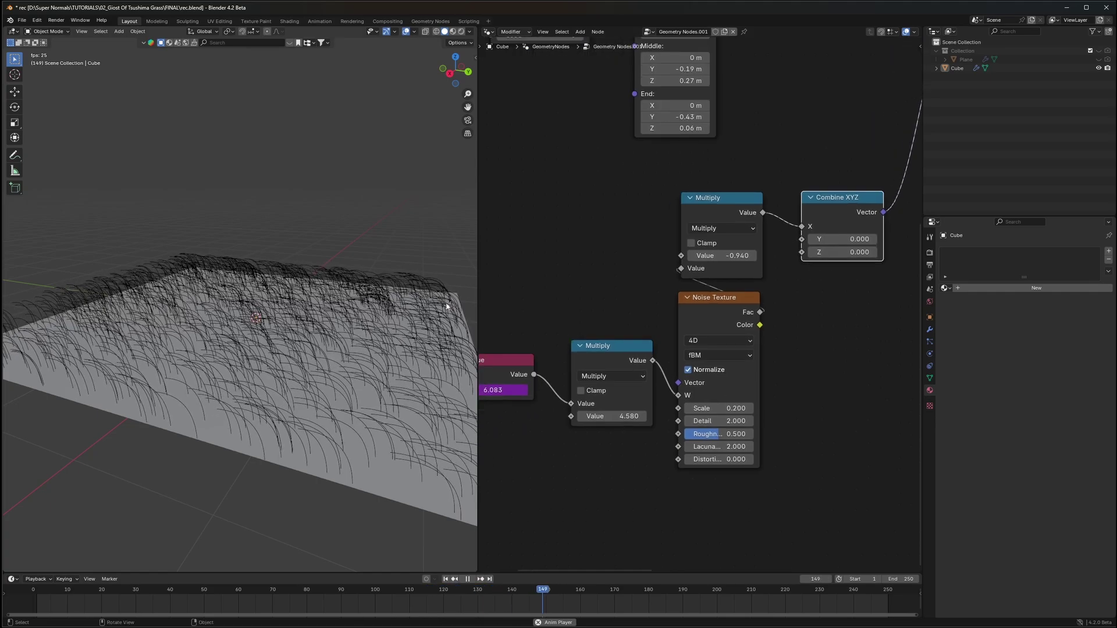
pyautogui.scroll(2, 780, 460)
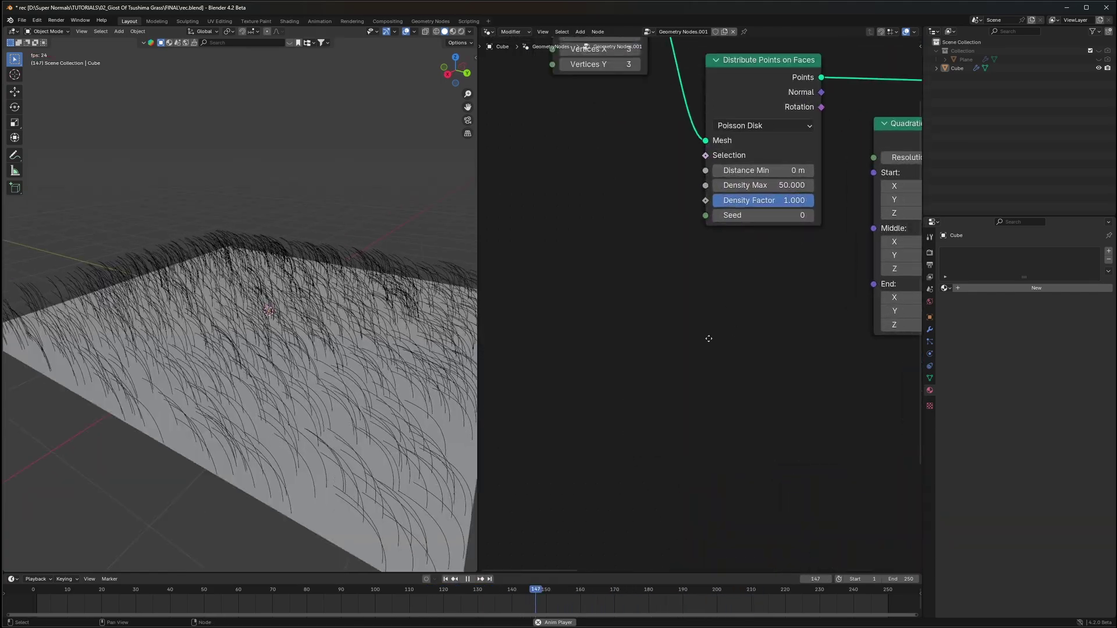
pyautogui.scroll(2, 708, 340)
pyautogui.doubleClick(687, 319)
pyautogui.write('1')
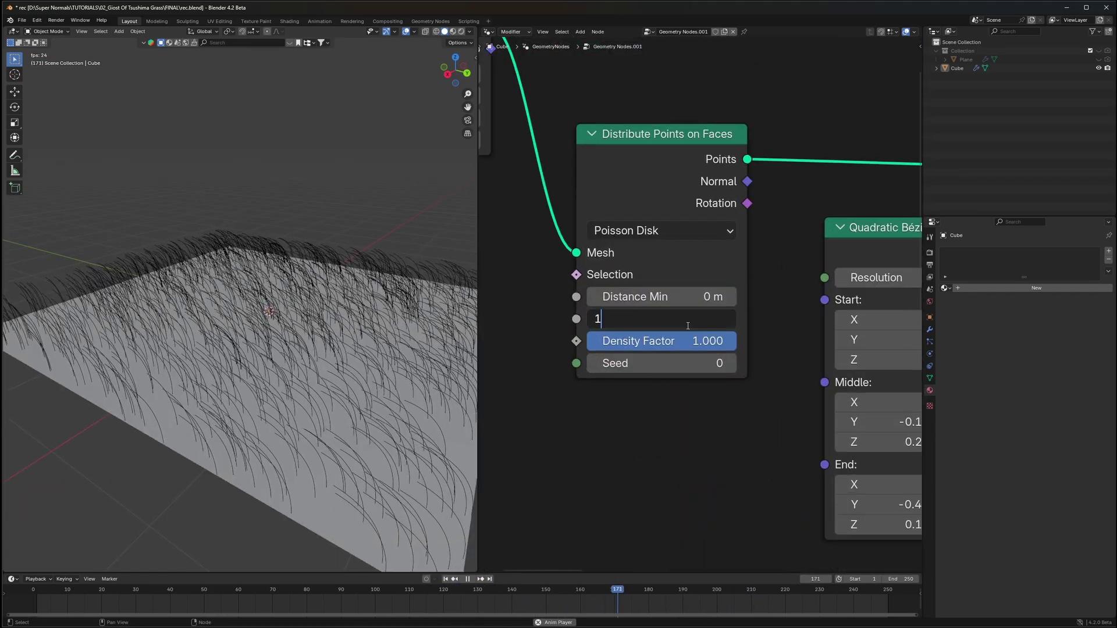
pyautogui.write('00')
pyautogui.press('Return')
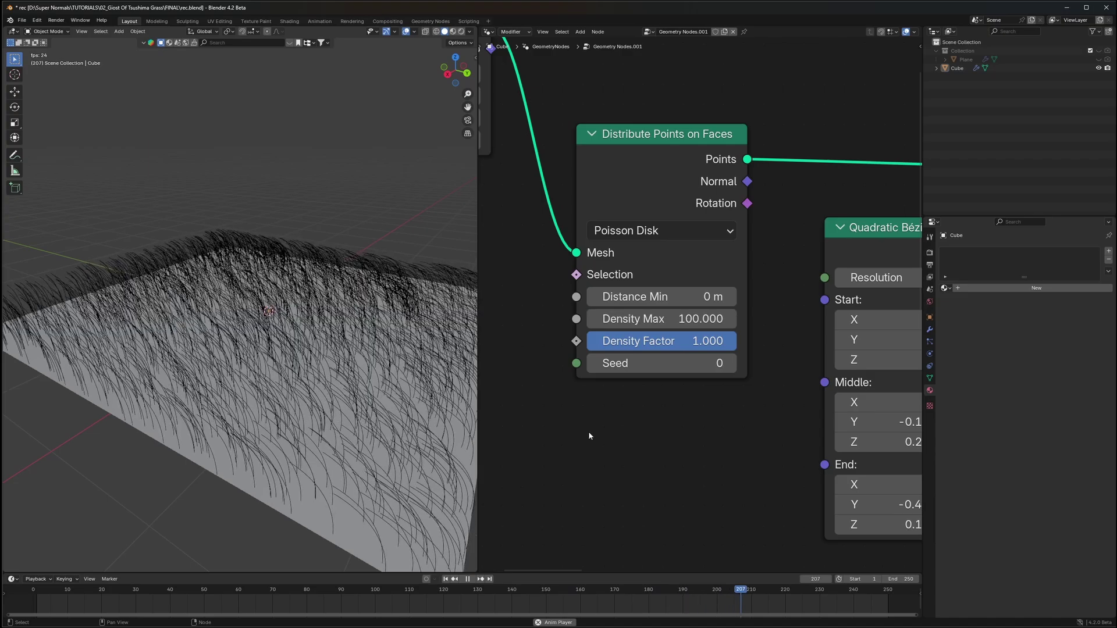
pyautogui.doubleClick(640, 318)
pyautogui.write('200')
pyautogui.press('Return')
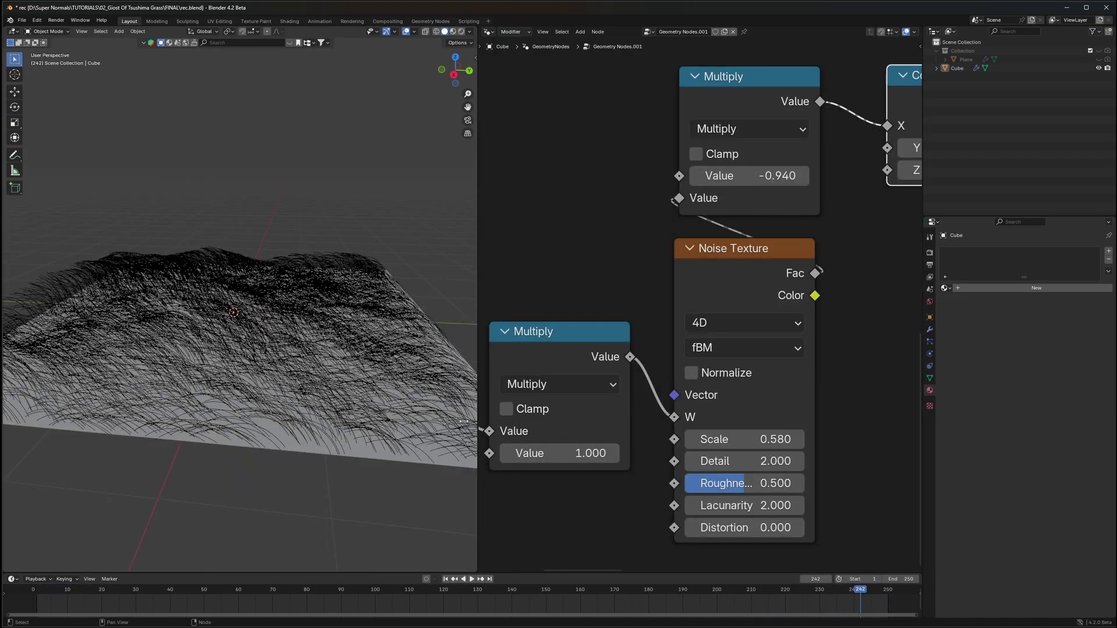
# - Toggle Normalize on the rotation Noise Texture on and off again to compare, and play the animation
pyautogui.moveTo(464, 421); pyautogui.dragTo(331, 407, button='middle')
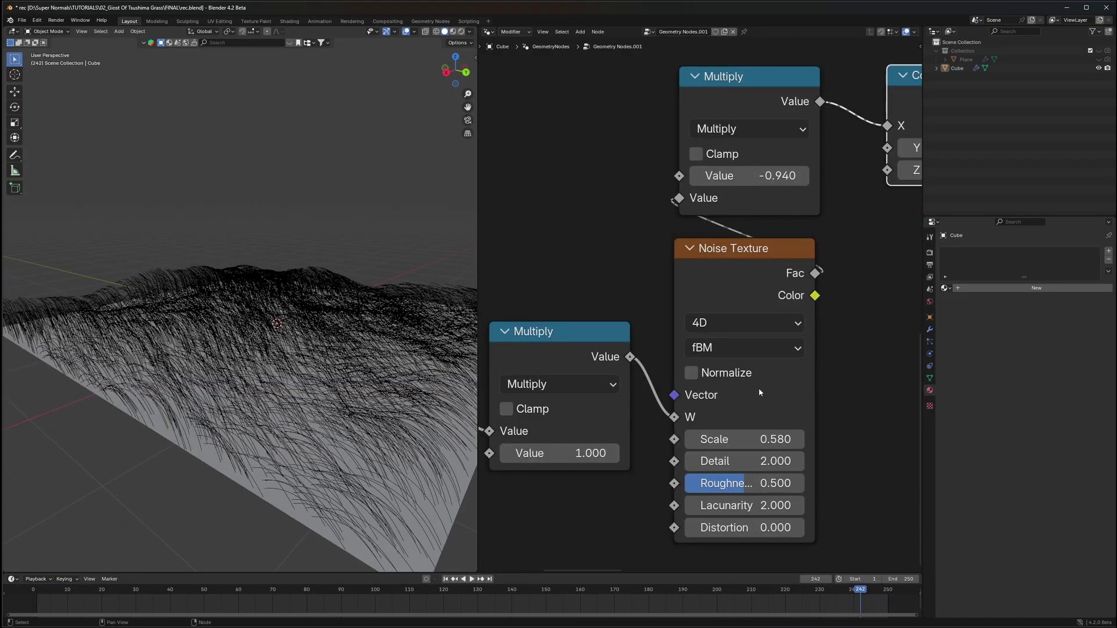
pyautogui.click(699, 376)
pyautogui.click(700, 376)
pyautogui.press('space')
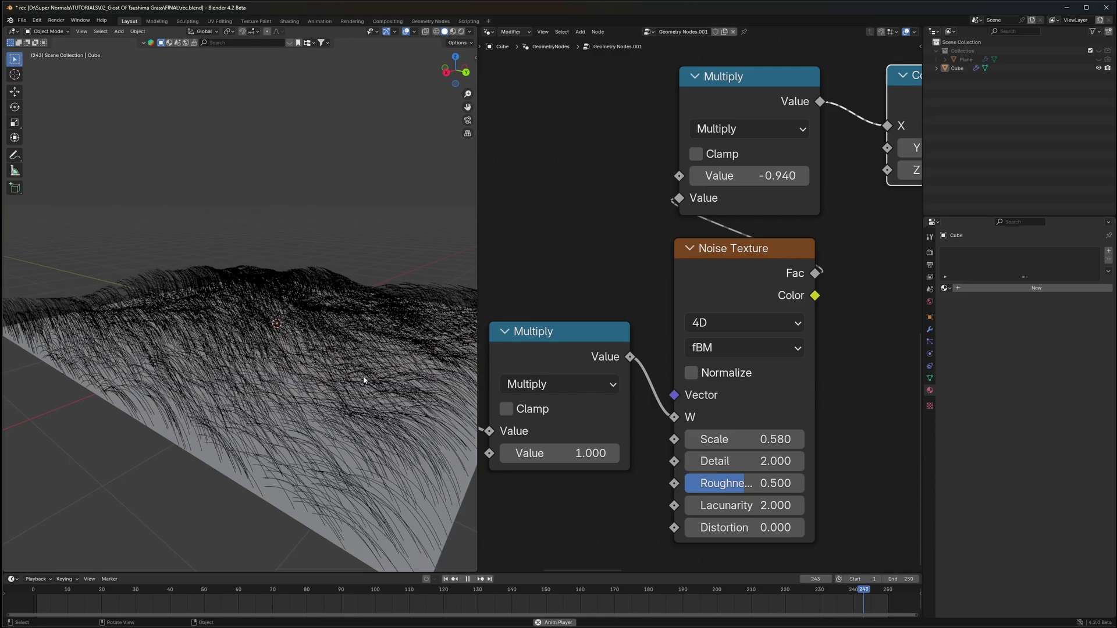
pyautogui.moveTo(305, 372); pyautogui.dragTo(329, 372, button='middle')
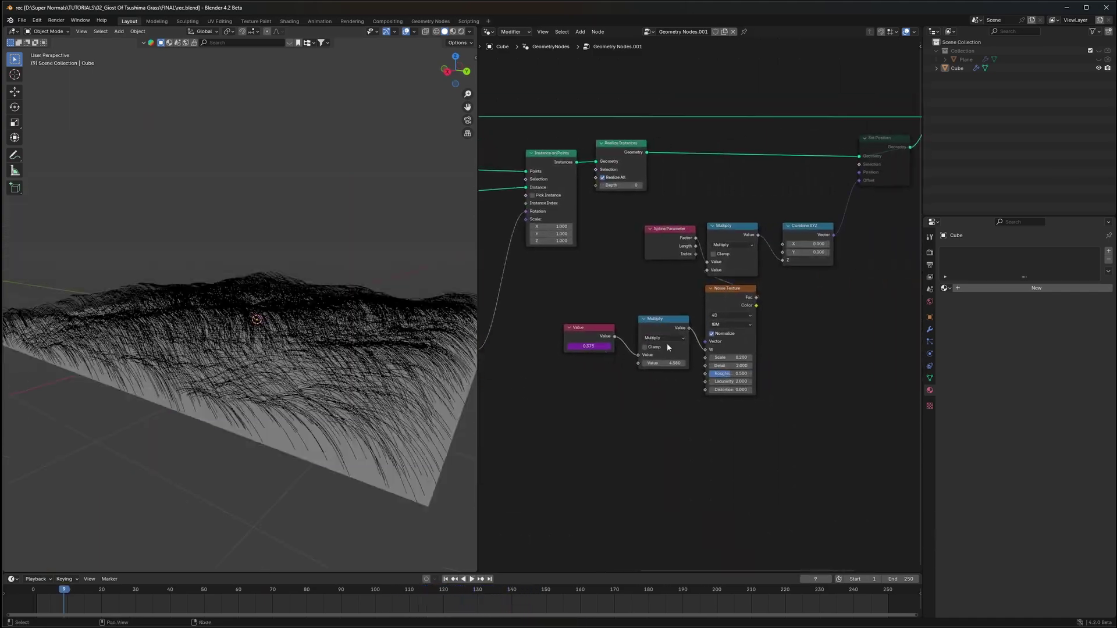
# - Unmute the Set Position node that feeds Join Geometry and check the grass in the viewport
pyautogui.moveTo(817, 318); pyautogui.dragTo(676, 332, button='middle')
pyautogui.scroll(2, 745, 245)
pyautogui.moveTo(746, 238); pyautogui.dragTo(705, 369, button='middle')
pyautogui.click(703, 245)
pyautogui.press('m')
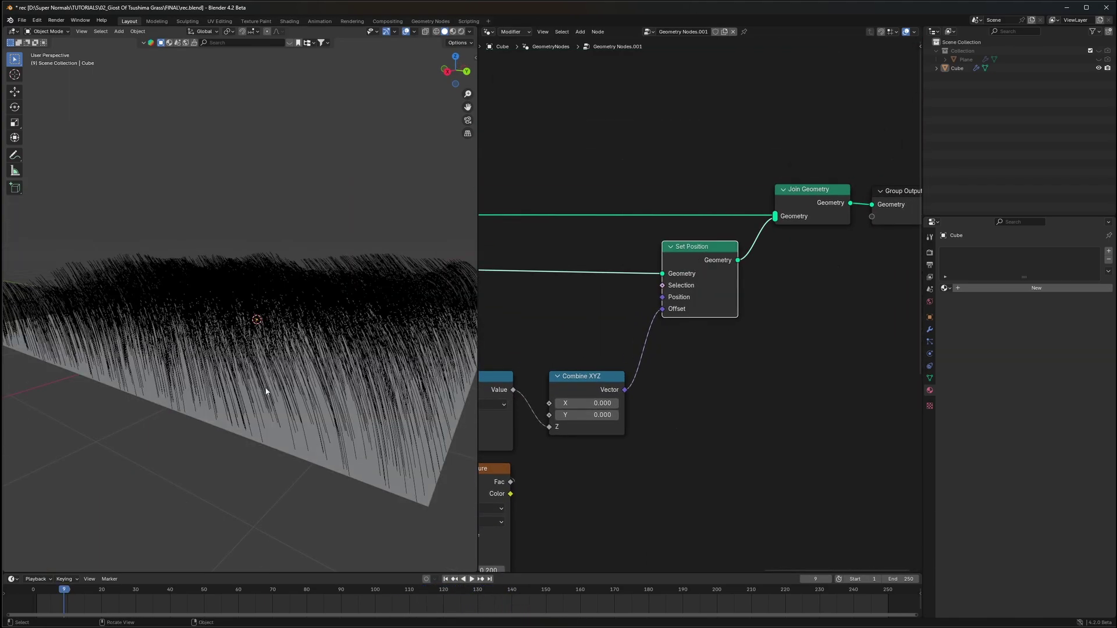
pyautogui.moveTo(266, 392); pyautogui.dragTo(296, 402, button='middle')
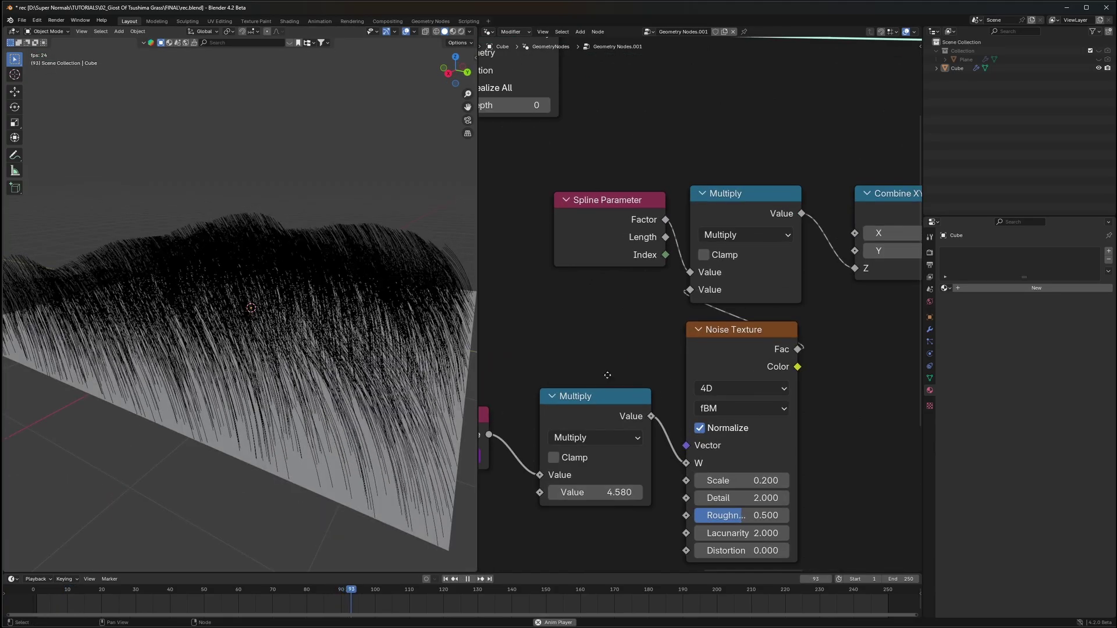
# - Set the Multiply value between the Value node and the tip-offset Noise Texture to 2
pyautogui.moveTo(590, 551); pyautogui.dragTo(672, 472, button='middle')
pyautogui.doubleClick(673, 416)
pyautogui.write('2')
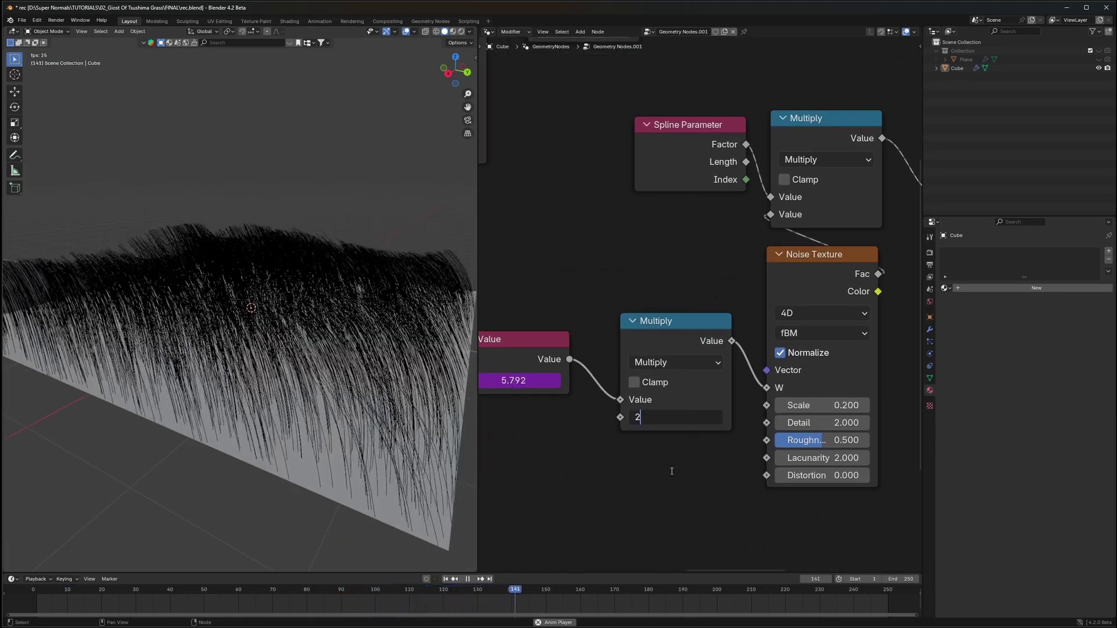
pyautogui.press('Return')
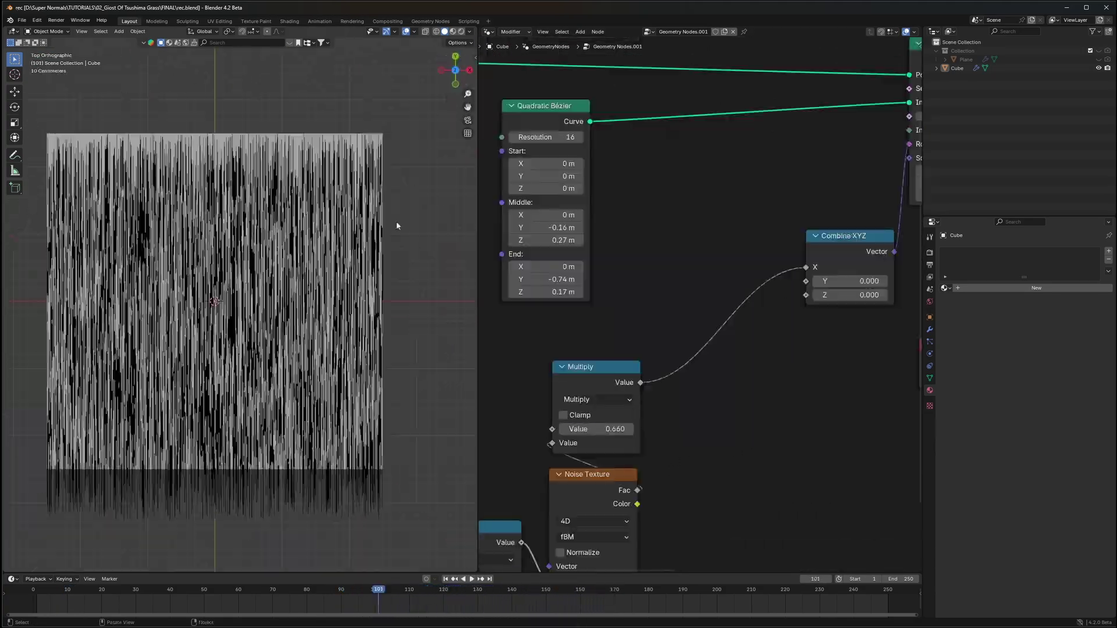
# - Duplicate the rotation Noise Texture with its Multiply node and place the copies below Combine XYZ
pyautogui.keyDown('shift'); pyautogui.moveTo(290, 338); pyautogui.dragTo(330, 310, button='middle'); pyautogui.keyUp('shift')
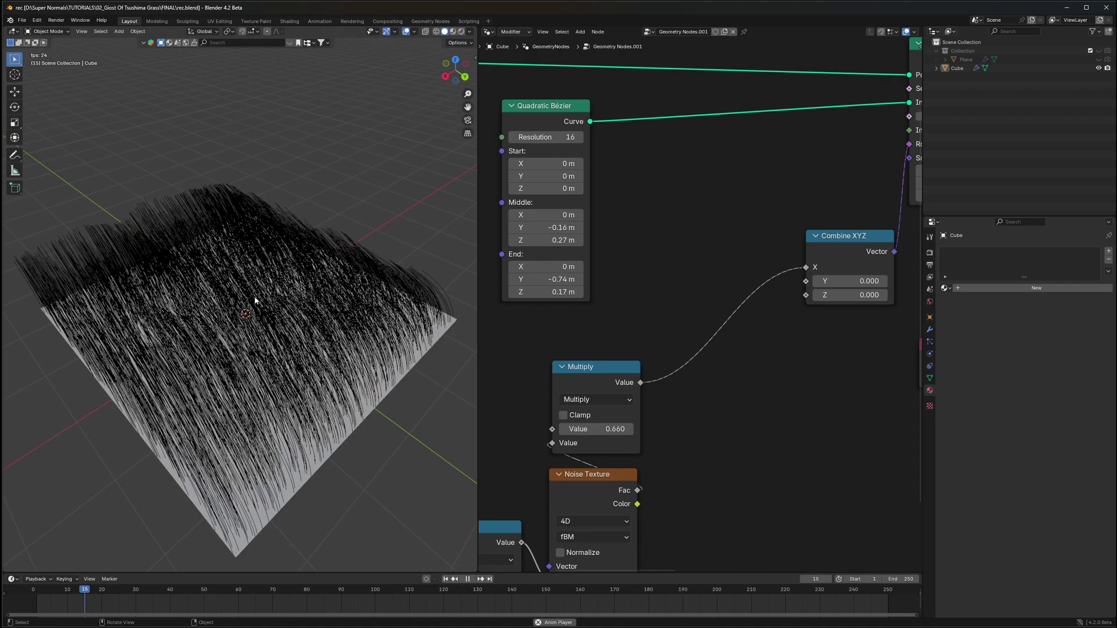
pyautogui.scroll(-3, 706, 384)
pyautogui.scroll(-2, 756, 274)
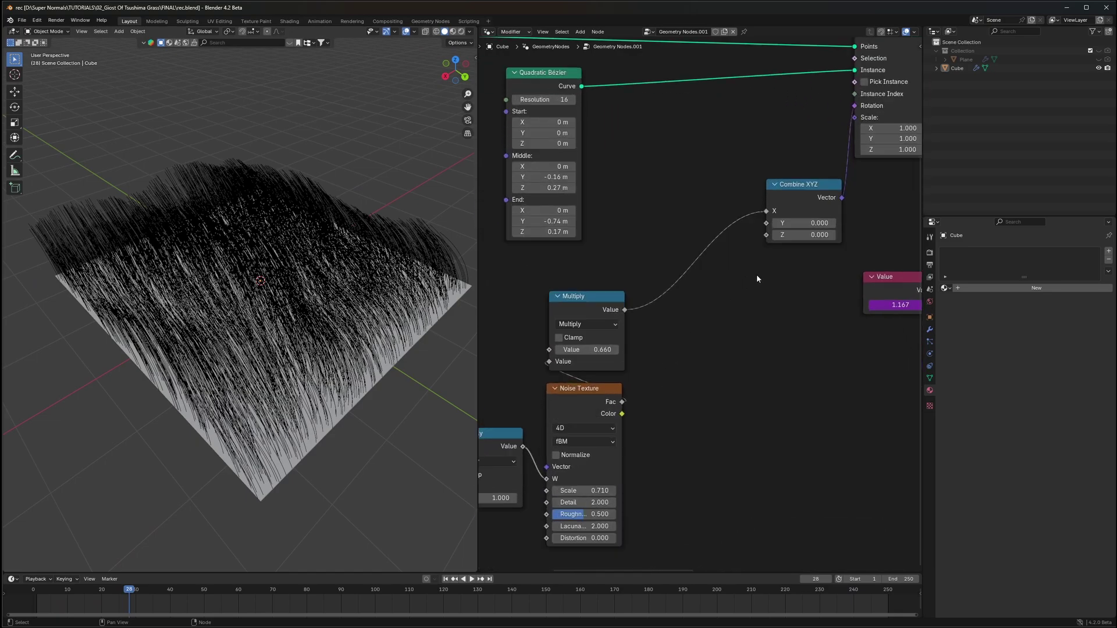
pyautogui.scroll(4, 744, 339)
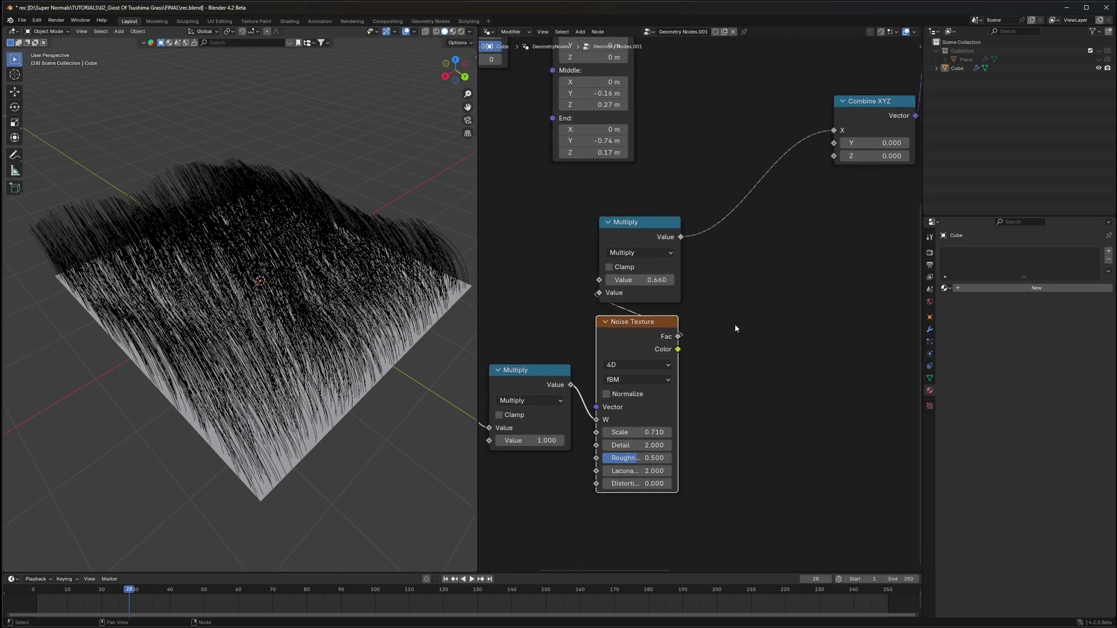
pyautogui.moveTo(722, 347); pyautogui.dragTo(619, 251)
pyautogui.hotkey('shift', 'd')
pyautogui.click(808, 314)
pyautogui.moveTo(856, 227); pyautogui.dragTo(690, 228, button='middle')
pyautogui.click(690, 229)
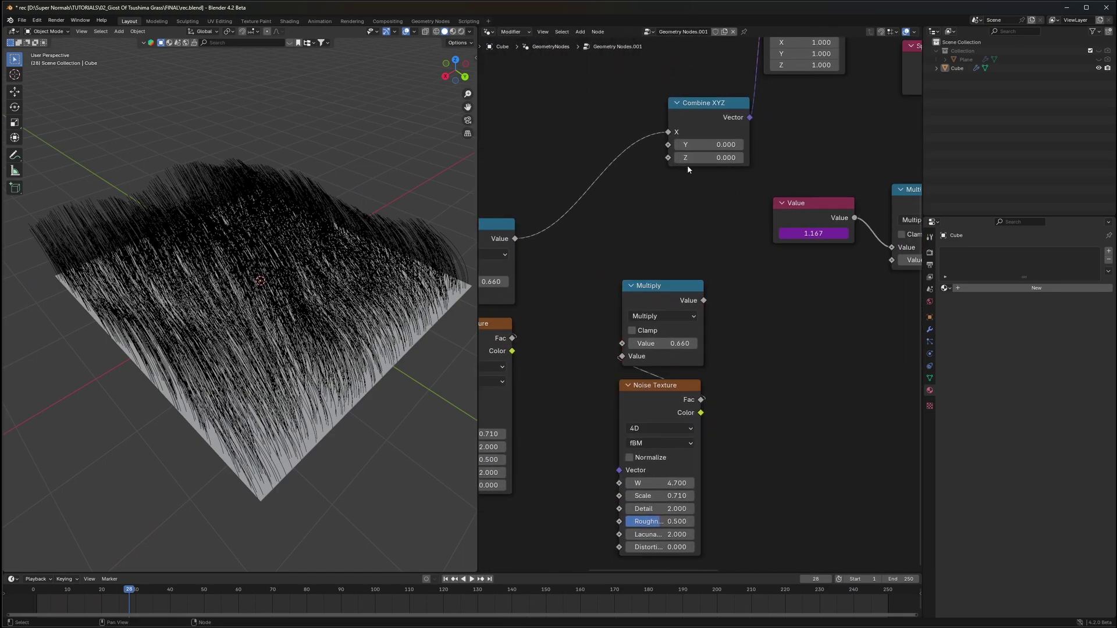
# - Try a Z value of -1.260 on the rotation Combine XYZ and play the animation
pyautogui.moveTo(714, 157)
pyautogui.mouseDown()
pyautogui.moveTo(687, 158)
pyautogui.moveTo(713, 157)
pyautogui.mouseUp()
pyautogui.press('space')
pyautogui.moveTo(341, 244); pyautogui.dragTo(309, 342, button='middle')
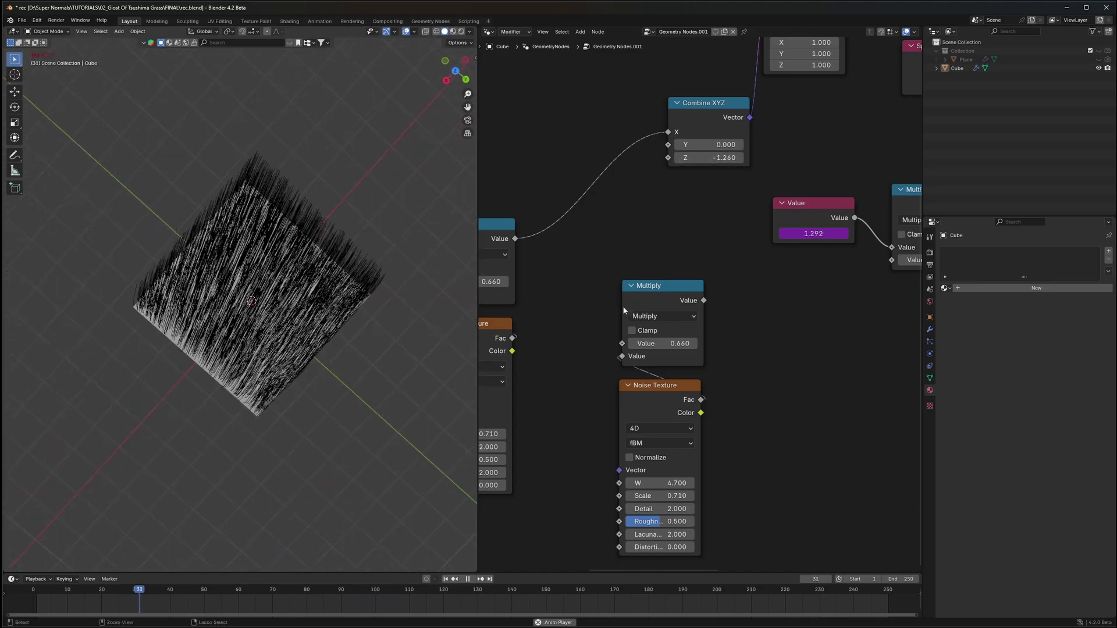
# - Link the duplicated Multiply output to the Z input of Combine XYZ and check the swaying grass from the top view
pyautogui.scroll(2, 702, 303)
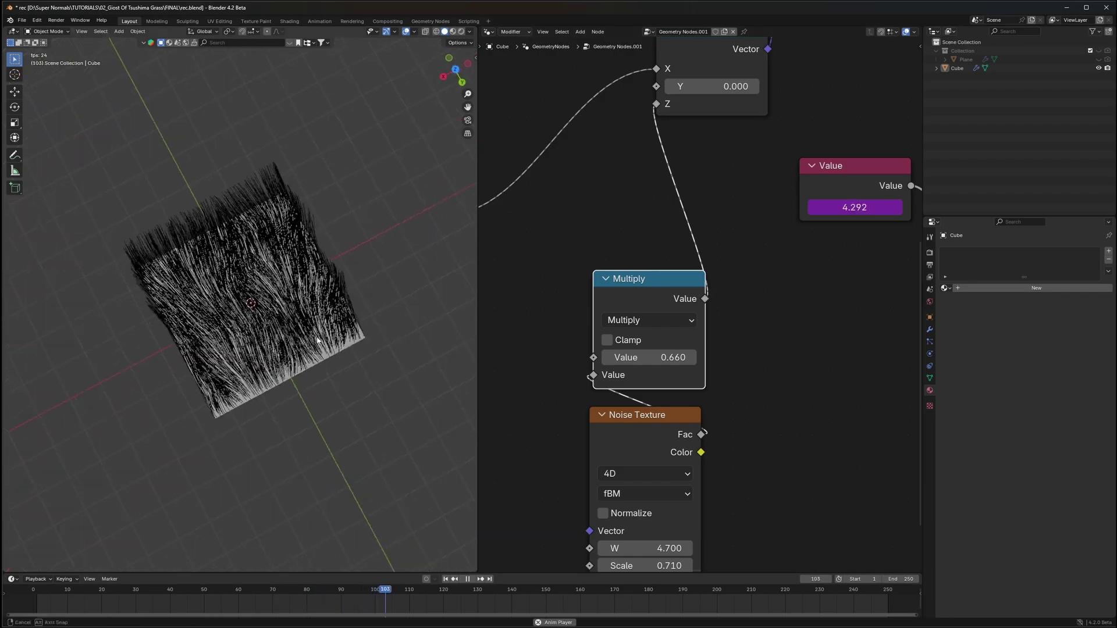
pyautogui.click(456, 69)
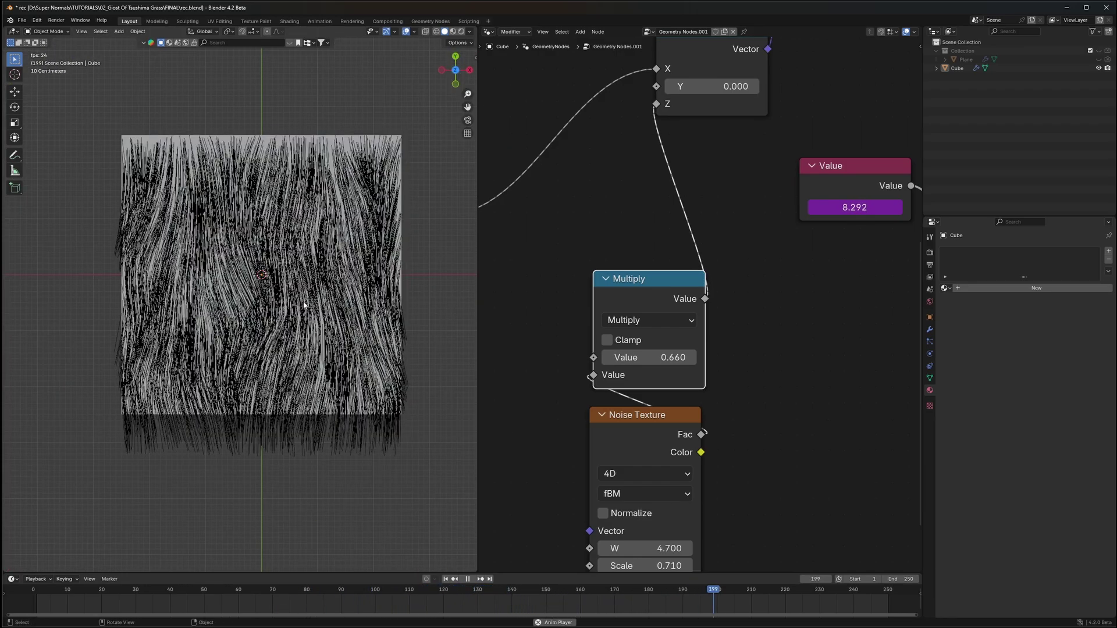
pyautogui.moveTo(386, 318); pyautogui.dragTo(324, 304, button='middle')
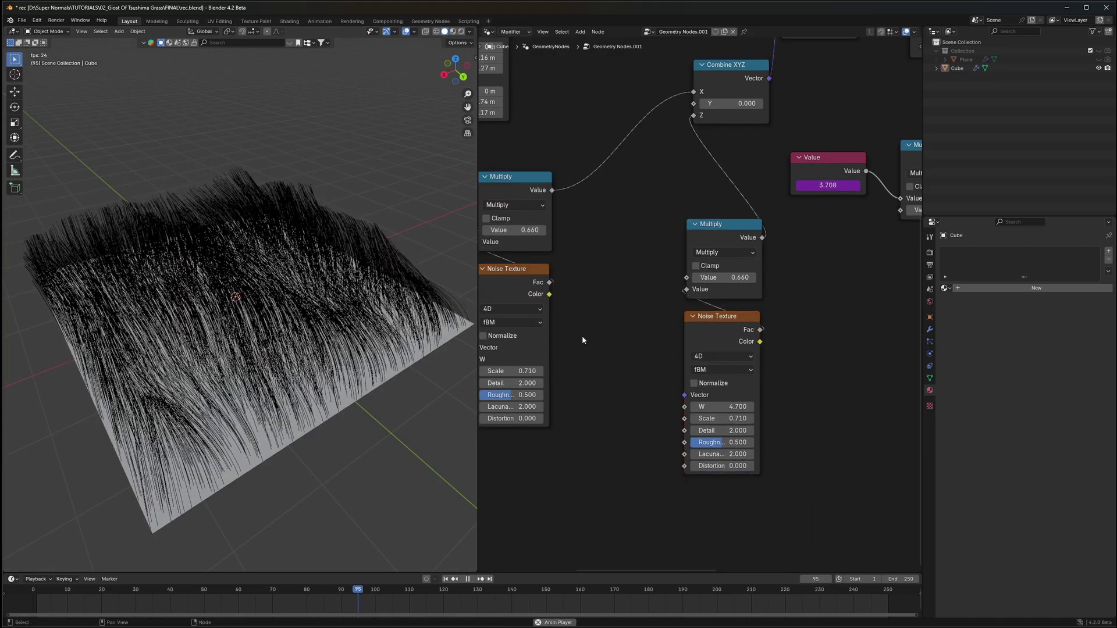
# - Duplicate the Value and Multiply nodes that drive the first rotation noise and place them beside the second Noise Texture
pyautogui.moveTo(582, 336); pyautogui.dragTo(791, 357, button='middle')
pyautogui.scroll(-1, 698, 326)
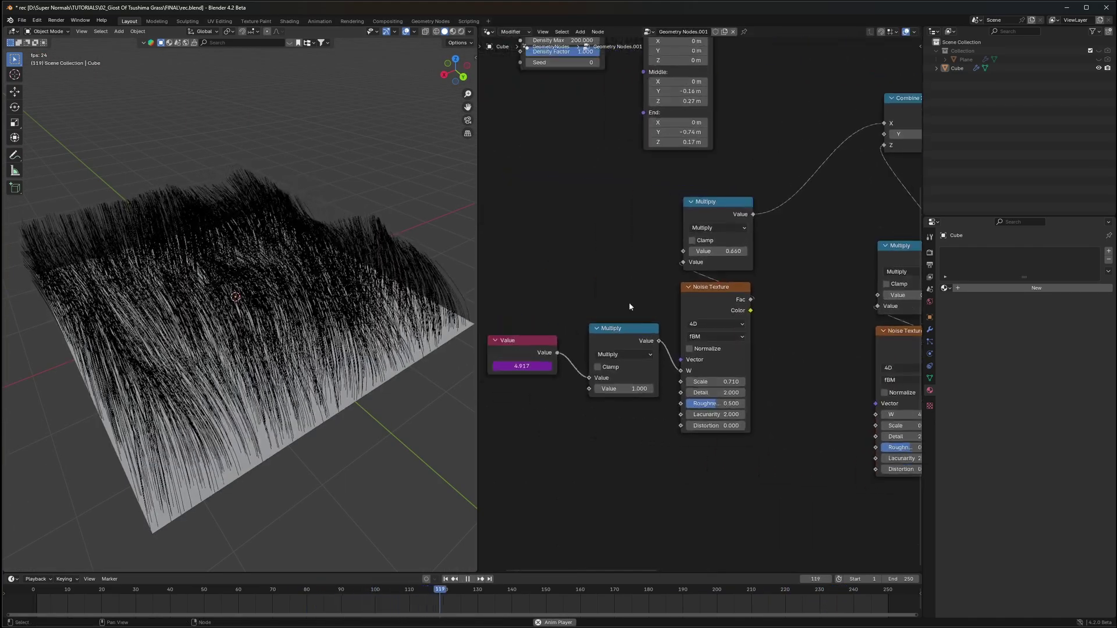
pyautogui.moveTo(629, 298); pyautogui.dragTo(515, 379)
pyautogui.hotkey('shift', 'd')
pyautogui.click(734, 501)
pyautogui.moveTo(739, 469); pyautogui.dragTo(526, 431, button='middle')
pyautogui.click(675, 343)
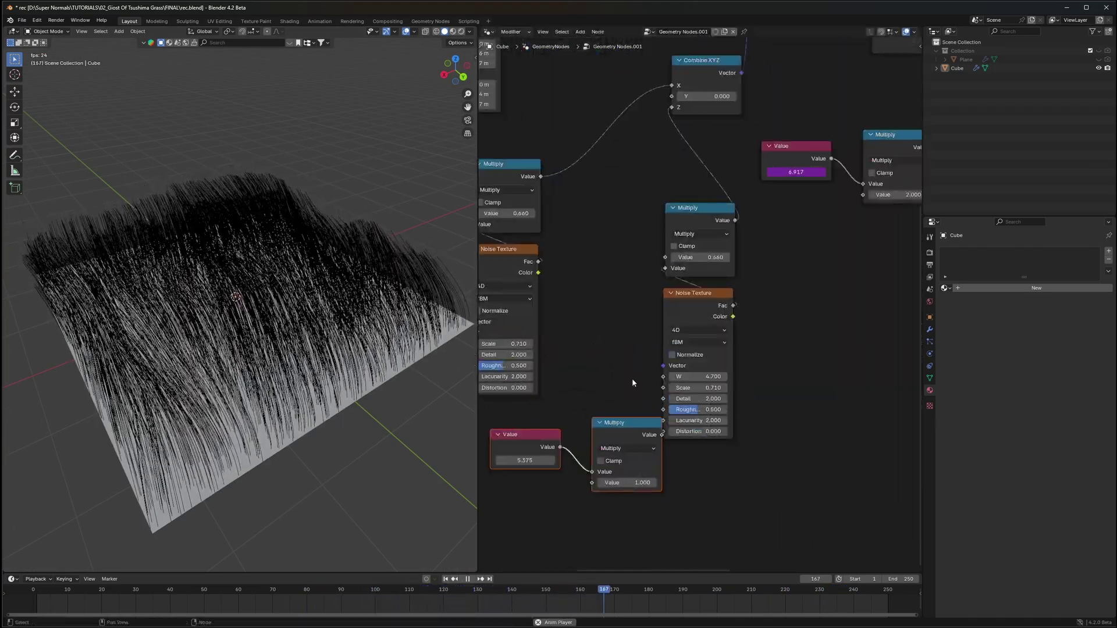
# - Link the copied Multiply to the second Noise Texture's W and drive its Value node with #frame/24
pyautogui.moveTo(662, 435); pyautogui.dragTo(664, 376)
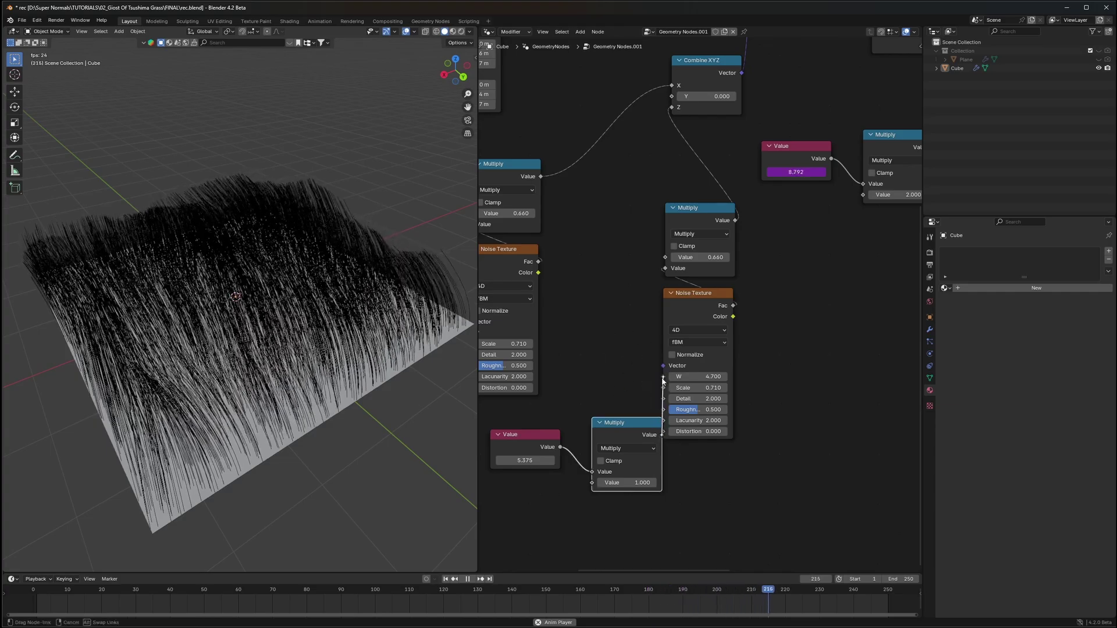
pyautogui.scroll(3, 577, 438)
pyautogui.doubleClick(551, 446)
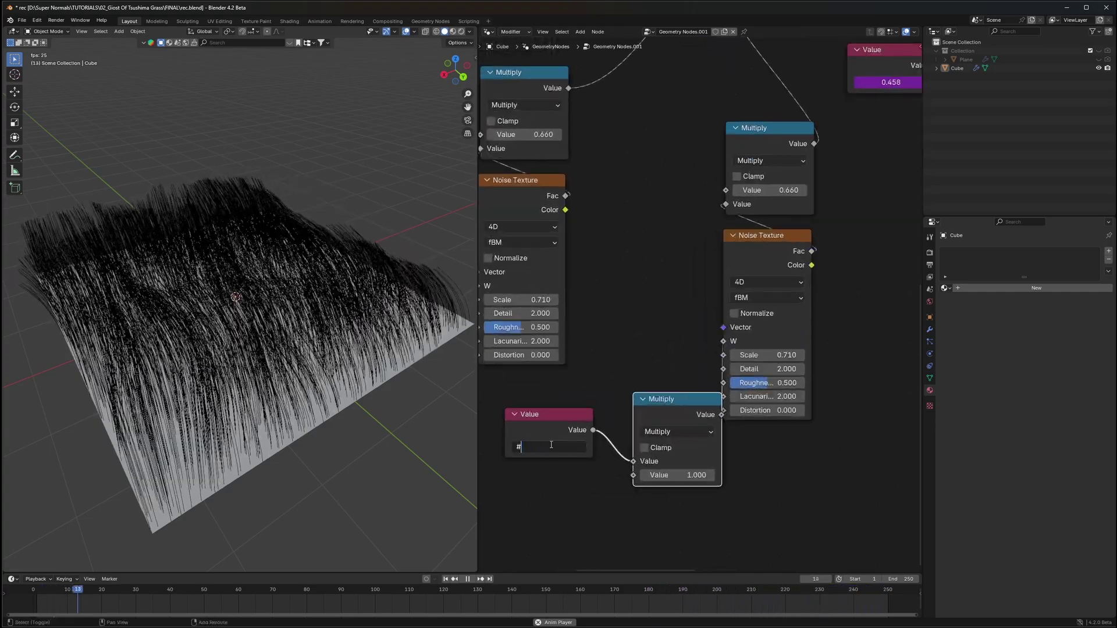
pyautogui.press('Return')
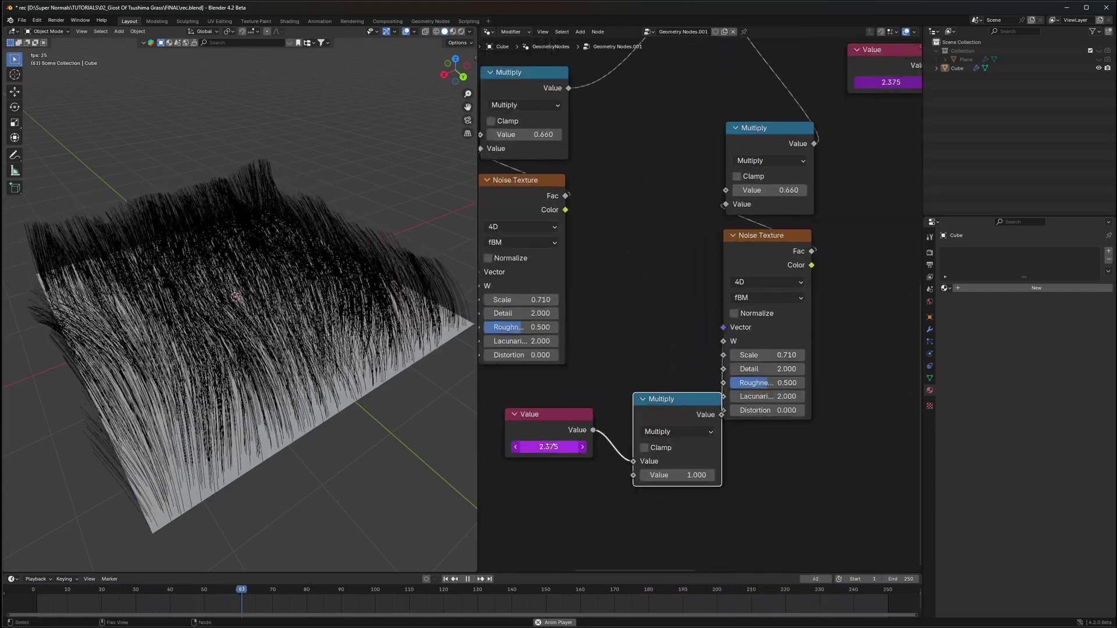
pyautogui.moveTo(314, 291); pyautogui.dragTo(263, 361, button='middle')
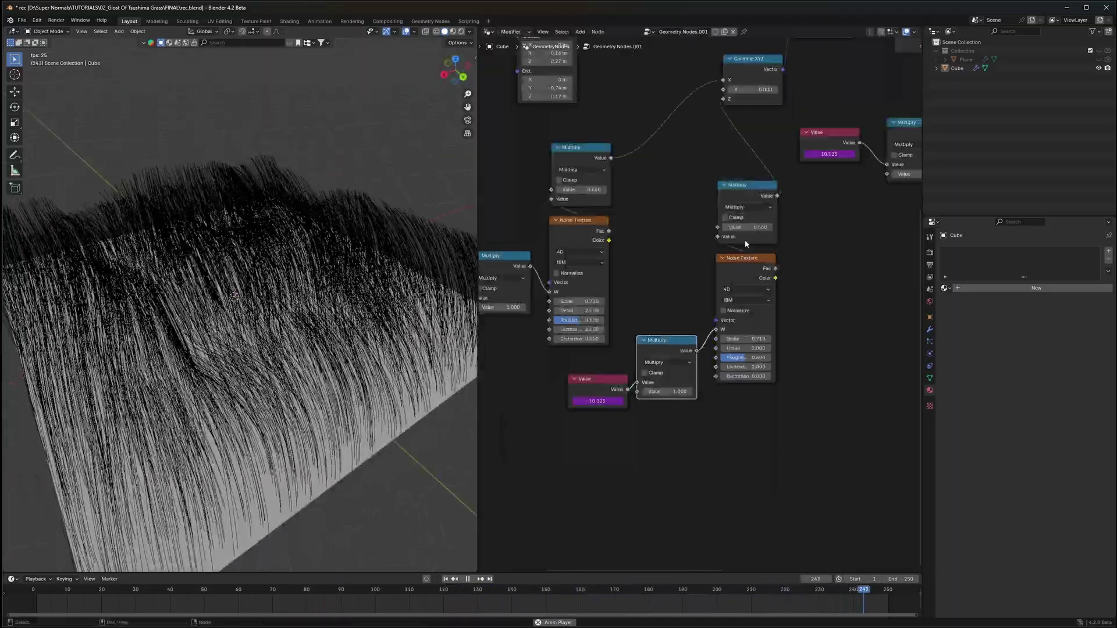
# - Stack the copied Multiply and Value nodes beneath the second Noise Texture
pyautogui.moveTo(745, 205); pyautogui.dragTo(777, 376, button='middle')
pyautogui.moveTo(649, 450); pyautogui.dragTo(731, 449)
pyautogui.moveTo(595, 445); pyautogui.dragTo(758, 488)
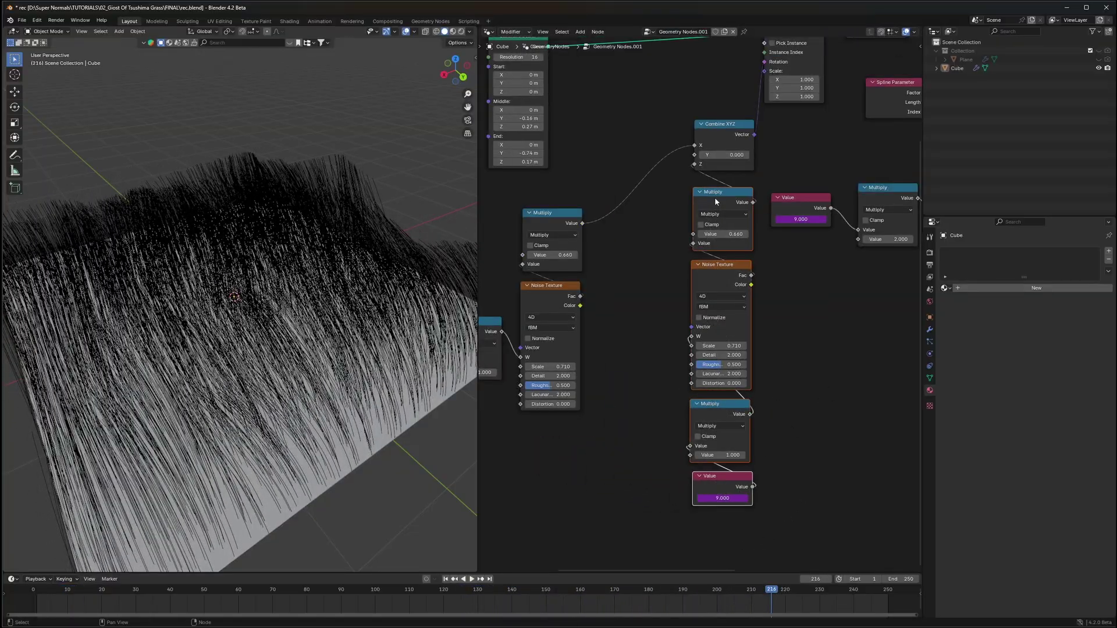
# - Insert a Vector Math node in Add mode between Combine XYZ and the Rotation input of Instance on Points
pyautogui.scroll(2, 716, 200)
pyautogui.hotkey('shift', 'a')
pyautogui.write('v')
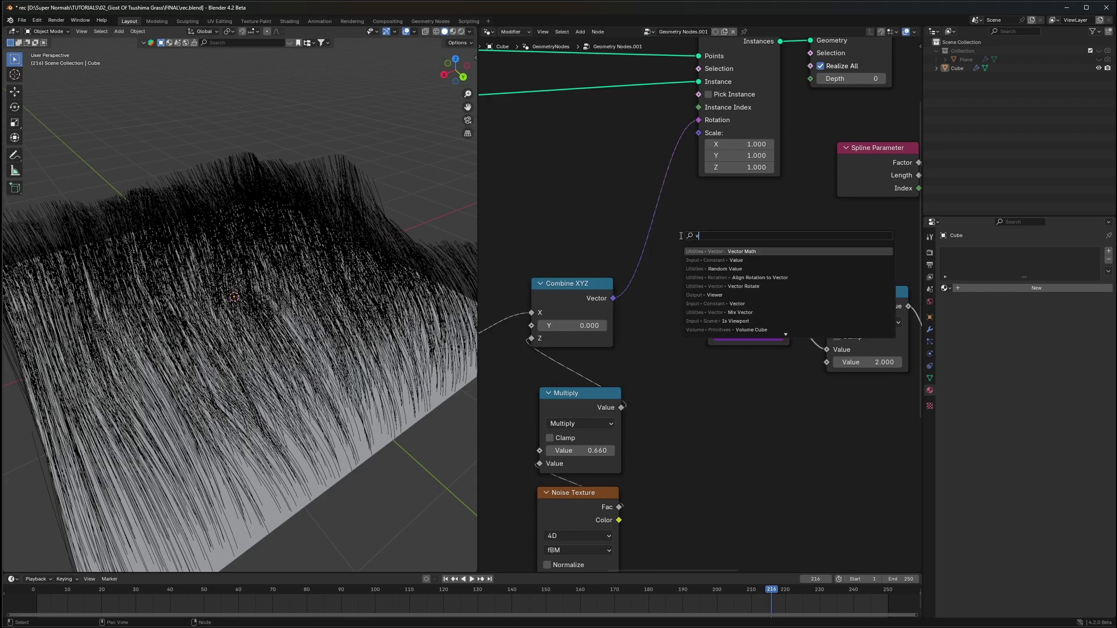
pyautogui.write('ector m')
pyautogui.press('Return')
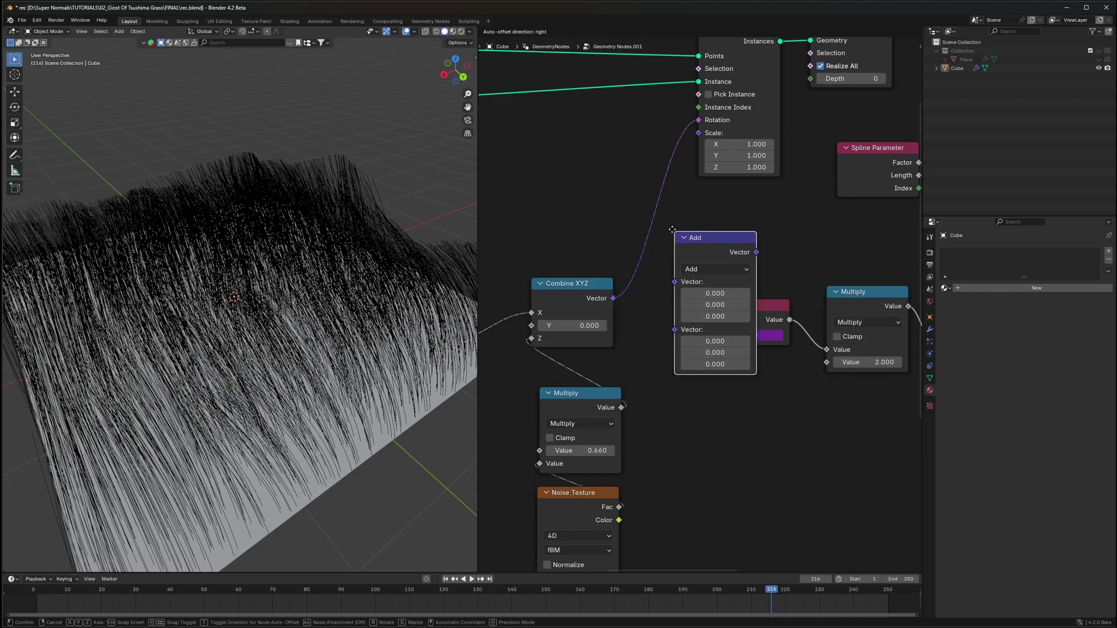
pyautogui.click(635, 205)
# - Set the Z component of the rotation Add node to 5.920 and inspect the blade direction during playback
pyautogui.press('space')
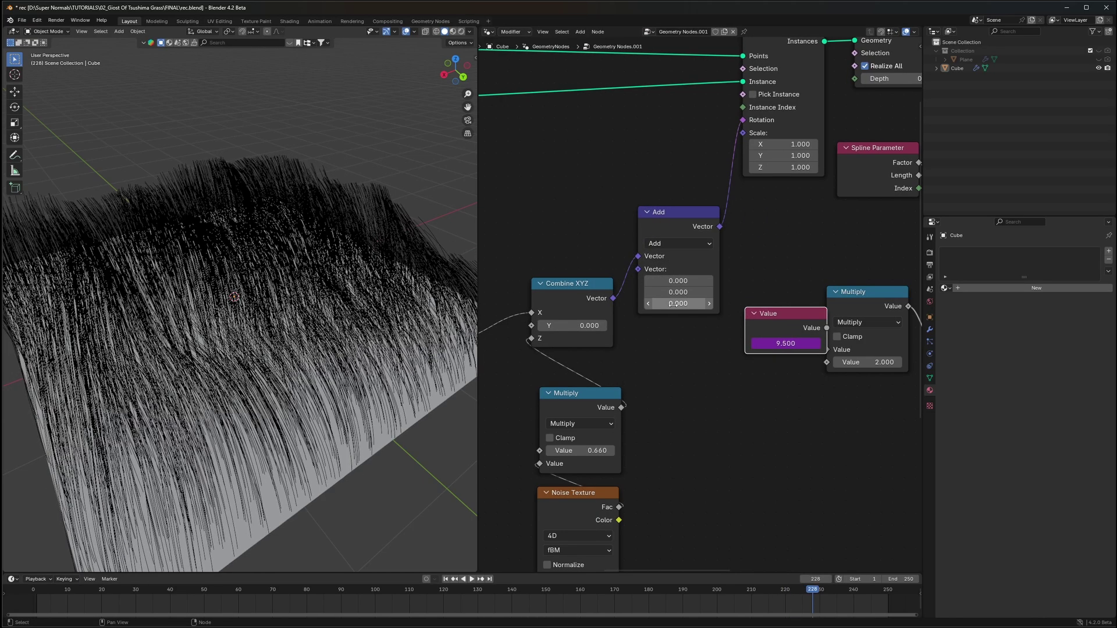
pyautogui.keyDown('shift'); pyautogui.moveTo(682, 303); pyautogui.dragTo(779, 304); pyautogui.keyUp('shift')
pyautogui.press('space')
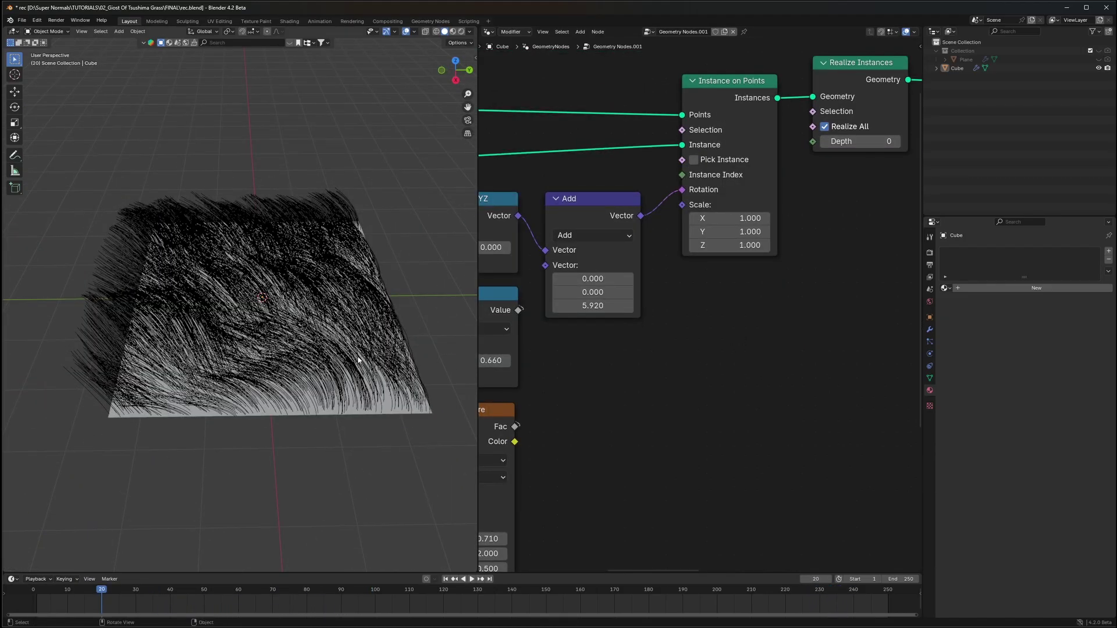
pyautogui.scroll(6, 274, 312)
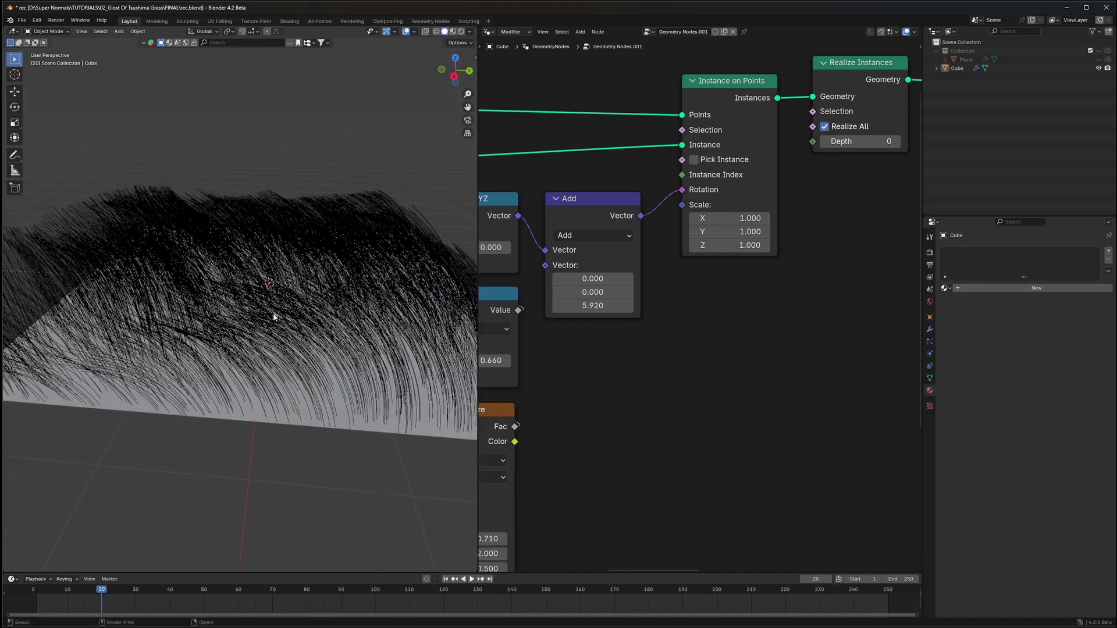
pyautogui.moveTo(273, 314); pyautogui.dragTo(262, 319, button='middle')
pyautogui.moveTo(795, 339); pyautogui.dragTo(763, 328, button='middle')
pyautogui.scroll(-3, 762, 327)
pyautogui.hotkey('shift', 'a')
pyautogui.click(740, 316)
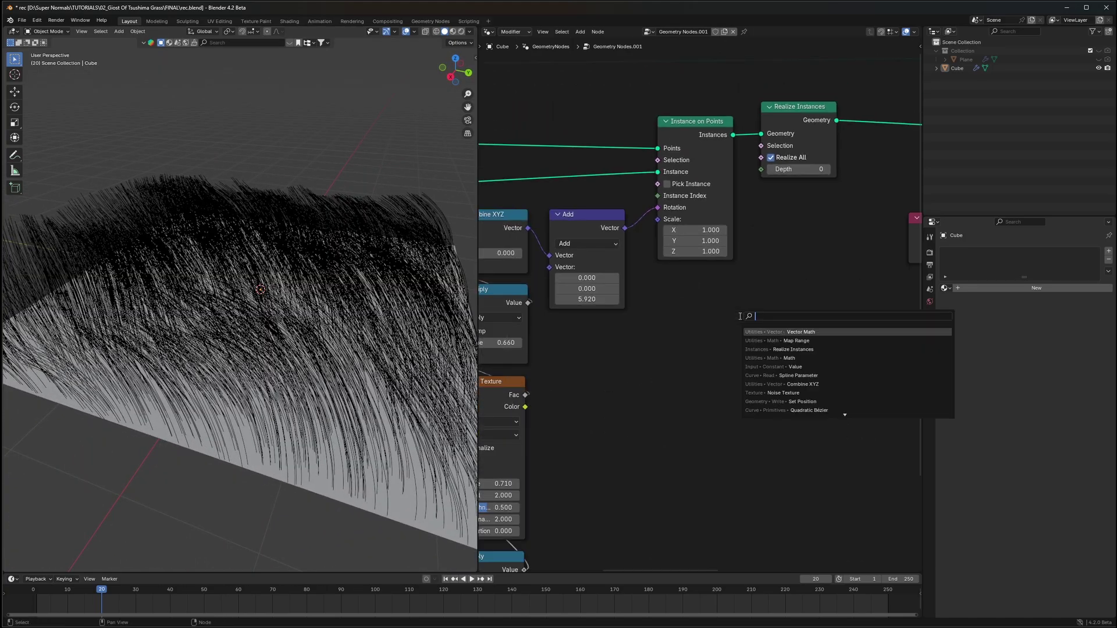
pyautogui.press('Escape')
# - Add a Random Value node, switch it to Vector, and link its Value to the Scale of Instance on Points
pyautogui.scroll(2, 739, 349)
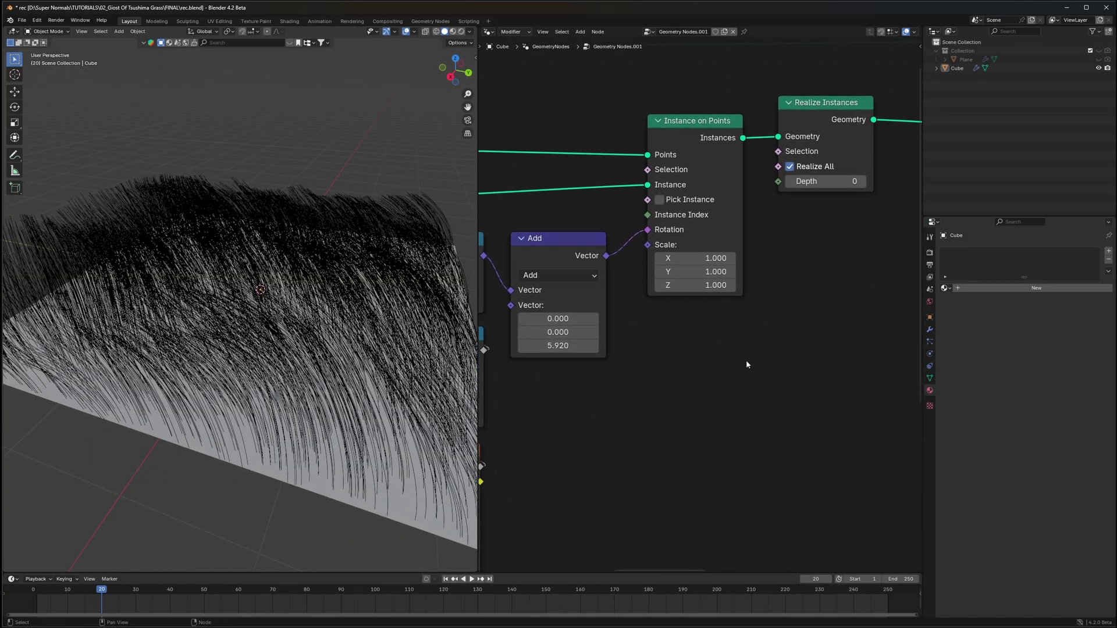
pyautogui.moveTo(703, 343); pyautogui.dragTo(714, 297, button='middle')
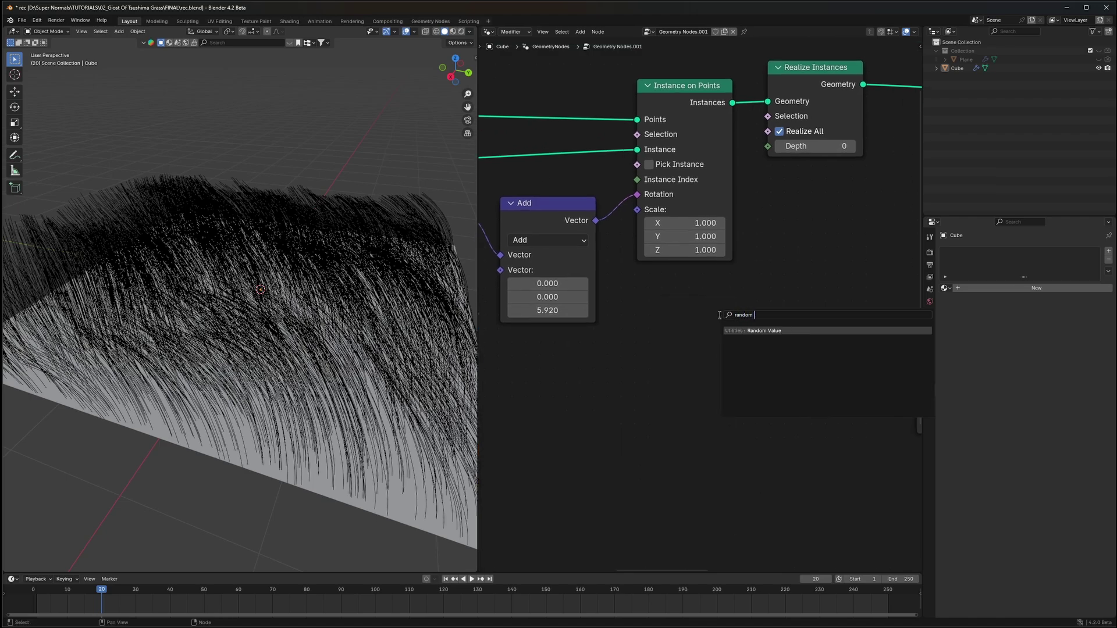
pyautogui.press('Return')
pyautogui.scroll(3, 698, 314)
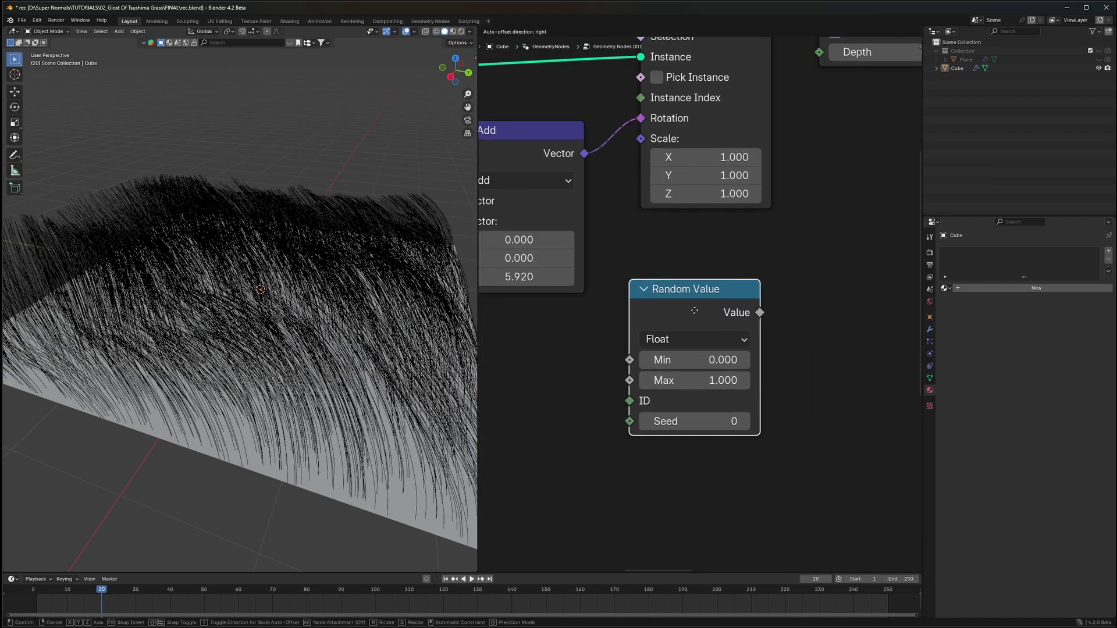
pyautogui.click(699, 344)
pyautogui.click(681, 429)
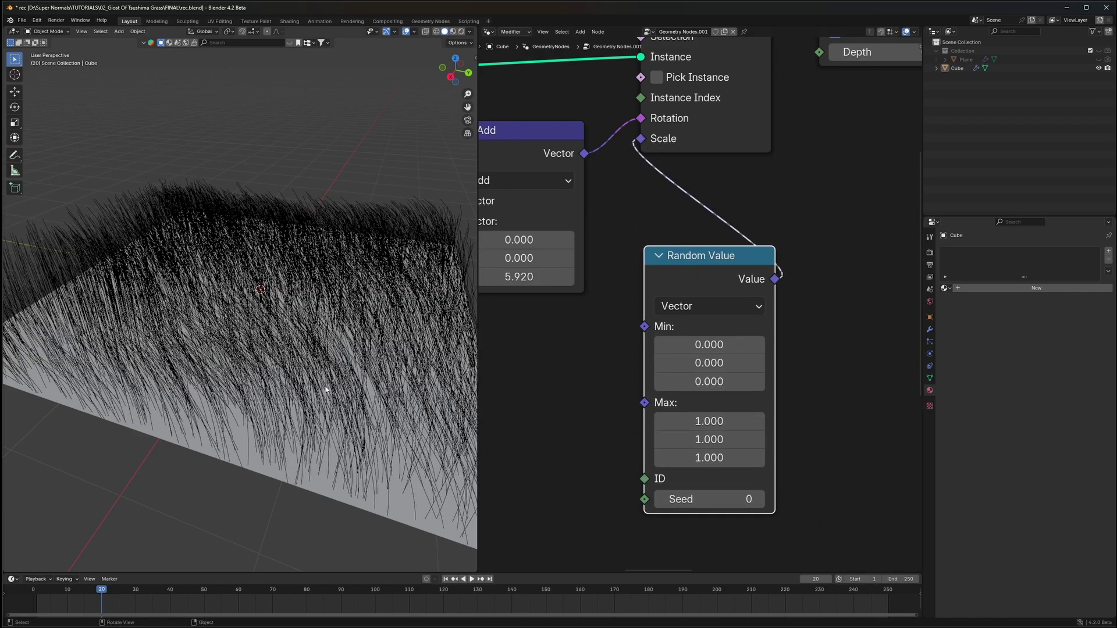
# - Set the Random Value scale range to Min 0.670 and Max 1.100 on all three axes, checking with the animation playing
pyautogui.press('space')
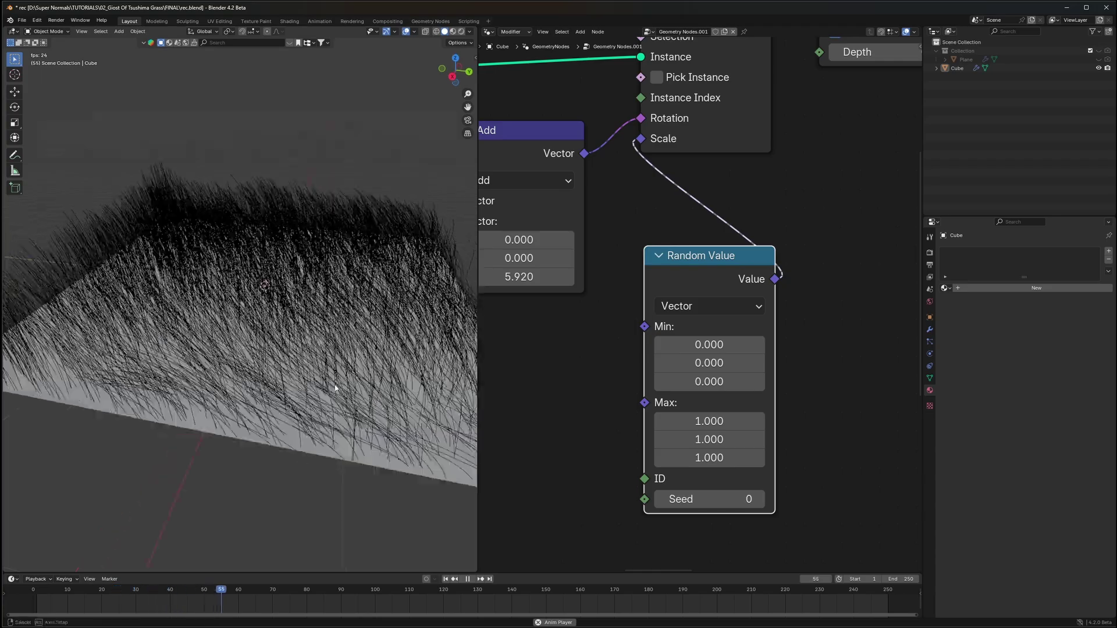
pyautogui.moveTo(335, 388); pyautogui.dragTo(320, 367, button='middle')
pyautogui.moveTo(709, 344); pyautogui.dragTo(717, 382)
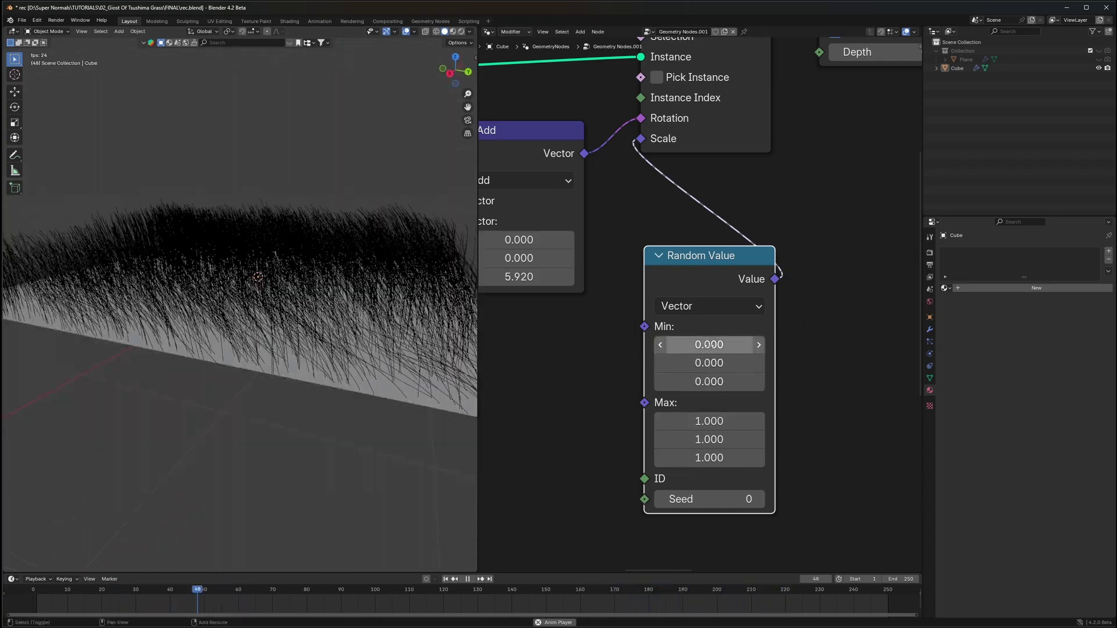
pyautogui.moveTo(709, 345); pyautogui.dragTo(717, 381)
pyautogui.moveTo(713, 421); pyautogui.dragTo(703, 458)
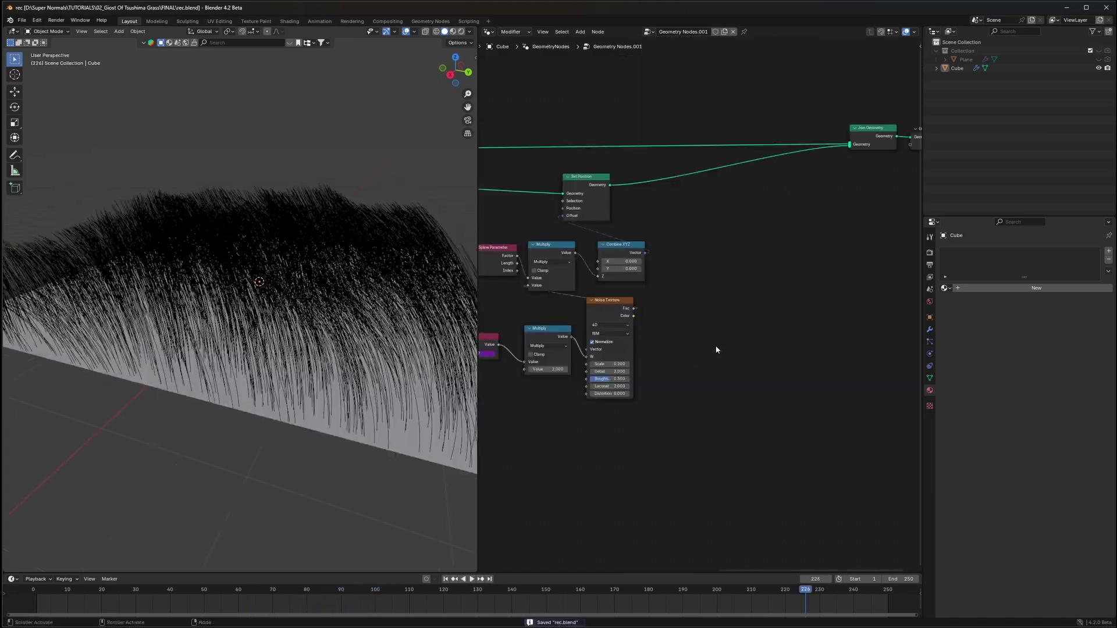
# - Move the Join Geometry and Group Output nodes farther from Set Position to make room for new nodes
pyautogui.scroll(-2, 718, 349)
pyautogui.moveTo(834, 146); pyautogui.dragTo(738, 263)
pyautogui.press('g')
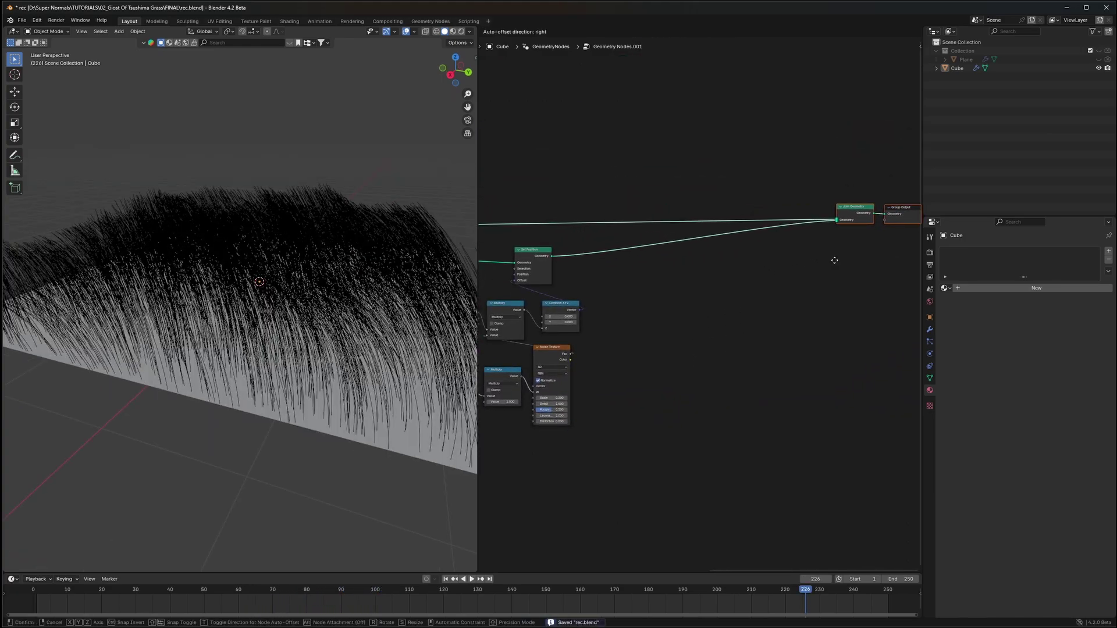
pyautogui.click(834, 260)
pyautogui.click(788, 278)
# - Rearrange the tip-offset nodes into a compact group around Set Position
pyautogui.moveTo(592, 372); pyautogui.dragTo(785, 380, button='middle')
pyautogui.moveTo(783, 470); pyautogui.dragTo(609, 381)
pyautogui.press('g')
pyautogui.click(557, 363)
pyautogui.moveTo(746, 462); pyautogui.dragTo(593, 352)
pyautogui.press('g')
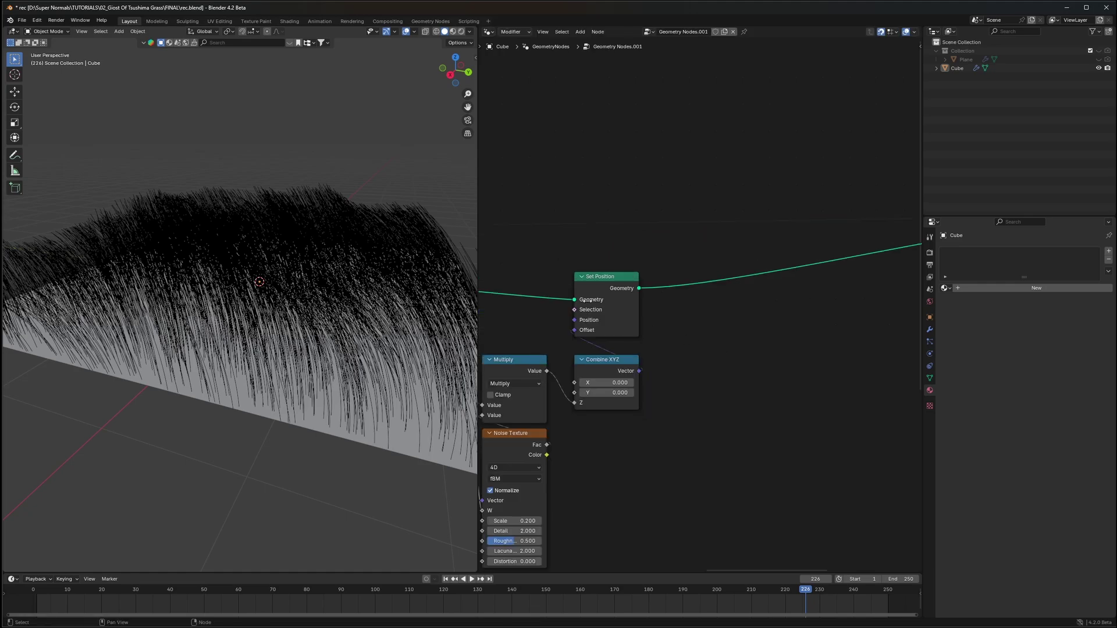
# - Insert a Curve to Mesh node between Set Position and Join Geometry
pyautogui.scroll(1, 713, 343)
pyautogui.hotkey('shift', 'a')
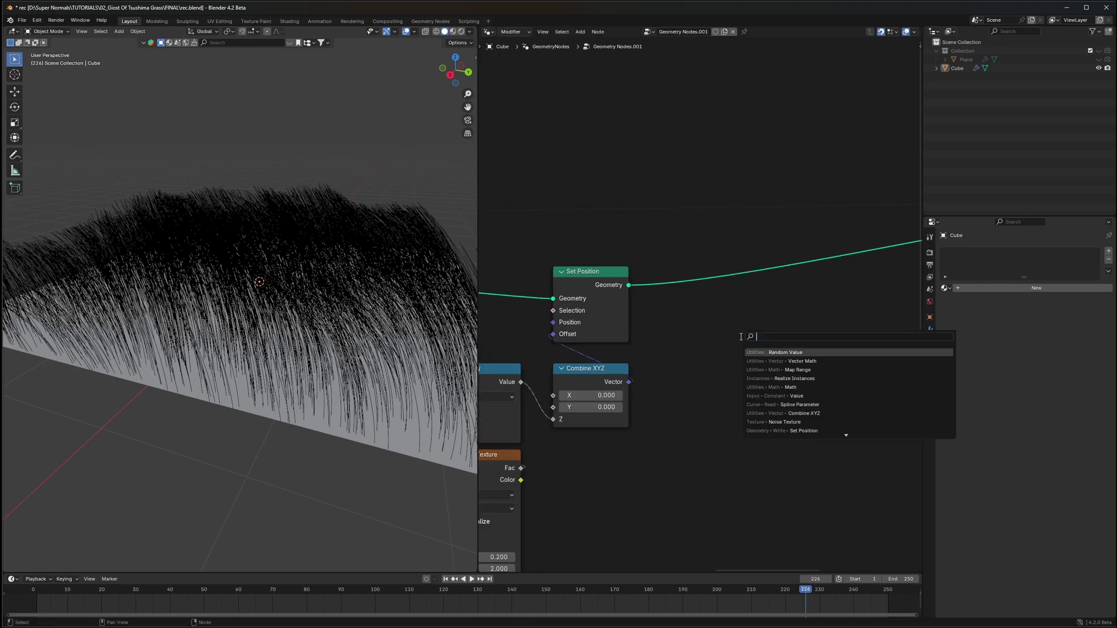
pyautogui.write('c to m')
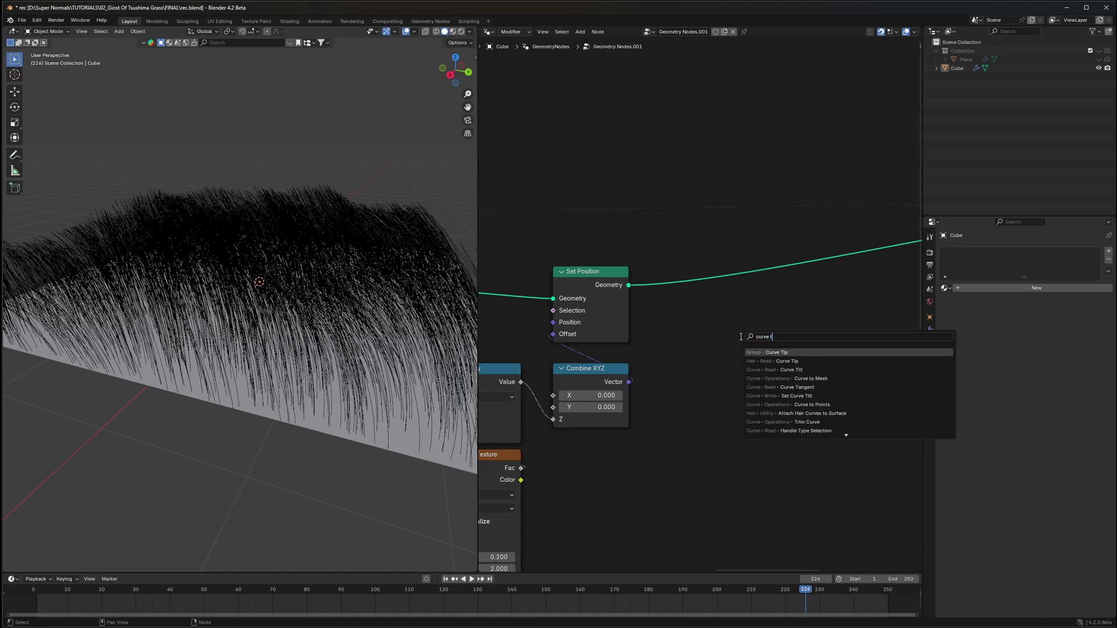
pyautogui.press('Return')
pyautogui.click(753, 233)
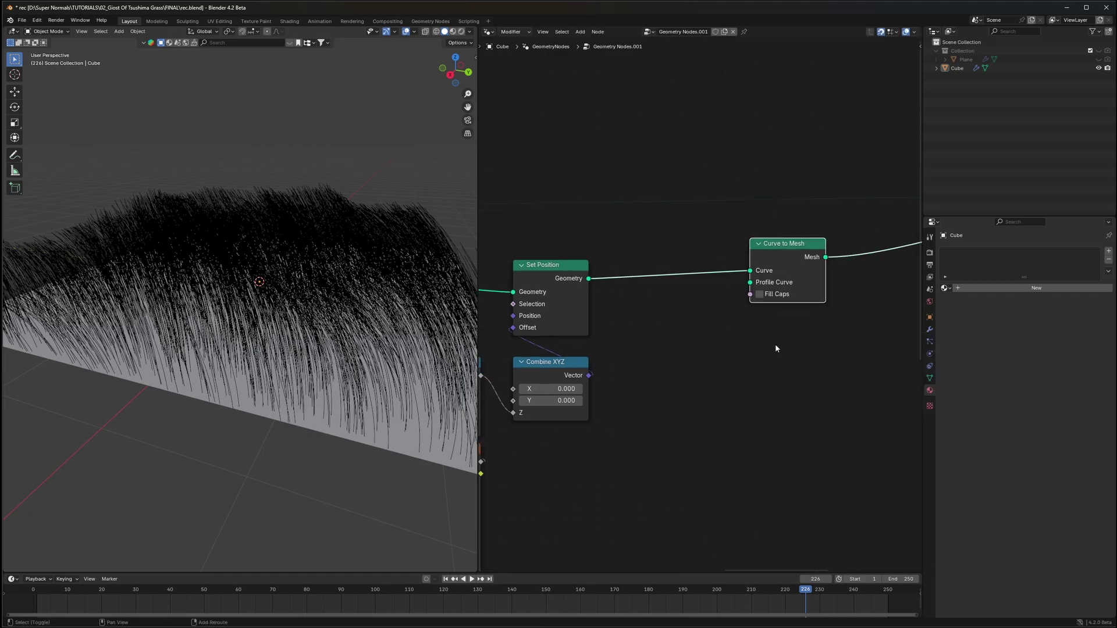
# - Add a Curve Line as the Profile Curve of Curve to Mesh and set its End Z to 0 m
pyautogui.hotkey('shift', 'a')
pyautogui.write('curve li')
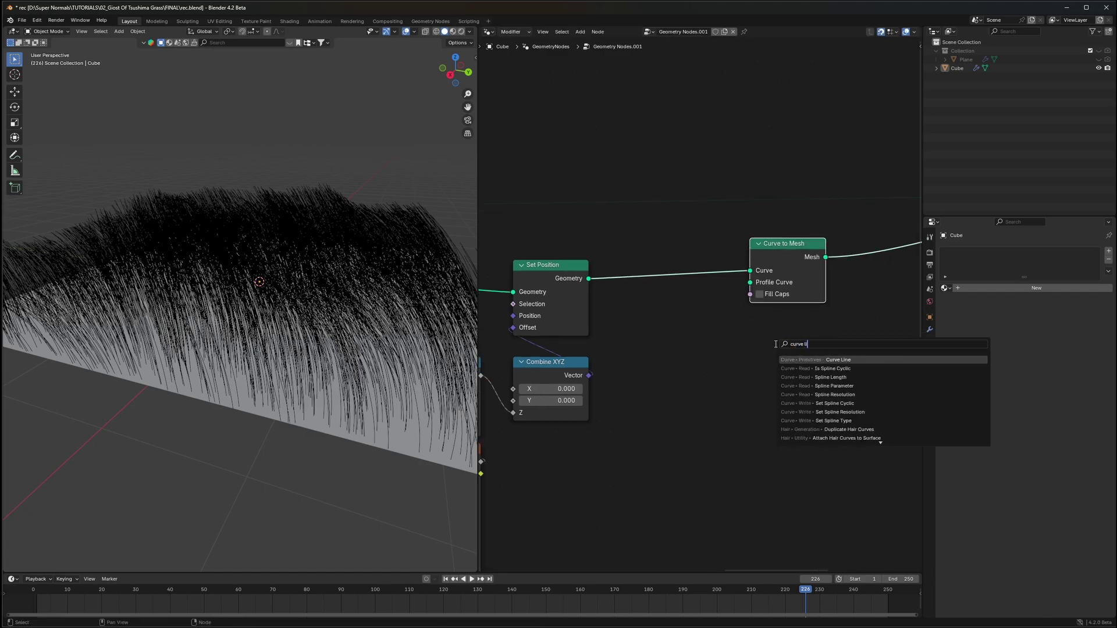
pyautogui.press('Return')
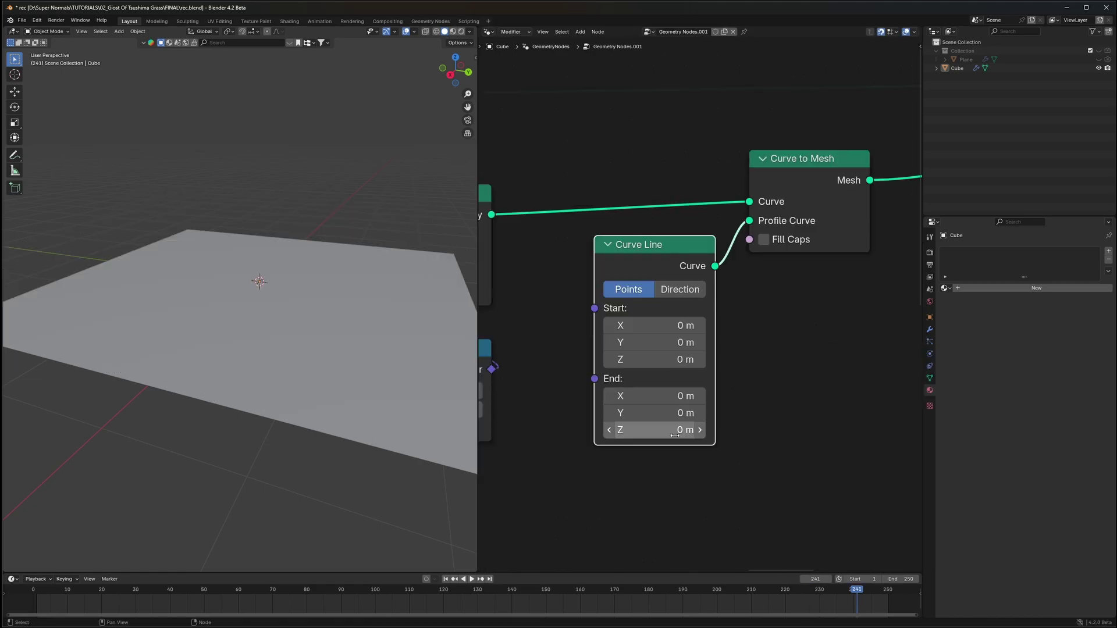
pyautogui.hotkey('ctrl', 'z')
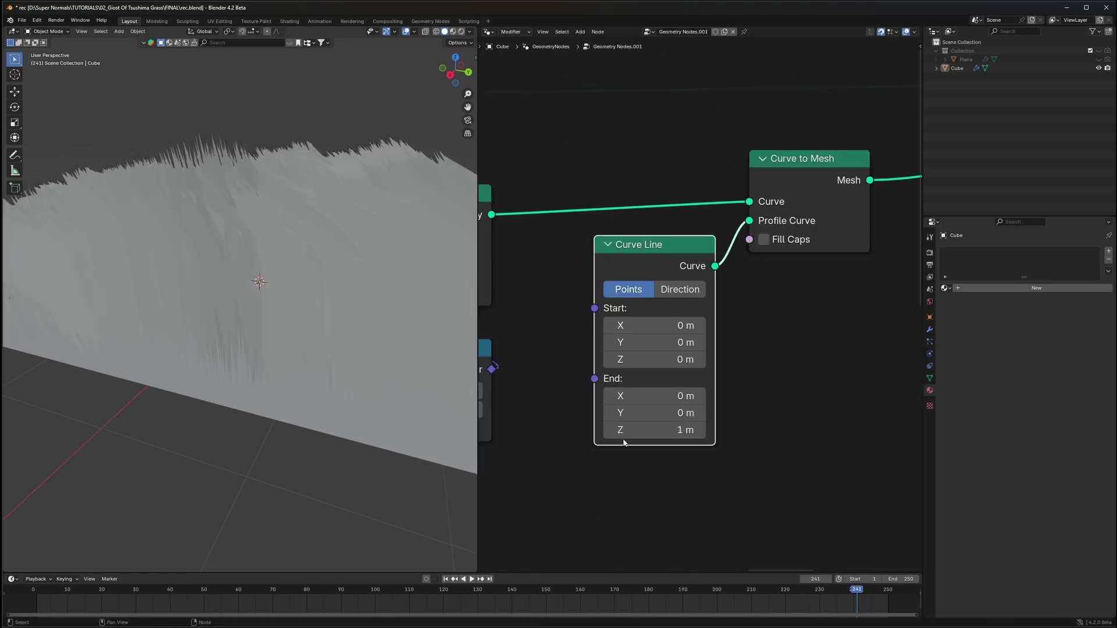
pyautogui.click(670, 430)
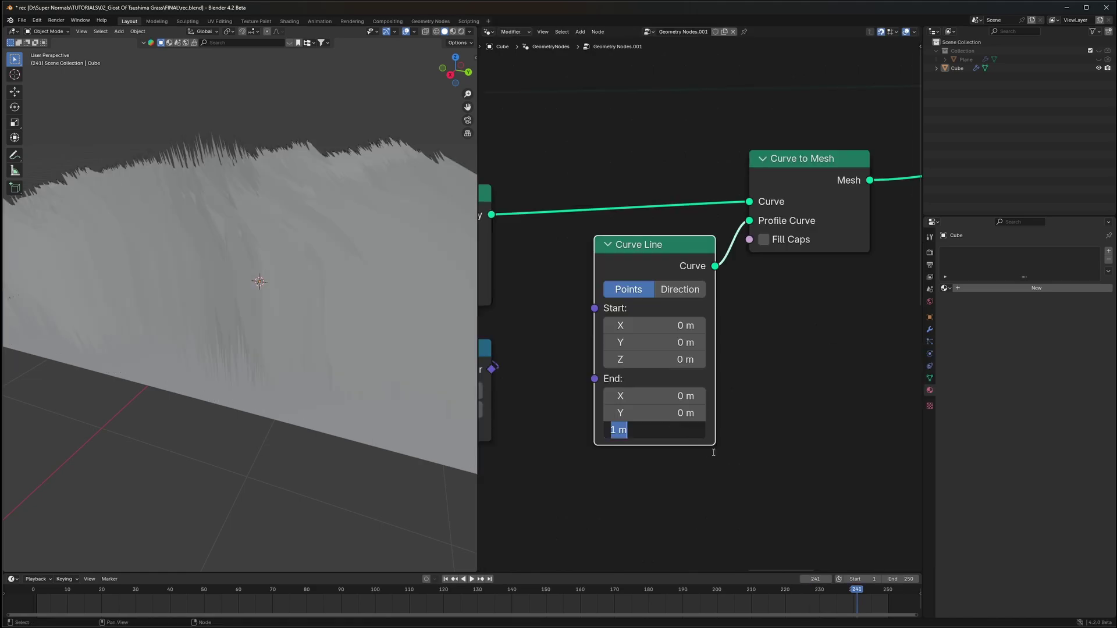
pyautogui.write('0')
pyautogui.press('Return')
# - Set the Curve Line's Start X to 0.04 m and End X to -0.04 m, and inspect the grass mesh
pyautogui.click(649, 328)
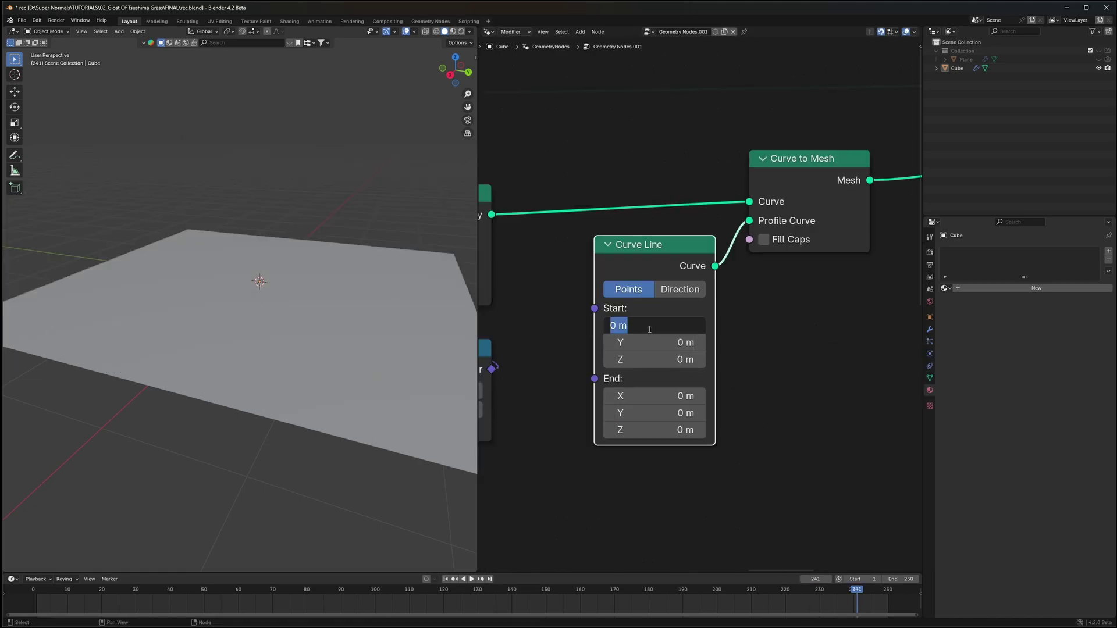
pyautogui.write('0.04')
pyautogui.press('Return')
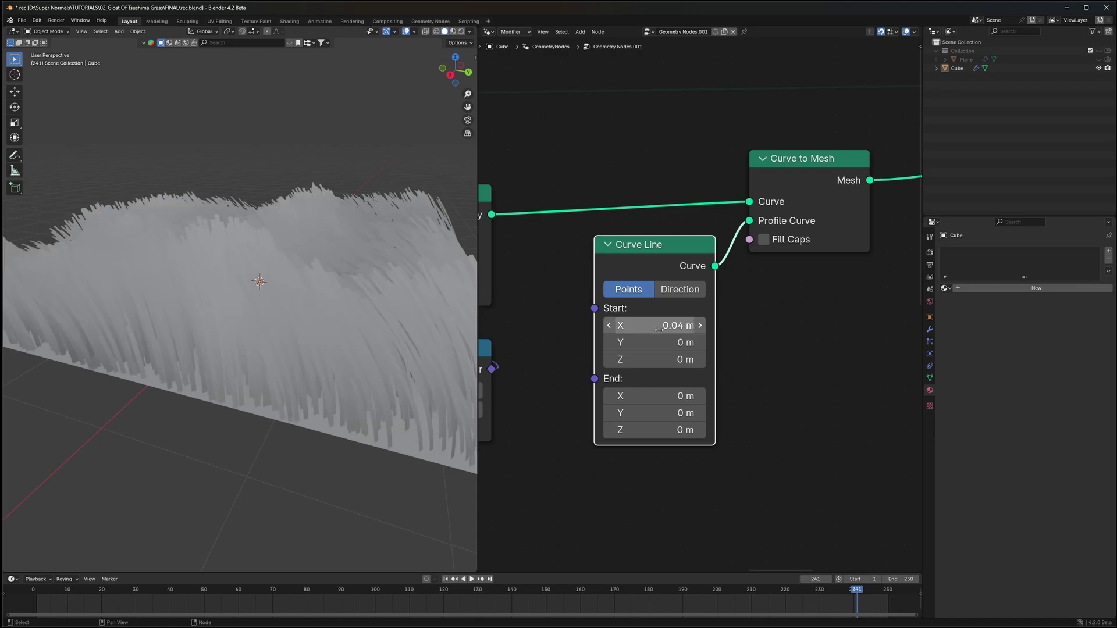
pyautogui.click(670, 396)
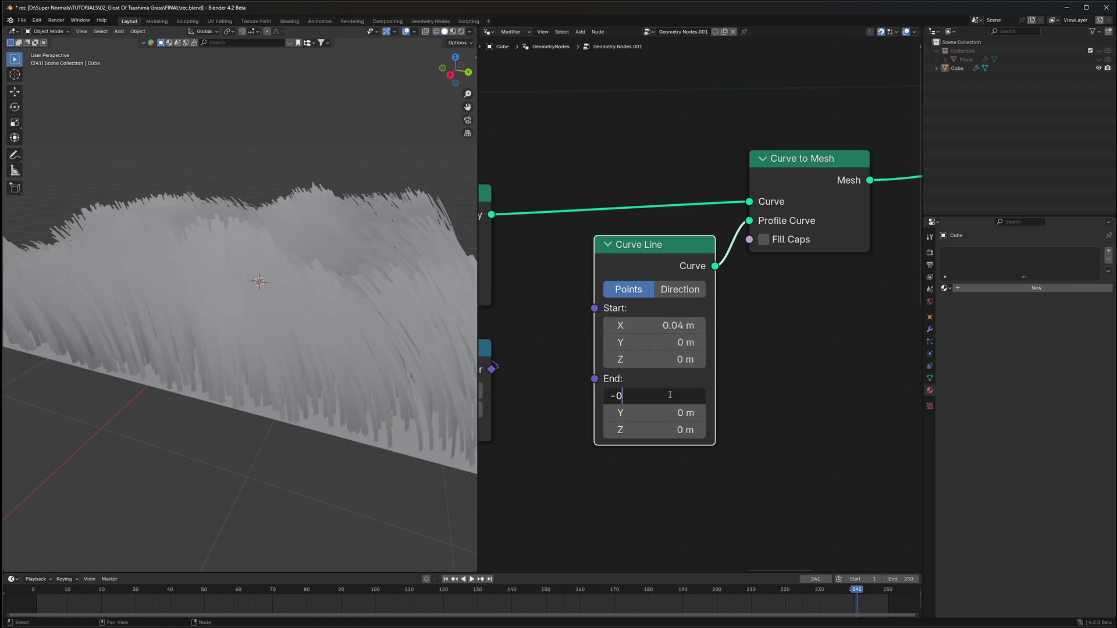
pyautogui.write('-0.04')
pyautogui.press('Return')
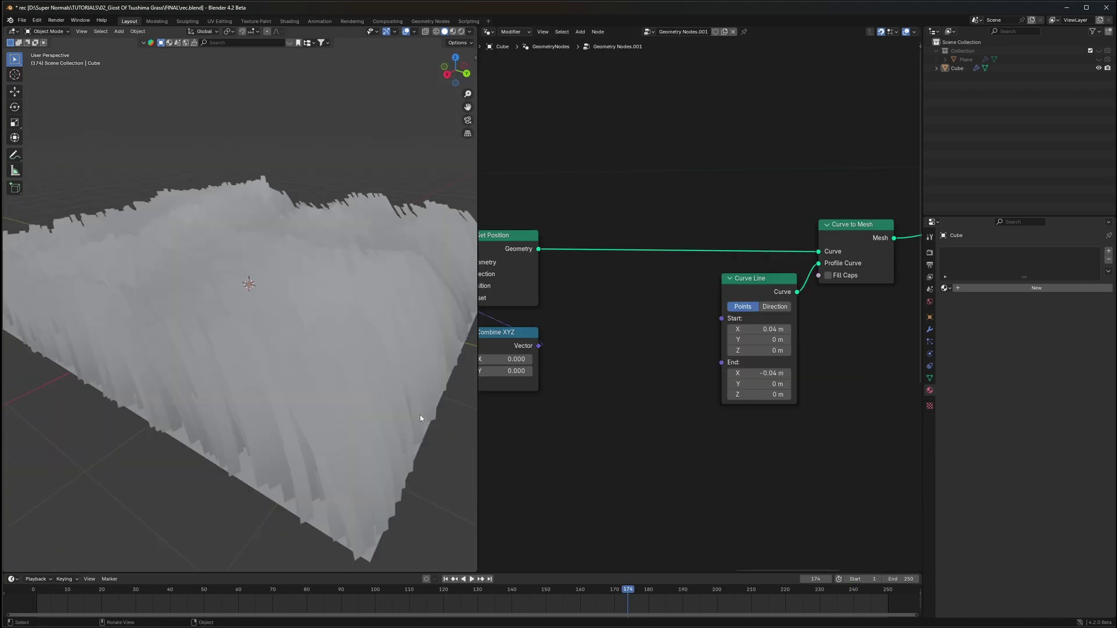
pyautogui.scroll(5, 319, 351)
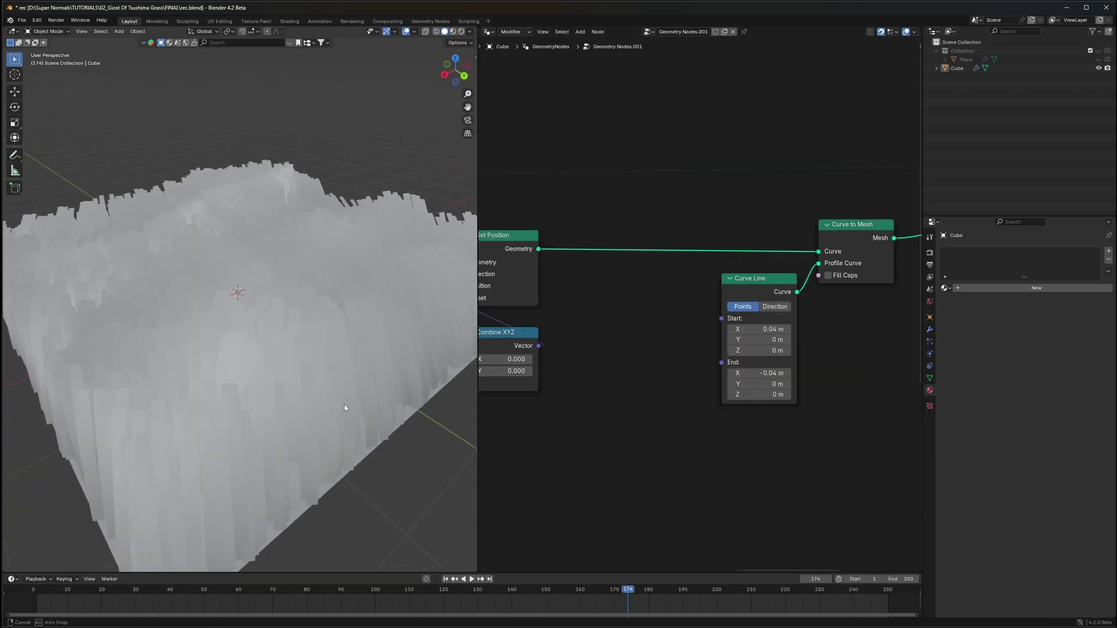
pyautogui.scroll(-6, 319, 351)
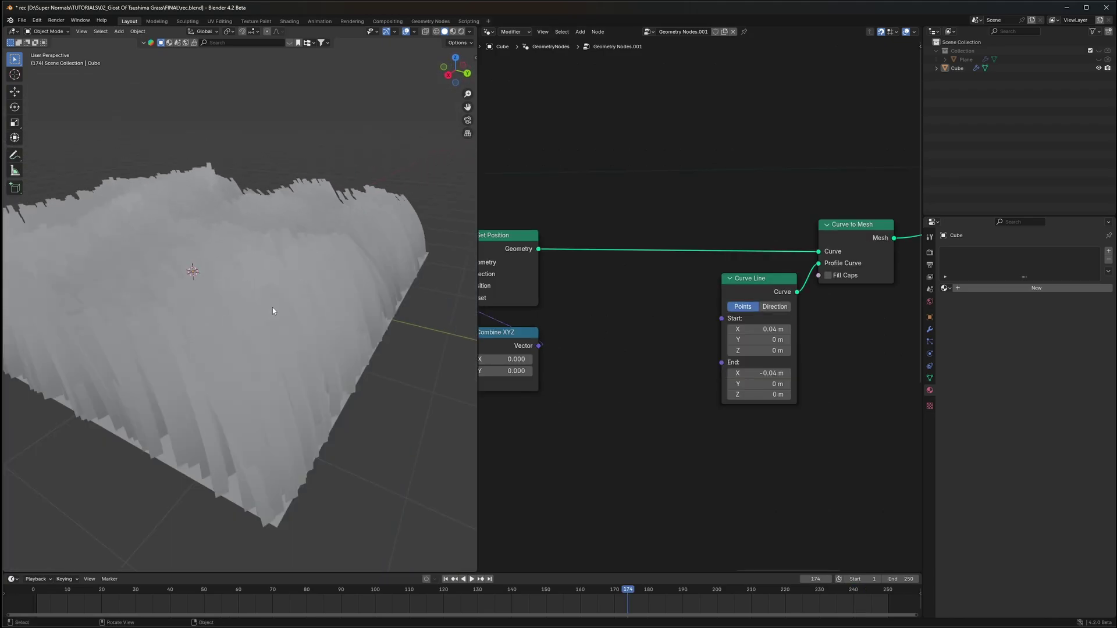
# - Insert a Set Curve Radius node between Set Position and Curve to Mesh and check the blades in playback
pyautogui.scroll(1, 658, 331)
pyautogui.hotkey('shift', 'a')
pyautogui.write('set curve ra')
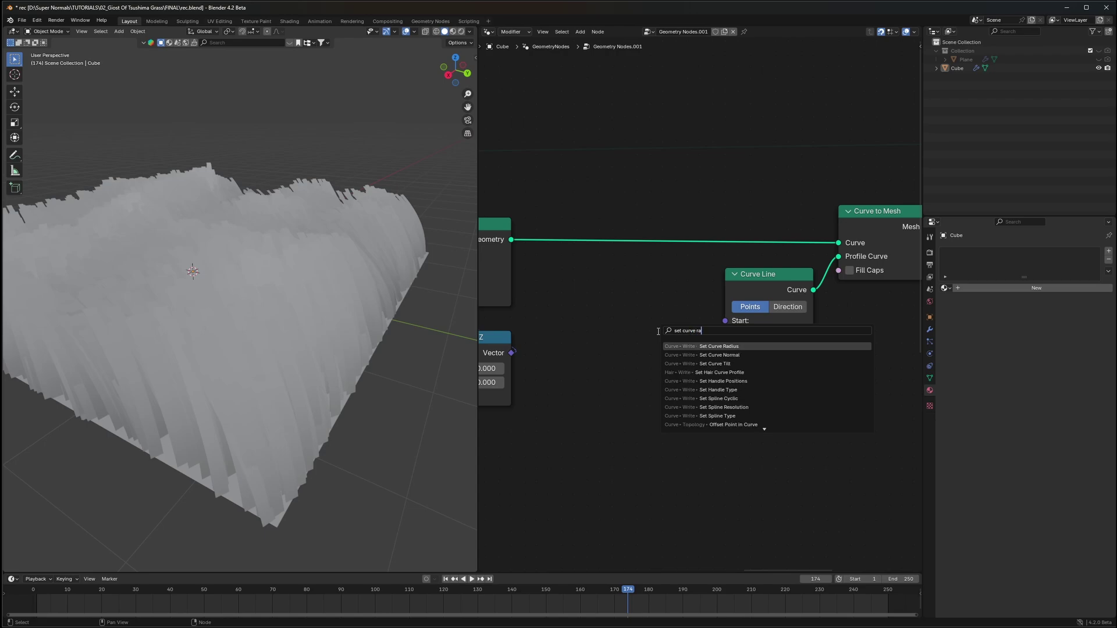
pyautogui.press('Return')
pyautogui.click(584, 215)
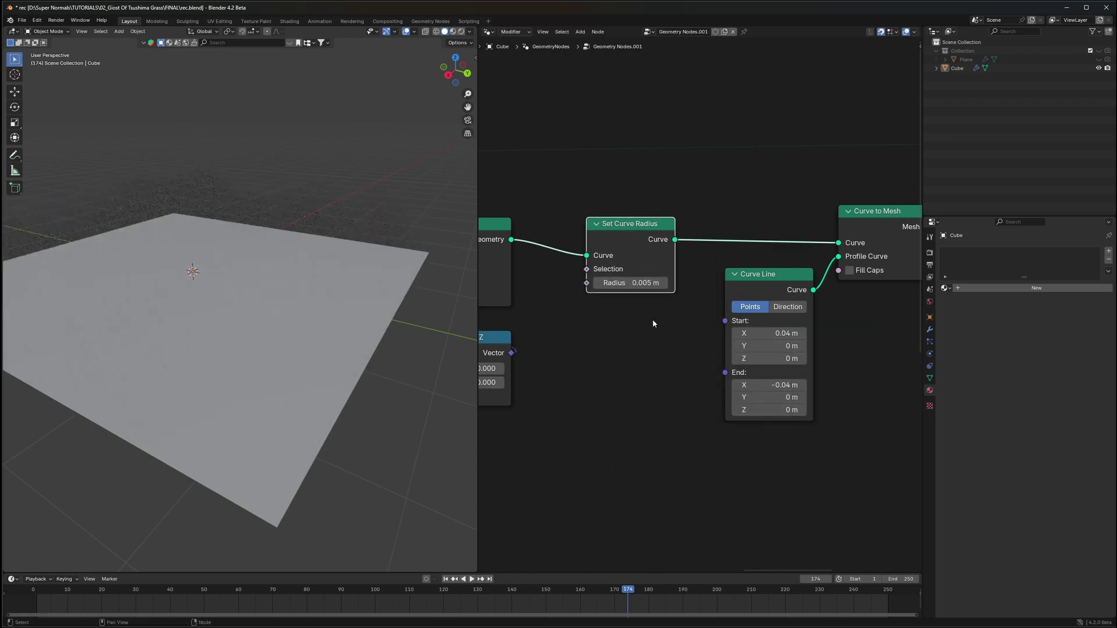
pyautogui.moveTo(653, 323); pyautogui.dragTo(761, 320, button='middle')
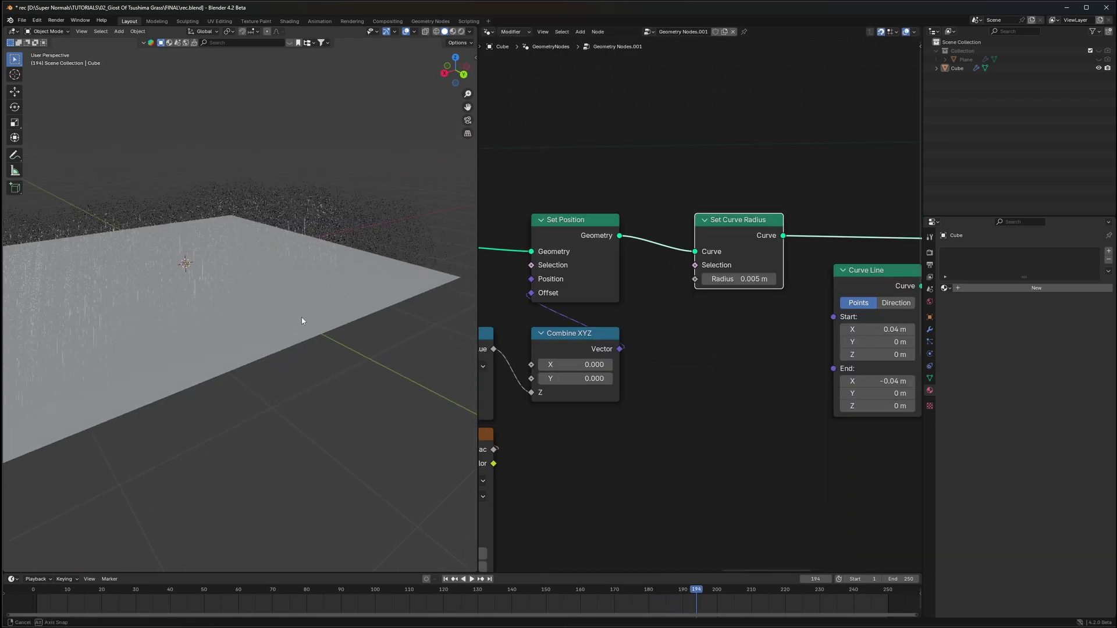
pyautogui.press('space')
# - Duplicate the Spline Parameter node and place the copy below Set Curve Radius
pyautogui.scroll(-3, 668, 358)
pyautogui.moveTo(504, 353); pyautogui.dragTo(694, 336, button='middle')
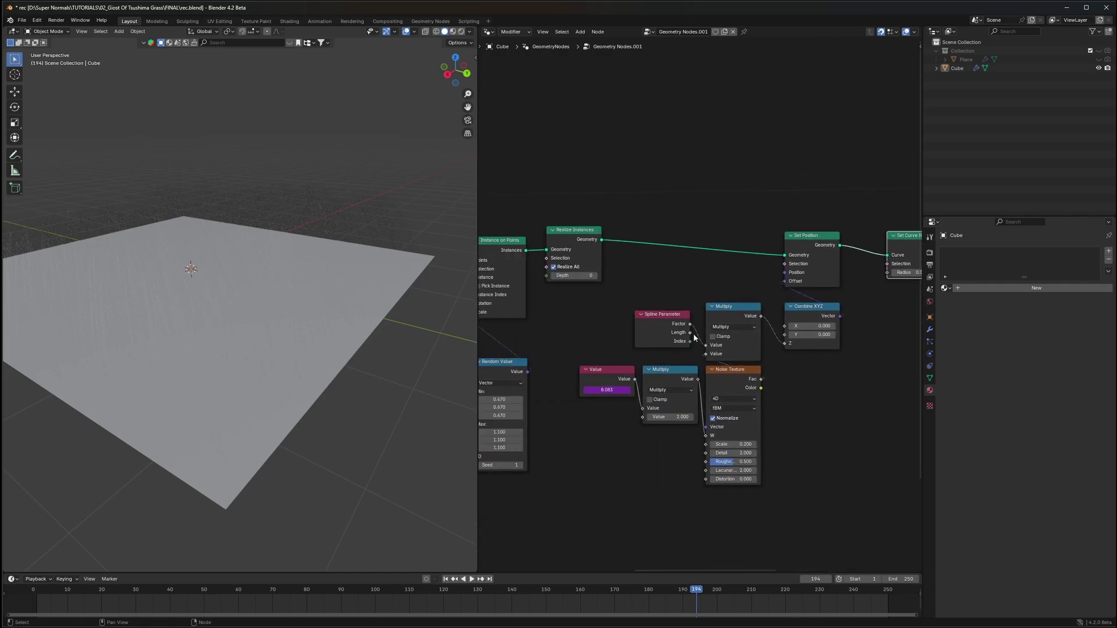
pyautogui.hotkey('shift', 'd')
pyautogui.click(840, 392)
pyautogui.moveTo(840, 351); pyautogui.dragTo(623, 341, button='middle')
pyautogui.scroll(4, 622, 341)
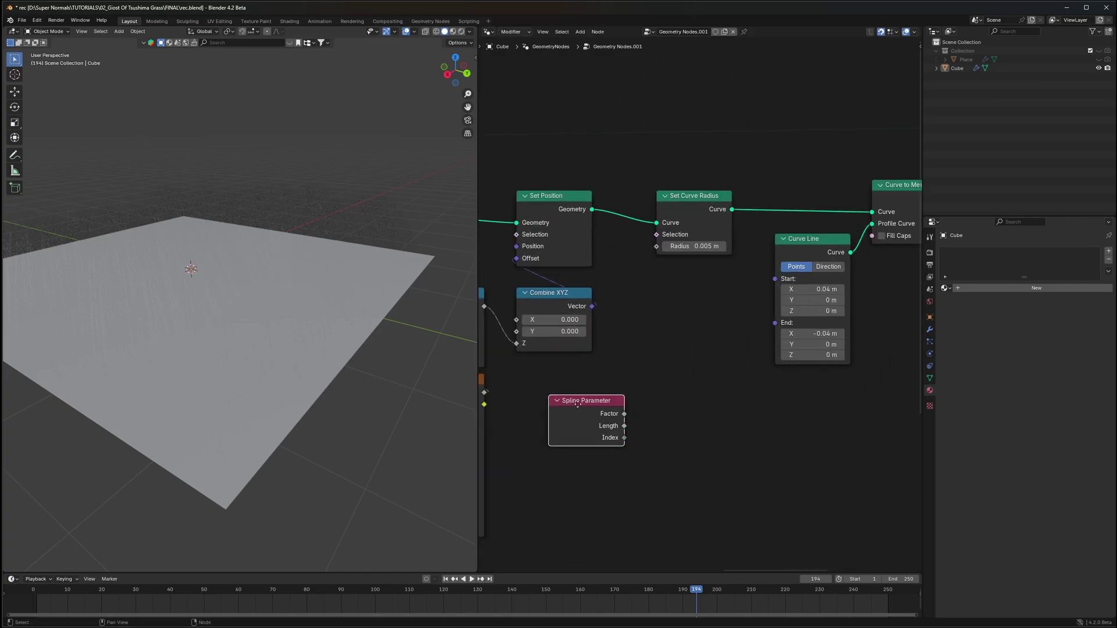
pyautogui.moveTo(577, 409); pyautogui.dragTo(673, 304)
# - Connect the copied Spline Parameter's Factor to the Radius of Set Curve Radius and check the blades in playback
pyautogui.scroll(3, 713, 301)
pyautogui.moveTo(733, 334); pyautogui.dragTo(738, 337)
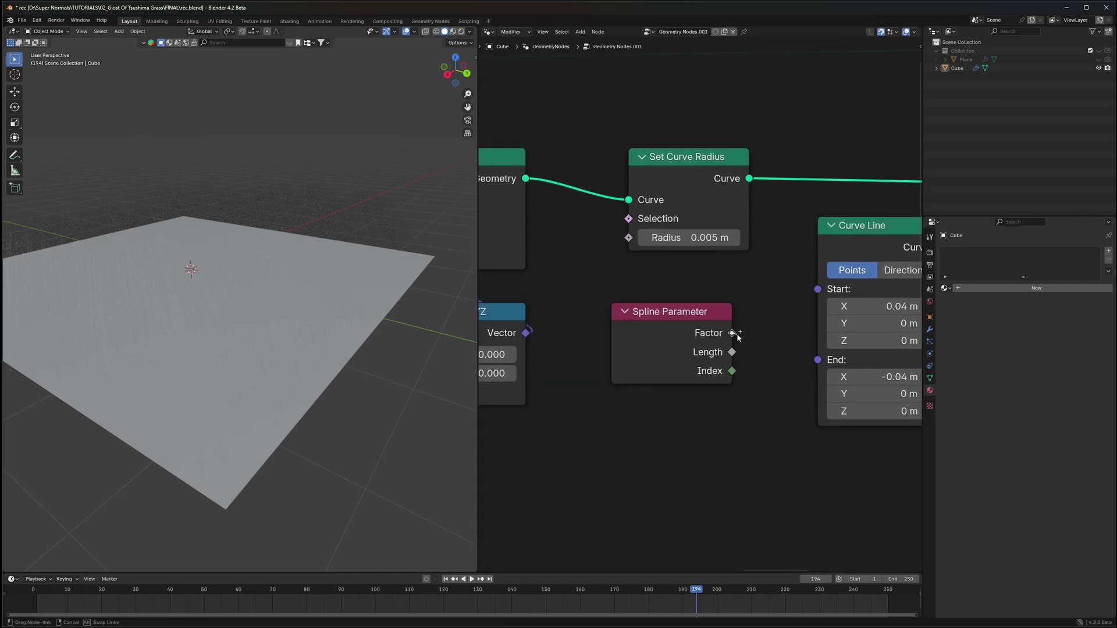
pyautogui.moveTo(586, 261); pyautogui.dragTo(628, 237)
pyautogui.press('space')
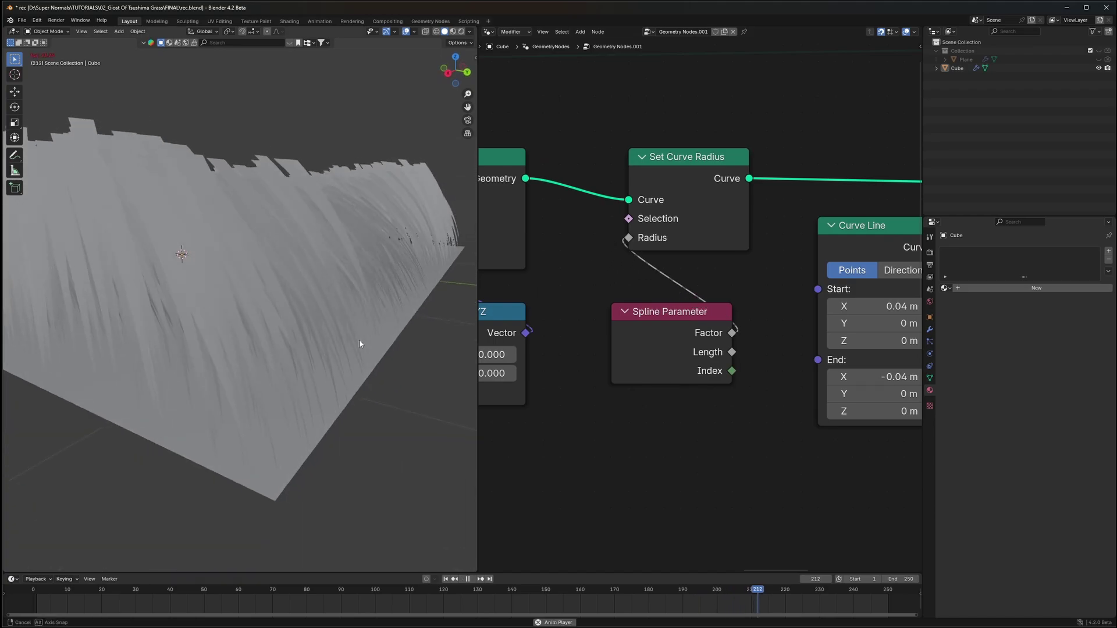
pyautogui.press('space')
# - Move Spline Parameter lower and insert a Map Range node between its Factor and the Set Curve Radius Radius input
pyautogui.scroll(-1, 616, 359)
pyautogui.moveTo(678, 332); pyautogui.dragTo(708, 496)
pyautogui.moveTo(752, 436); pyautogui.dragTo(738, 379, button='middle')
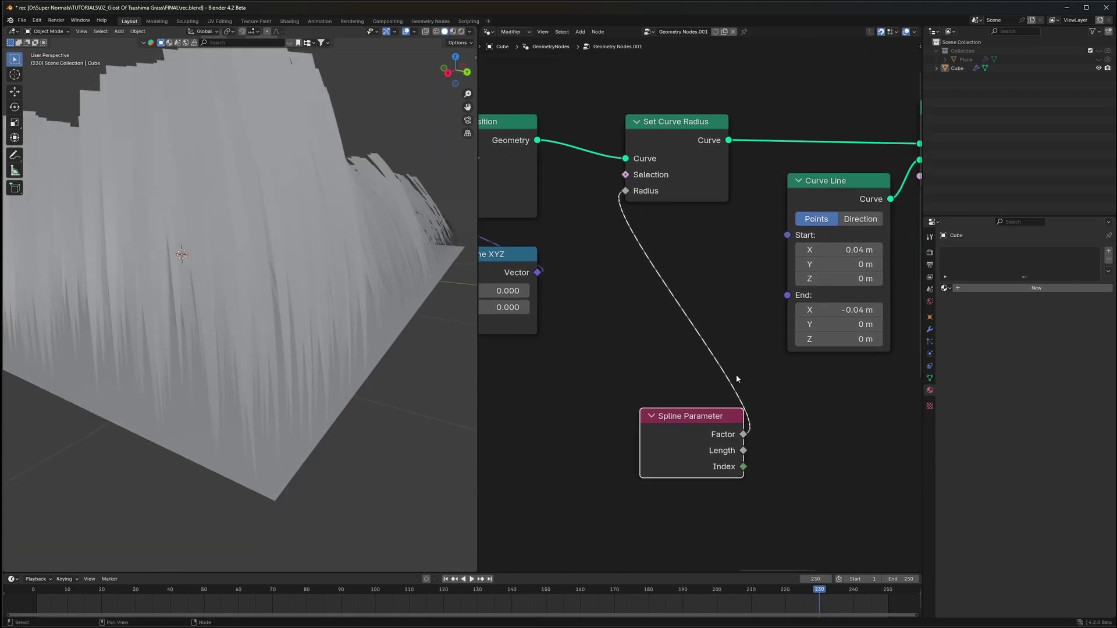
pyautogui.hotkey('shift', 'a')
pyautogui.click(734, 370)
pyautogui.write('map range')
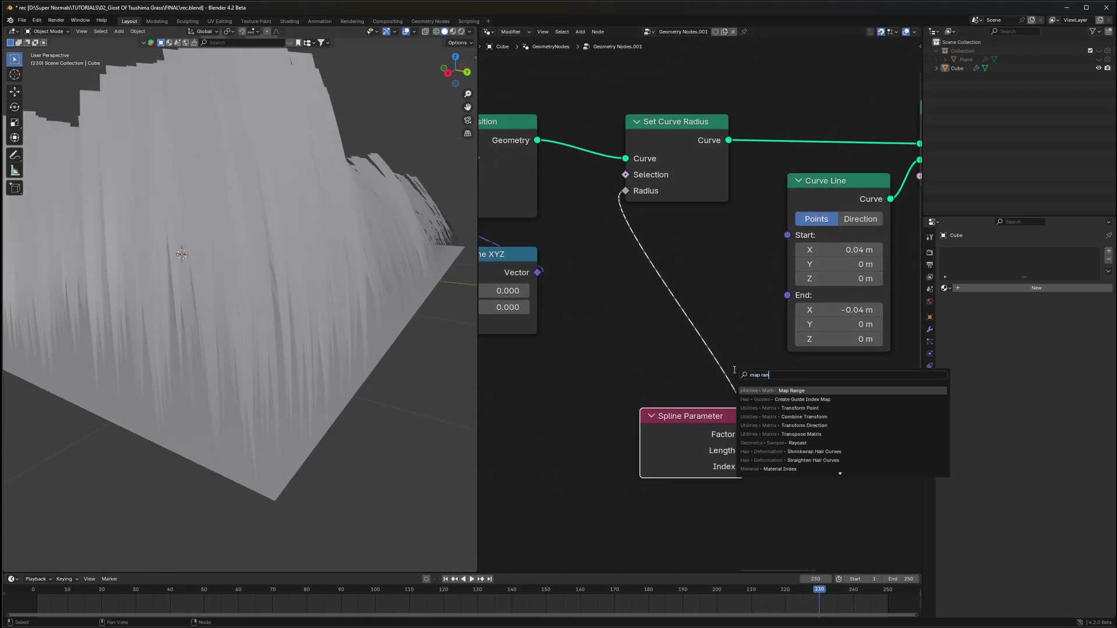
pyautogui.press('Return')
pyautogui.click(626, 244)
pyautogui.hotkey('ctrl', 'z')
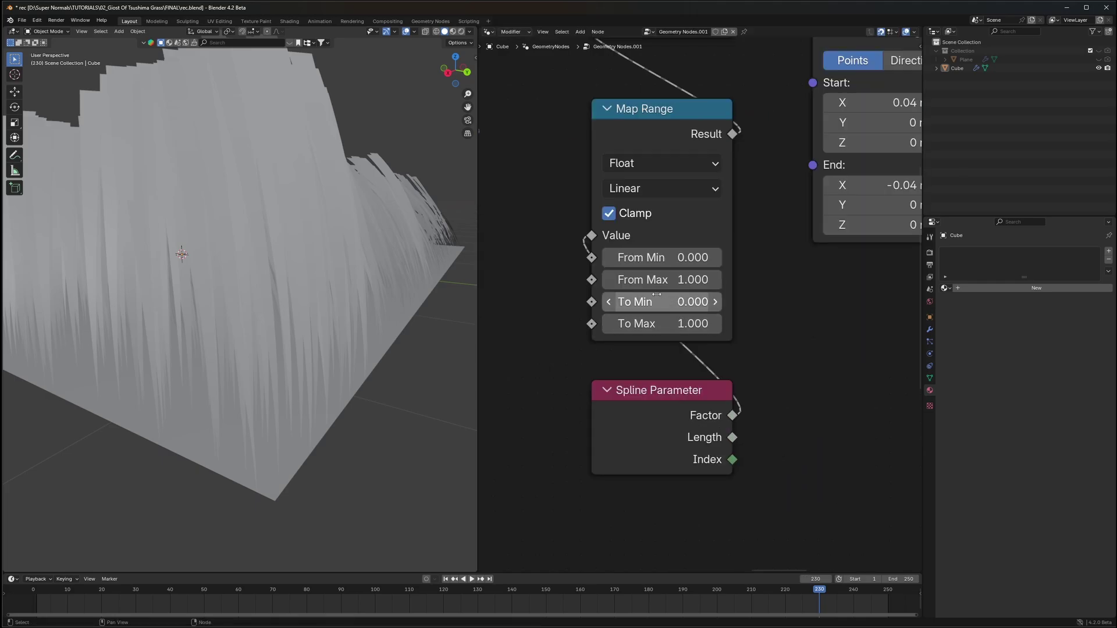
# - Set Map Range's To Min to 1 and To Max to 0, refine To Min to 0.830 and From Max to 1.080, and inspect the blades
pyautogui.click(668, 303)
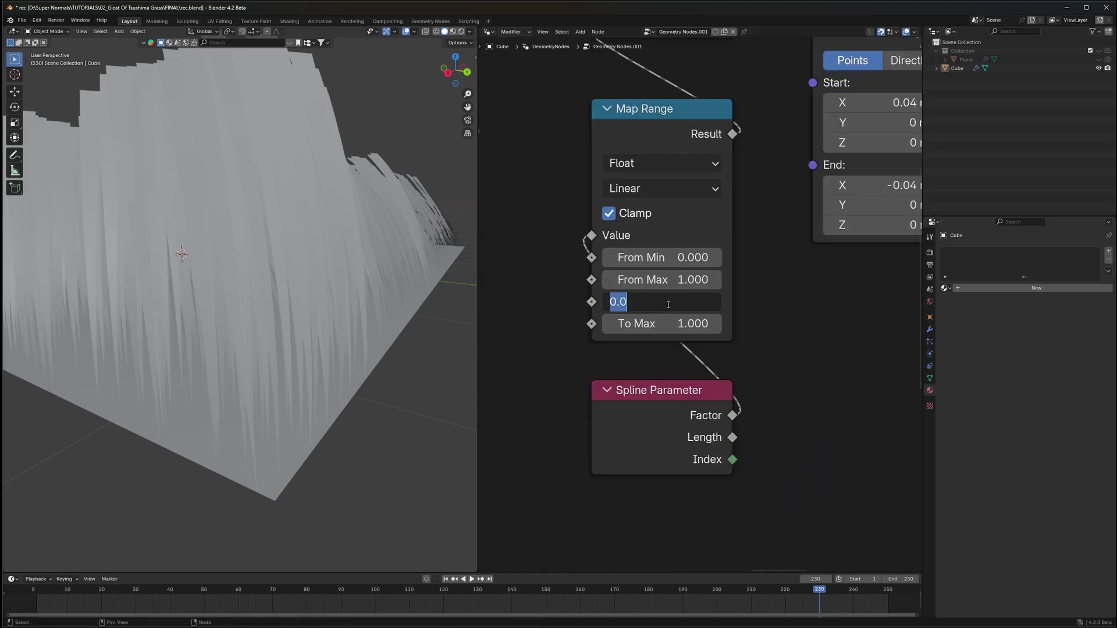
pyautogui.write('1')
pyautogui.press('Return')
pyautogui.click(698, 331)
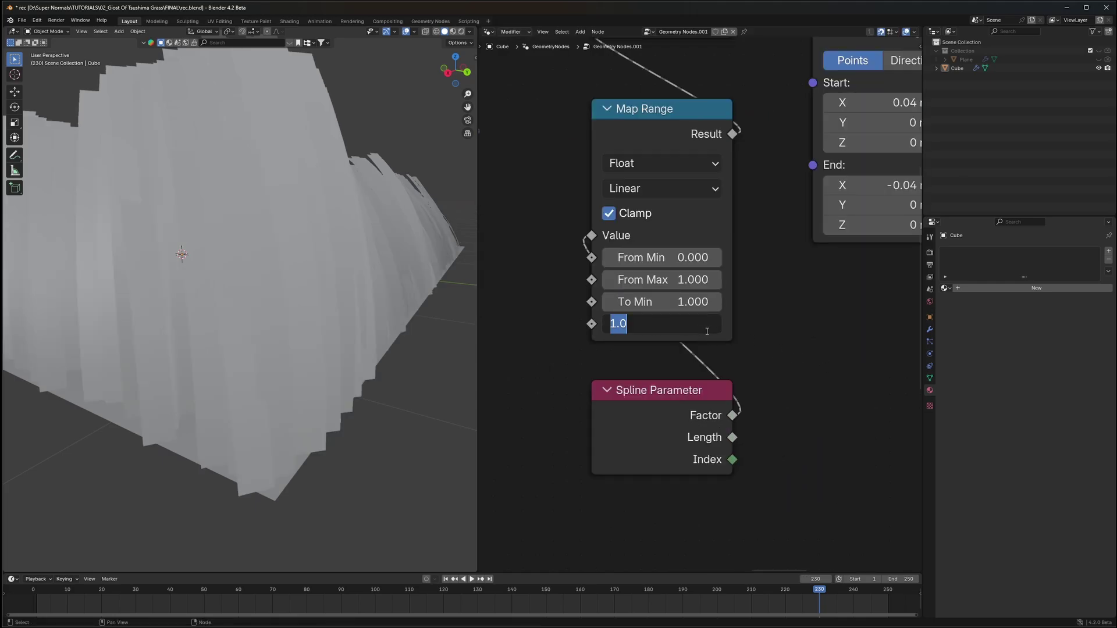
pyautogui.write('0')
pyautogui.press('Return')
pyautogui.moveTo(349, 303); pyautogui.dragTo(364, 289, button='middle')
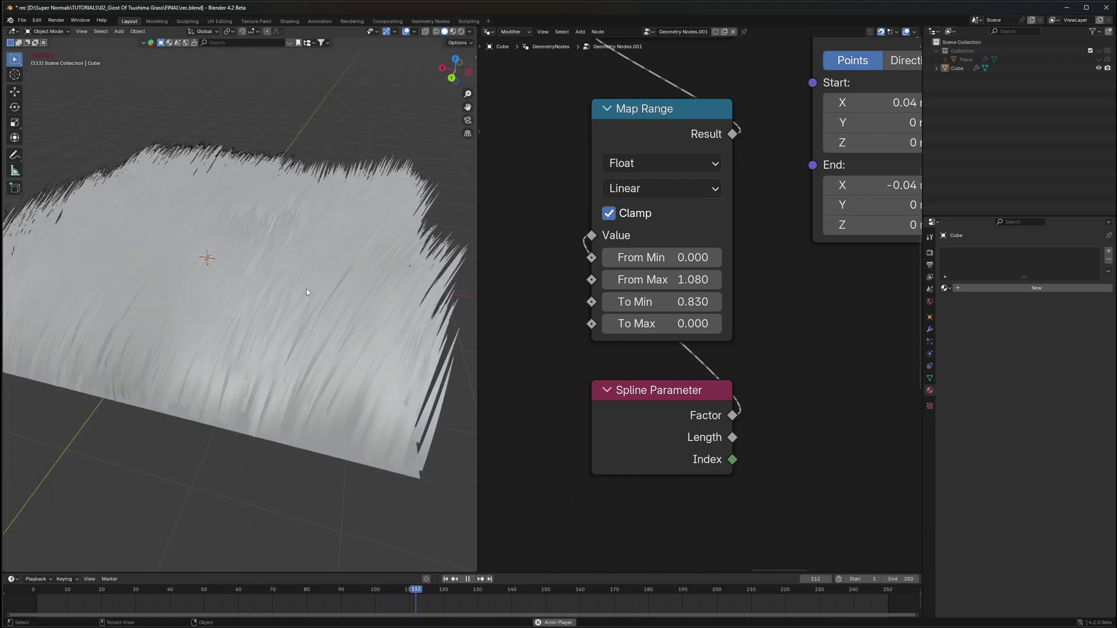
pyautogui.moveTo(308, 292); pyautogui.dragTo(372, 286, button='middle')
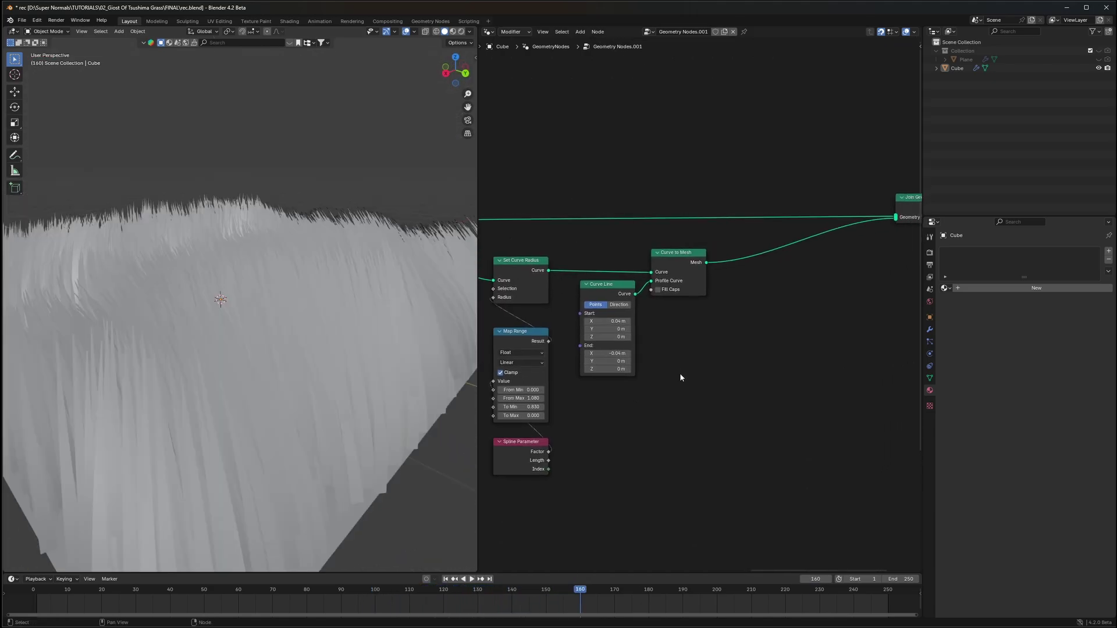
# - Insert a Capture Attribute node between Curve Line and Curve to Mesh's Profile Curve, moving Curve Line aside for room
pyautogui.scroll(3, 679, 372)
pyautogui.moveTo(560, 283); pyautogui.dragTo(668, 378)
pyautogui.hotkey('shift', 'a')
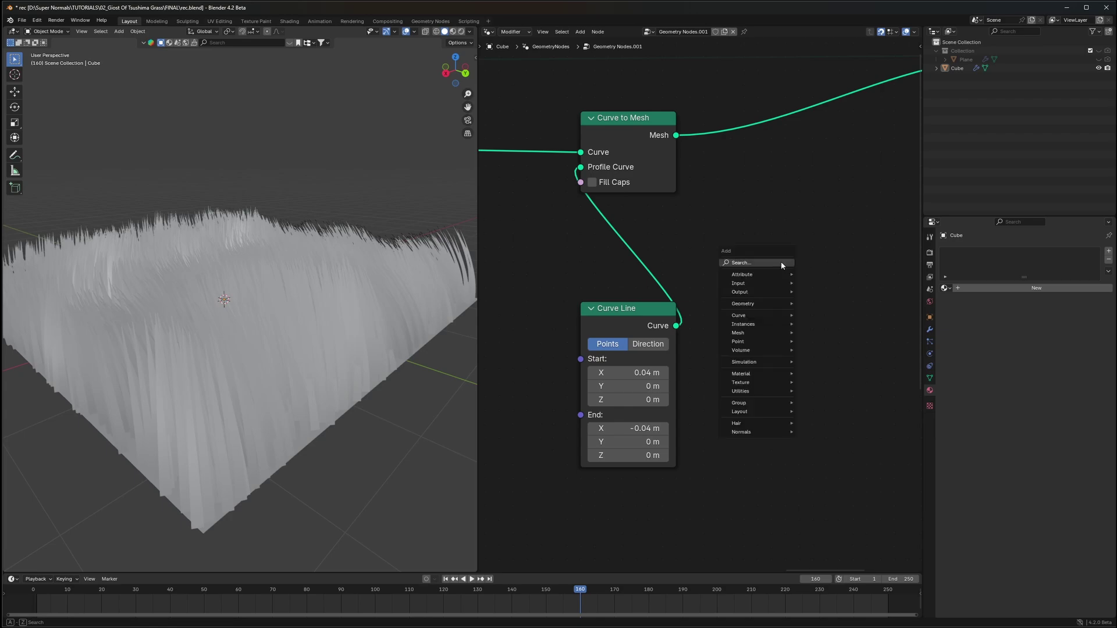
pyautogui.write('cap')
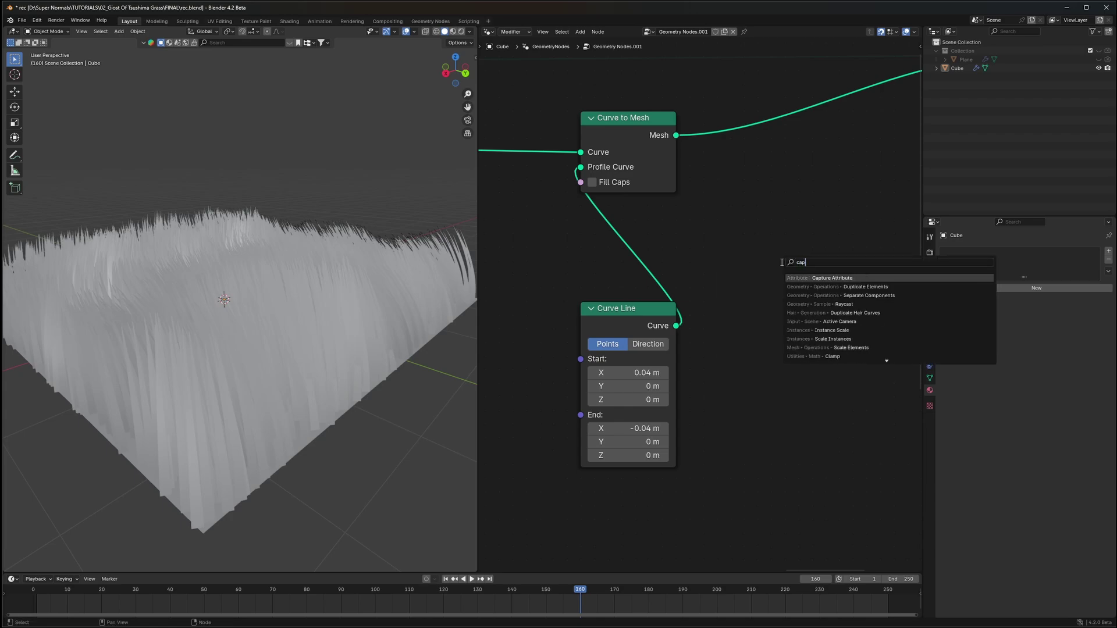
pyautogui.write('ut')
pyautogui.click(841, 278)
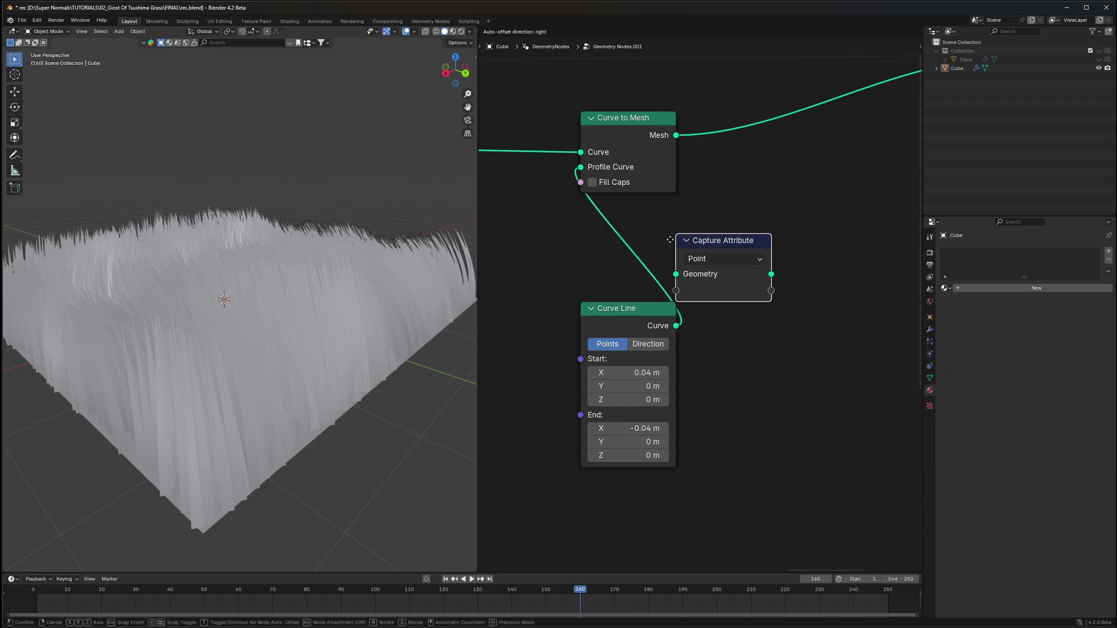
pyautogui.click(755, 325)
pyautogui.scroll(-3, 704, 314)
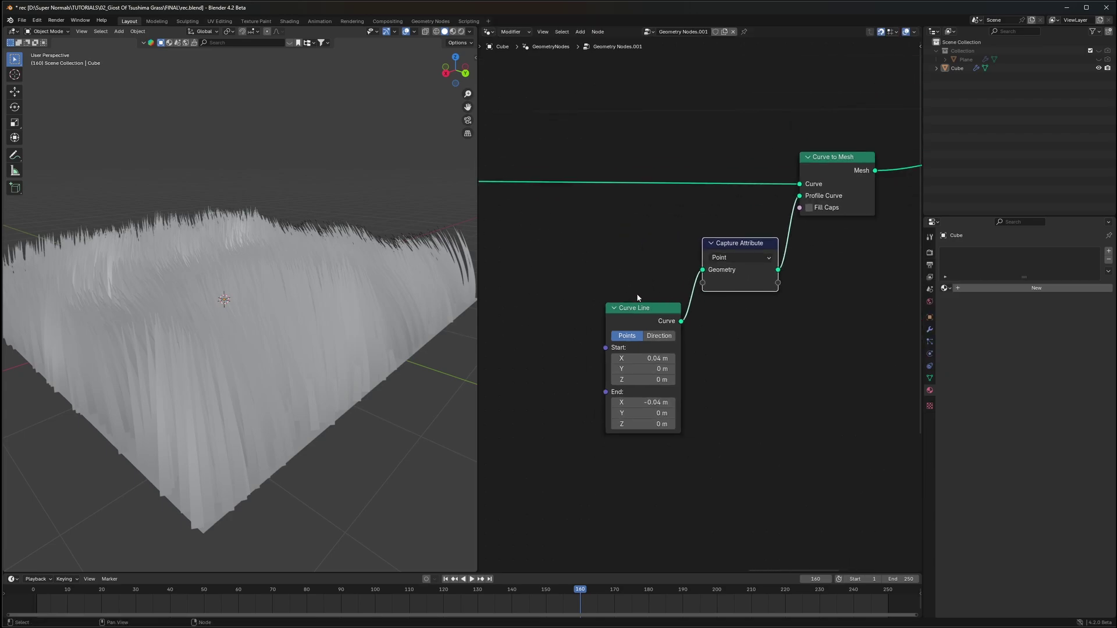
pyautogui.moveTo(636, 308); pyautogui.dragTo(591, 252)
# - Duplicate the Spline Parameter node and place the copy below the Capture Attribute node
pyautogui.scroll(-3, 588, 249)
pyautogui.moveTo(584, 243); pyautogui.dragTo(651, 248, button='middle')
pyautogui.scroll(-3, 611, 262)
pyautogui.moveTo(589, 279); pyautogui.dragTo(598, 276, button='middle')
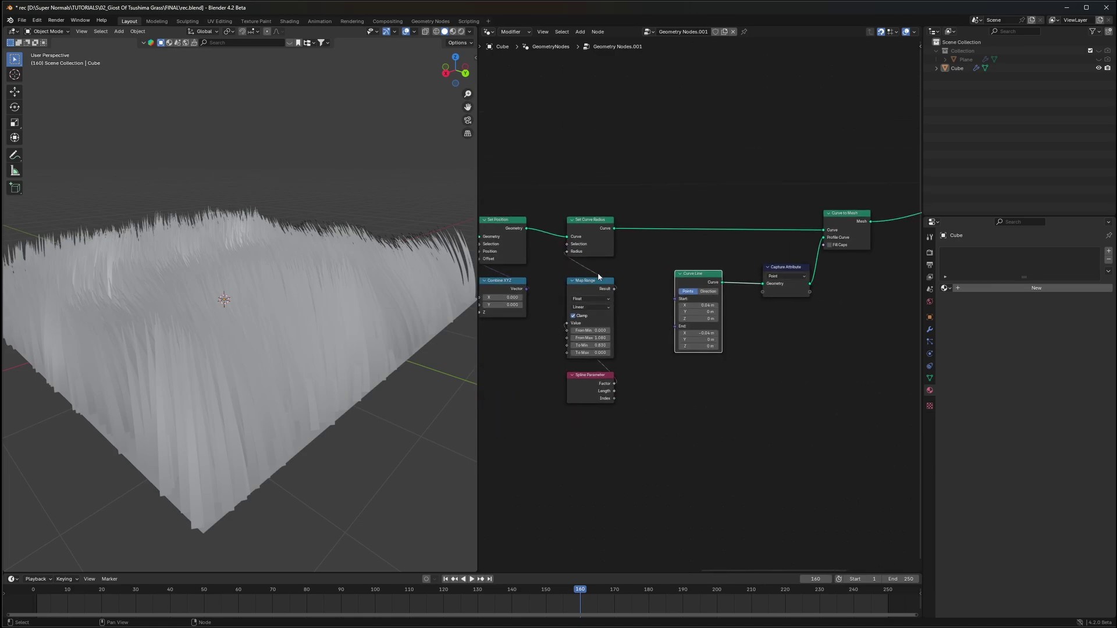
pyautogui.scroll(5, 585, 309)
pyautogui.click(541, 432)
pyautogui.hotkey('shift', 'd')
pyautogui.click(829, 345)
pyautogui.scroll(4, 844, 334)
pyautogui.moveTo(854, 331); pyautogui.dragTo(681, 353, button='middle')
pyautogui.scroll(3, 701, 264)
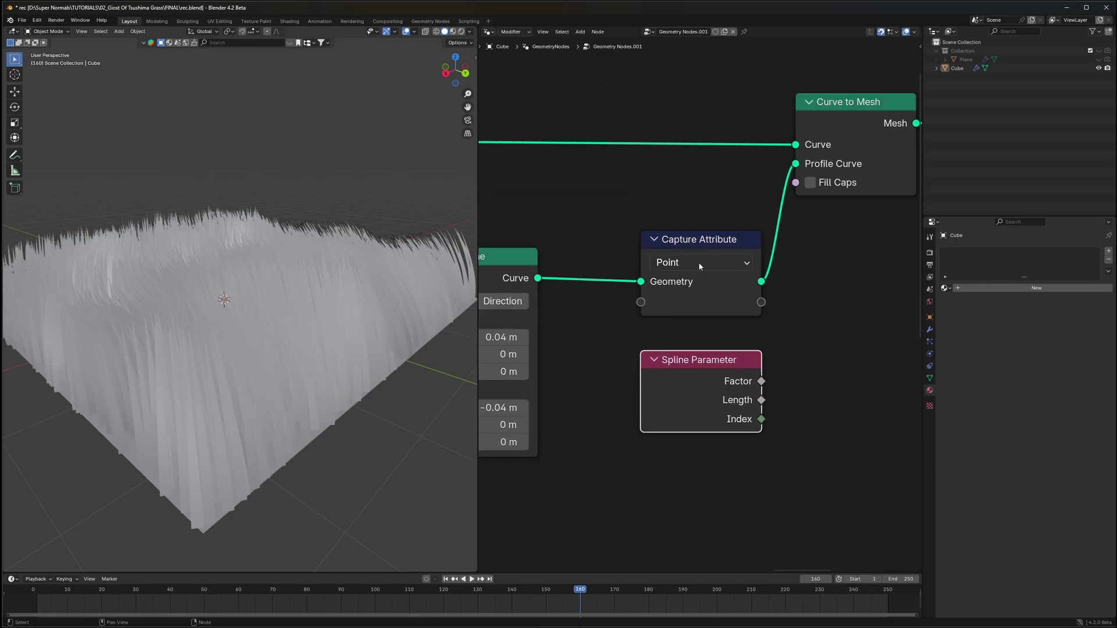
# - Capture the new Spline Parameter's Factor in the Capture Attribute node on the profile curve
pyautogui.moveTo(679, 245); pyautogui.dragTo(675, 241)
pyautogui.scroll(-2, 665, 256)
pyautogui.moveTo(515, 283); pyautogui.dragTo(567, 277)
pyautogui.moveTo(752, 370); pyautogui.dragTo(767, 358)
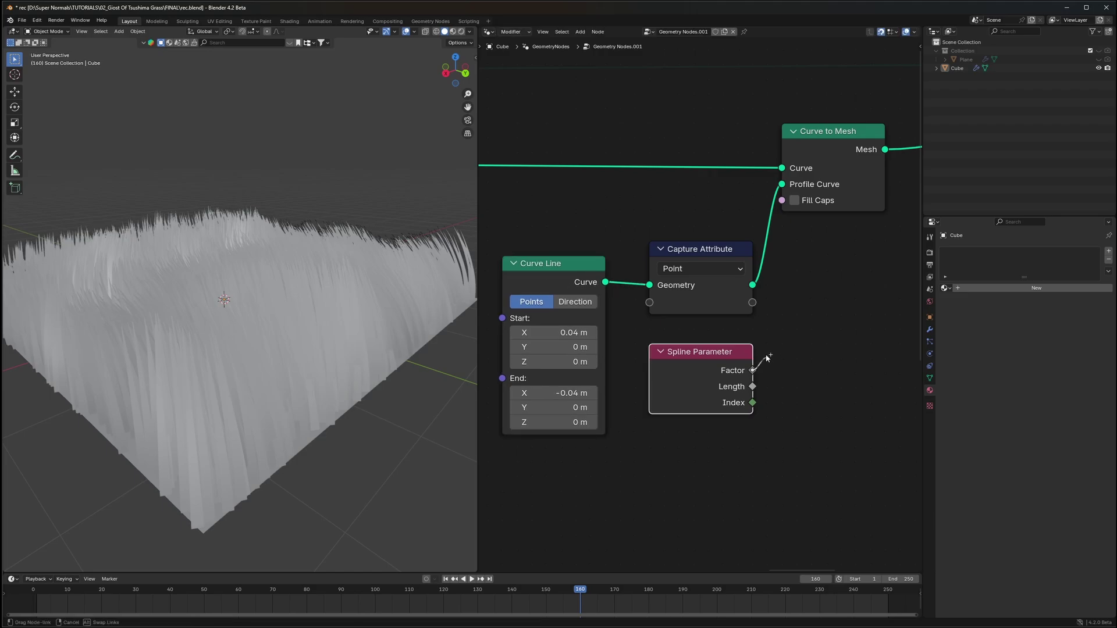
pyautogui.moveTo(645, 307); pyautogui.dragTo(644, 308)
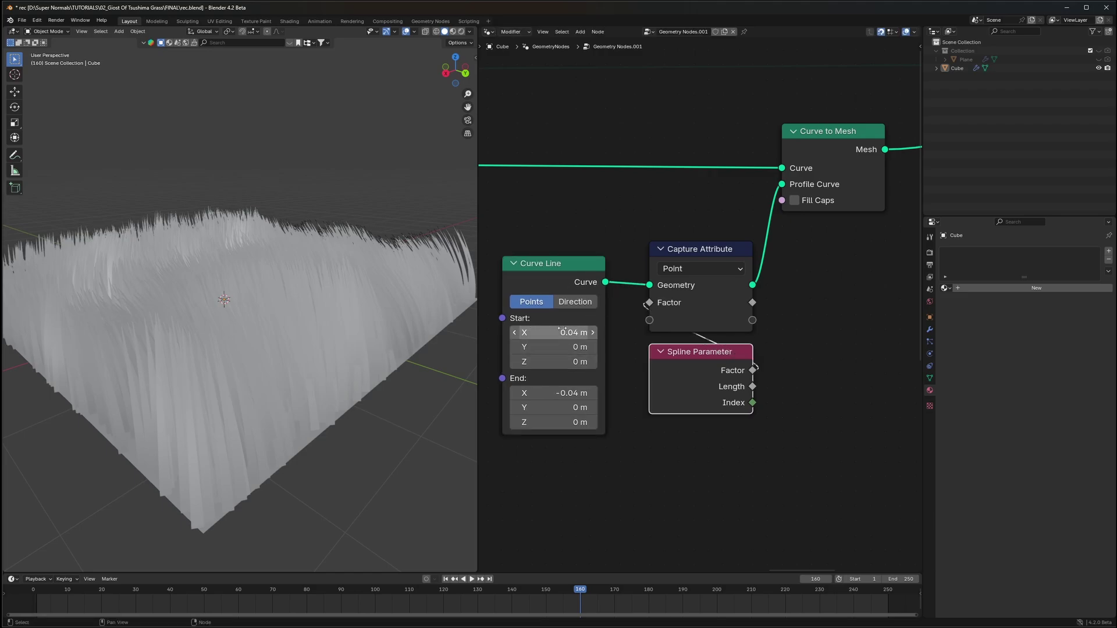
pyautogui.press('-')
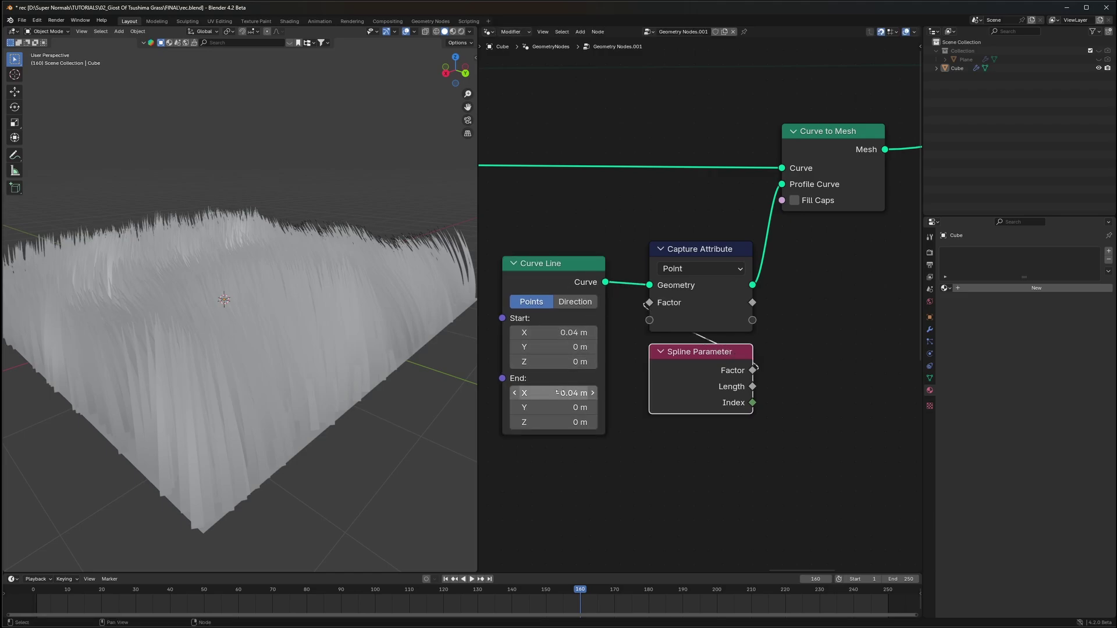
# - Insert a Store Named Attribute node between Curve to Mesh and Join Geometry
pyautogui.scroll(-3, 750, 325)
pyautogui.hotkey('shift', 'a')
pyautogui.click(777, 298)
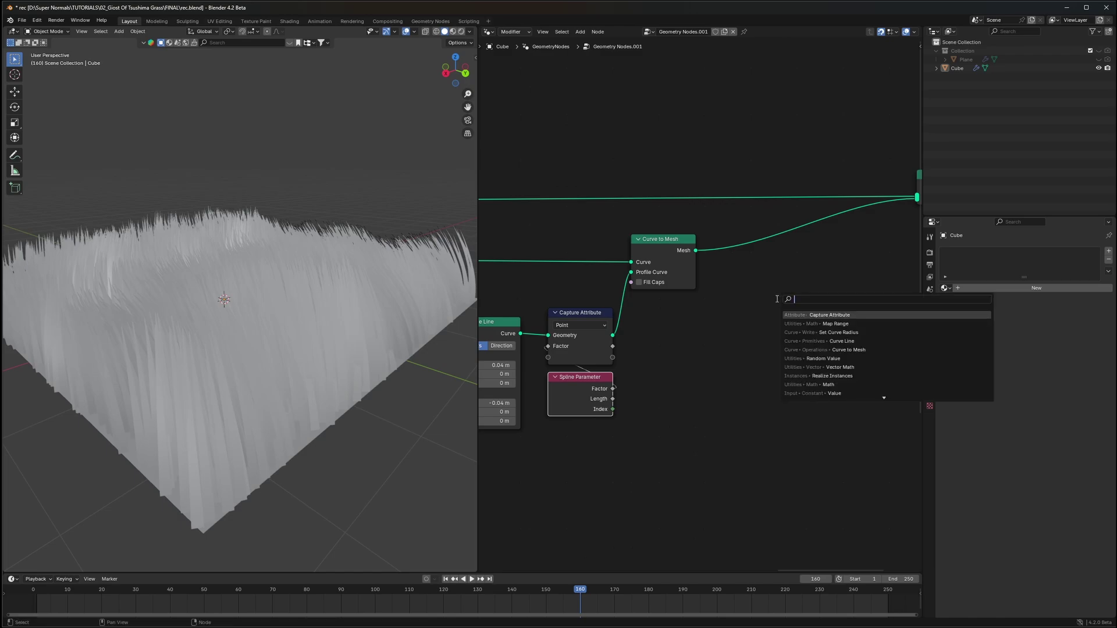
pyautogui.write('store na')
pyautogui.press('Return')
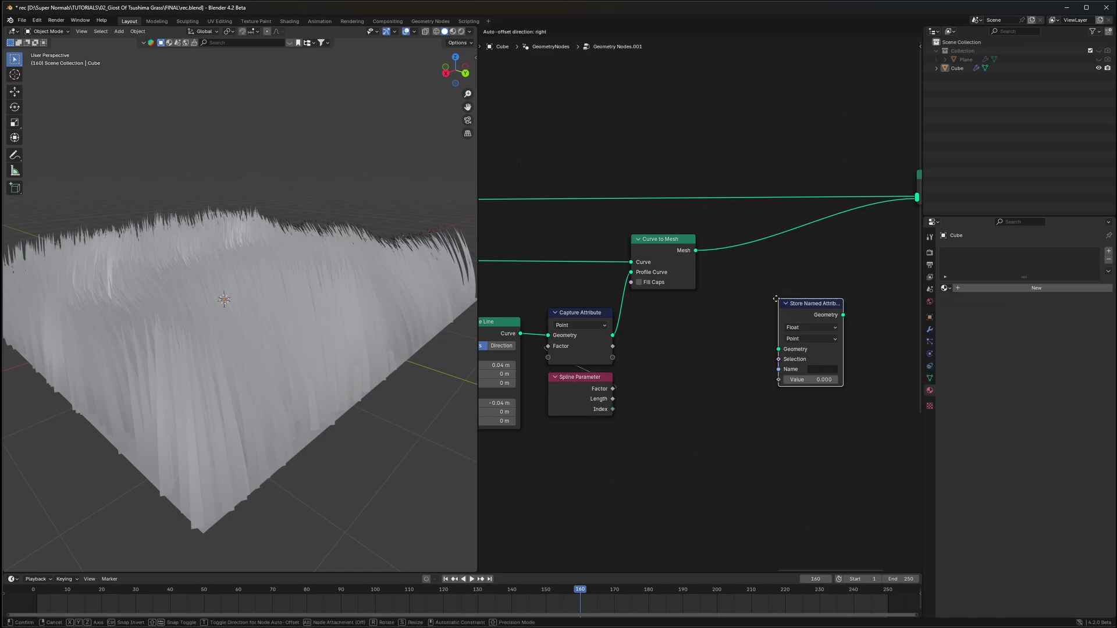
pyautogui.click(739, 218)
# - Name the stored attribute UV and set its data type to Vector
pyautogui.scroll(2, 698, 326)
pyautogui.click(826, 274)
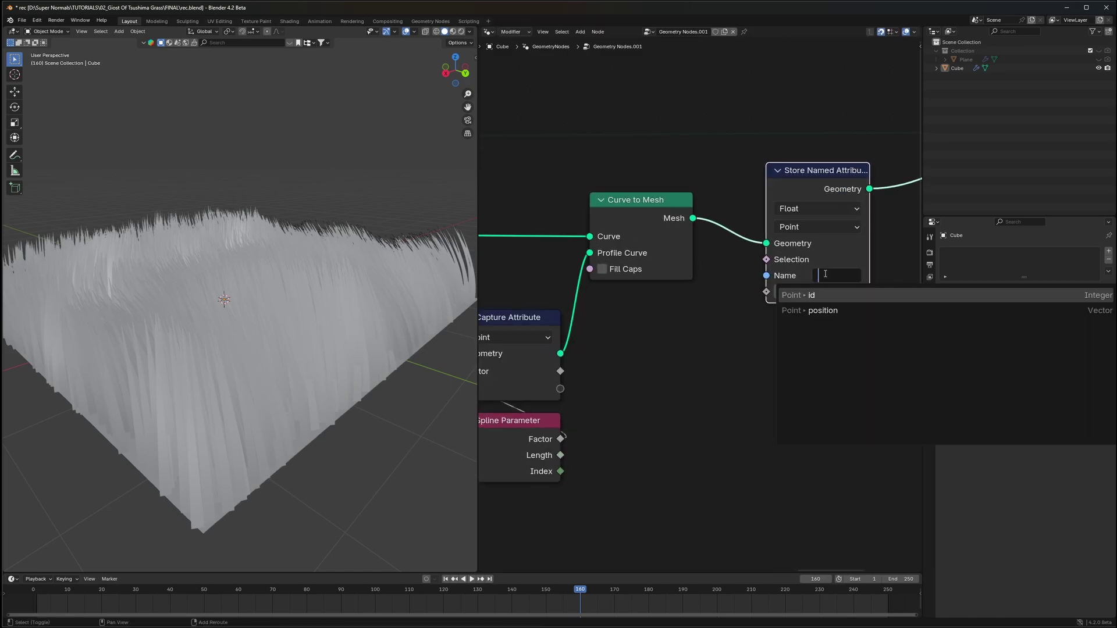
pyautogui.write('UV')
pyautogui.press('Return')
pyautogui.click(815, 209)
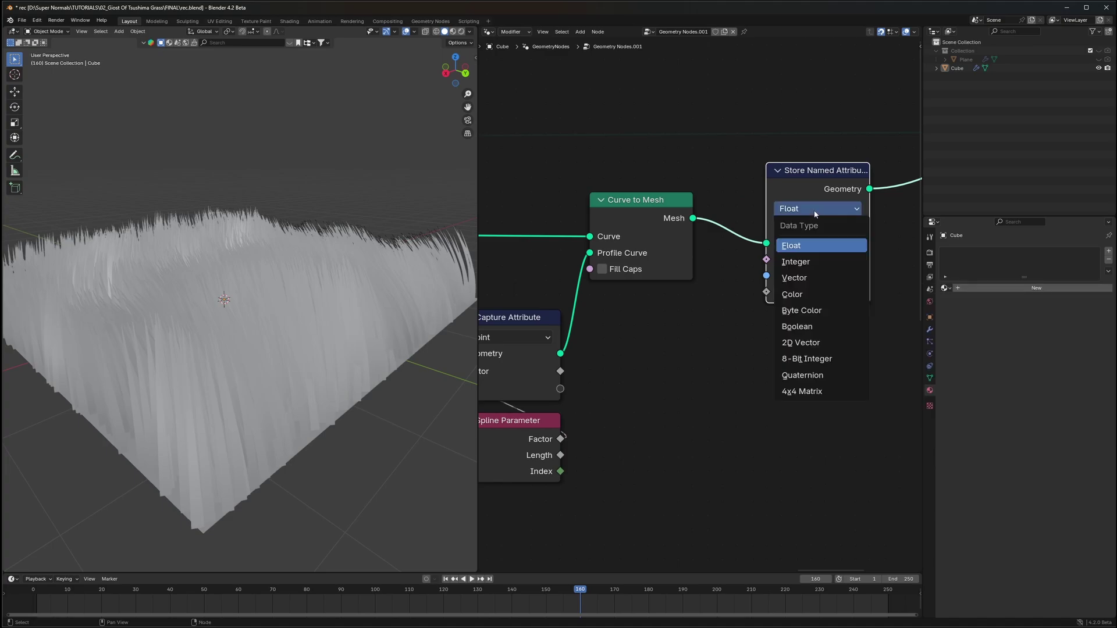
pyautogui.click(809, 281)
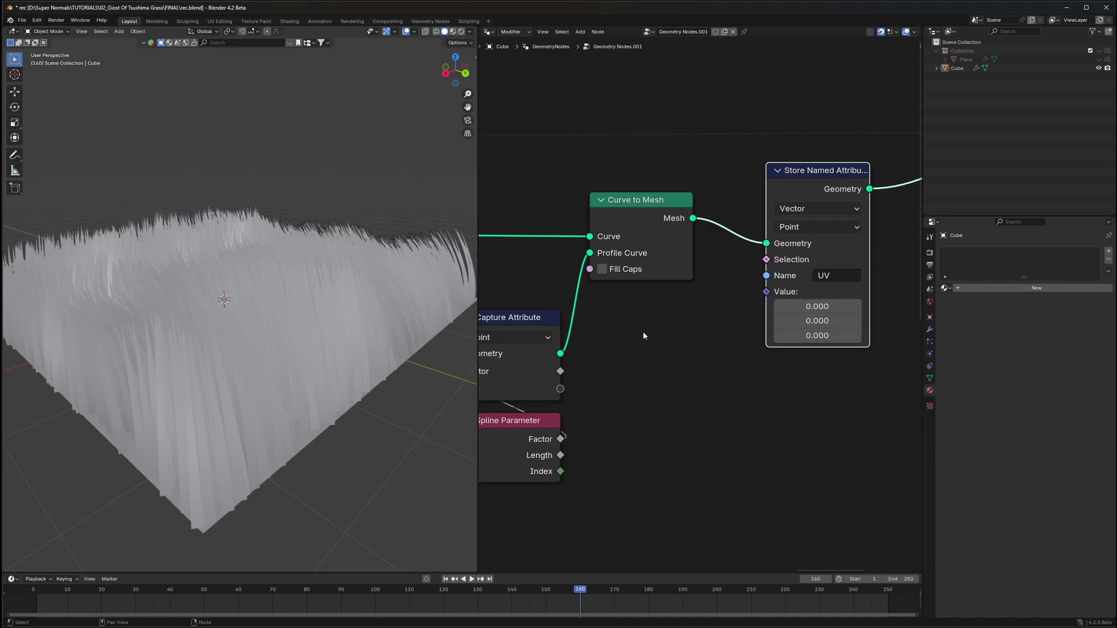
# - Add a Combine XYZ node between the profile's Capture Attribute and Store Named Attribute
pyautogui.scroll(-1, 617, 353)
pyautogui.moveTo(614, 355); pyautogui.dragTo(665, 355, button='middle')
pyautogui.hotkey('shift', 'a')
pyautogui.click(755, 352)
pyautogui.write('combine xyz')
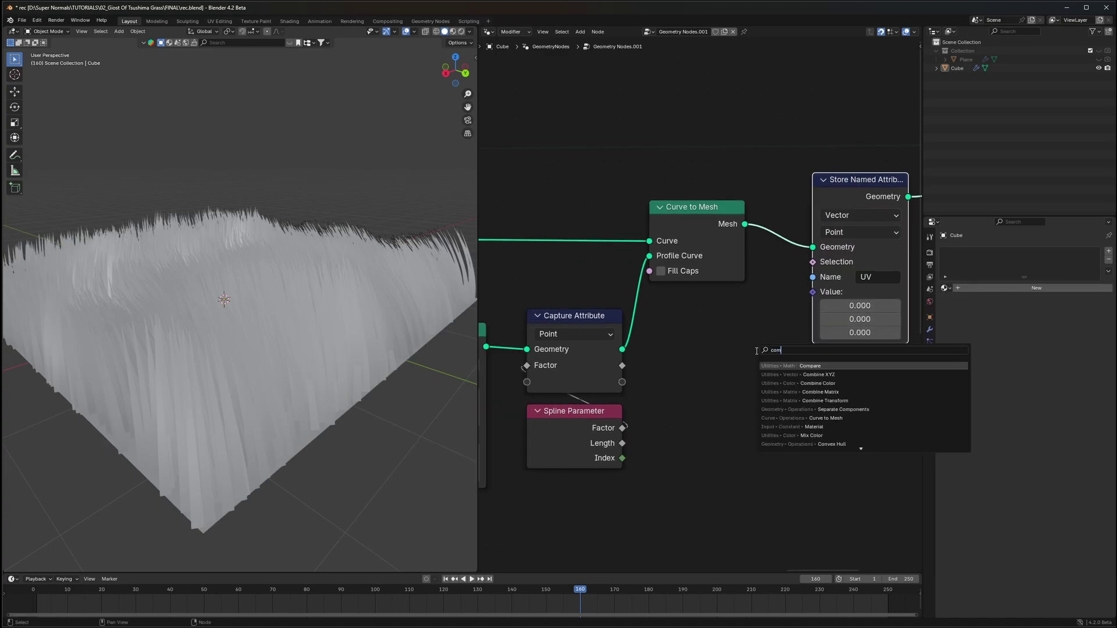
pyautogui.press('Return')
pyautogui.click(660, 325)
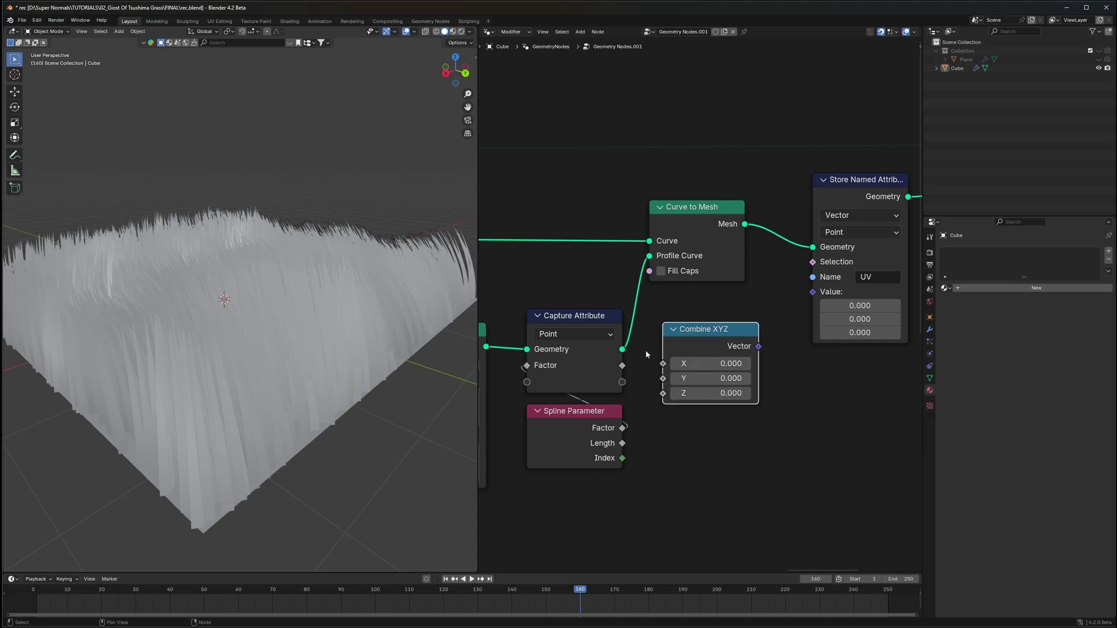
# - Connect the captured Factor to Combine XYZ's X and its Vector to the Value of Store Named Attribute
pyautogui.click(622, 370)
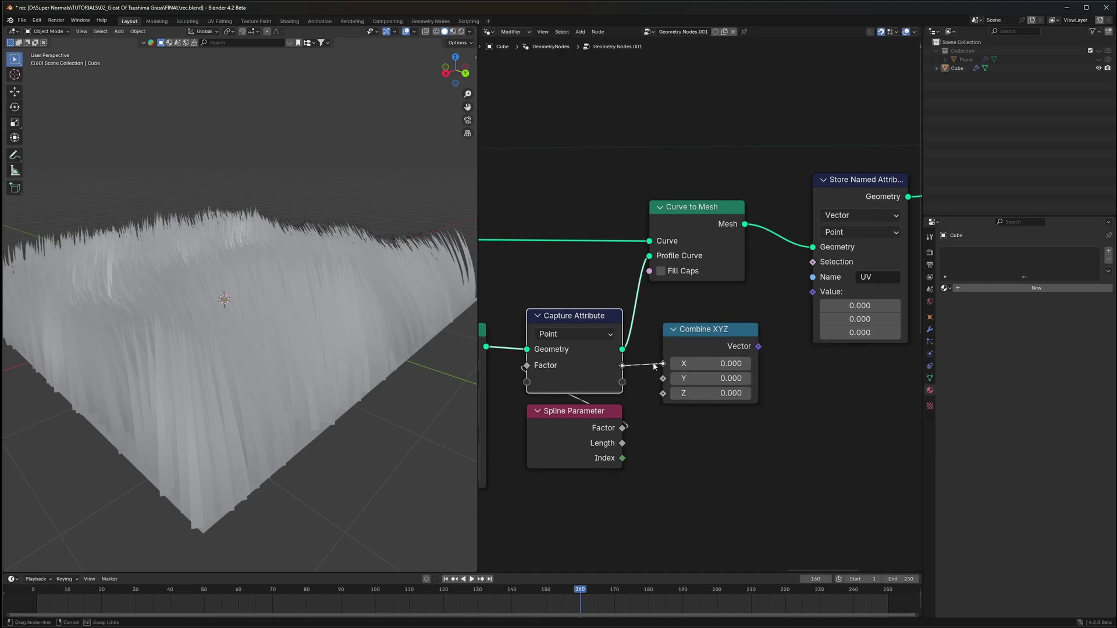
pyautogui.moveTo(655, 366); pyautogui.dragTo(663, 365)
pyautogui.moveTo(758, 347); pyautogui.dragTo(813, 292)
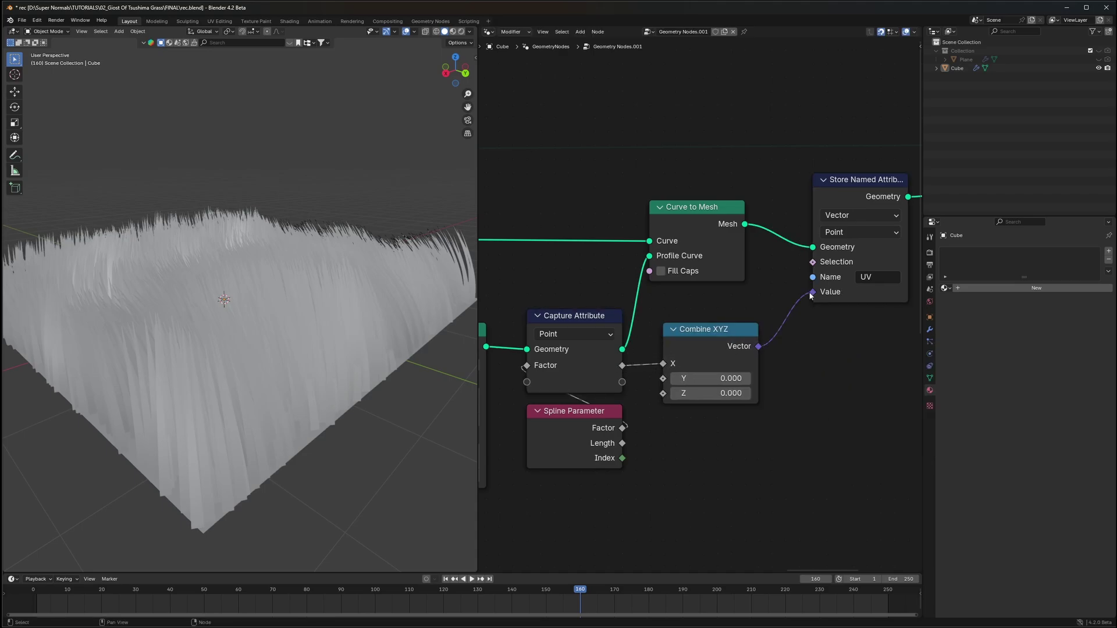
# - Insert a Capture Attribute node between Realize Instances and Set Position
pyautogui.scroll(2, 700, 304)
pyautogui.moveTo(702, 446); pyautogui.dragTo(749, 389, button='middle')
pyautogui.scroll(-8, 749, 389)
pyautogui.moveTo(582, 372); pyautogui.dragTo(805, 422, button='middle')
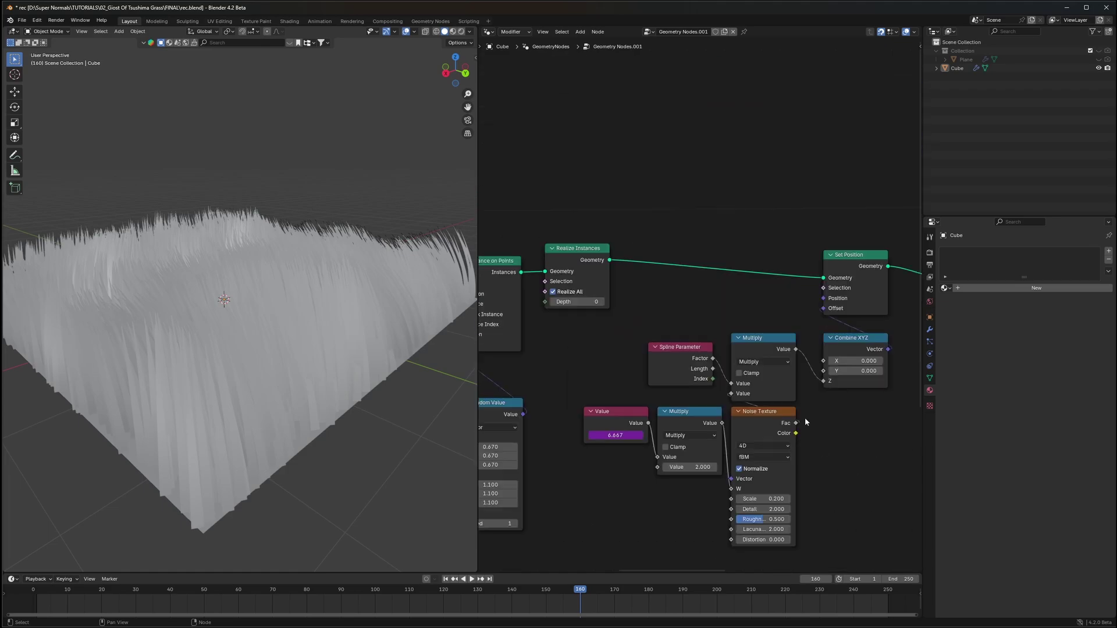
pyautogui.moveTo(633, 296); pyautogui.dragTo(643, 334, button='middle')
pyautogui.scroll(4, 643, 334)
pyautogui.moveTo(555, 300); pyautogui.dragTo(583, 308)
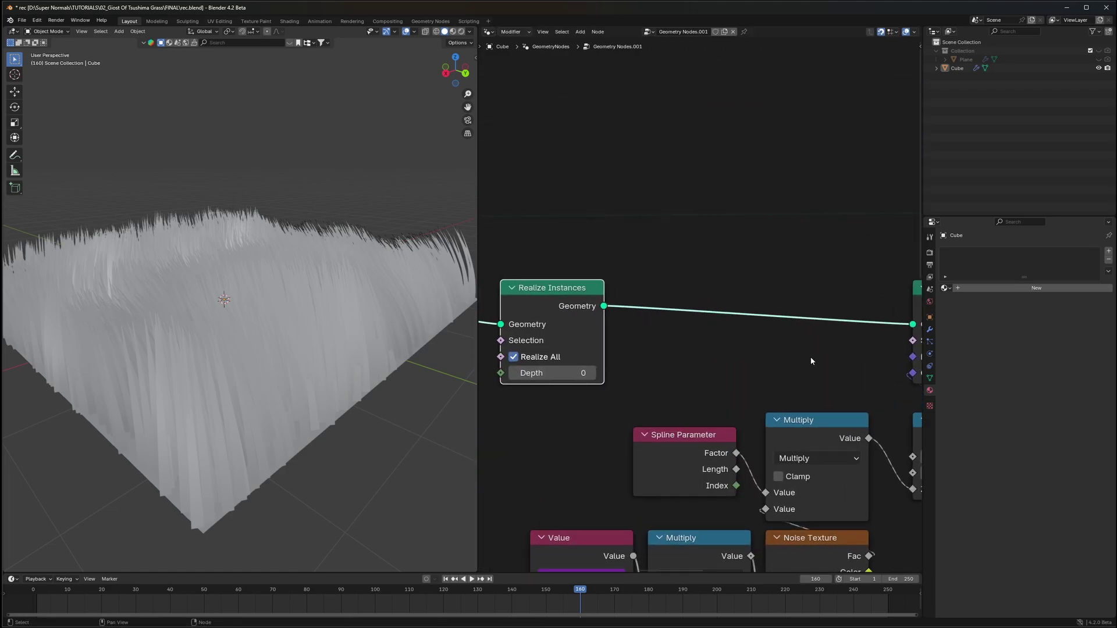
pyautogui.scroll(-2, 698, 337)
pyautogui.hotkey('shift', 'a')
pyautogui.write('s')
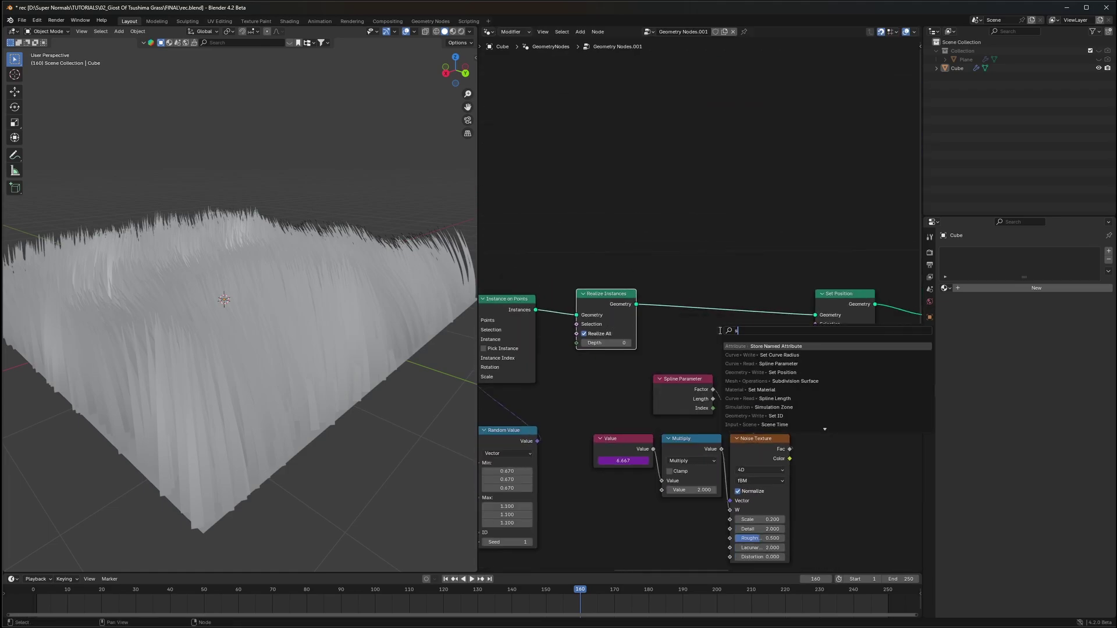
pyautogui.press('BackSpace')
pyautogui.write('capture')
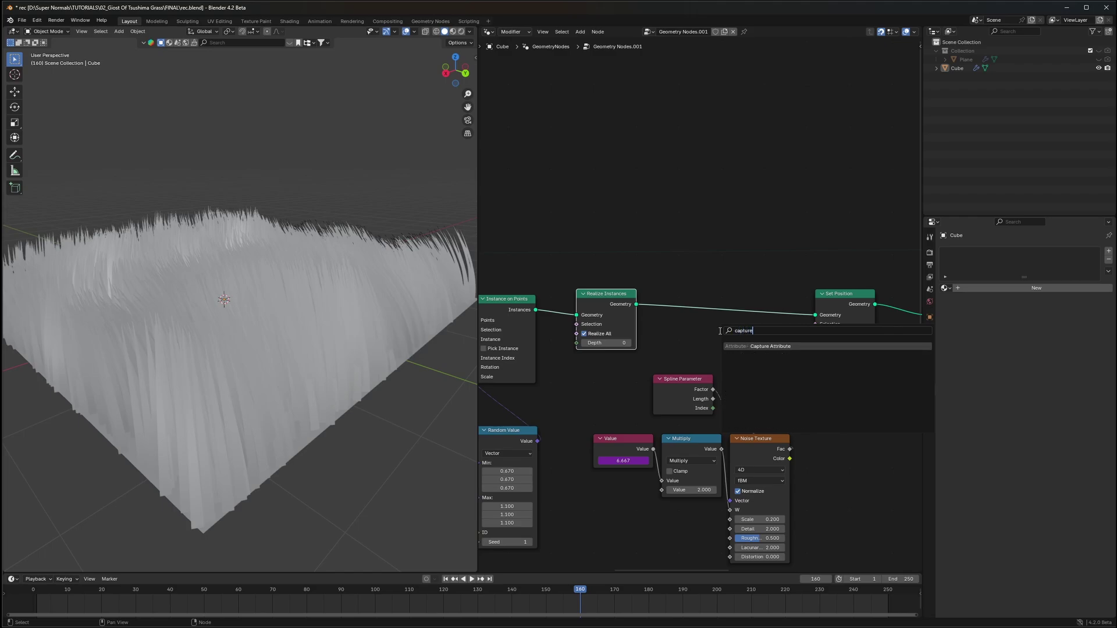
pyautogui.click(756, 346)
pyautogui.click(722, 309)
pyautogui.scroll(4, 720, 407)
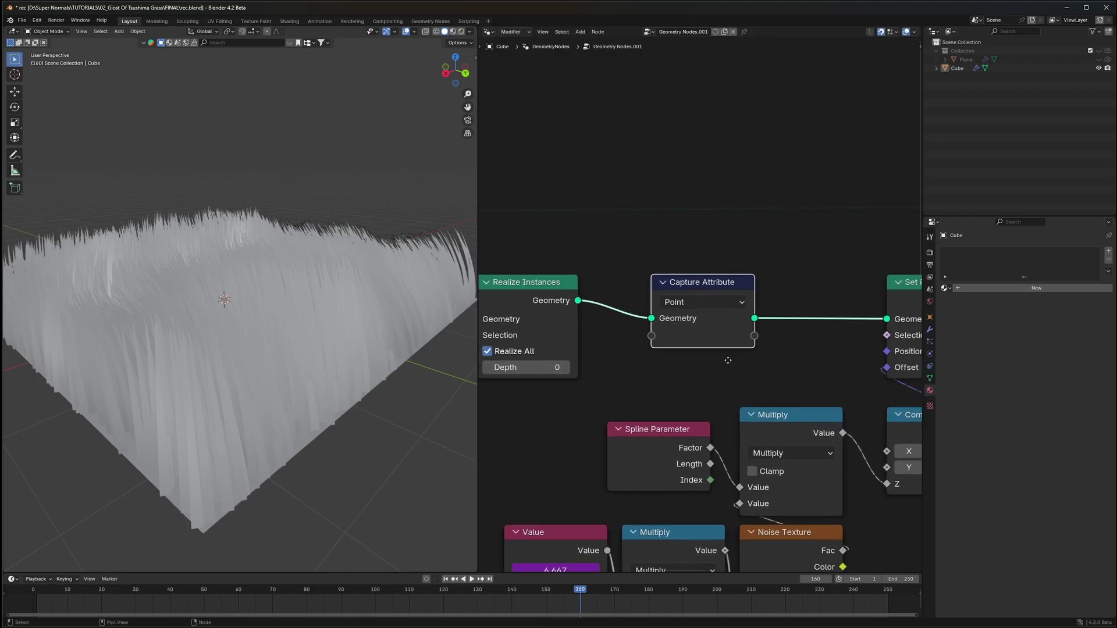
# - Capture the blade Spline Parameter's Factor in the new Capture Attribute and connect it to the Y input of the UV Combine XYZ
pyautogui.moveTo(709, 499); pyautogui.dragTo(719, 496)
pyautogui.moveTo(603, 366); pyautogui.dragTo(767, 367)
pyautogui.scroll(-5, 529, 316)
pyautogui.scroll(4, 716, 365)
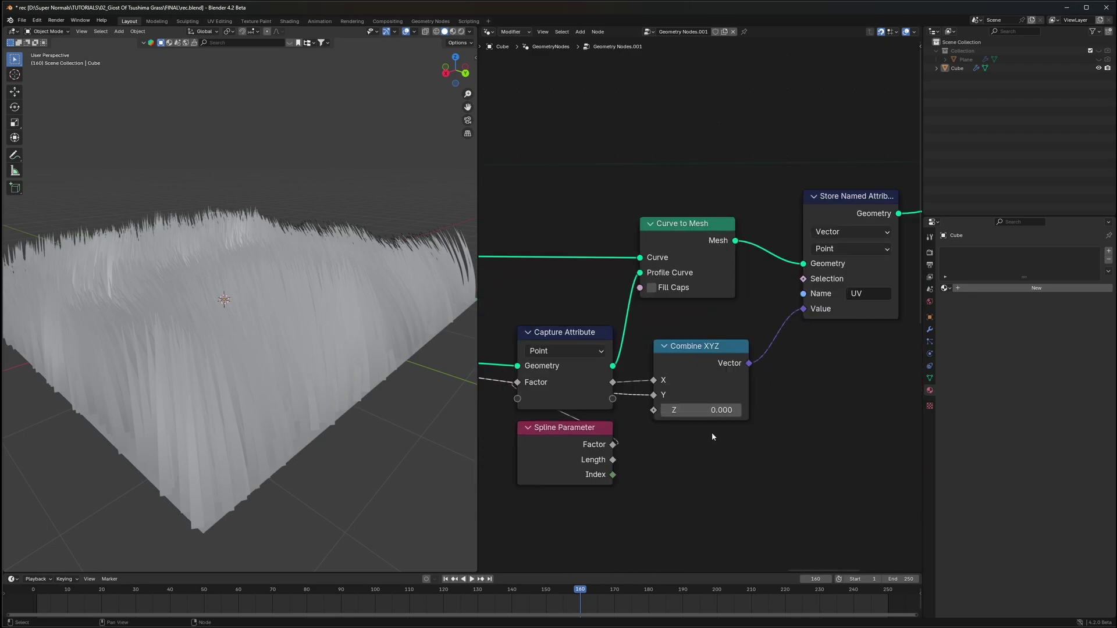
# - Split off a Shader Editor area below the geometry nodes and select the grass field object
pyautogui.scroll(-2, 830, 387)
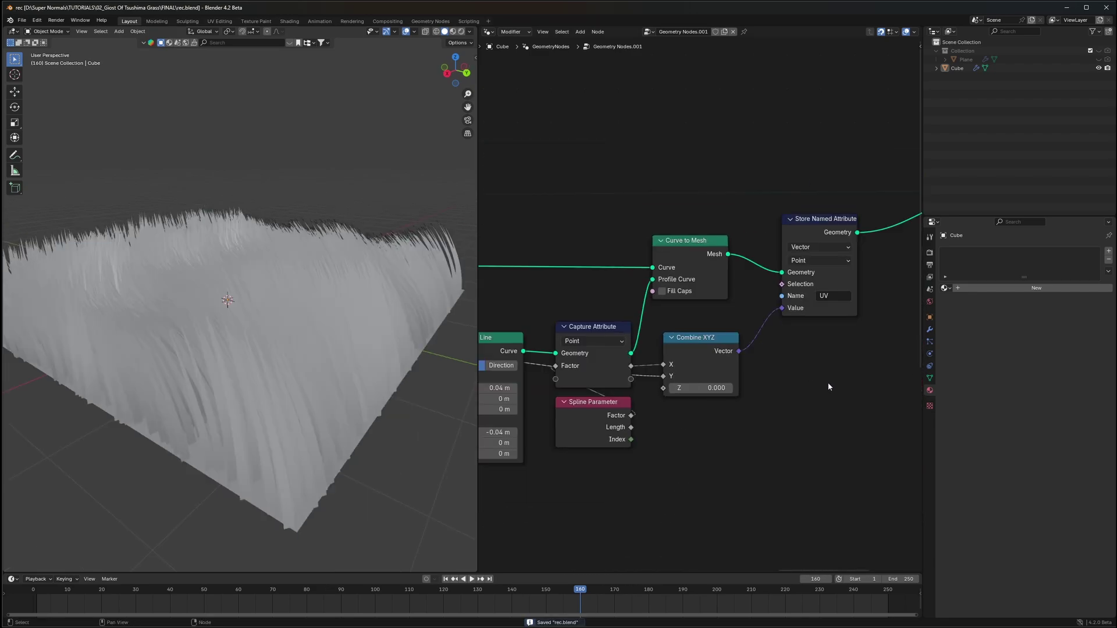
pyautogui.moveTo(921, 569); pyautogui.dragTo(917, 250)
pyautogui.click(488, 254)
pyautogui.click(514, 338)
pyautogui.click(417, 273)
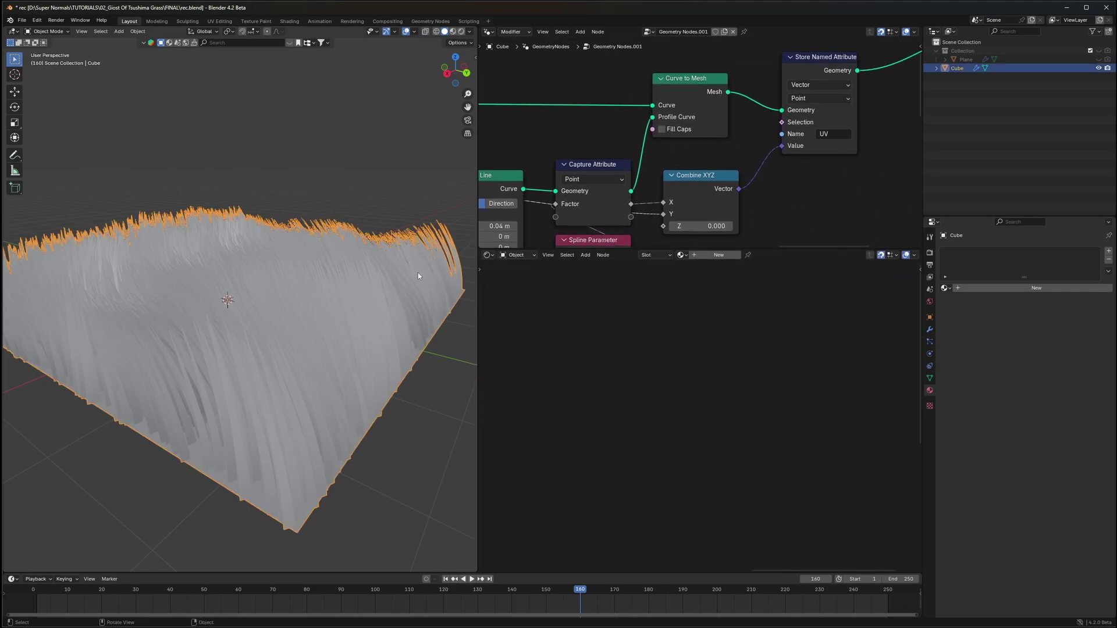
# - Insert a Set Material node between Store Named Attribute and Join Geometry, and assign it a new material named GRASS
pyautogui.scroll(-2, 818, 172)
pyautogui.moveTo(818, 172); pyautogui.dragTo(685, 199, button='middle')
pyautogui.scroll(-1, 702, 141)
pyautogui.moveTo(644, 141); pyautogui.dragTo(643, 169)
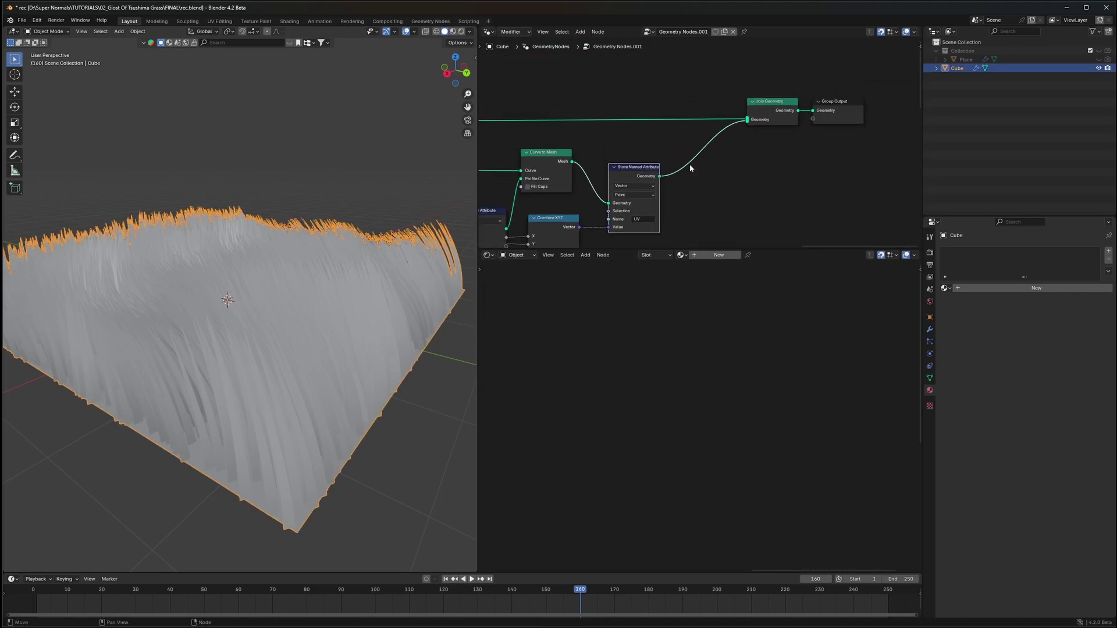
pyautogui.hotkey('shift', 'a')
pyautogui.write('s')
pyautogui.write('m')
pyautogui.click(764, 175)
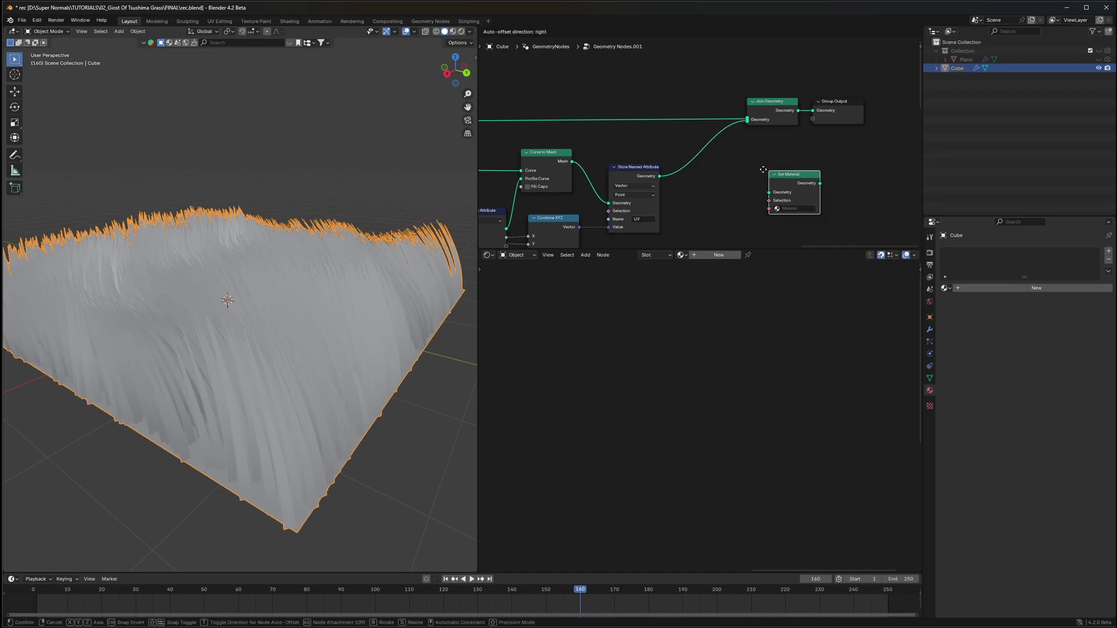
pyautogui.click(694, 145)
pyautogui.click(1003, 290)
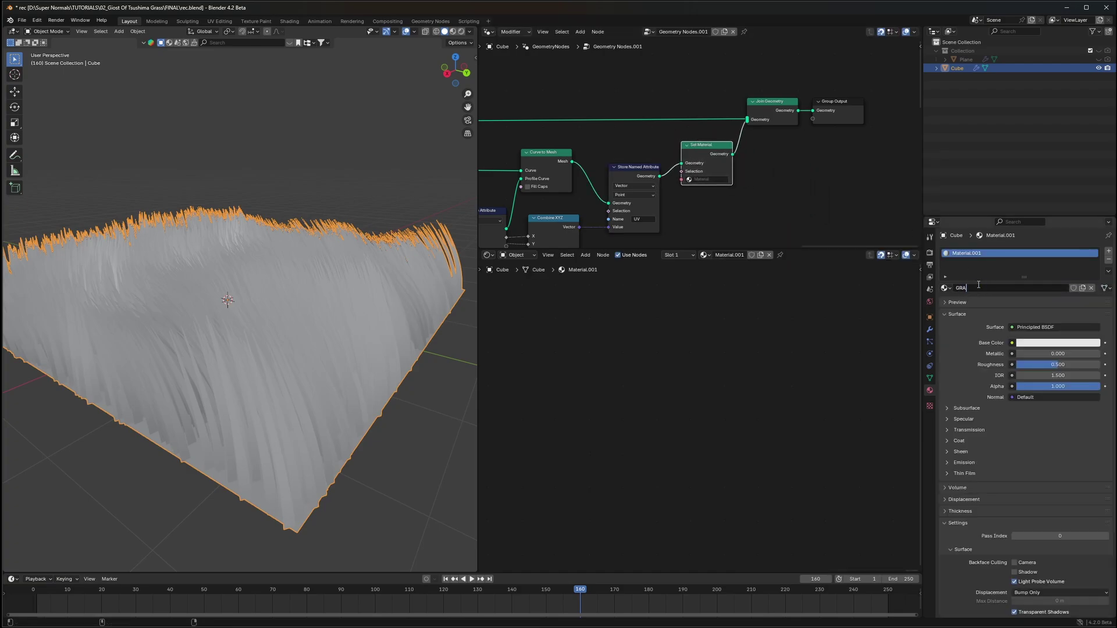
pyautogui.click(726, 178)
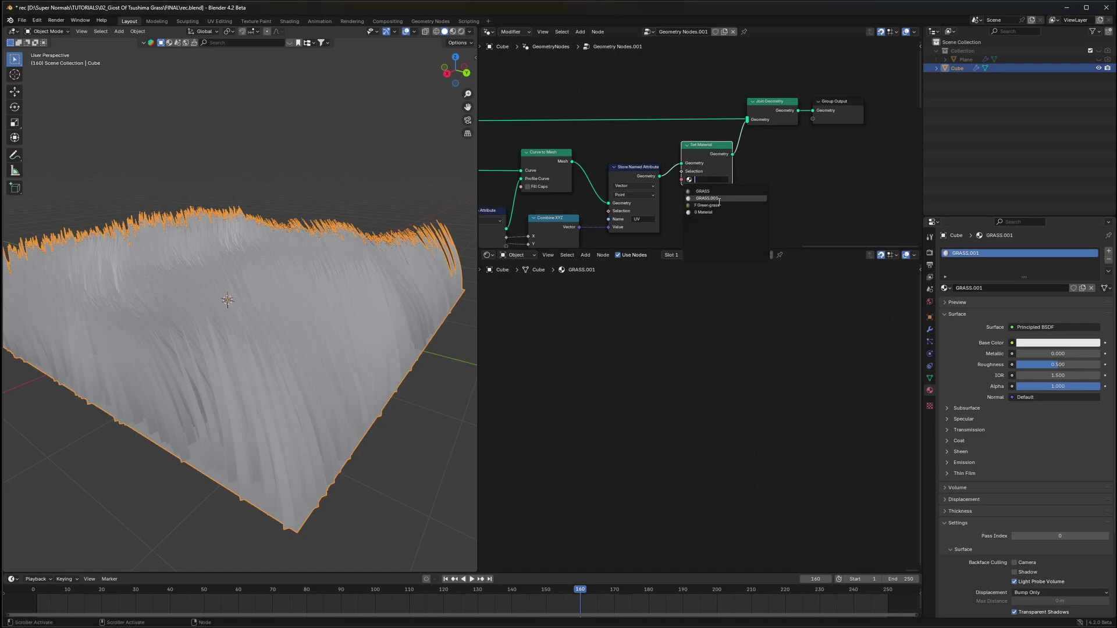
# - Add an Attribute node to the grass material, using the UVMap attribute entry
pyautogui.hotkey('shift', 'a')
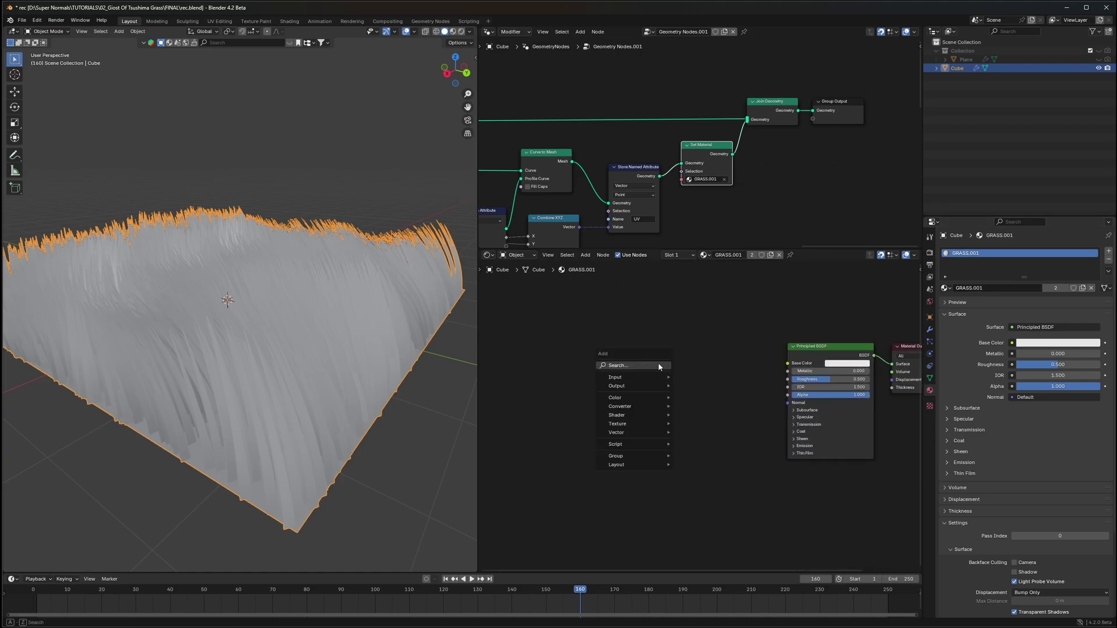
pyautogui.click(658, 362)
pyautogui.write('atrr')
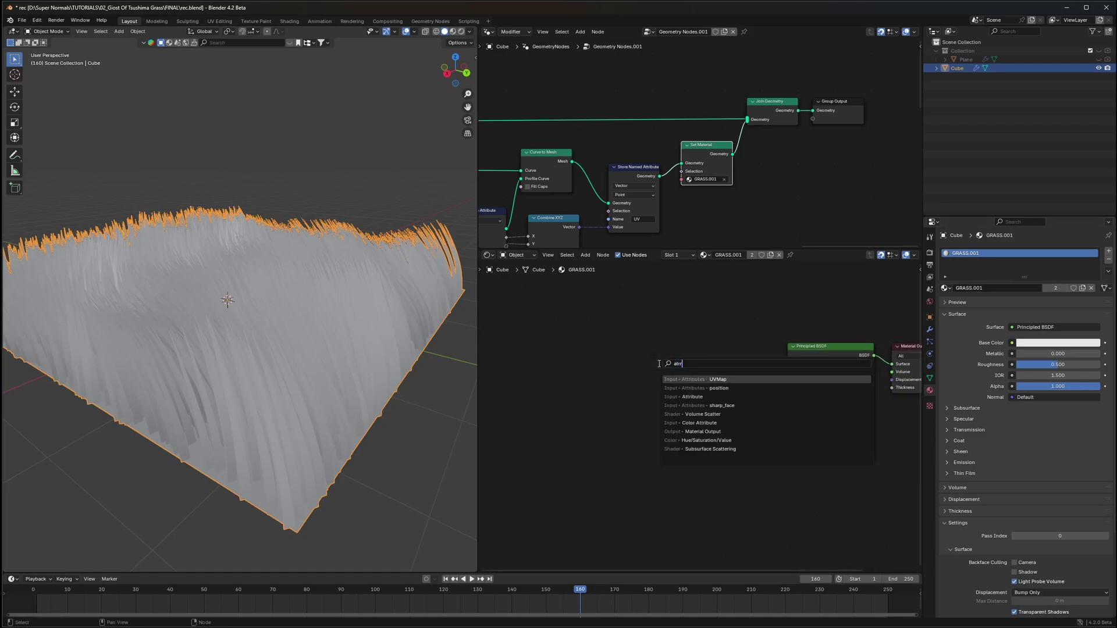
pyautogui.click(727, 377)
pyautogui.click(599, 338)
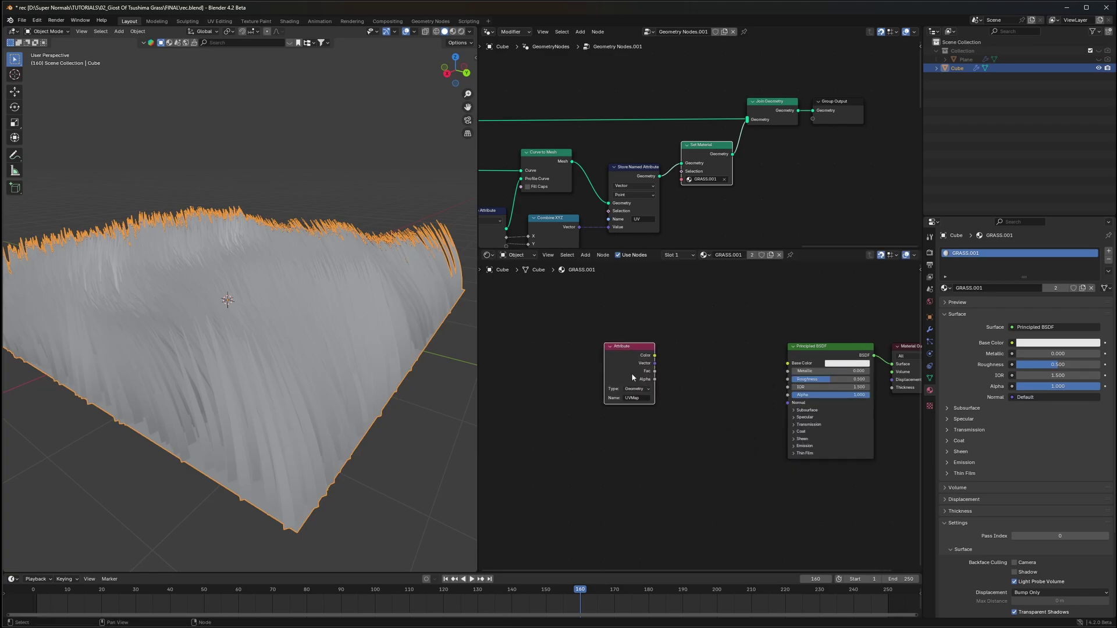
# - Set the Attribute node's name to UV, matching the name used in Store Named Attribute
pyautogui.scroll(5, 690, 407)
pyautogui.moveTo(681, 413); pyautogui.dragTo(725, 427, button='middle')
pyautogui.moveTo(646, 372); pyautogui.dragTo(667, 394)
pyautogui.click(671, 423)
pyautogui.click(640, 219)
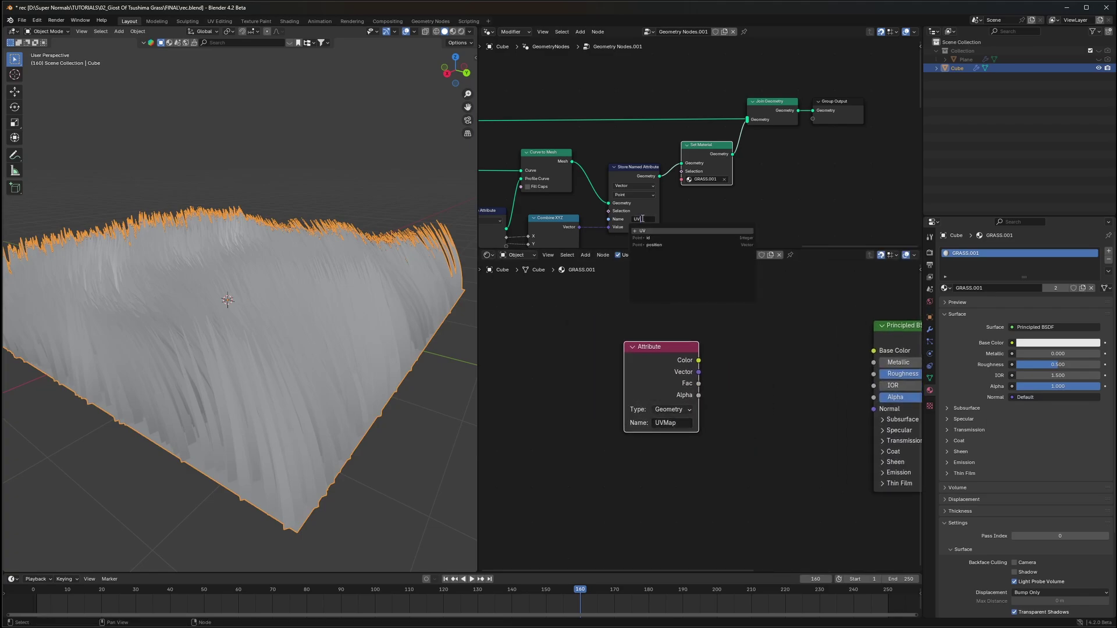
pyautogui.click(645, 231)
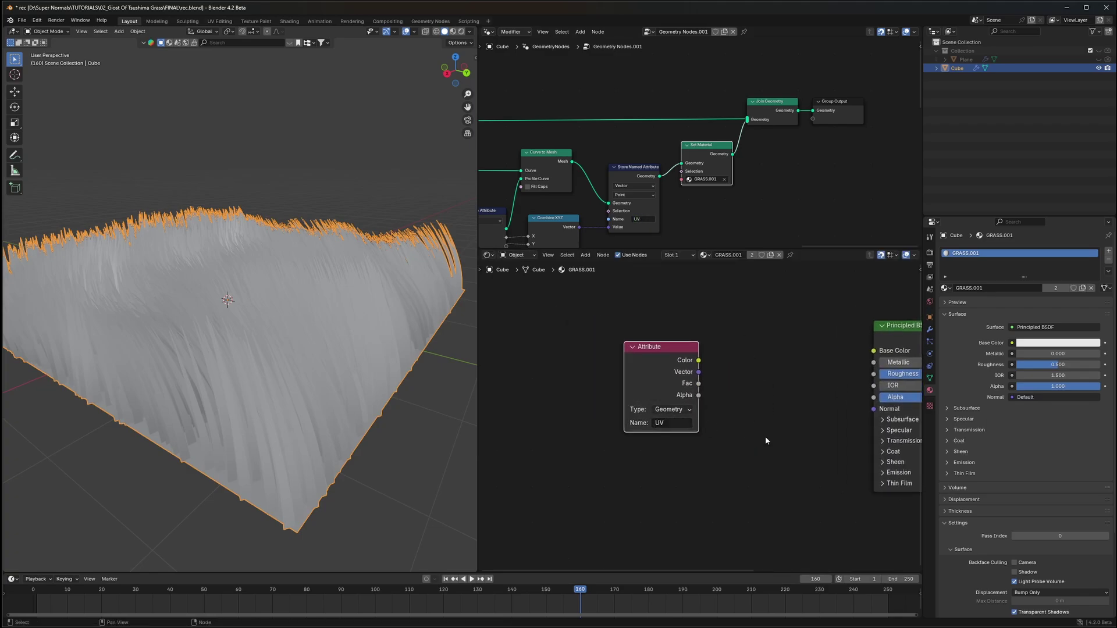
# - Make room beside the Attribute node and add an Image Texture node between it and the Principled BSDF
pyautogui.moveTo(680, 378); pyautogui.dragTo(627, 375)
pyautogui.scroll(2, 722, 416)
pyautogui.scroll(-3, 718, 416)
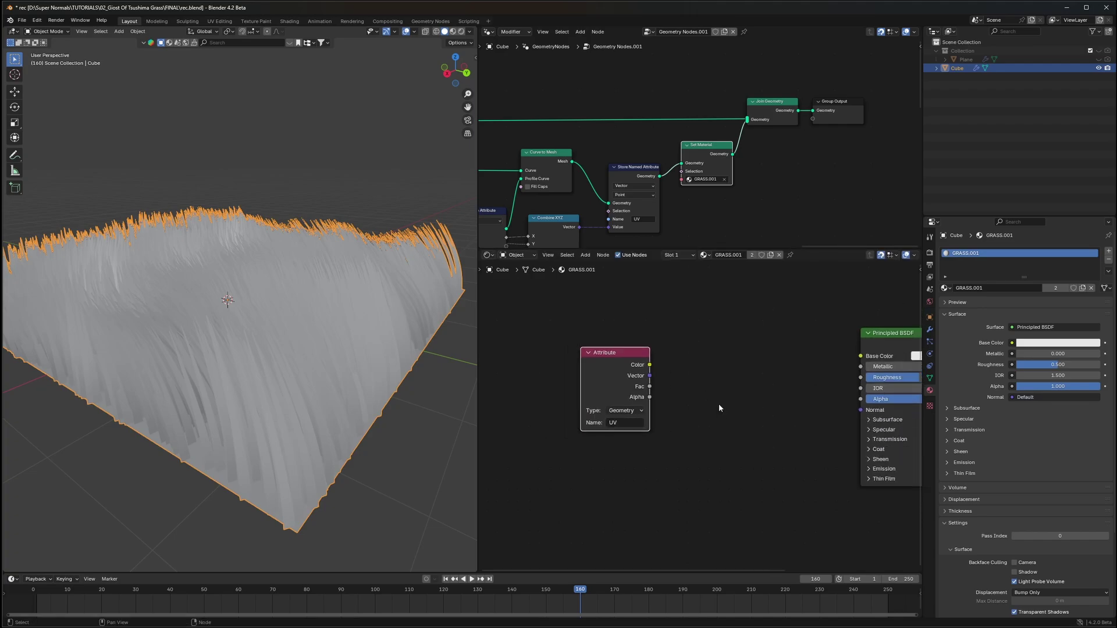
pyautogui.moveTo(719, 408); pyautogui.dragTo(747, 399, button='middle')
pyautogui.moveTo(657, 379); pyautogui.dragTo(608, 388)
pyautogui.click(696, 372)
pyautogui.hotkey('shift', 'a')
pyautogui.click(714, 368)
pyautogui.write('i')
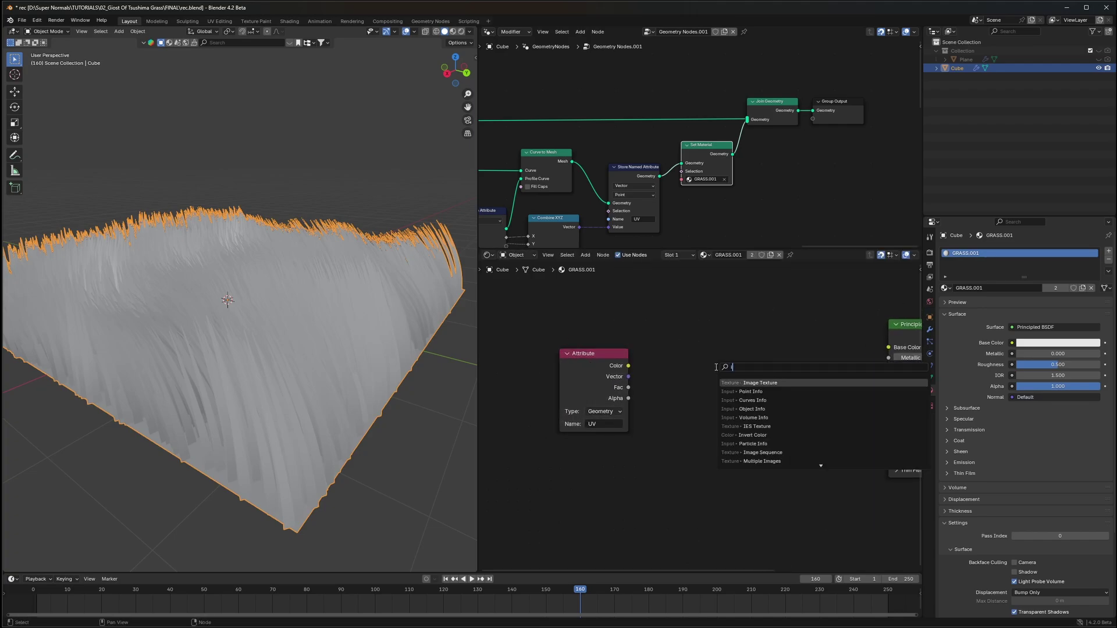
pyautogui.write('mage')
pyautogui.press('Return')
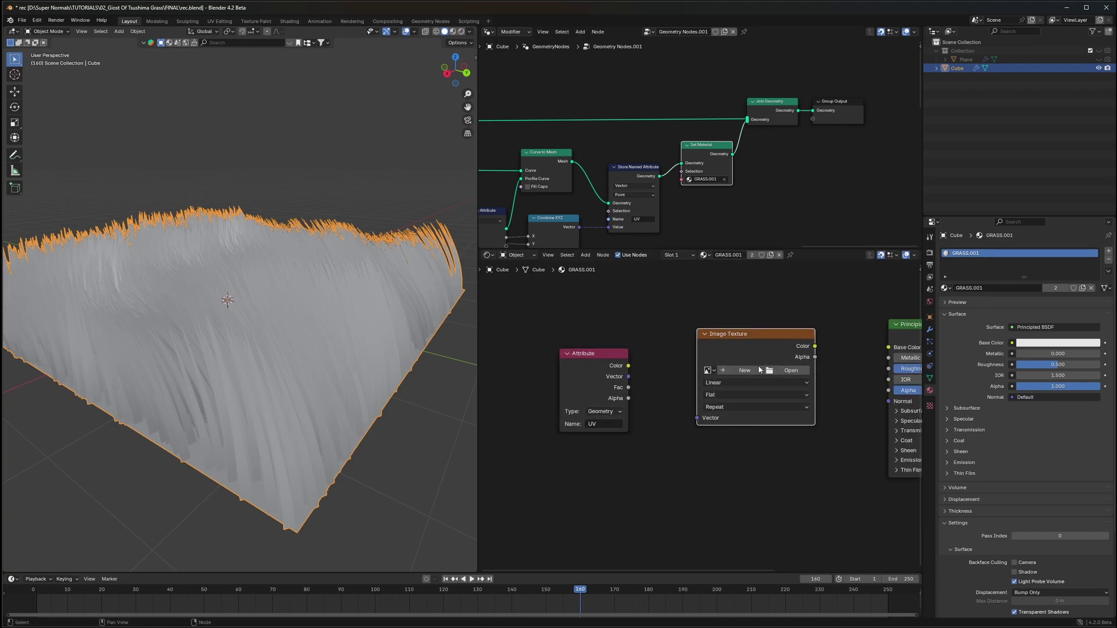
# - Load Atlas-127-A_basecolor.jpg between the Attribute's Vector and the Base Color, and show the viewport in rendered shading
pyautogui.click(786, 374)
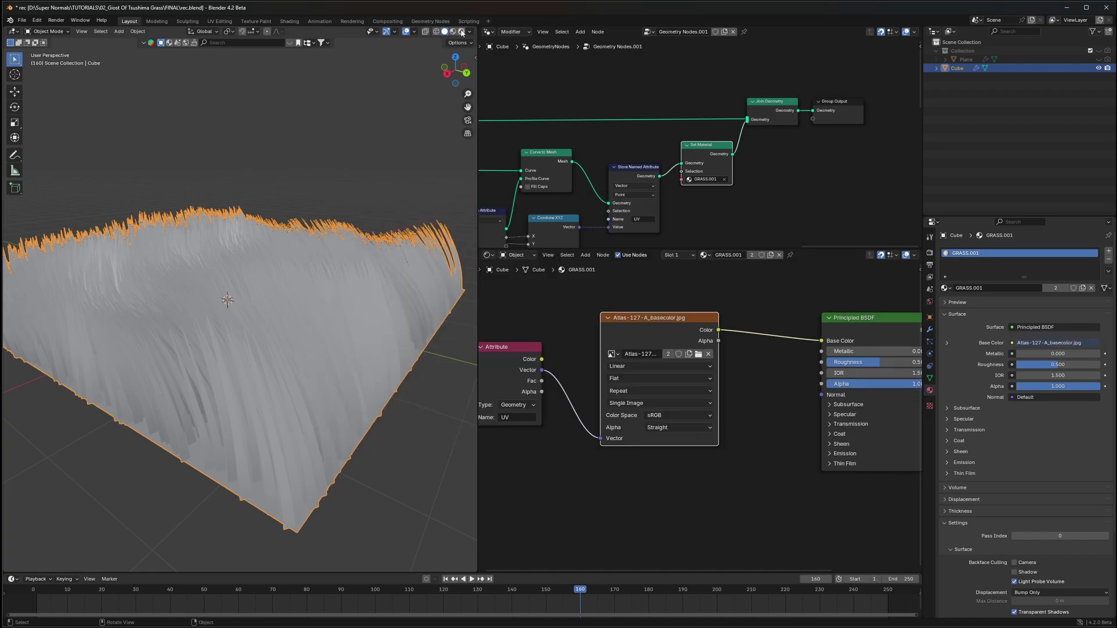
pyautogui.click(461, 32)
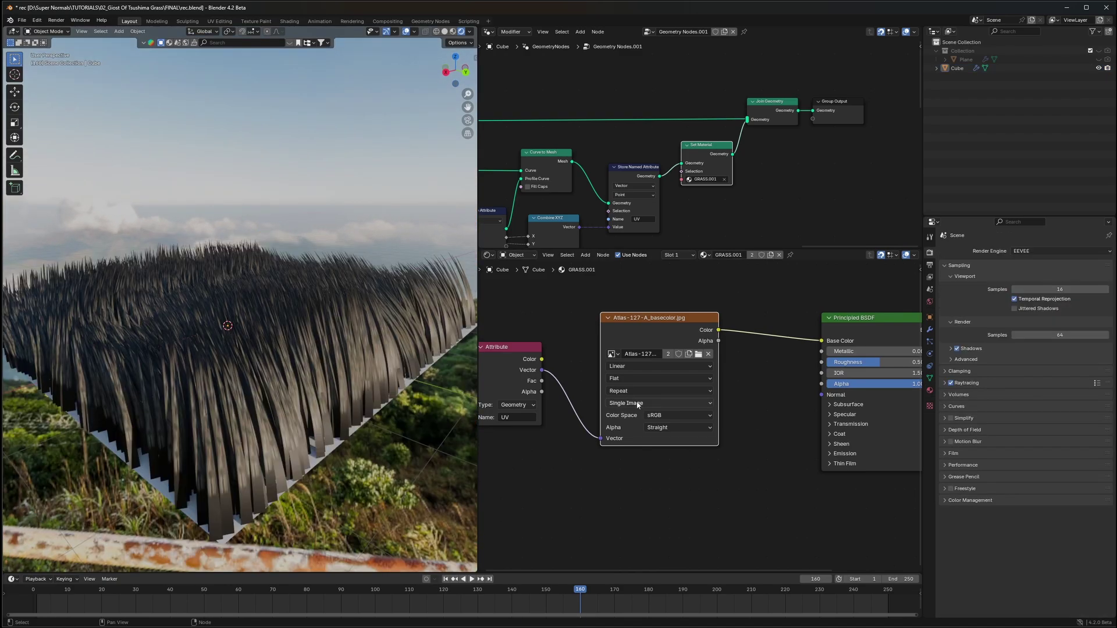
# - Add a Mapping node between the Attribute node and the base color image texture
pyautogui.moveTo(637, 402); pyautogui.dragTo(739, 401, button='middle')
pyautogui.scroll(-3, 637, 382)
pyautogui.moveTo(637, 382); pyautogui.dragTo(684, 379, button='middle')
pyautogui.scroll(5, 674, 366)
pyautogui.moveTo(673, 366); pyautogui.dragTo(546, 369)
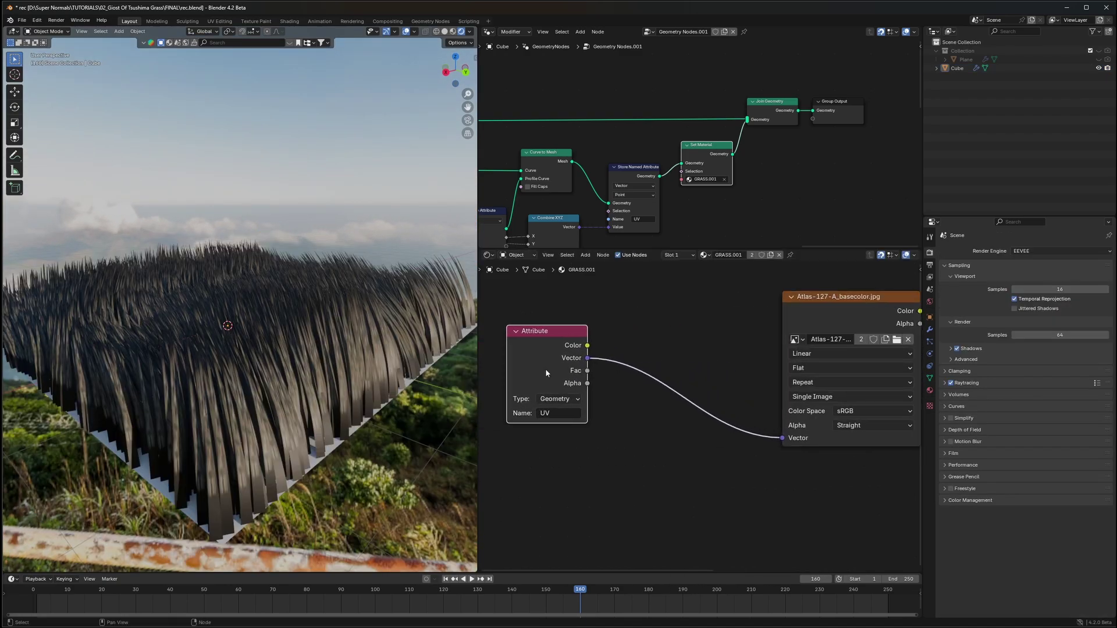
pyautogui.click(661, 325)
pyautogui.hotkey('shift', 'a')
pyautogui.write('mapp')
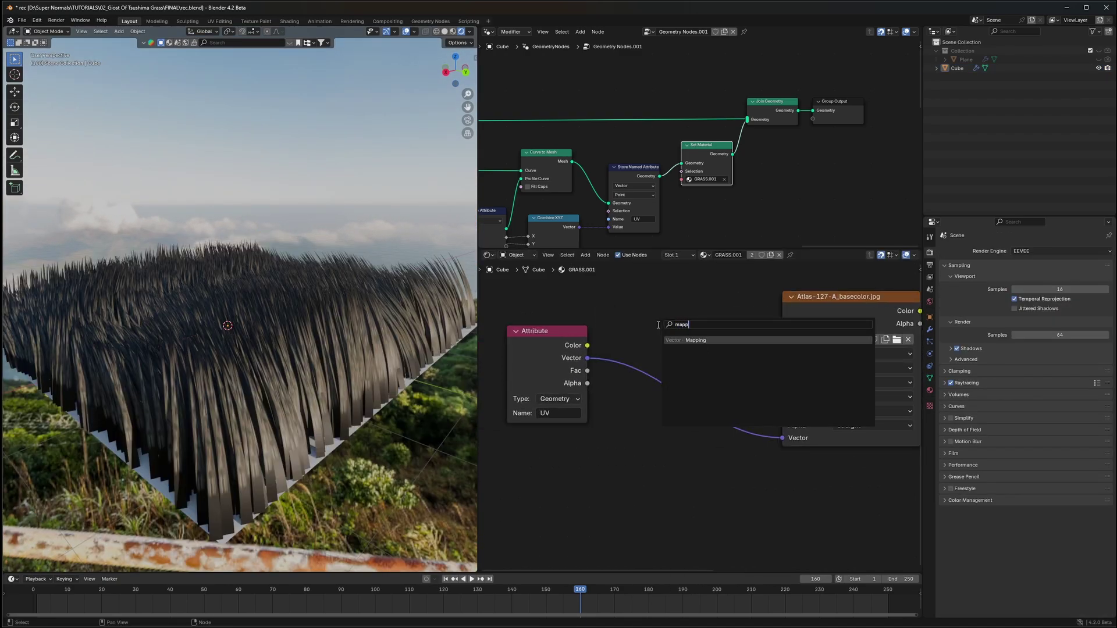
pyautogui.press('Return')
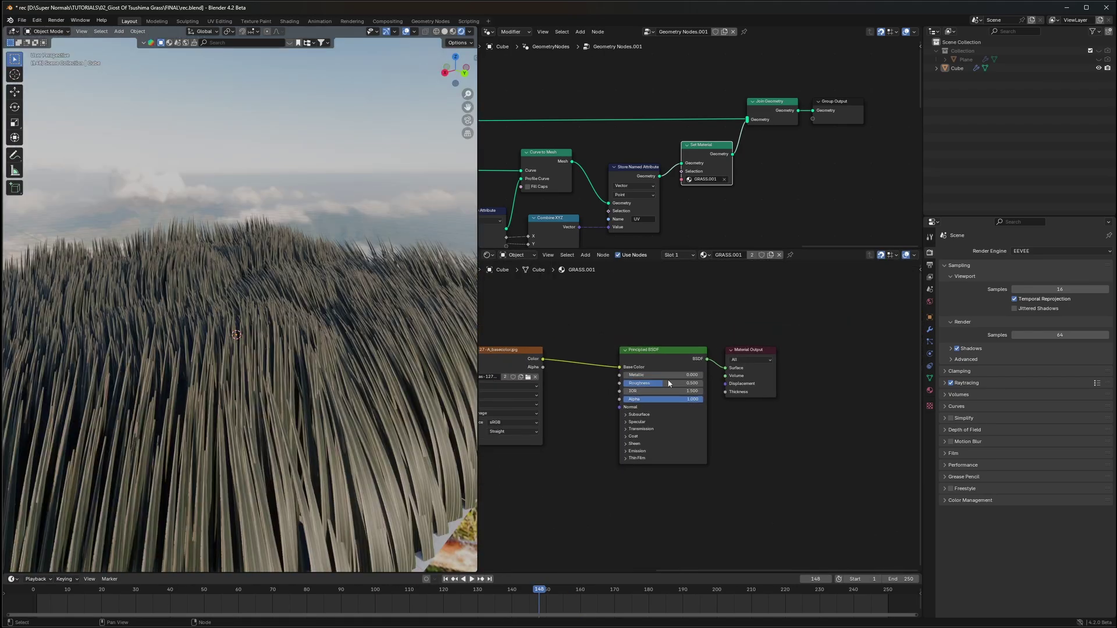
# - Make room before the Principled BSDF and insert a Hue/Saturation/Value node after the image texture's Color
pyautogui.moveTo(755, 315); pyautogui.dragTo(658, 439)
pyautogui.press('g')
pyautogui.click(778, 436)
pyautogui.click(639, 426)
pyautogui.moveTo(604, 411); pyautogui.dragTo(714, 429, button='middle')
pyautogui.scroll(5, 727, 435)
pyautogui.hotkey('shift', 'a')
pyautogui.write('hue')
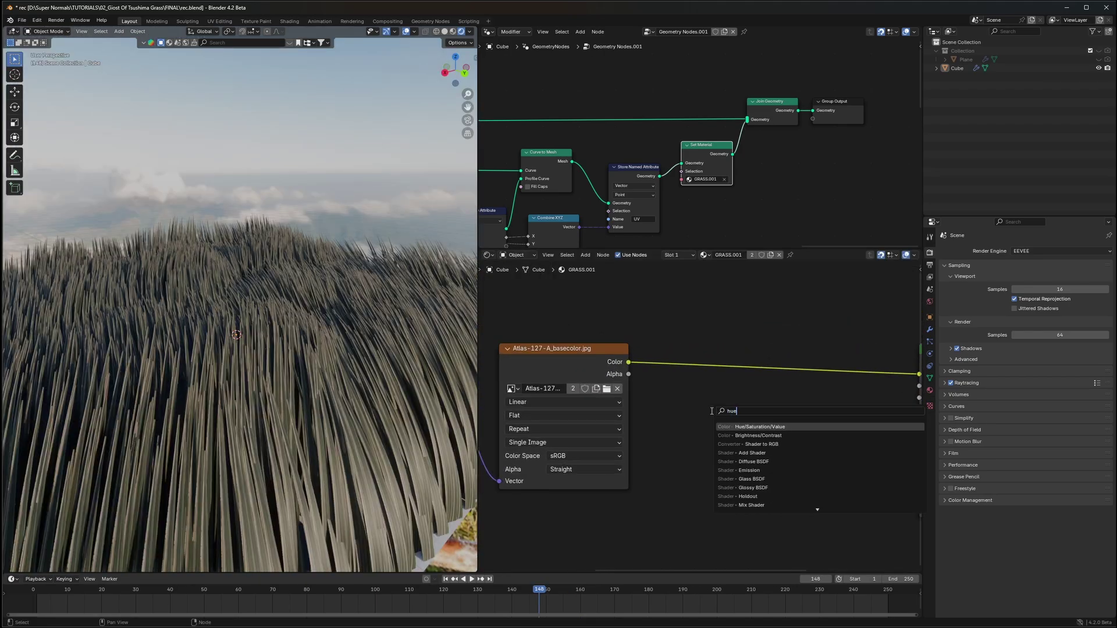
pyautogui.click(755, 429)
pyautogui.click(744, 339)
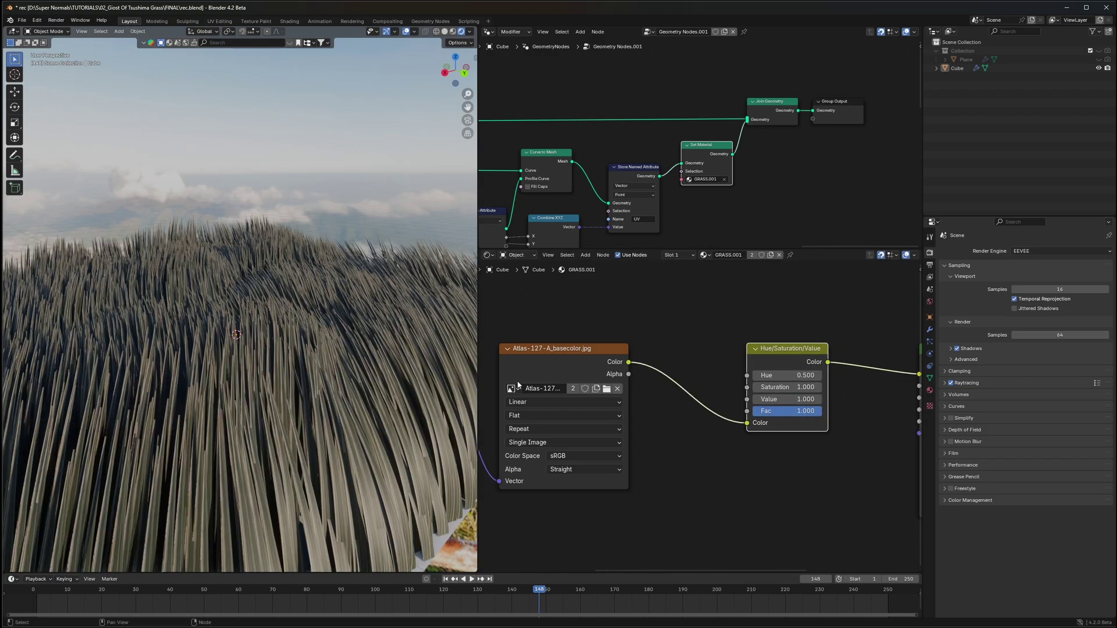
# - Set the Hue of the Hue/Saturation/Value node to 0.720
pyautogui.moveTo(557, 374); pyautogui.dragTo(609, 369)
pyautogui.scroll(3, 840, 477)
pyautogui.scroll(2, 839, 477)
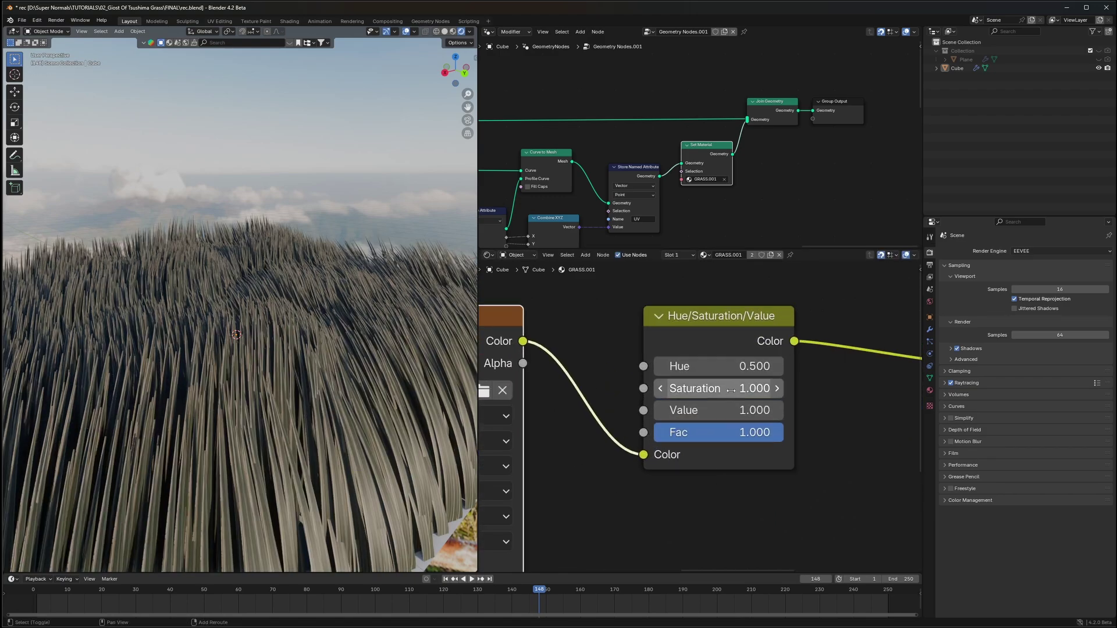
pyautogui.moveTo(715, 364); pyautogui.dragTo(716, 364)
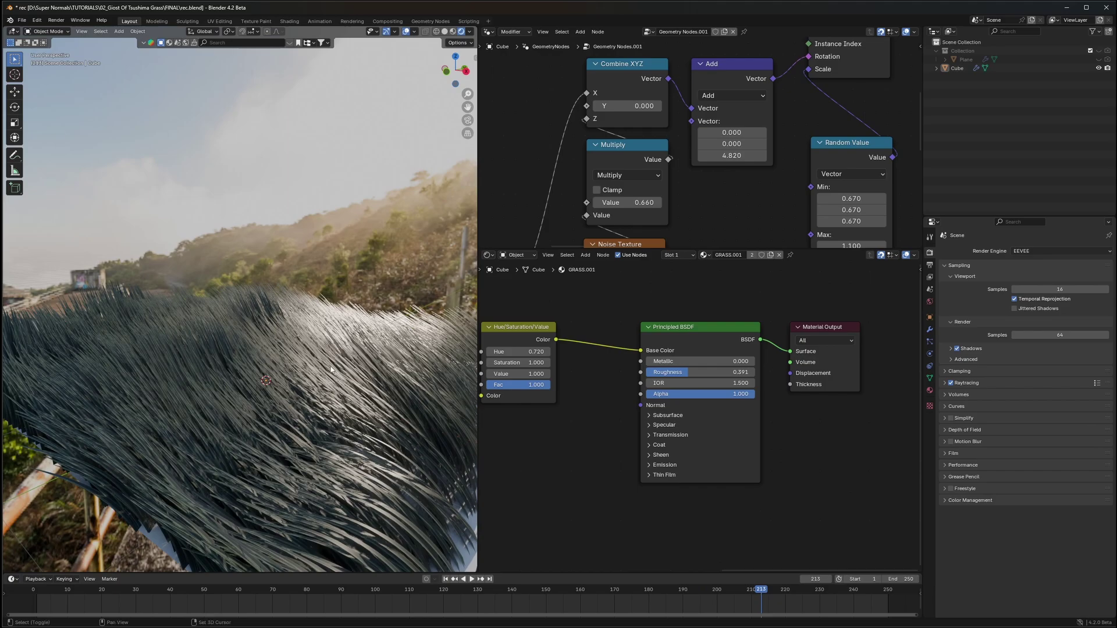
# - Save the project file with the viewport turned toward the sunlit side of the grass
pyautogui.keyDown('shift'); pyautogui.moveTo(331, 369); pyautogui.dragTo(294, 375, button='middle'); pyautogui.keyUp('shift')
pyautogui.hotkey('ctrl', 's')
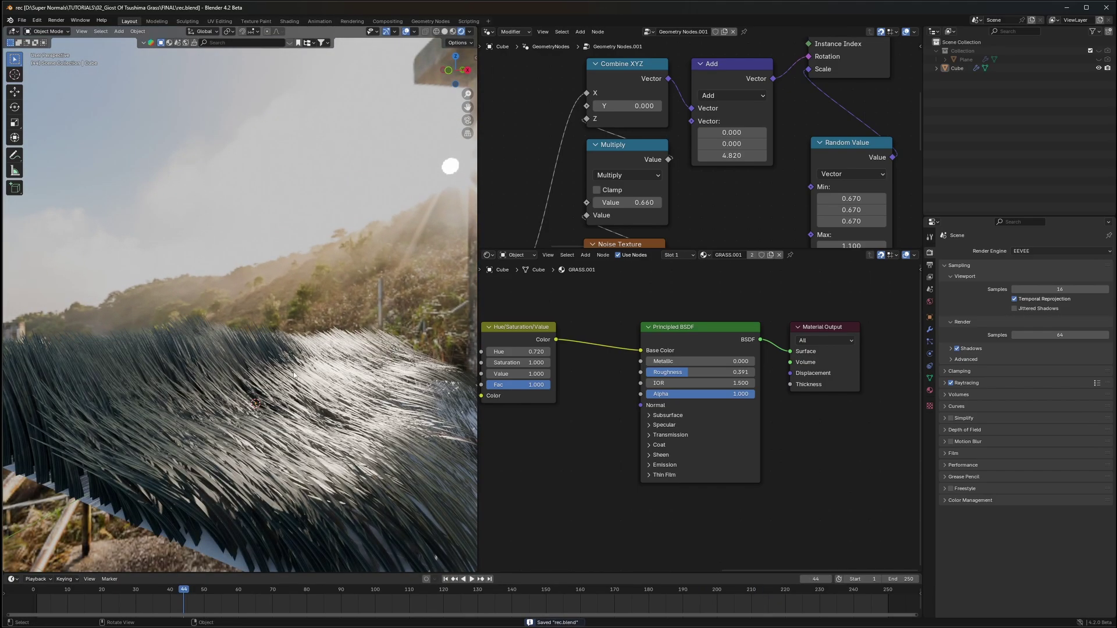
pyautogui.scroll(-3, 236, 229)
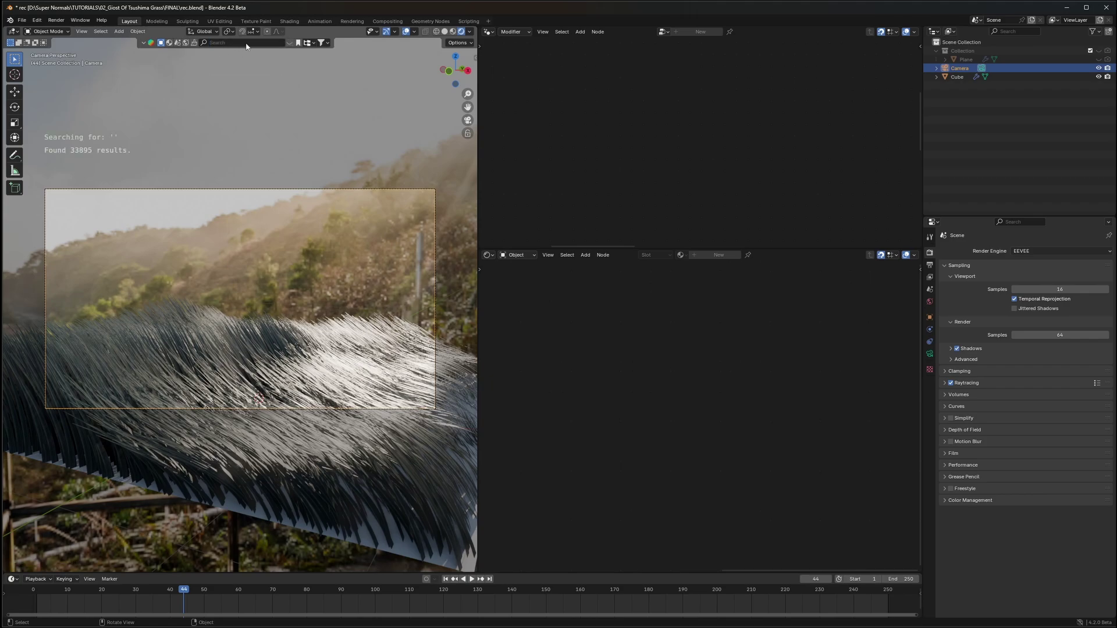
# - Search the asset library for "sword" with free assets listed first
pyautogui.click(328, 43)
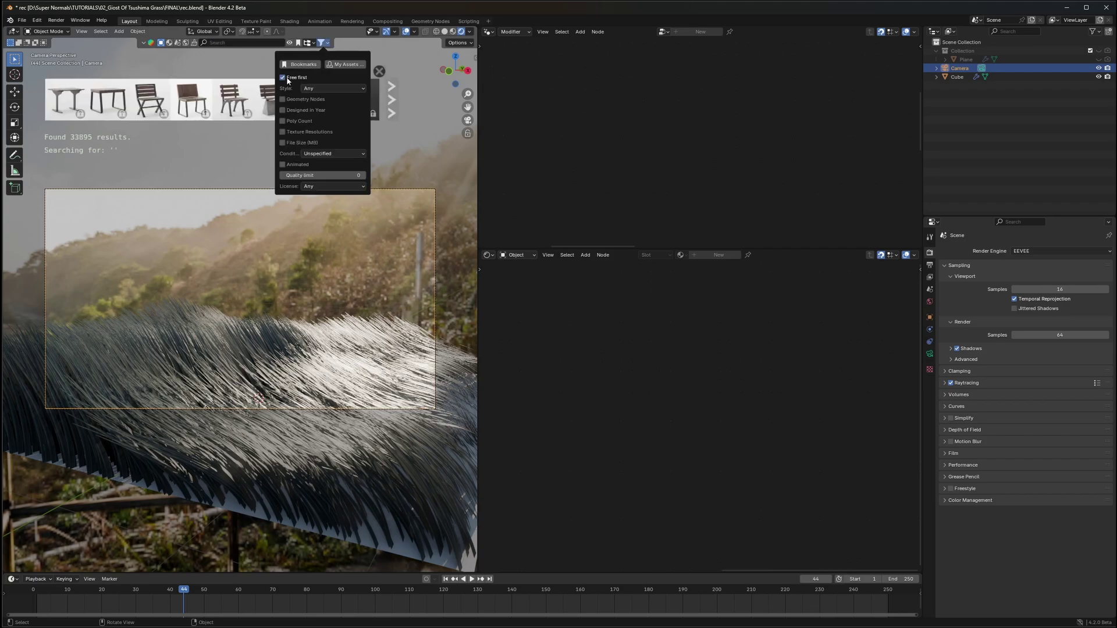
pyautogui.click(242, 41)
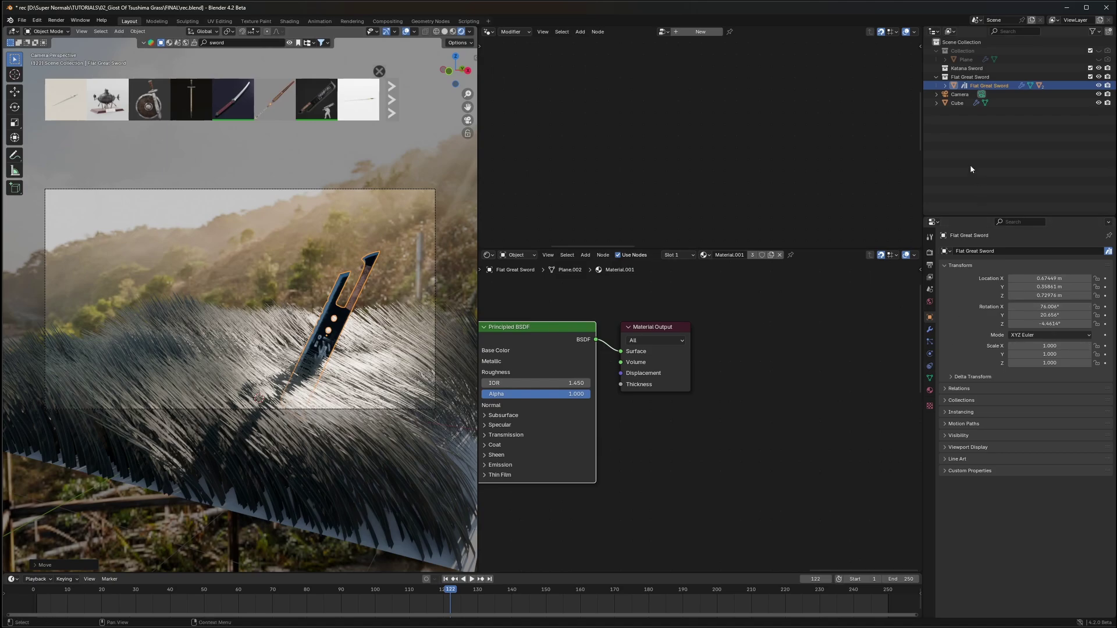
# - Enable the camera's depth of field with the focus on Flat Great Sword and a lower F-Stop
pyautogui.click(960, 95)
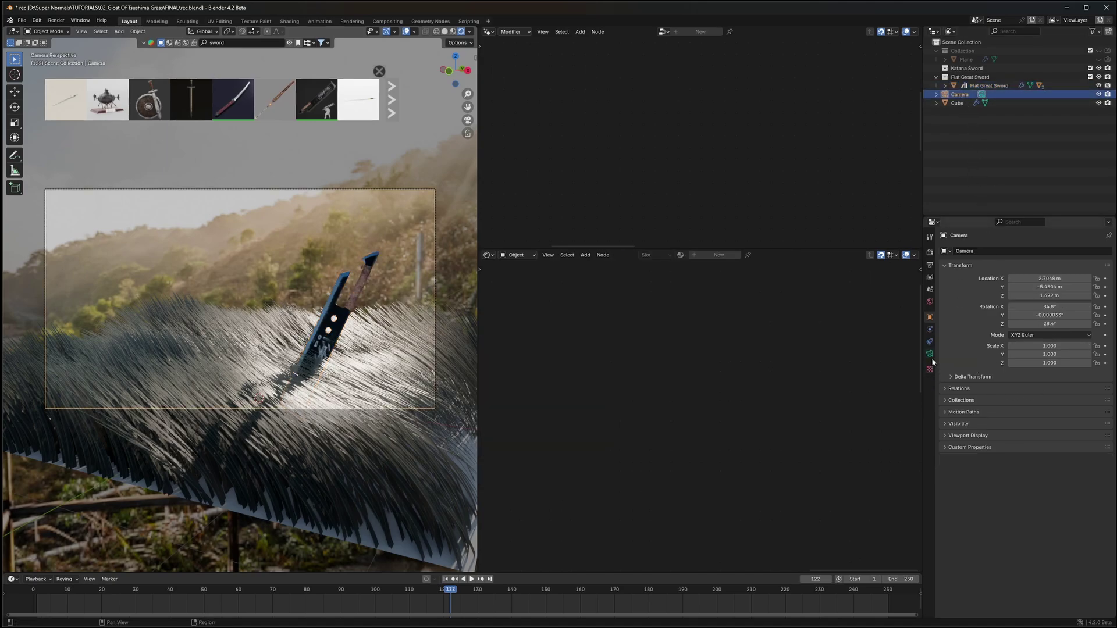
pyautogui.click(930, 355)
pyautogui.click(967, 362)
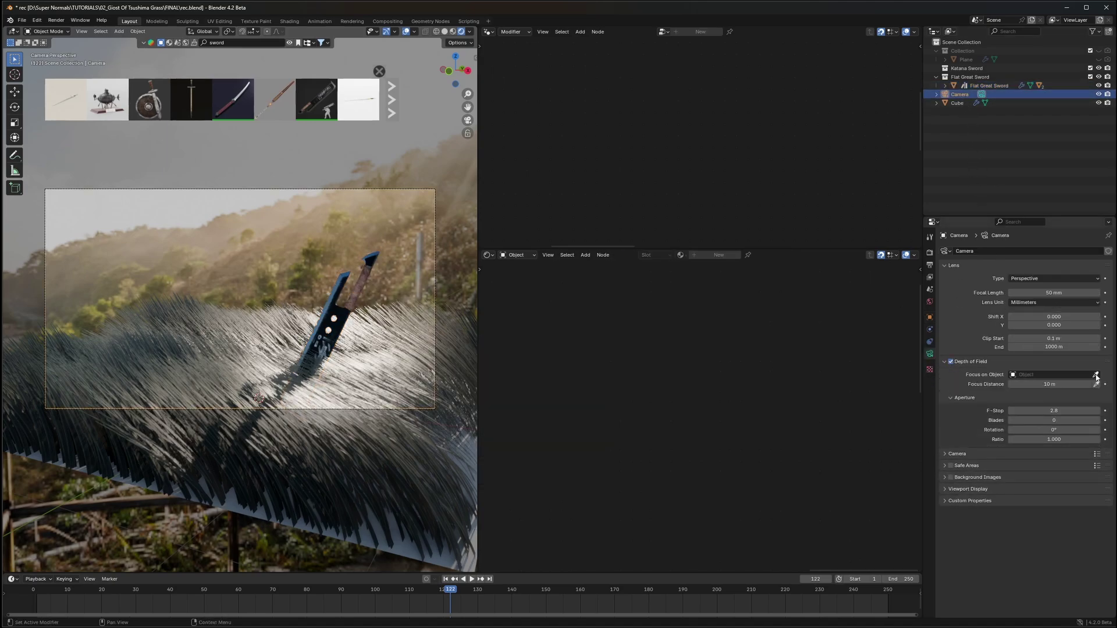
pyautogui.click(344, 315)
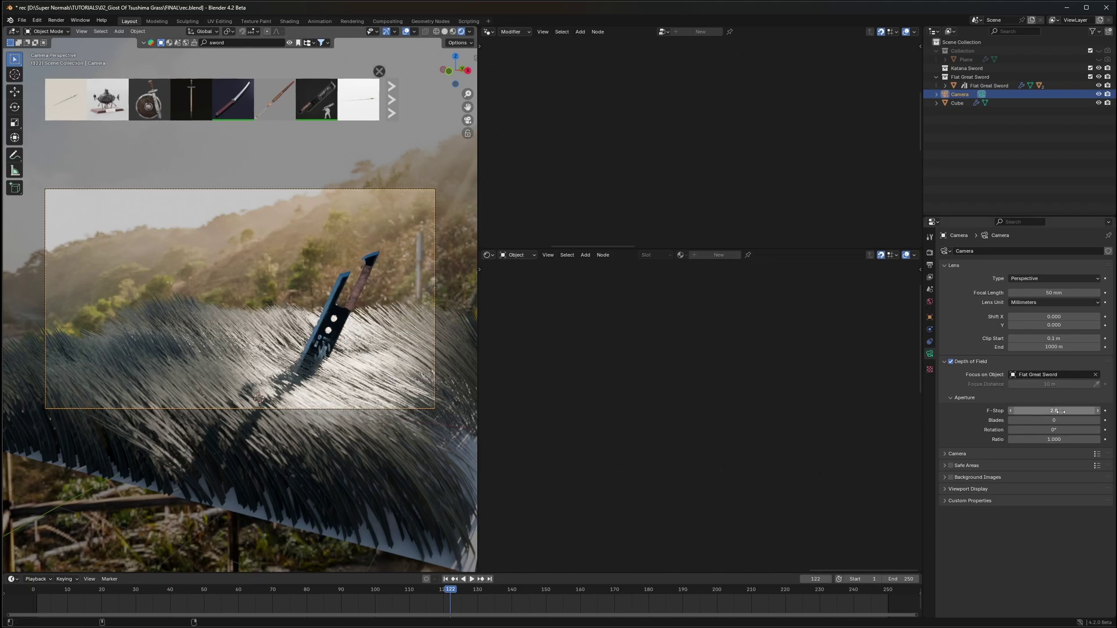
pyautogui.moveTo(1061, 412); pyautogui.dragTo(1024, 412)
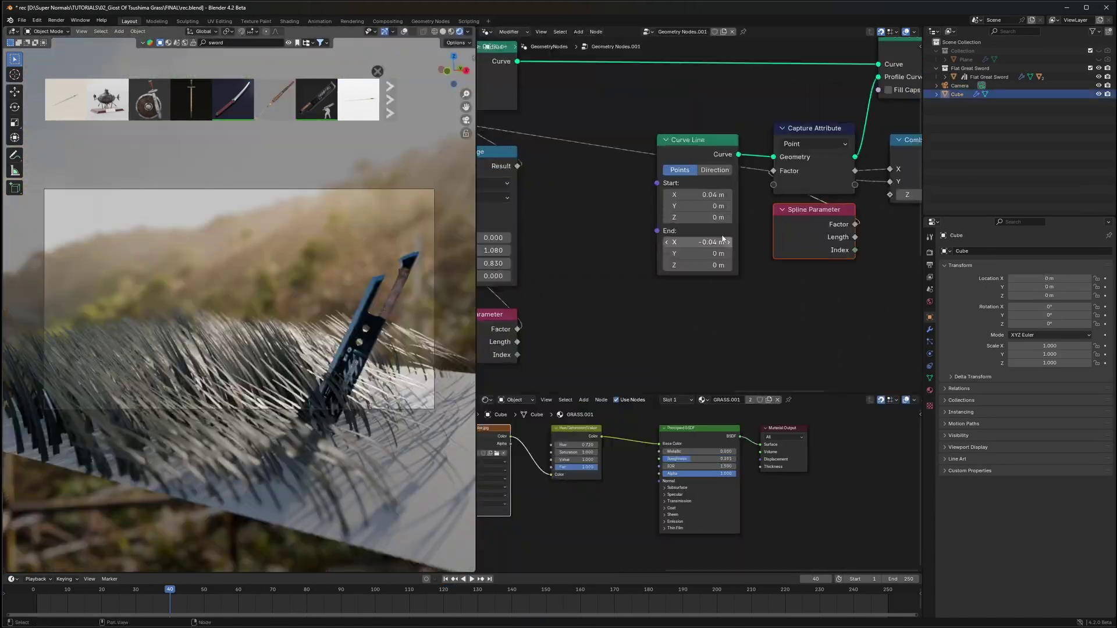
# - Add an Arc curve node to replace the Curve Line as the blade profile feeding Capture Attribute
pyautogui.scroll(4, 722, 239)
pyautogui.moveTo(715, 151); pyautogui.dragTo(721, 183, button='middle')
pyautogui.moveTo(686, 142); pyautogui.dragTo(645, 192)
pyautogui.moveTo(645, 192); pyautogui.dragTo(644, 145, button='middle')
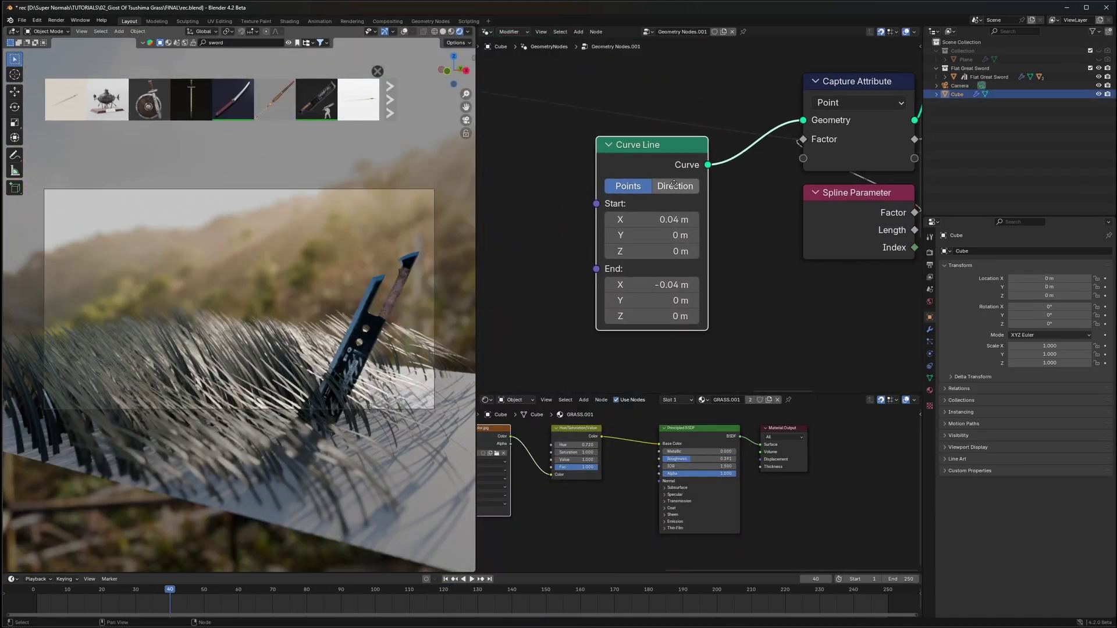
pyautogui.scroll(-4, 632, 127)
pyautogui.hotkey('shift', 'a')
pyautogui.write('arc')
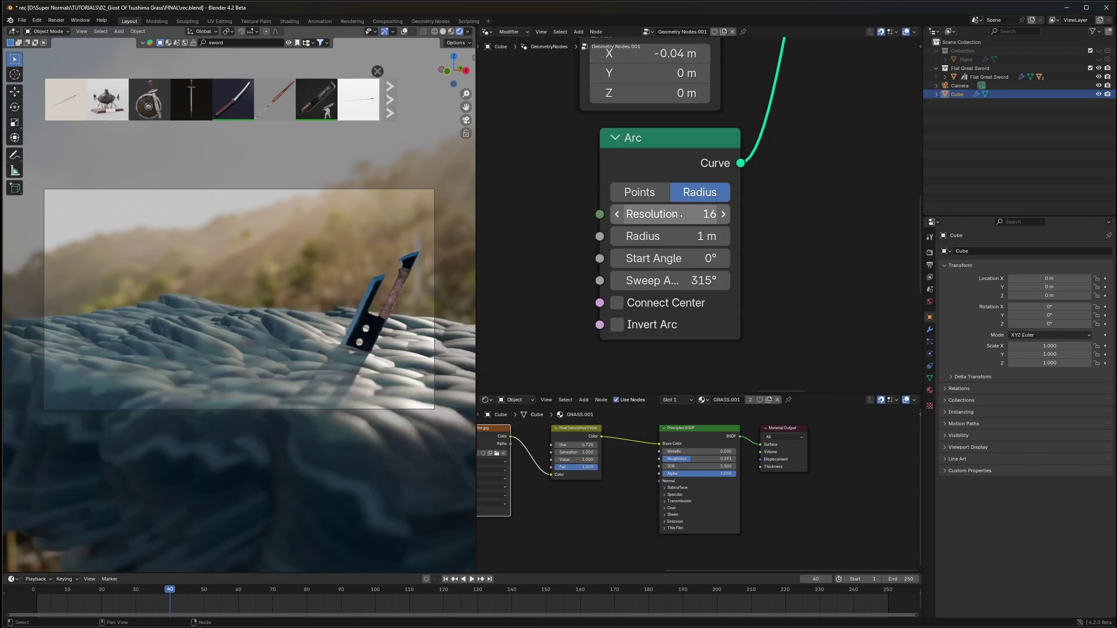
# - Reduce the Arc's Resolution to 4 and set its Radius to 0.03 m
pyautogui.moveTo(677, 215)
pyautogui.mouseDown()
pyautogui.moveTo(640, 214)
pyautogui.moveTo(658, 215)
pyautogui.mouseUp()
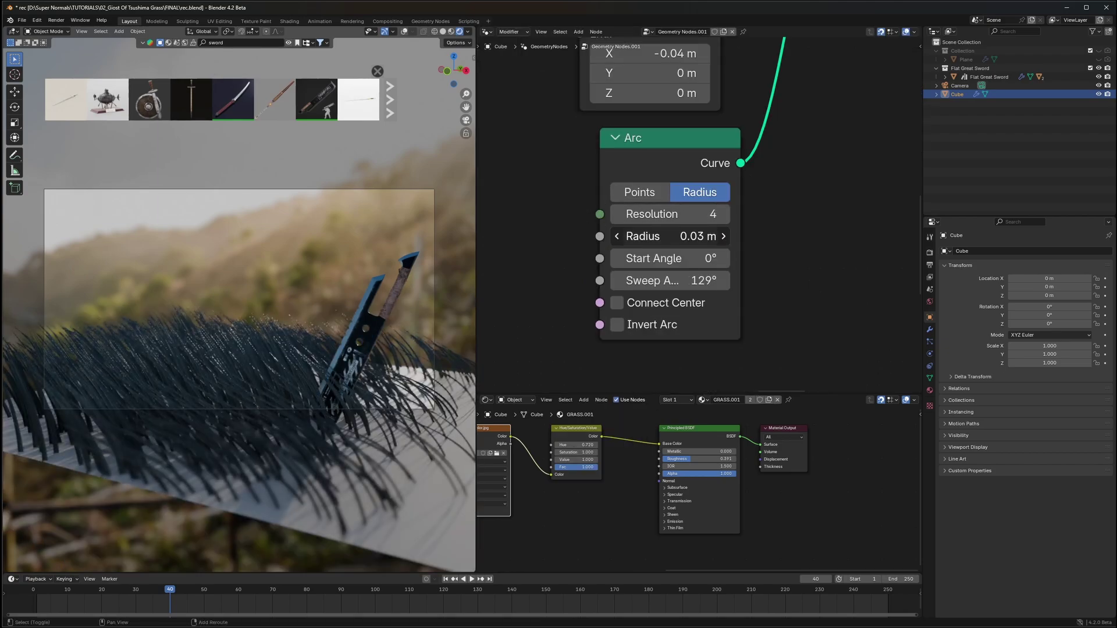
pyautogui.moveTo(669, 236); pyautogui.dragTo(684, 236)
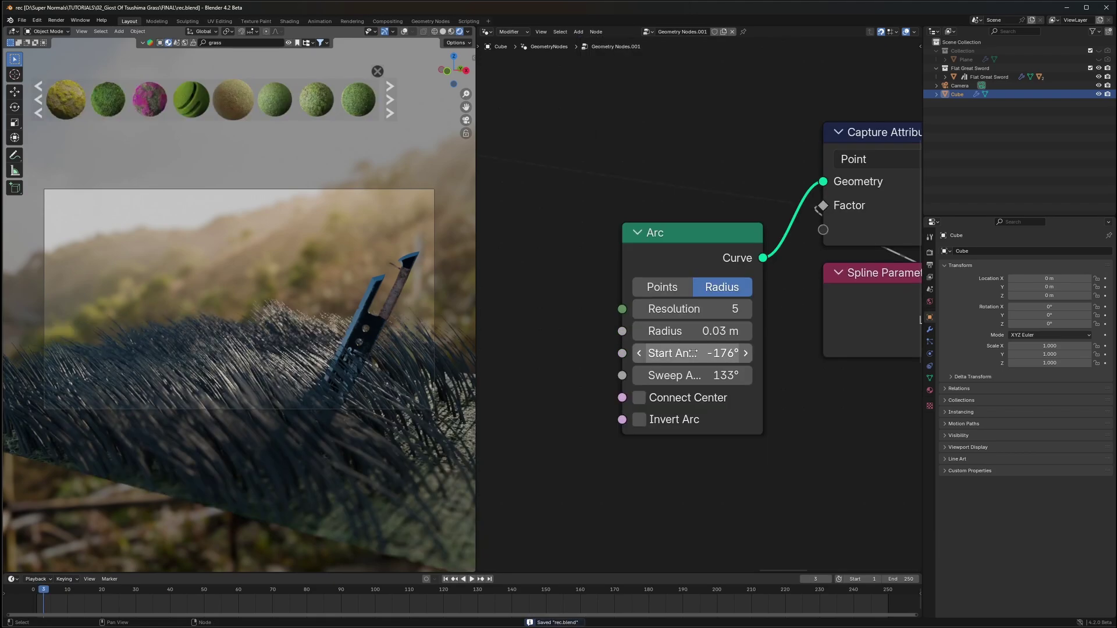
# - Adjust the Arc profile's Start Angle and lower its Resolution
pyautogui.moveTo(692, 353)
pyautogui.mouseDown()
pyautogui.moveTo(725, 353)
pyautogui.moveTo(709, 353)
pyautogui.mouseUp()
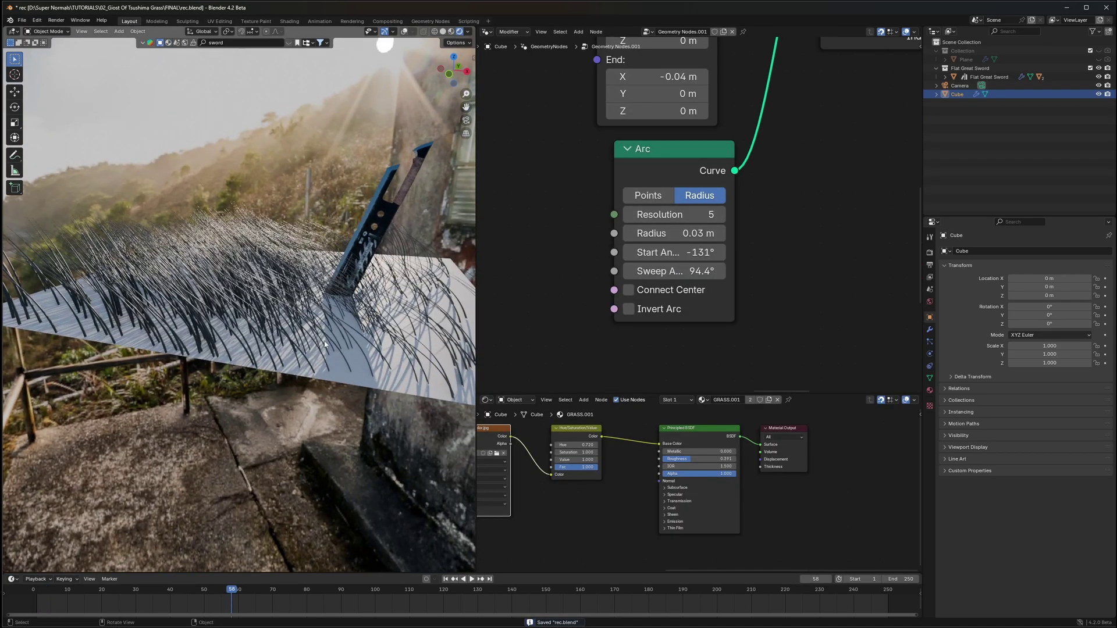
pyautogui.scroll(2, 695, 233)
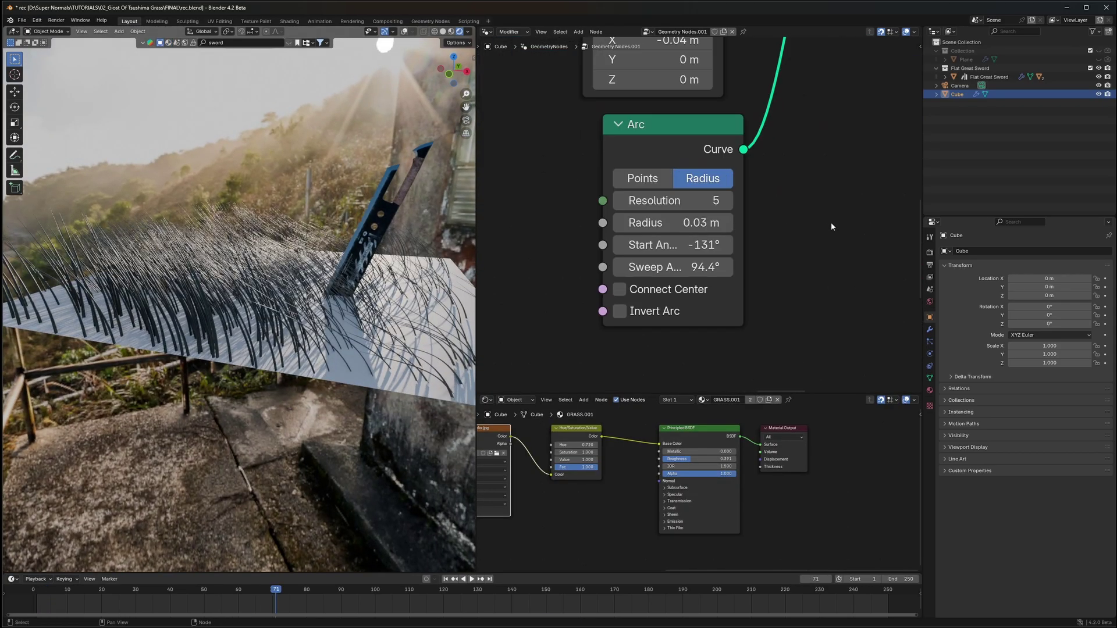
pyautogui.moveTo(831, 224); pyautogui.dragTo(822, 218, button='middle')
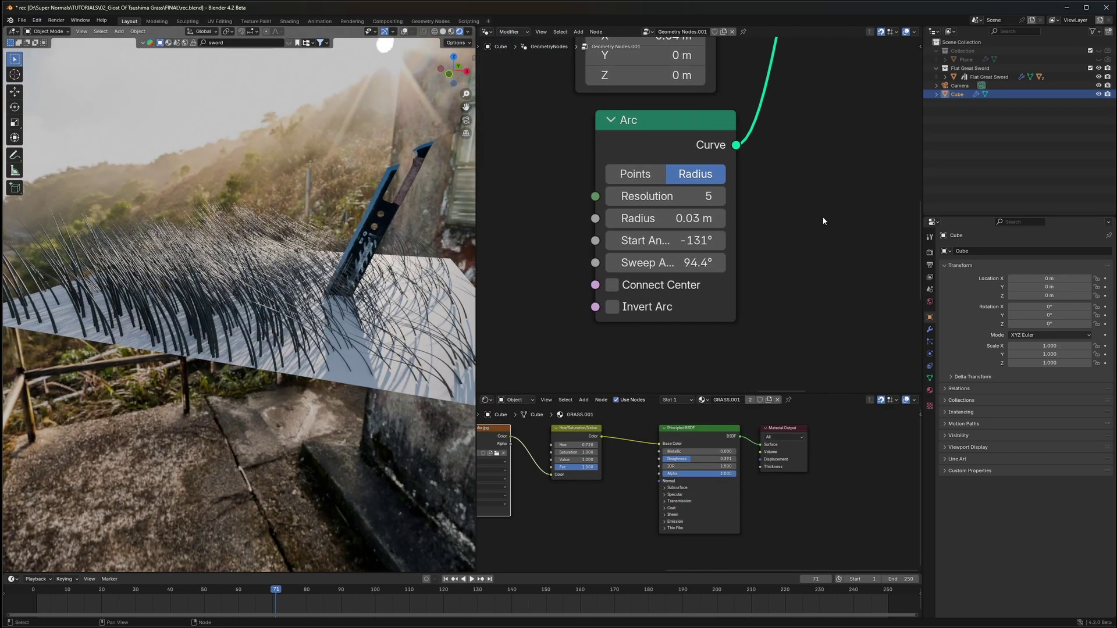
pyautogui.click(611, 197)
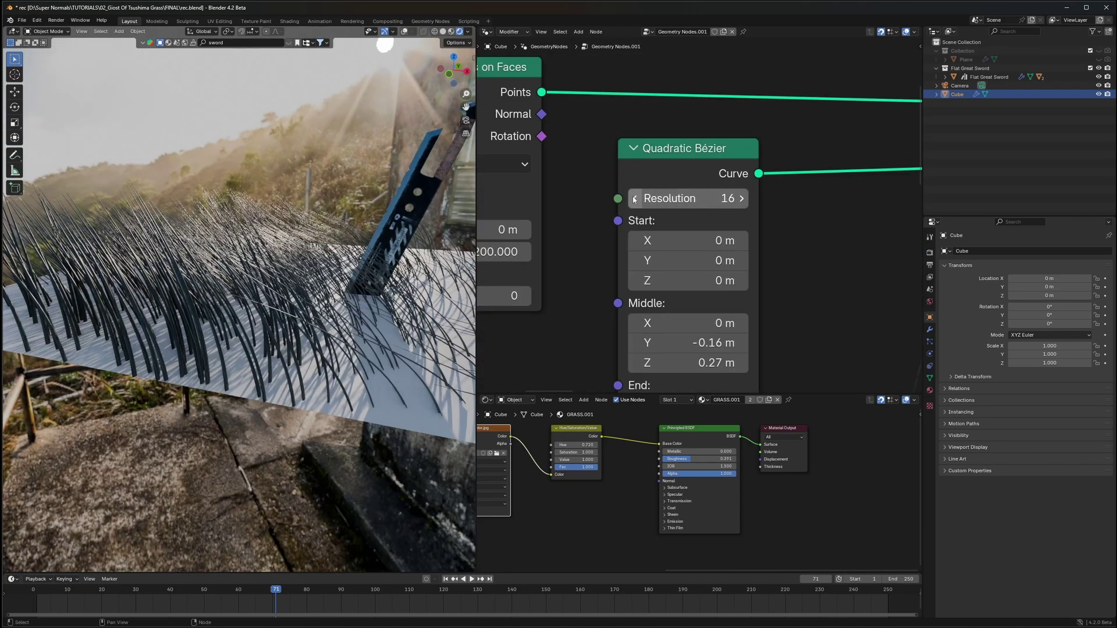
# - Reduce the Resolution of the Quadratic Bézier that forms the grass blades to 7
pyautogui.moveTo(686, 198); pyautogui.dragTo(629, 199)
pyautogui.moveTo(690, 154)
pyautogui.mouseDown()
pyautogui.moveTo(668, 154)
pyautogui.moveTo(692, 154)
pyautogui.mouseUp()
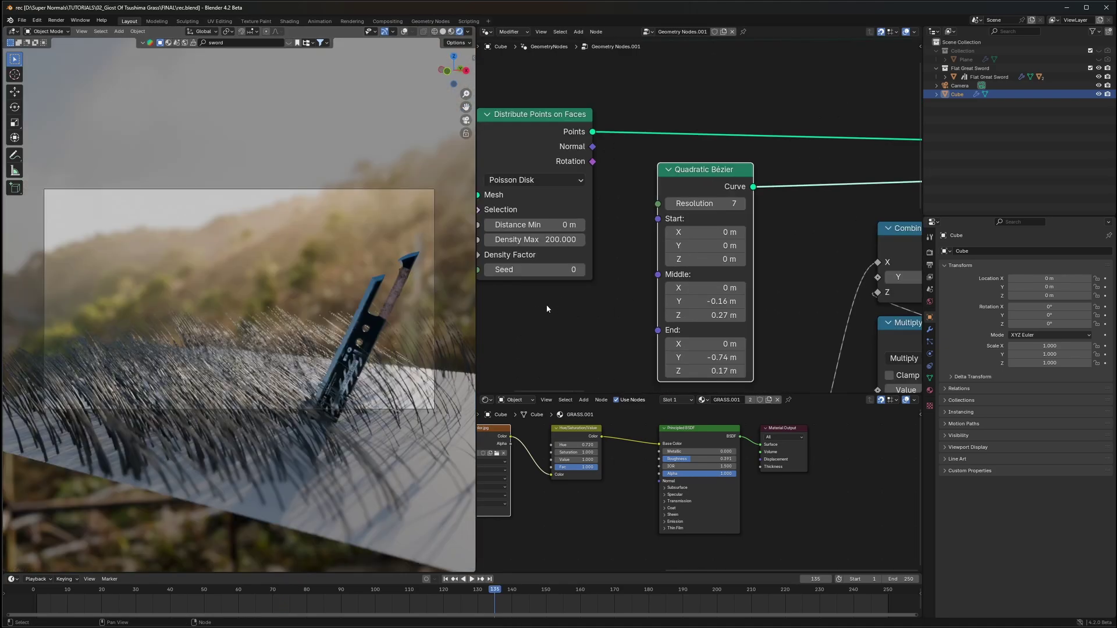
pyautogui.scroll(5, 696, 264)
pyautogui.keyDown('shift'); pyautogui.moveTo(696, 265); pyautogui.dragTo(737, 264); pyautogui.keyUp('shift')
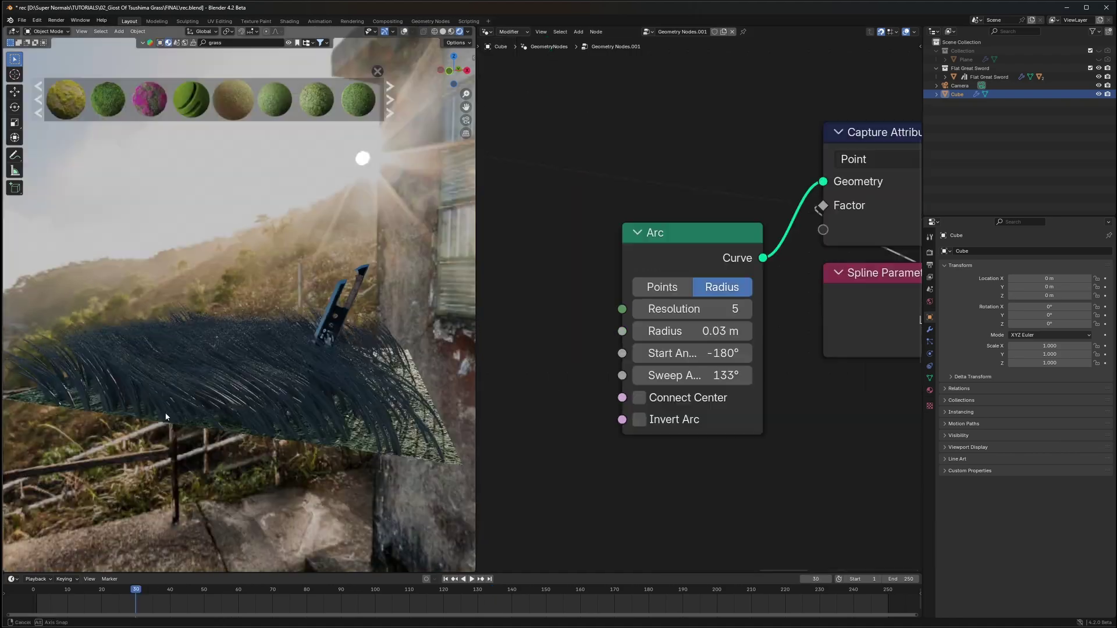
# - Examine the grass field around the sword from different angles and distances
pyautogui.moveTo(198, 419); pyautogui.dragTo(312, 399, button='middle')
pyautogui.scroll(1, 318, 419)
pyautogui.scroll(1, 318, 410)
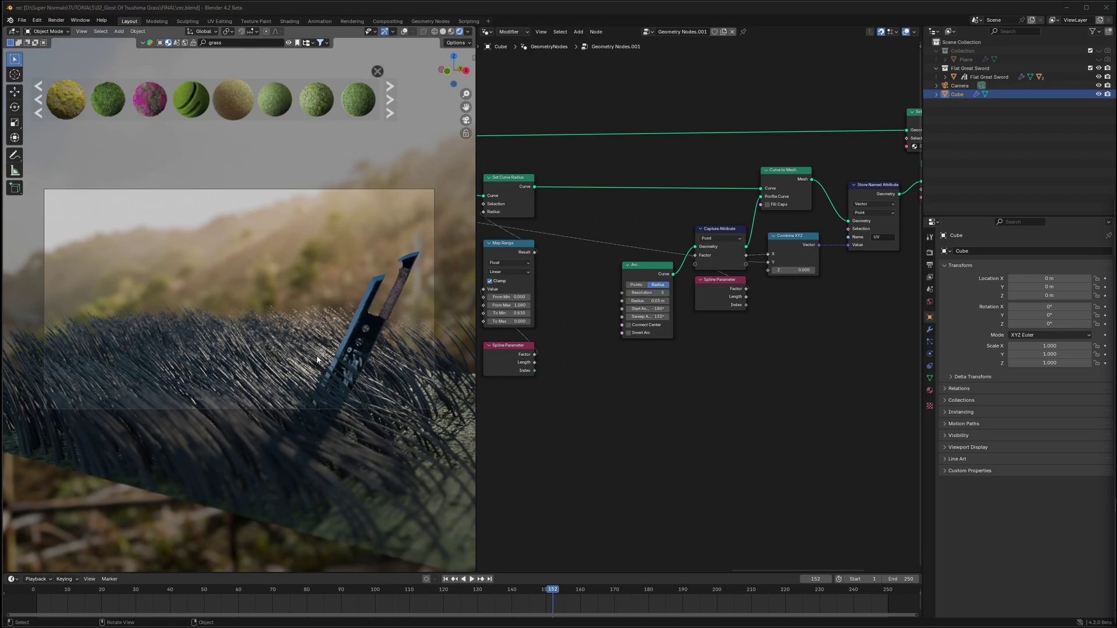
pyautogui.scroll(2, 317, 360)
pyautogui.scroll(-3, 309, 372)
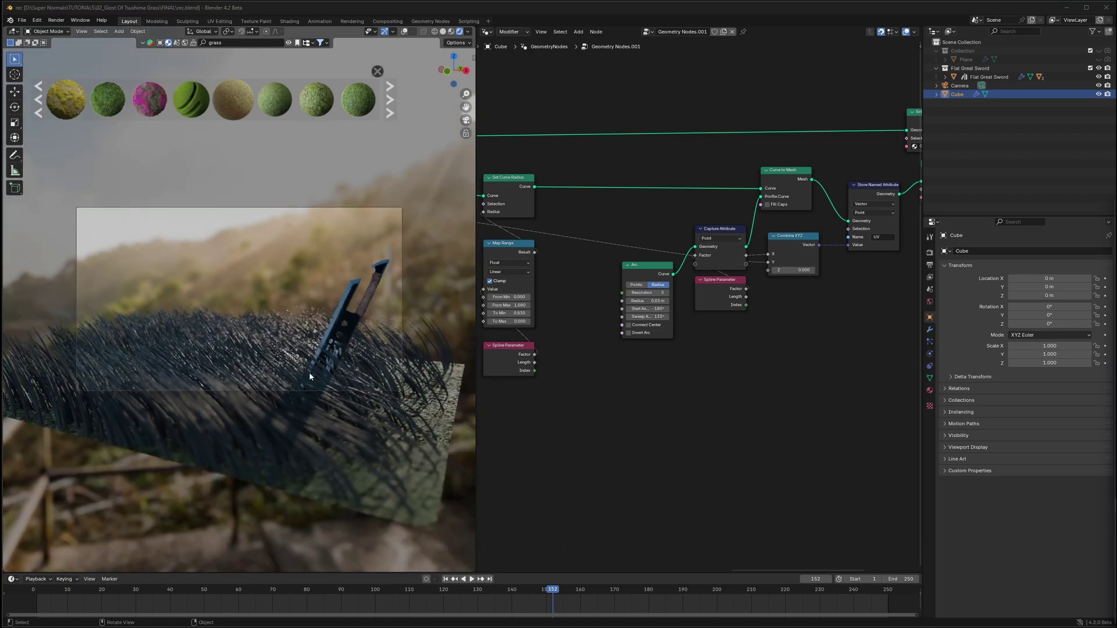
pyautogui.scroll(3, 309, 371)
pyautogui.scroll(-2, 312, 378)
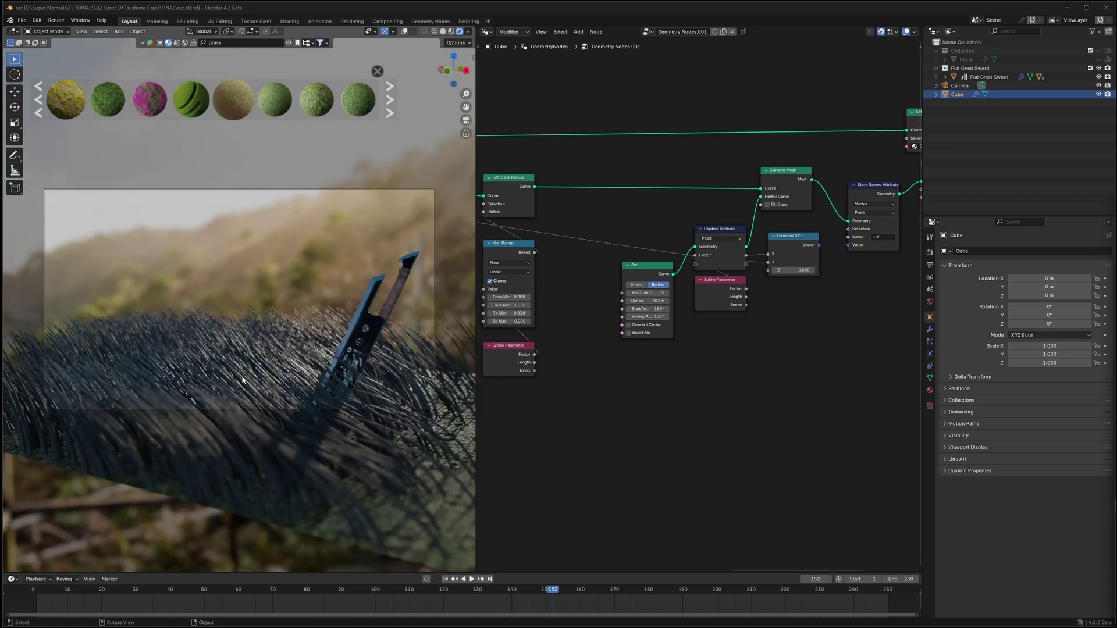
pyautogui.scroll(-3, 502, 350)
# - Duplicate the grass object in place and make the copy's Geometry Nodes tree independent of the original
pyautogui.hotkey('shift', 'd')
pyautogui.rightClick(344, 367)
pyautogui.scroll(-2, 640, 325)
pyautogui.click(930, 329)
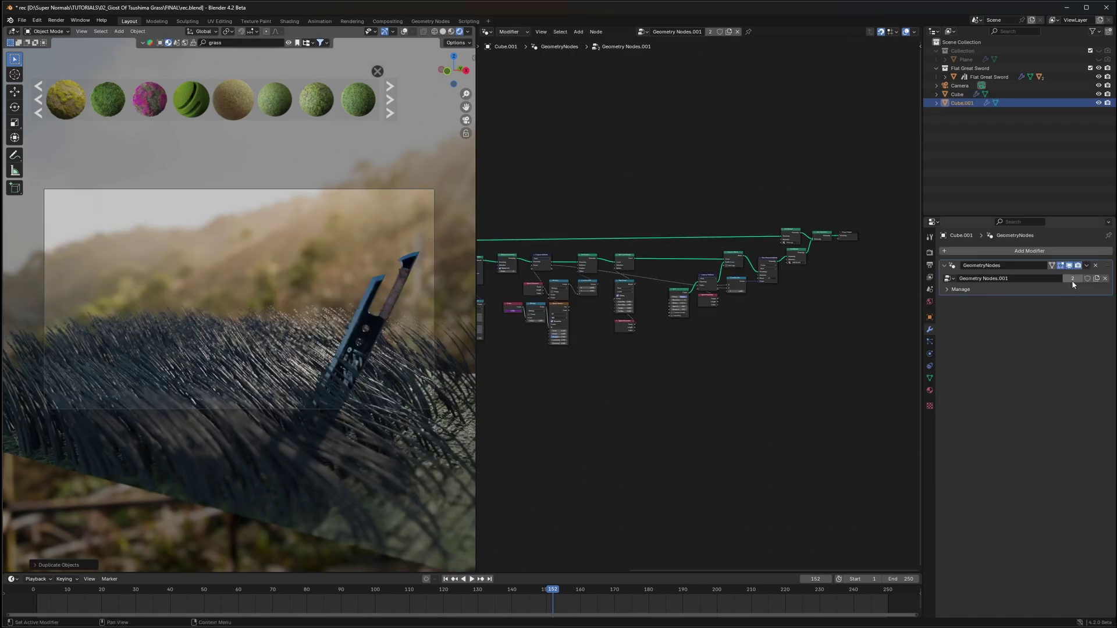
pyautogui.click(1072, 280)
# - Set Density Max to 10 on the copy's Distribute Points on Faces node and hide the original grass object
pyautogui.scroll(6, 638, 388)
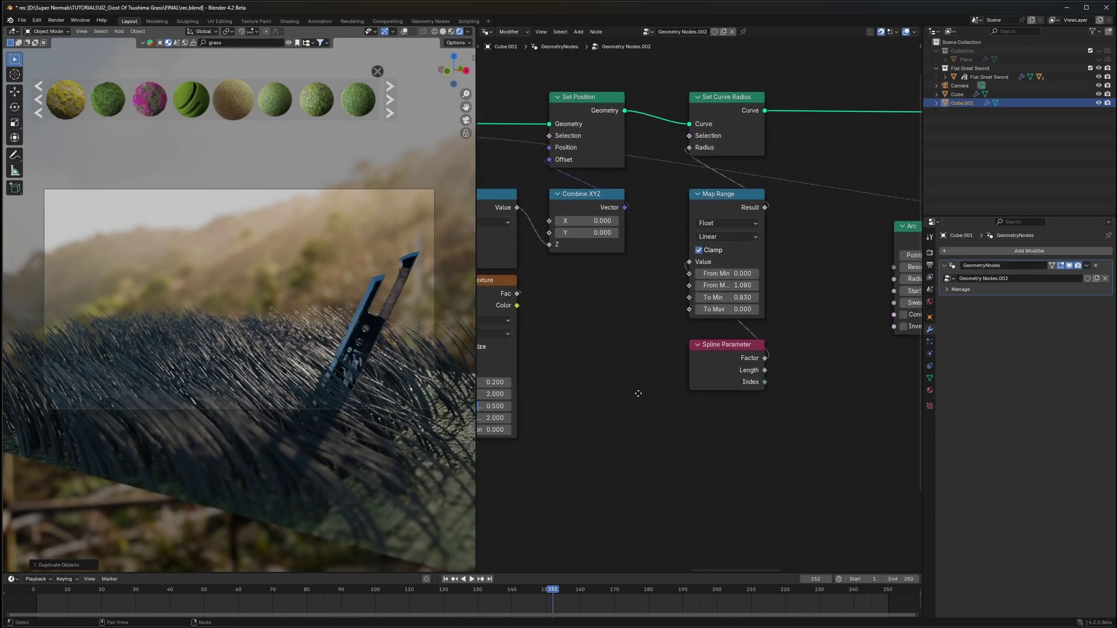
pyautogui.scroll(-4, 651, 397)
pyautogui.moveTo(524, 384); pyautogui.dragTo(885, 440, button='middle')
pyautogui.scroll(4, 629, 367)
pyautogui.moveTo(518, 355); pyautogui.dragTo(714, 410, button='middle')
pyautogui.scroll(4, 714, 411)
pyautogui.moveTo(627, 403); pyautogui.dragTo(773, 401, button='middle')
pyautogui.scroll(4, 774, 402)
pyautogui.click(766, 318)
pyautogui.write('10')
pyautogui.press('Return')
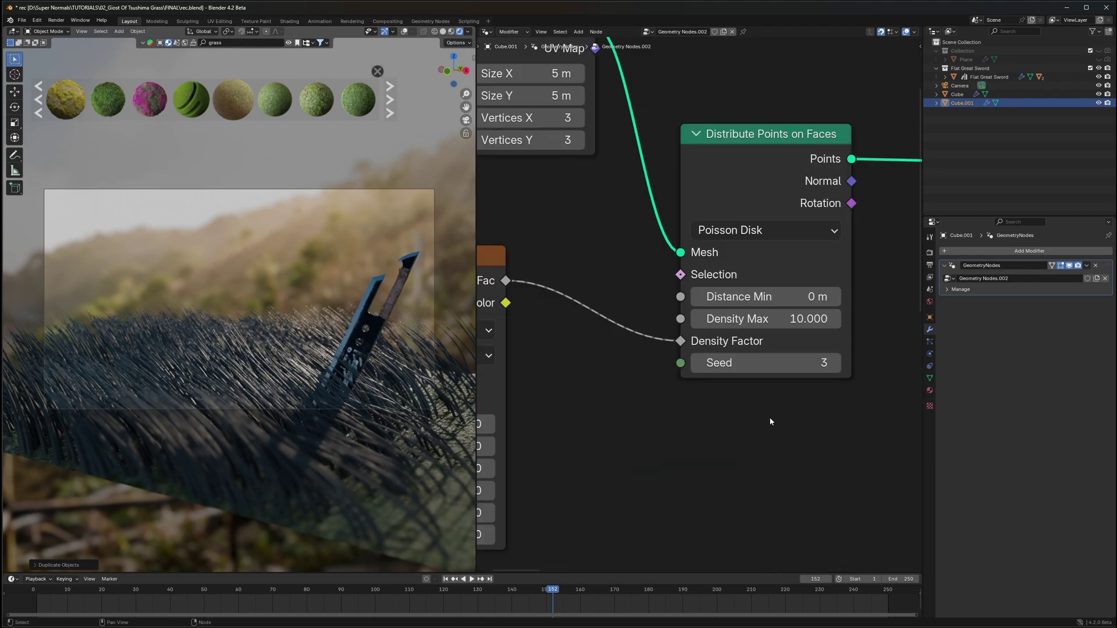
pyautogui.click(1098, 94)
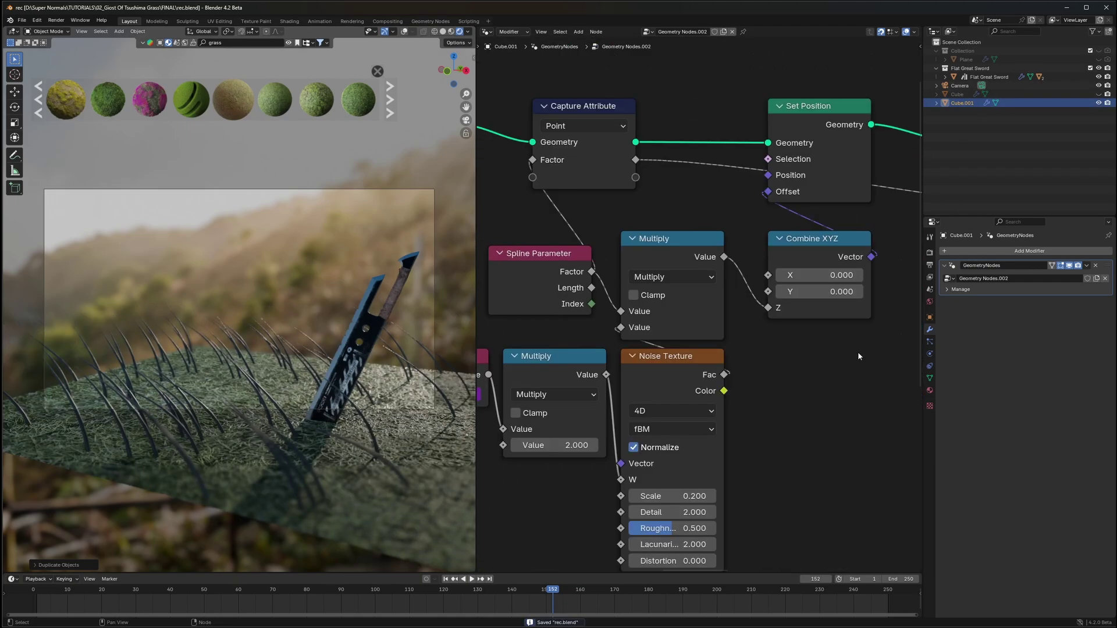
# - Slim the copy's stems by setting the Map Range feeding Set Curve Radius to From Min 0.970 and To Min 0.440
pyautogui.scroll(-1, 858, 351)
pyautogui.moveTo(806, 369); pyautogui.dragTo(651, 375, button='middle')
pyautogui.scroll(4, 652, 375)
pyautogui.moveTo(844, 442); pyautogui.dragTo(745, 397, button='middle')
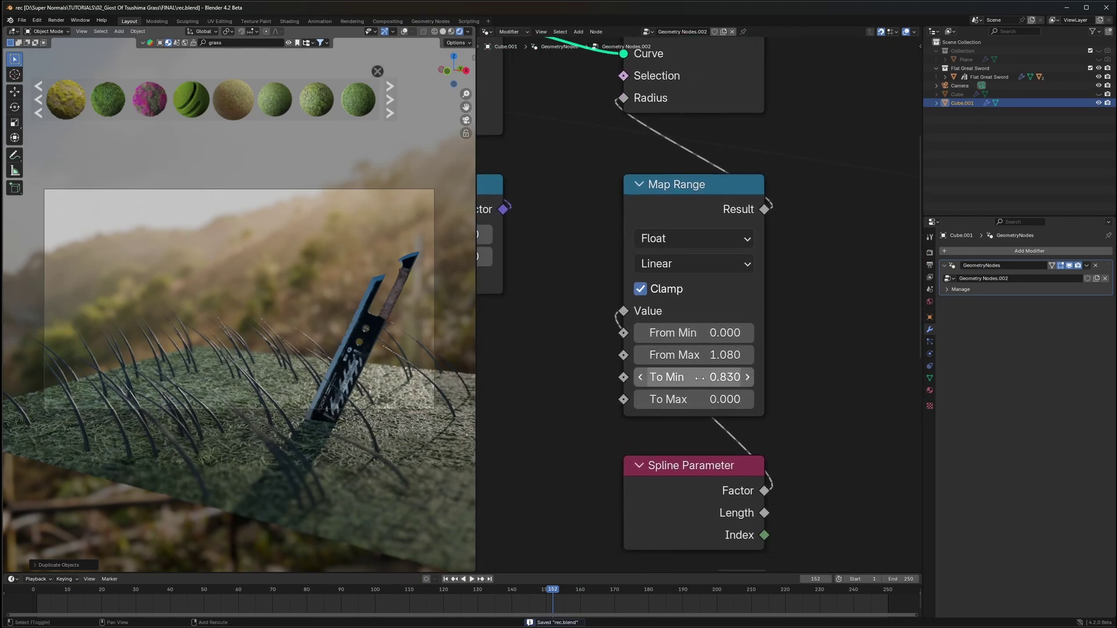
pyautogui.moveTo(698, 378); pyautogui.dragTo(687, 379)
pyautogui.moveTo(697, 333); pyautogui.dragTo(734, 333)
pyautogui.moveTo(698, 355); pyautogui.dragTo(657, 355)
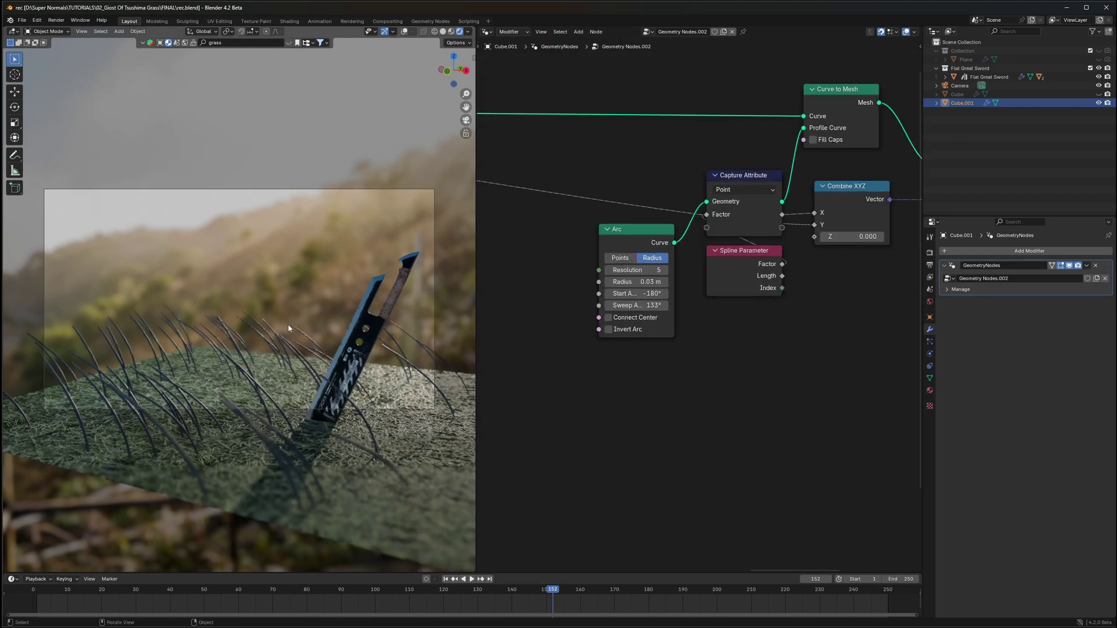
# - Add an Instance on Points node fed by the Set Curve Radius curve and connect its Instances to Join Geometry
pyautogui.hotkey('shift', 'a')
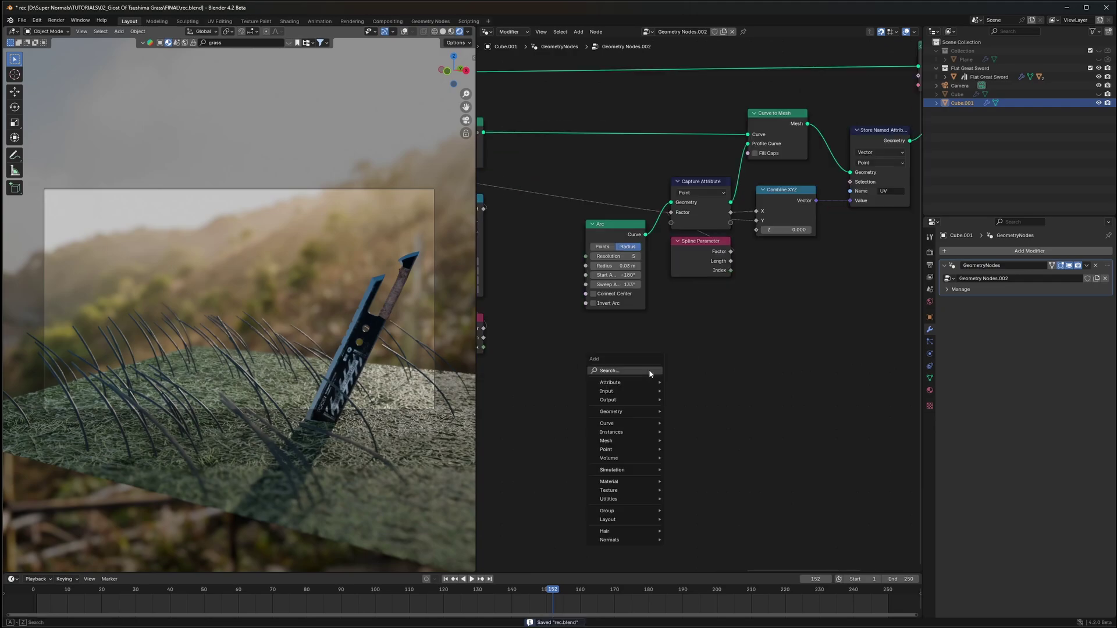
pyautogui.click(648, 369)
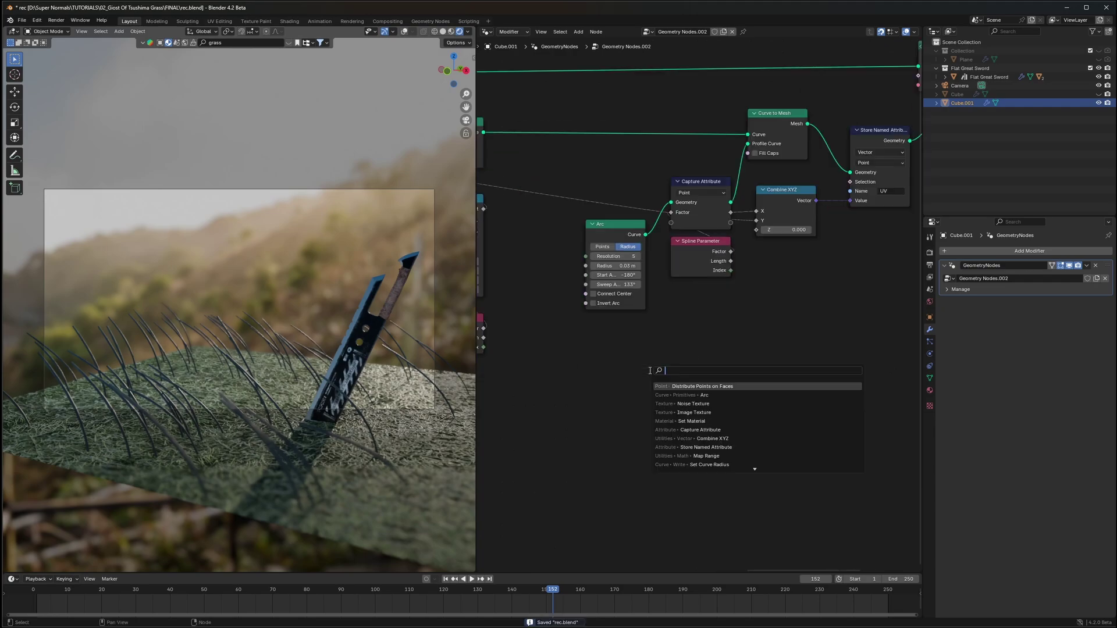
pyautogui.write('instance')
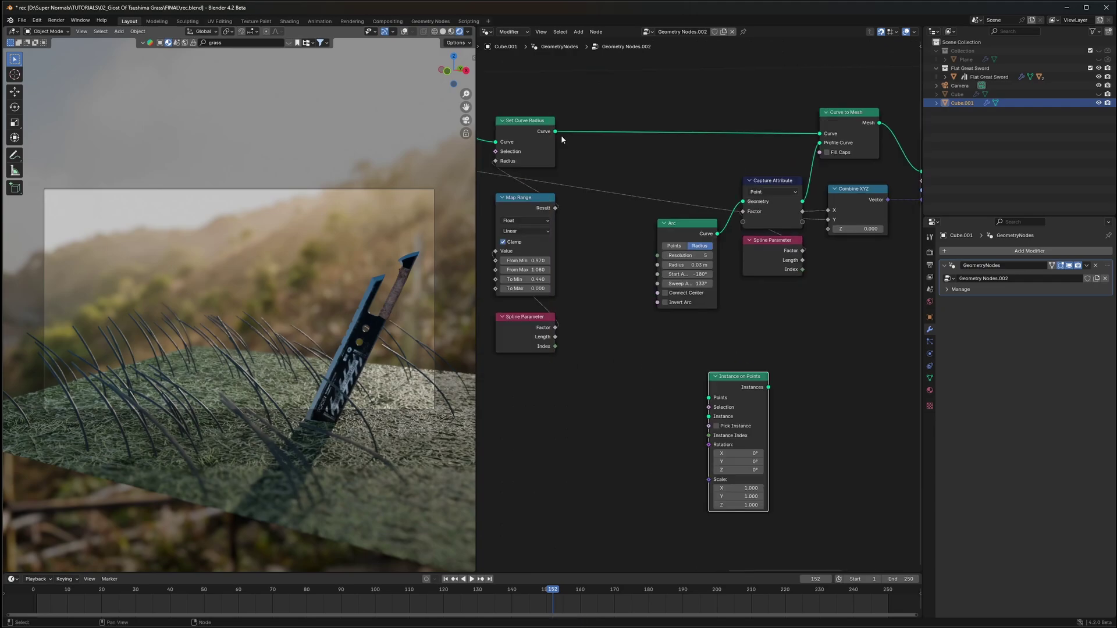
pyautogui.moveTo(556, 131); pyautogui.dragTo(648, 398)
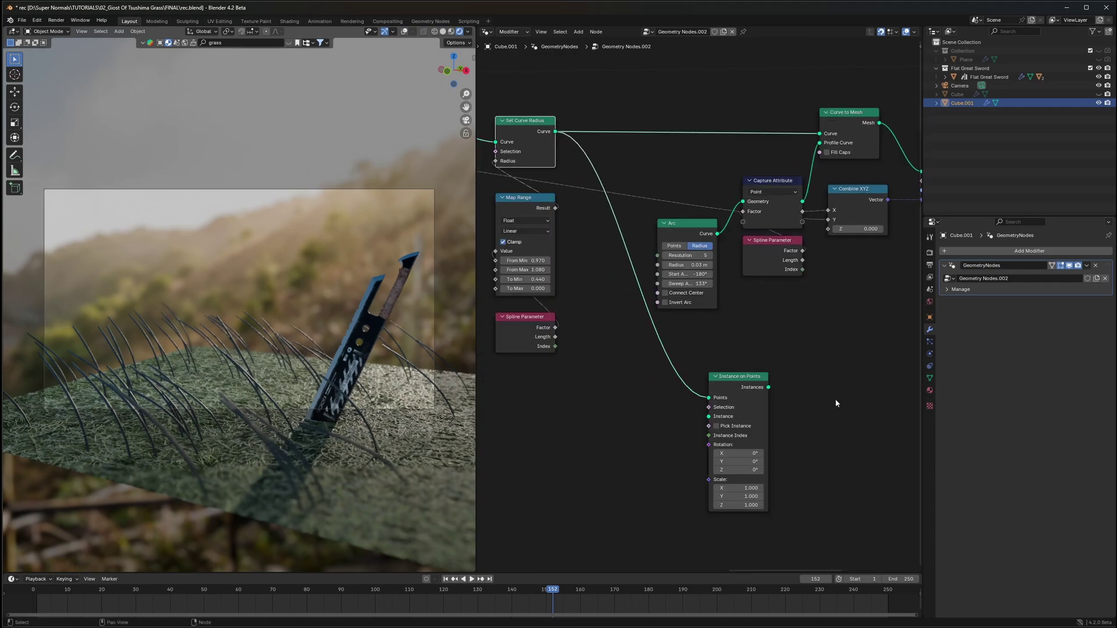
pyautogui.moveTo(836, 399); pyautogui.dragTo(601, 413, button='middle')
pyautogui.scroll(-2, 763, 271)
pyautogui.moveTo(853, 122); pyautogui.dragTo(866, 156)
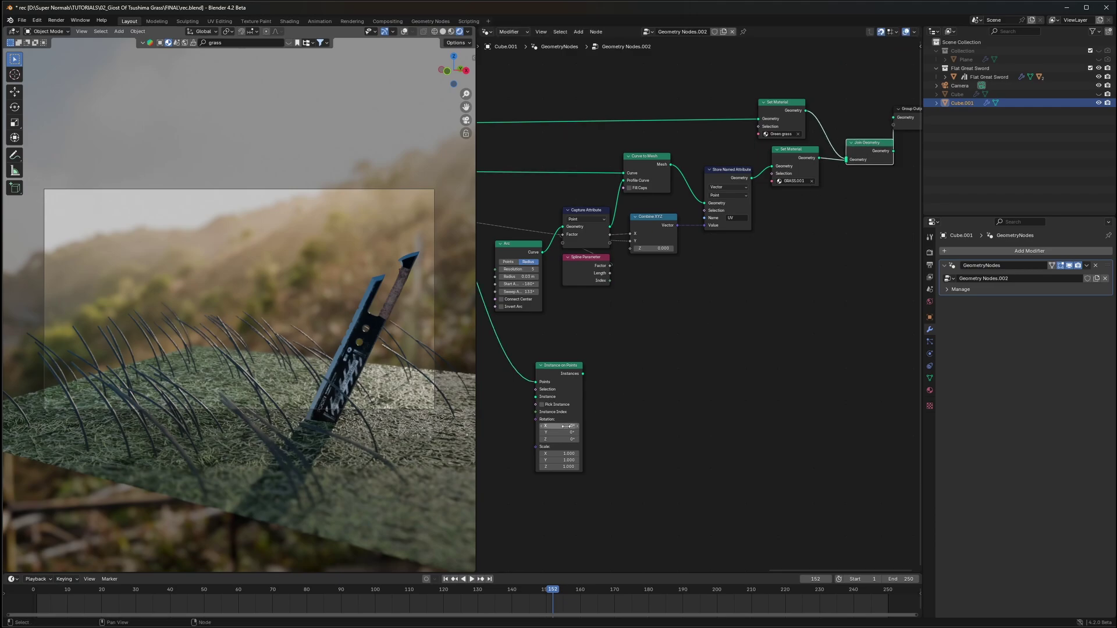
pyautogui.moveTo(582, 374); pyautogui.dragTo(846, 160)
# - Add a Cube mesh node and connect its Mesh to the Instance input of Instance on Points
pyautogui.moveTo(627, 370); pyautogui.dragTo(826, 306, button='middle')
pyautogui.scroll(5, 703, 318)
pyautogui.moveTo(703, 319); pyautogui.dragTo(692, 273, button='middle')
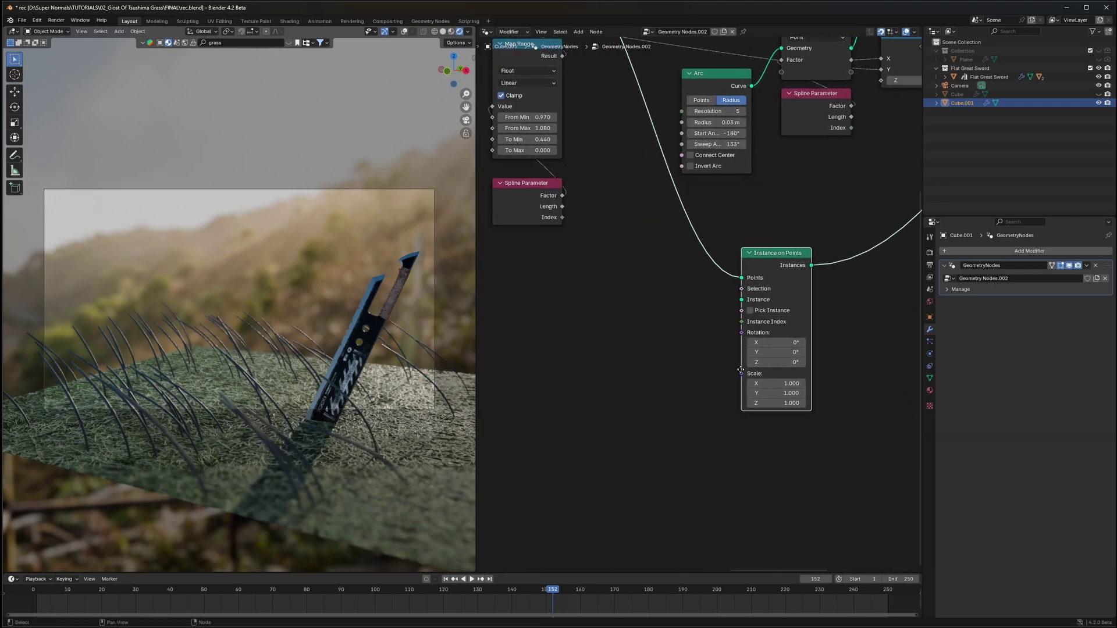
pyautogui.scroll(4, 700, 295)
pyautogui.hotkey('shift', 'a')
pyautogui.write('cube')
pyautogui.press('Return')
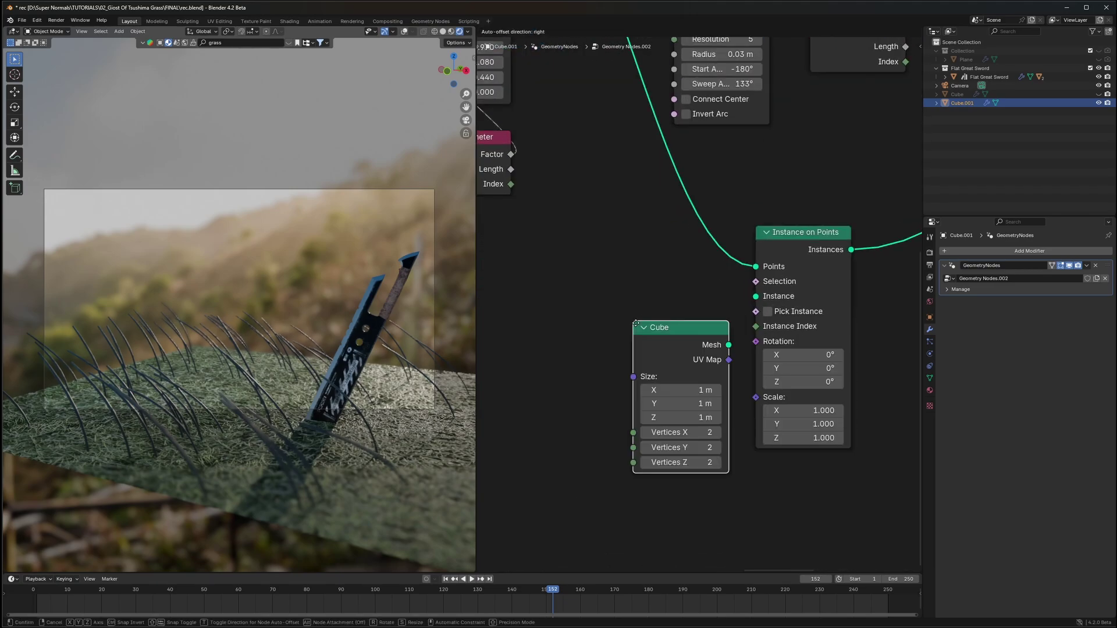
pyautogui.click(569, 295)
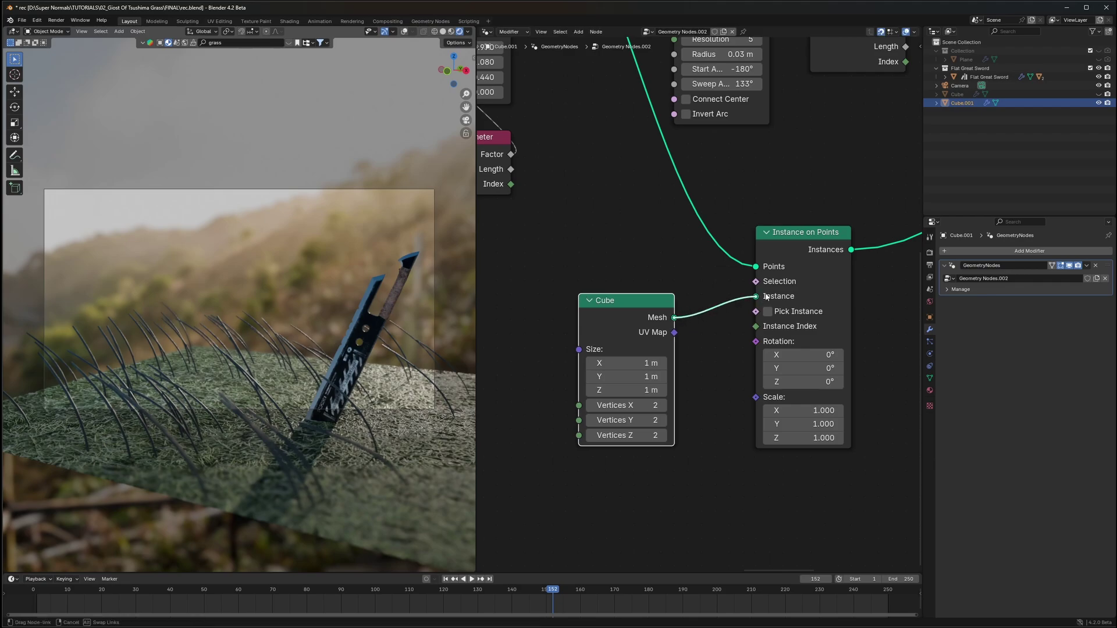
pyautogui.moveTo(765, 297); pyautogui.dragTo(765, 296)
# - Set the Cube node's Size to 0.03 m on all three axes
pyautogui.scroll(2, 802, 497)
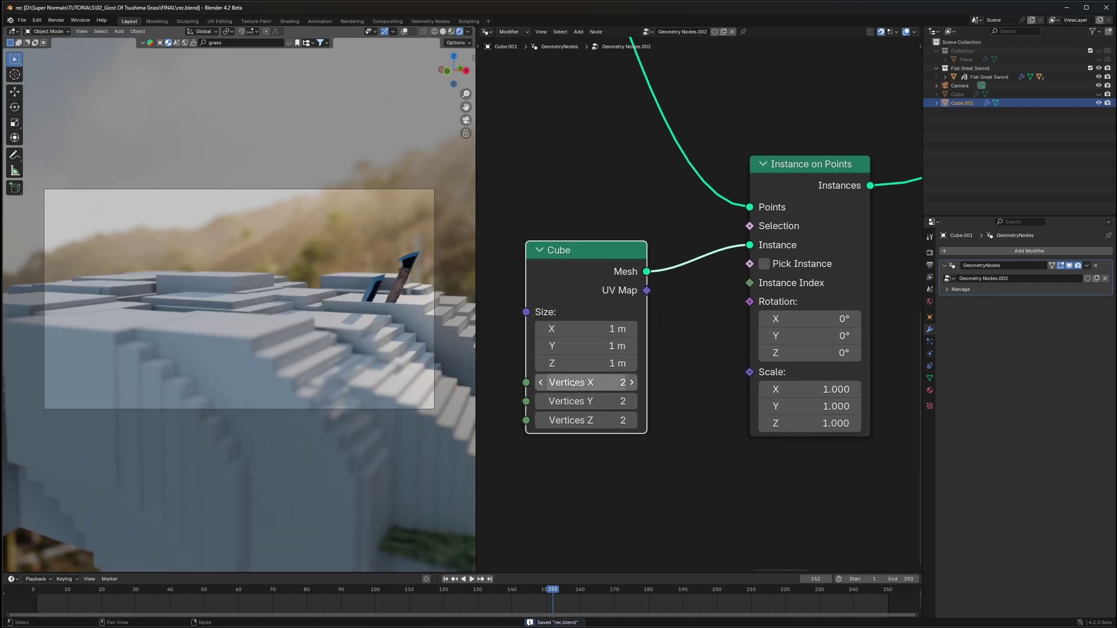
pyautogui.keyDown('shift'); pyautogui.moveTo(586, 329); pyautogui.dragTo(536, 329); pyautogui.keyUp('shift')
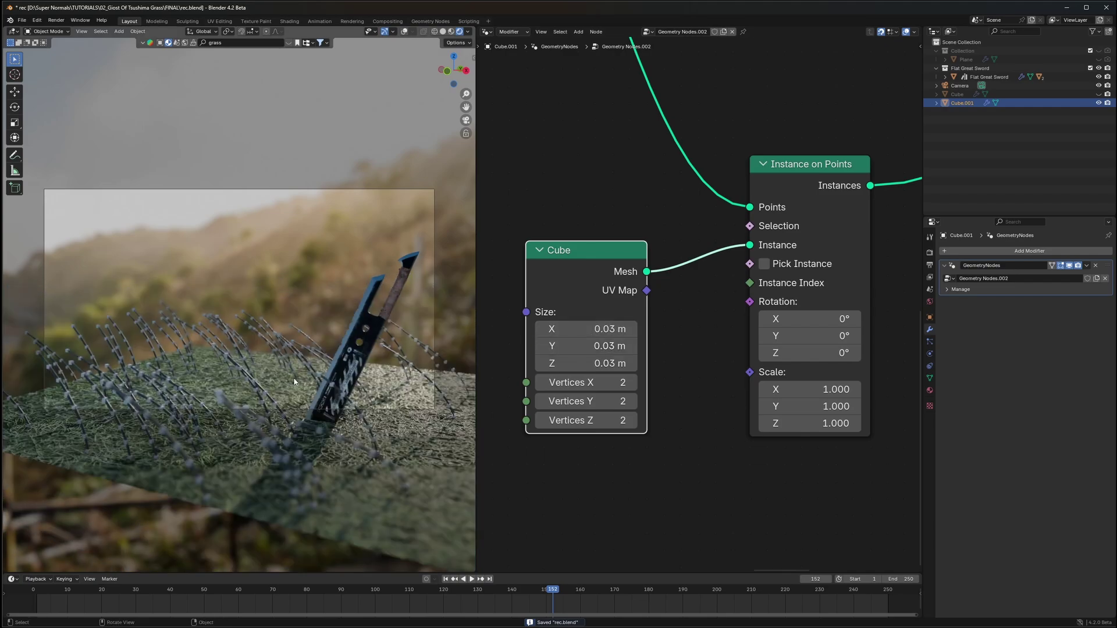
pyautogui.keyDown('shift'); pyautogui.moveTo(170, 401); pyautogui.dragTo(210, 330, button='middle'); pyautogui.keyUp('shift')
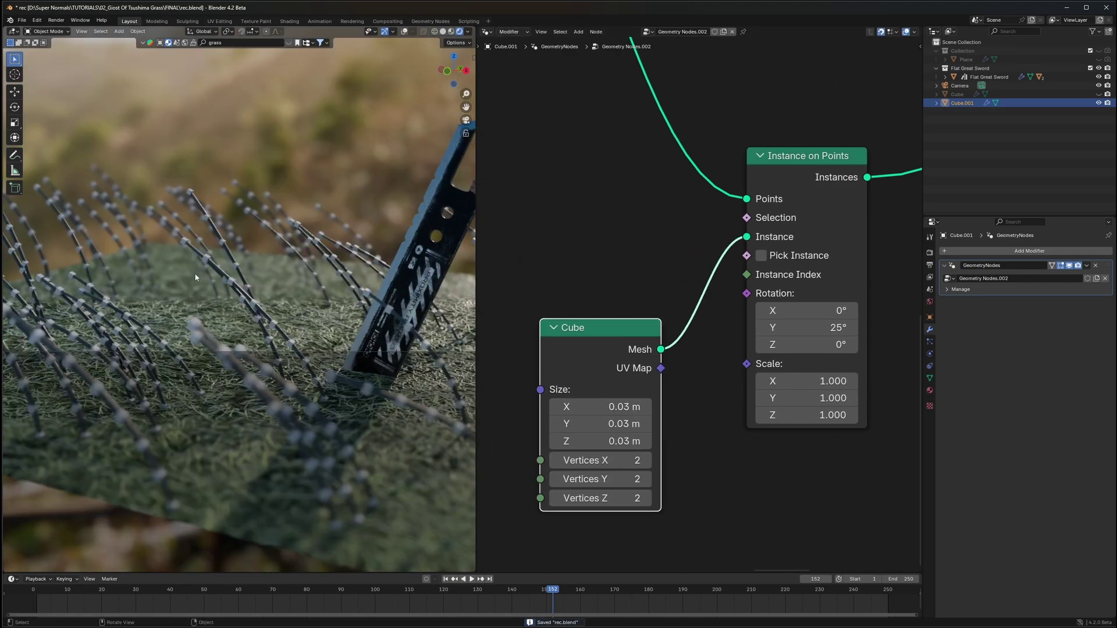
# - Place a second Spline Parameter node near Instance on Points and connect its Factor to Selection
pyautogui.scroll(-4, 736, 306)
pyautogui.moveTo(736, 305); pyautogui.dragTo(753, 373, button='middle')
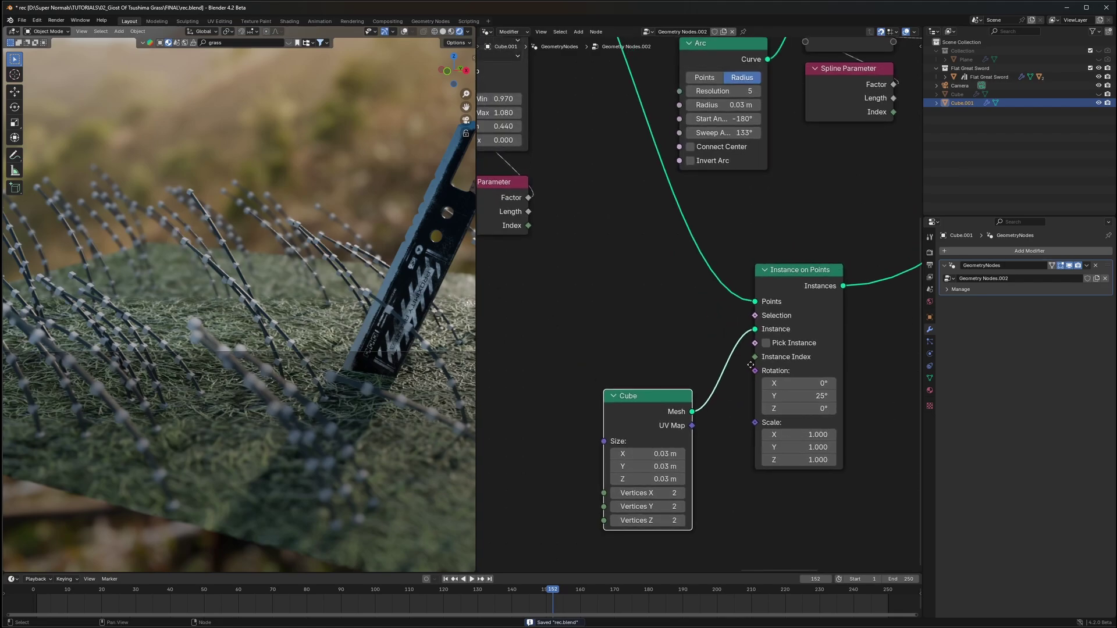
pyautogui.scroll(-7, 698, 326)
pyautogui.moveTo(609, 272); pyautogui.dragTo(631, 309, button='middle')
pyautogui.scroll(5, 631, 310)
pyautogui.click(562, 266)
pyautogui.moveTo(563, 268); pyautogui.dragTo(650, 341)
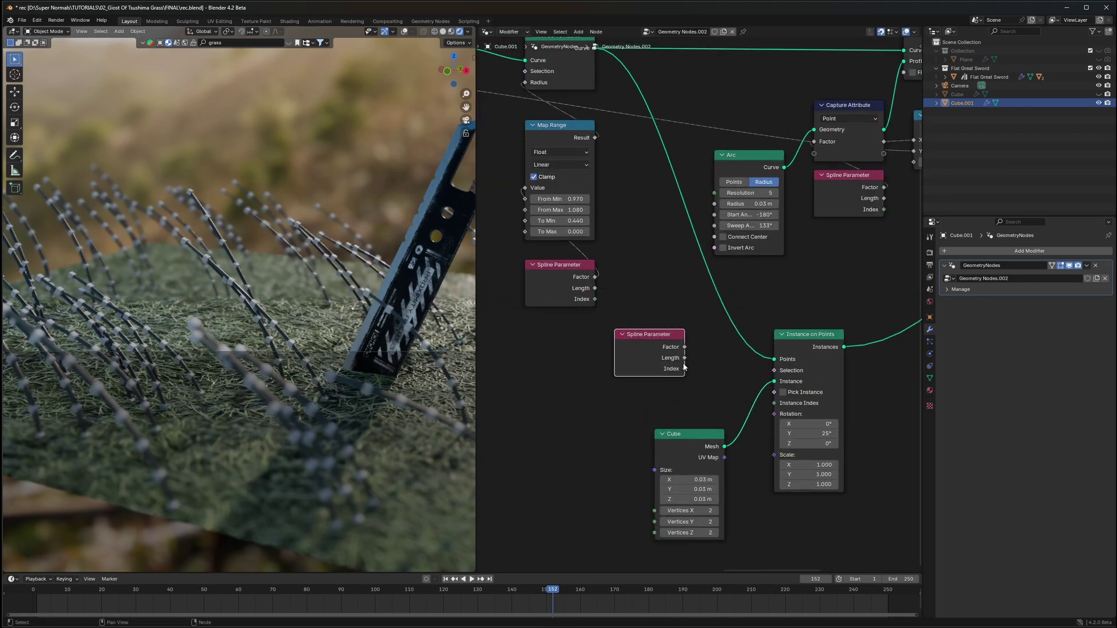
pyautogui.scroll(2, 680, 365)
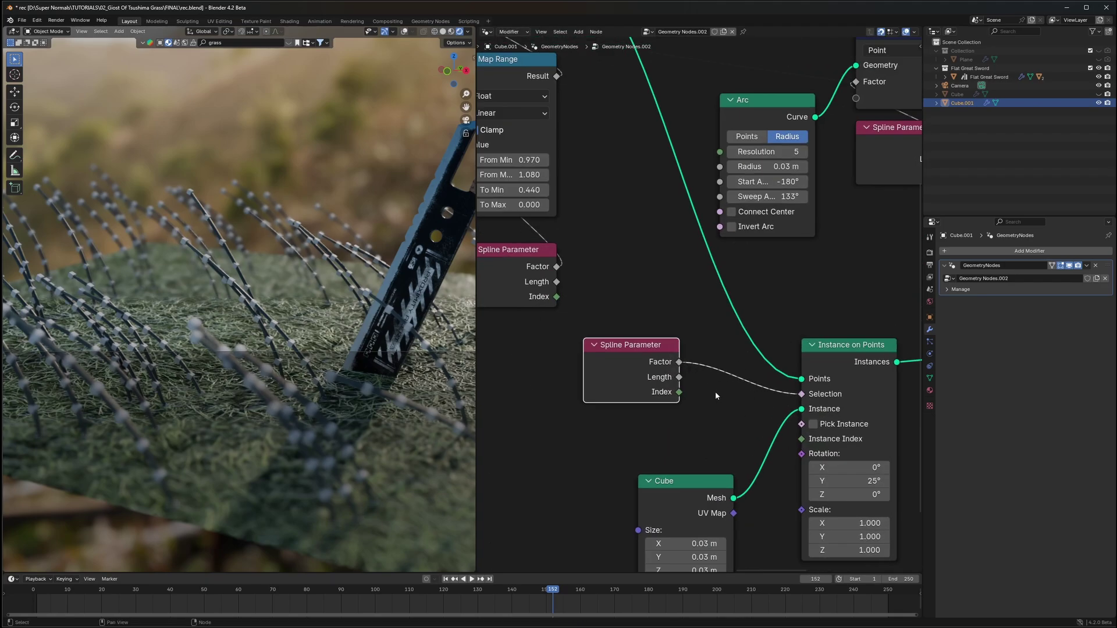
# - Insert a Map Range node between Spline Parameter and Selection with From Min 0.990, limiting the instances to the stem tips
pyautogui.hotkey('shift', 'a')
pyautogui.write('map')
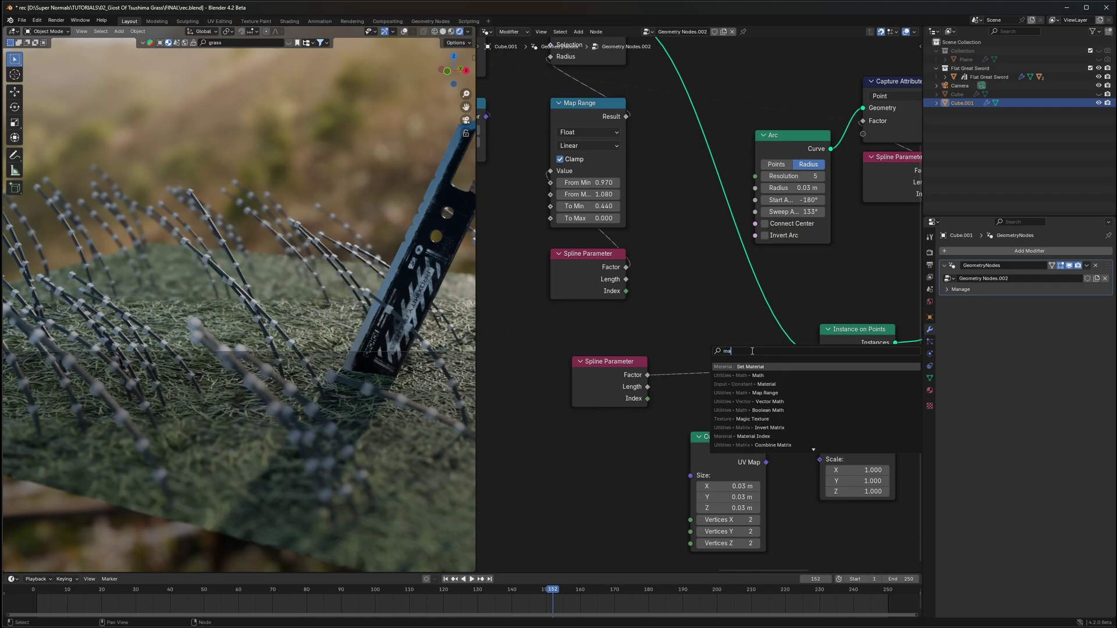
pyautogui.press('Return')
pyautogui.click(678, 295)
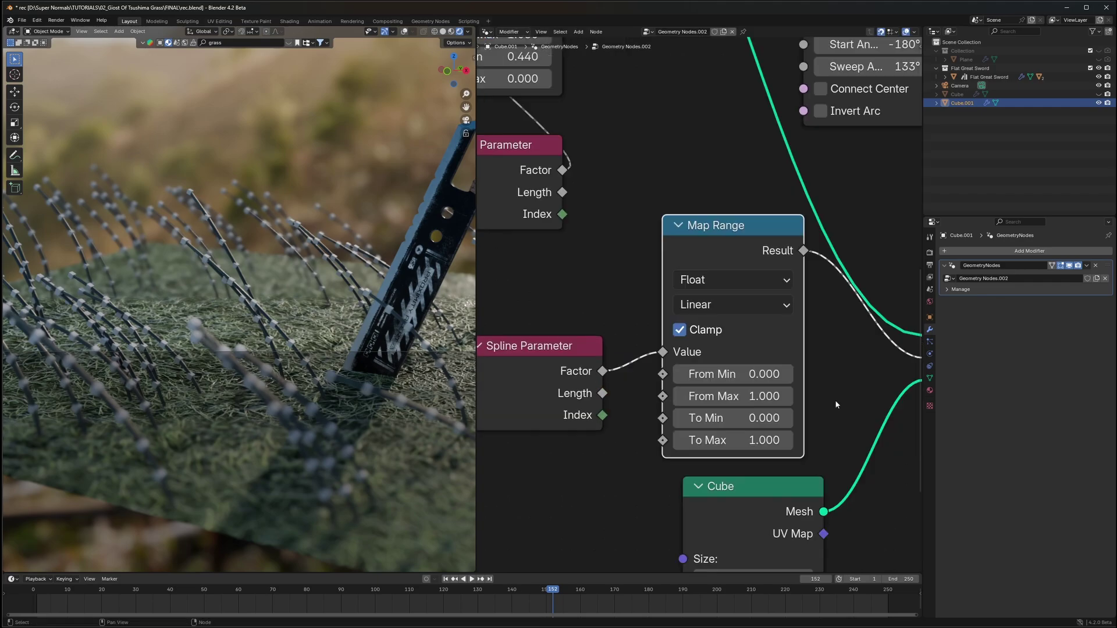
pyautogui.moveTo(836, 400); pyautogui.dragTo(815, 347, button='middle')
pyautogui.moveTo(698, 321); pyautogui.dragTo(748, 321)
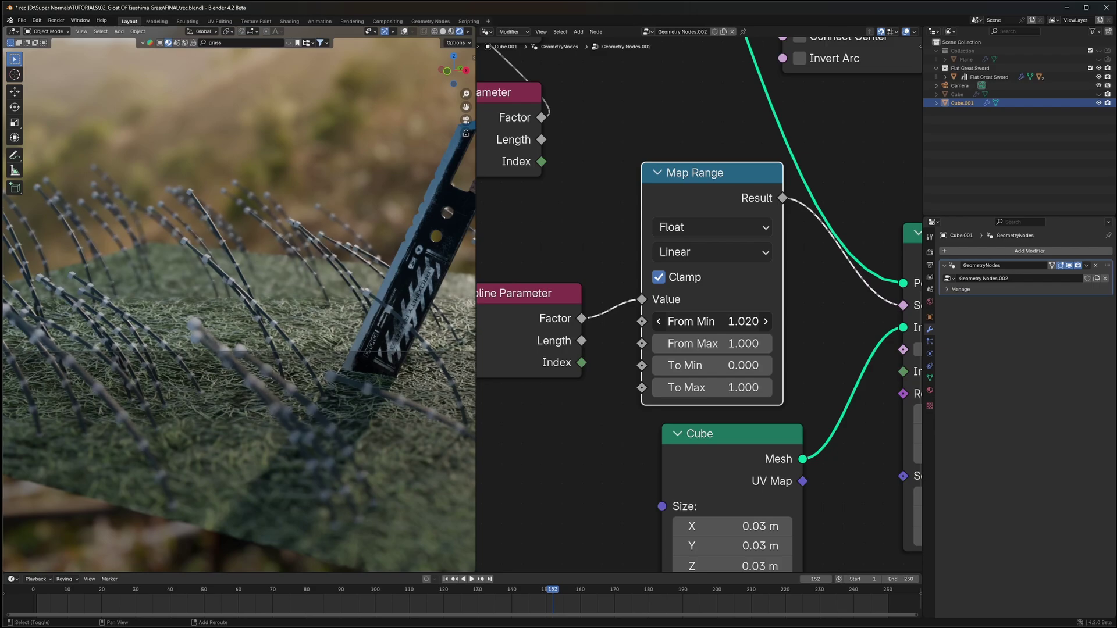
pyautogui.click(745, 324)
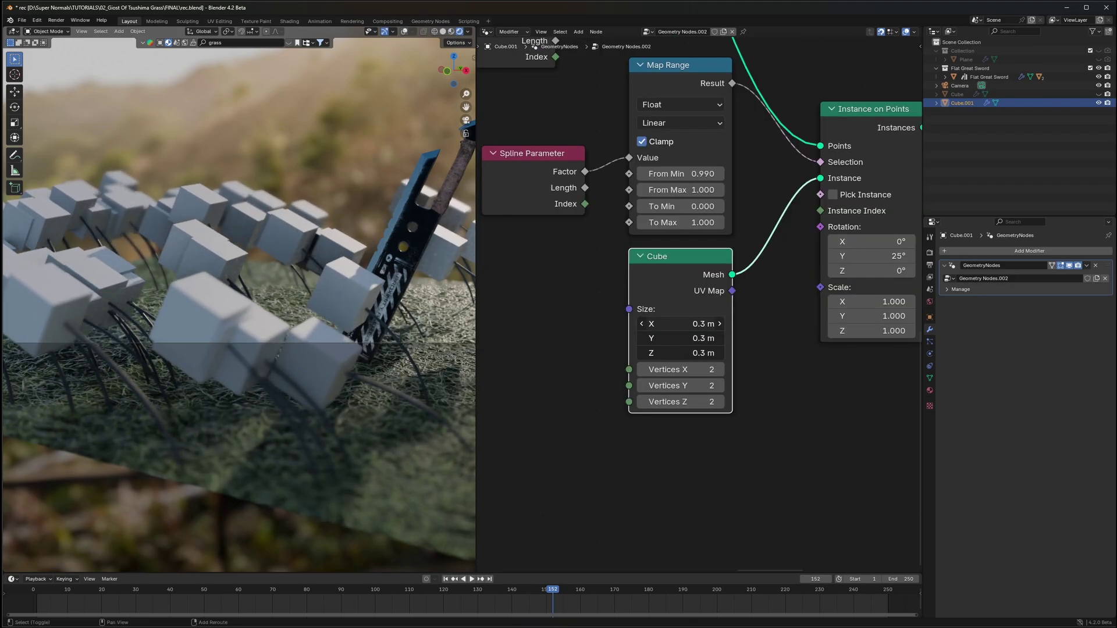
# - Search the asset library for "pampas" and place the Pampas Grass vase asset in the grass scene
pyautogui.press('space')
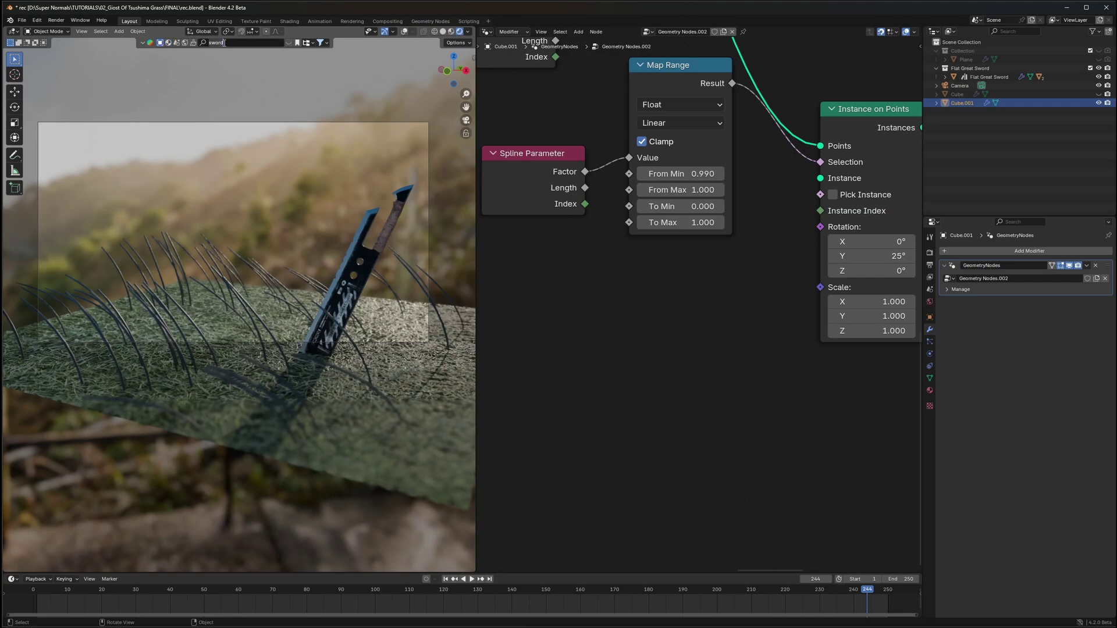
pyautogui.moveTo(56, 96)
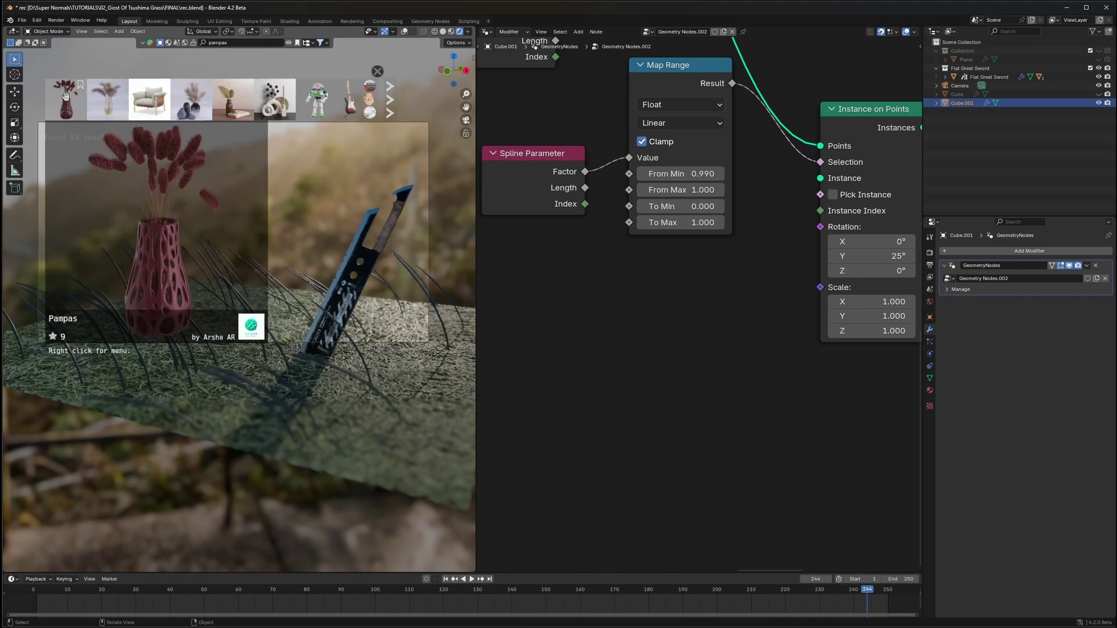
pyautogui.moveTo(110, 101)
pyautogui.moveTo(107, 100); pyautogui.dragTo(267, 349)
# - In front view, select the entire Pampas twigs mesh in Edit Mode and move it down toward the world origin
pyautogui.press('KP_1')
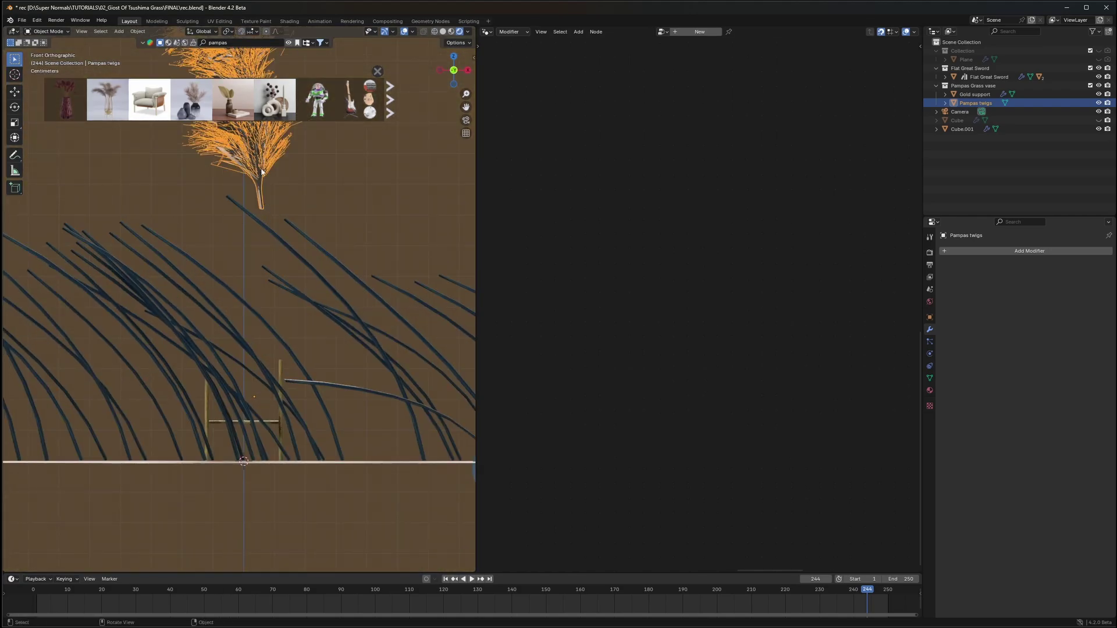
pyautogui.press('Tab')
pyautogui.press('a')
pyautogui.press('g')
pyautogui.click(258, 360)
pyautogui.press('g')
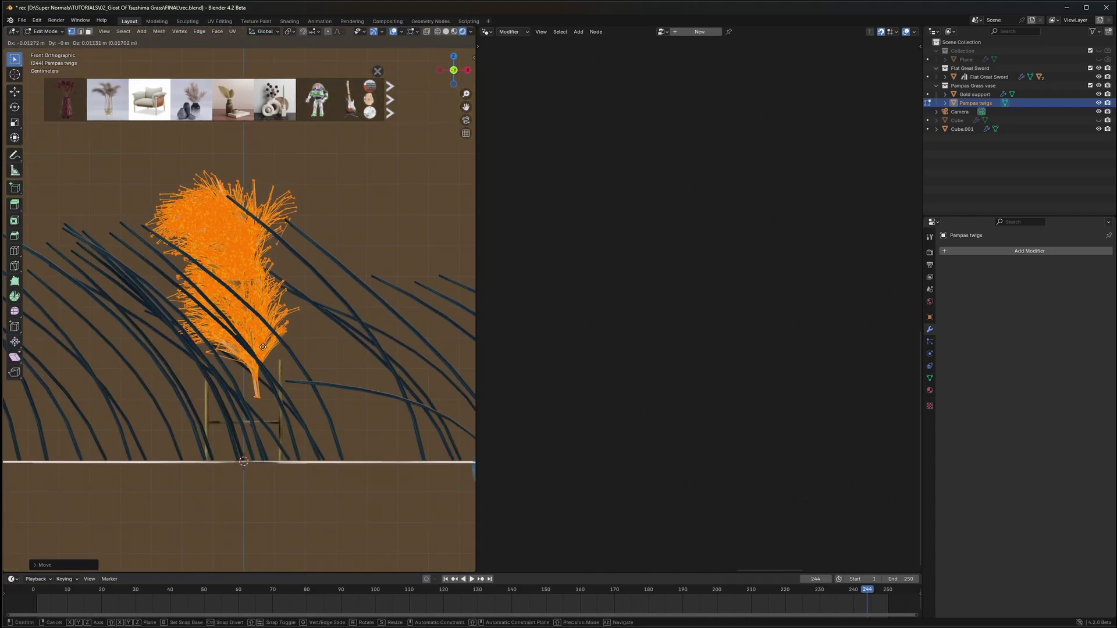
pyautogui.click(255, 356)
pyautogui.press('g')
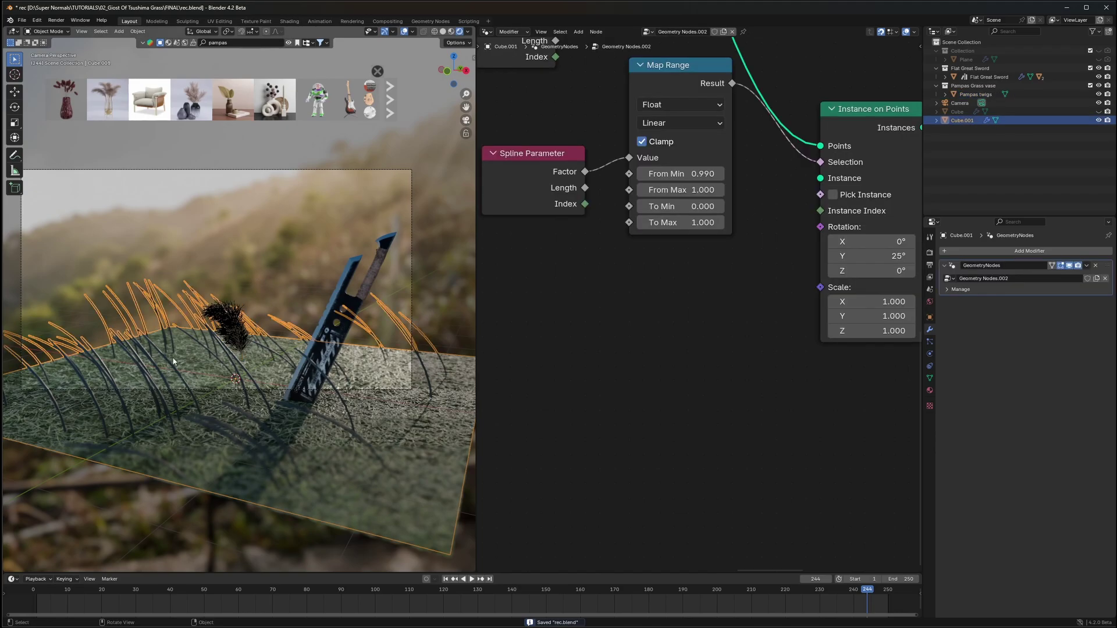
# - Connect the Geometry output of the Pampas twigs Object Info node to the Instance input of Instance on Points
pyautogui.scroll(-3, 650, 349)
pyautogui.scroll(5, 663, 395)
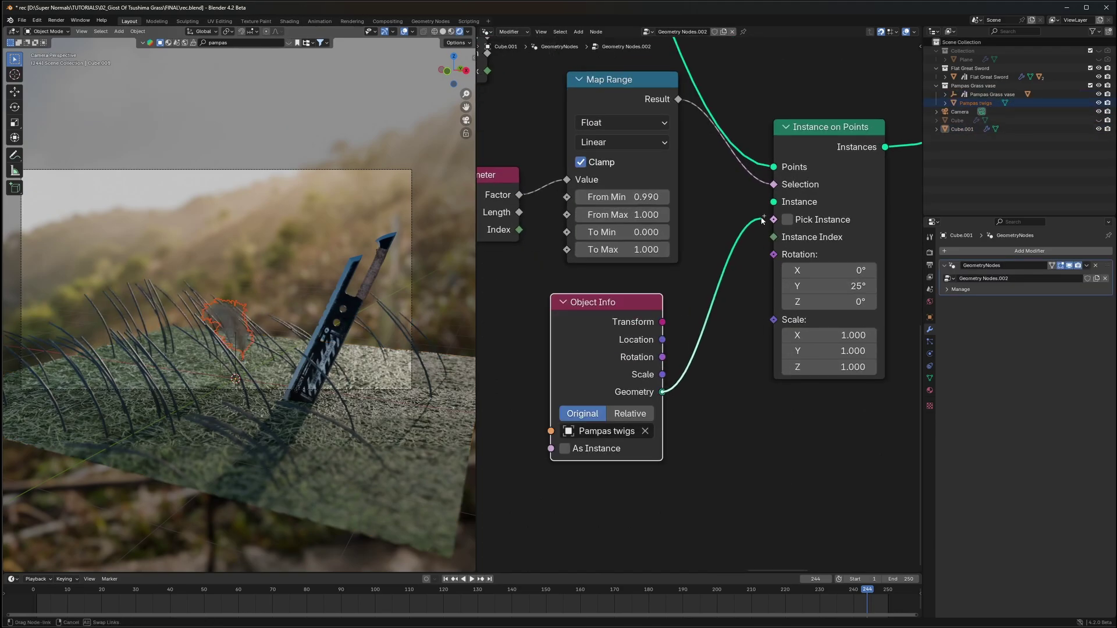
pyautogui.moveTo(763, 220); pyautogui.dragTo(773, 202)
# - Set the plume instances' Scale to 0.830 on all axes and their Y Rotation to -44.9°
pyautogui.moveTo(836, 336); pyautogui.dragTo(826, 367)
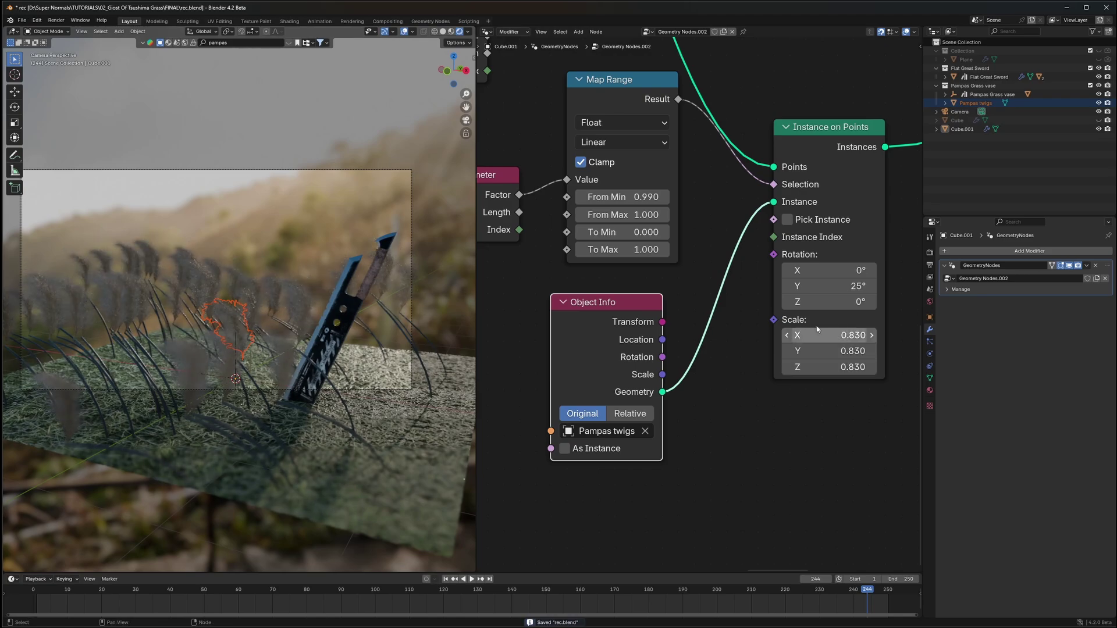
pyautogui.click(819, 385)
pyautogui.keyDown('shift'); pyautogui.moveTo(836, 286); pyautogui.dragTo(843, 286); pyautogui.keyUp('shift')
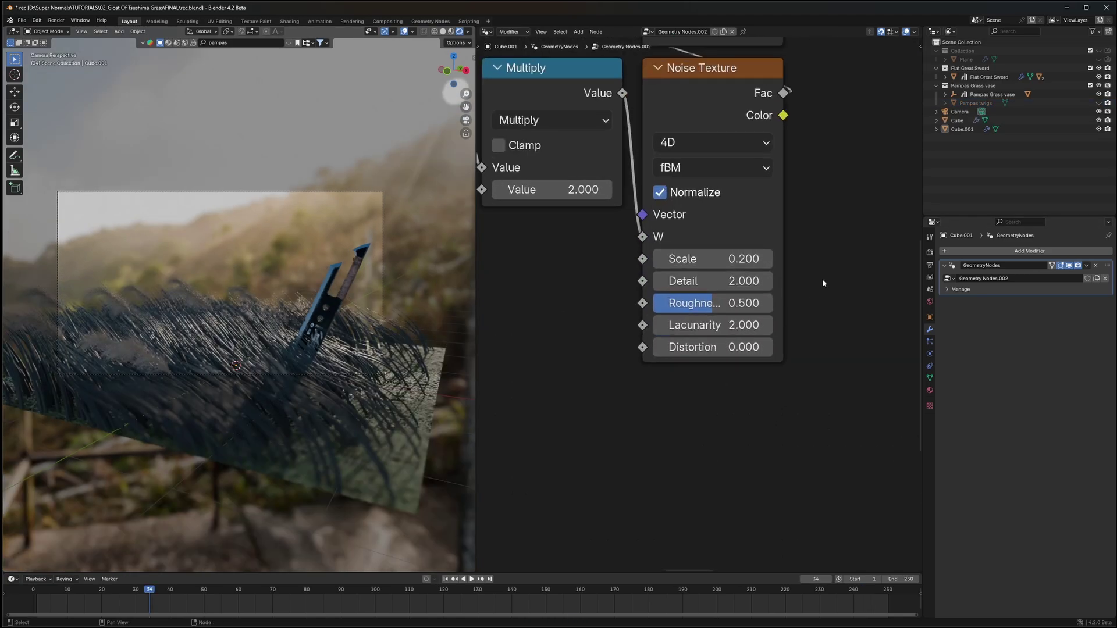
# - Move the plumes' Instance on Points node away from Object Info to make room for rotation nodes
pyautogui.scroll(-5, 822, 279)
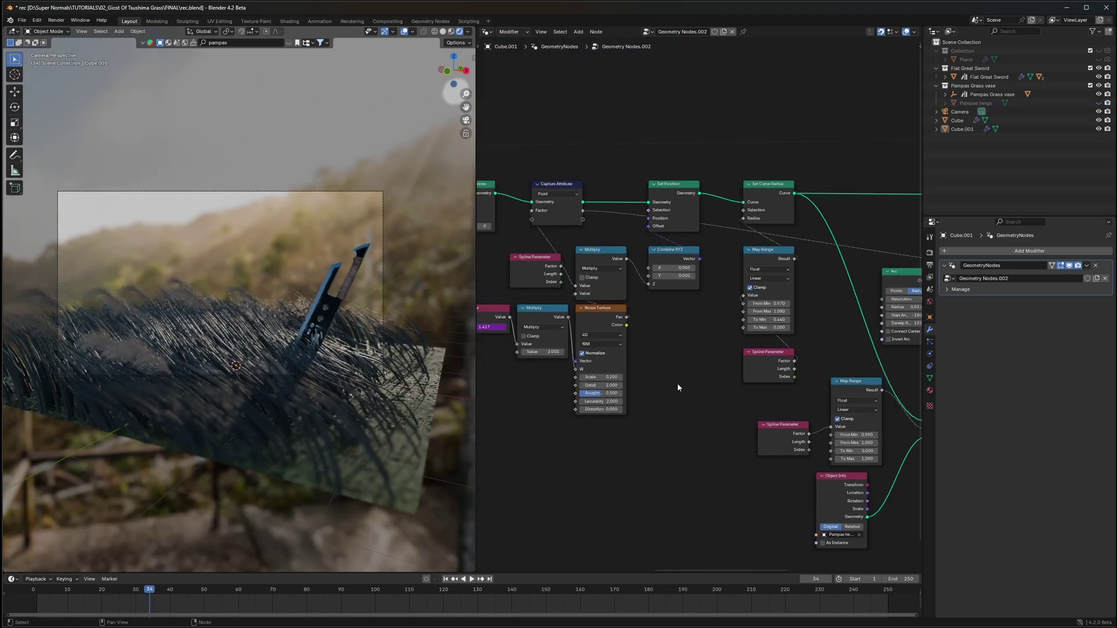
pyautogui.moveTo(835, 412); pyautogui.dragTo(680, 338, button='middle')
pyautogui.moveTo(826, 359); pyautogui.dragTo(748, 311, button='middle')
pyautogui.scroll(4, 748, 312)
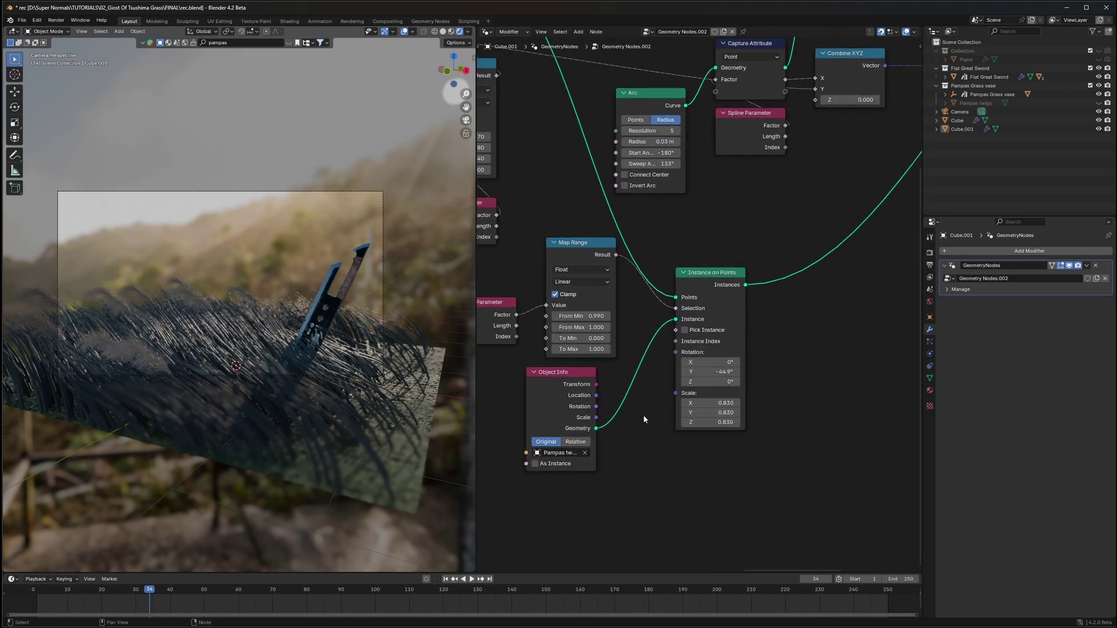
pyautogui.scroll(5, 644, 420)
pyautogui.moveTo(650, 430); pyautogui.dragTo(676, 317, button='middle')
pyautogui.moveTo(745, 190); pyautogui.dragTo(818, 212)
# - Duplicate the wind node group of Value, Multiply, Noise Texture, Spline Parameter and Combine XYZ, placing the copy below the Object Info node
pyautogui.scroll(-15, 818, 212)
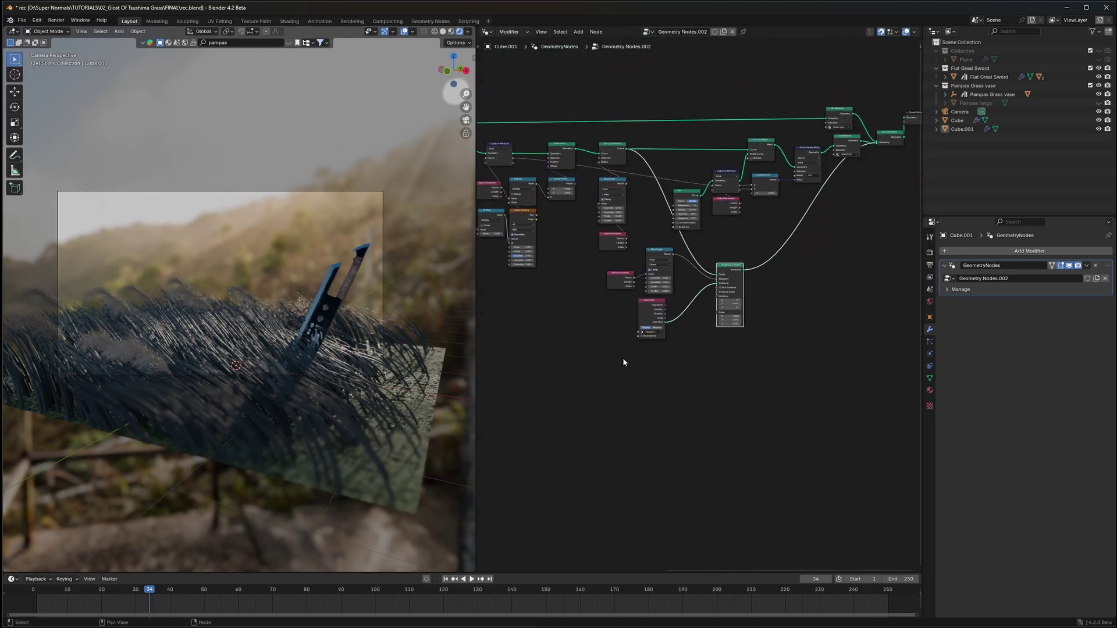
pyautogui.scroll(1, 623, 363)
pyautogui.moveTo(569, 338); pyautogui.dragTo(707, 354, button='middle')
pyautogui.scroll(-9, 567, 328)
pyautogui.scroll(14, 726, 357)
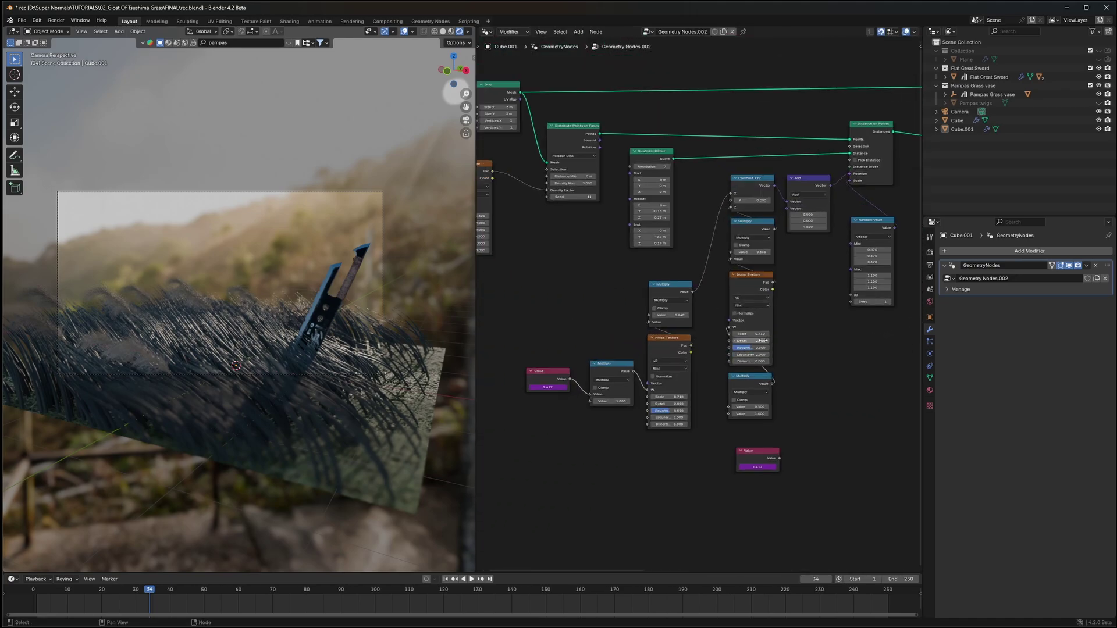
pyautogui.moveTo(855, 345); pyautogui.dragTo(724, 366, button='middle')
pyautogui.moveTo(710, 354); pyautogui.dragTo(522, 204)
pyautogui.hotkey('shift', 'd')
pyautogui.click(761, 509)
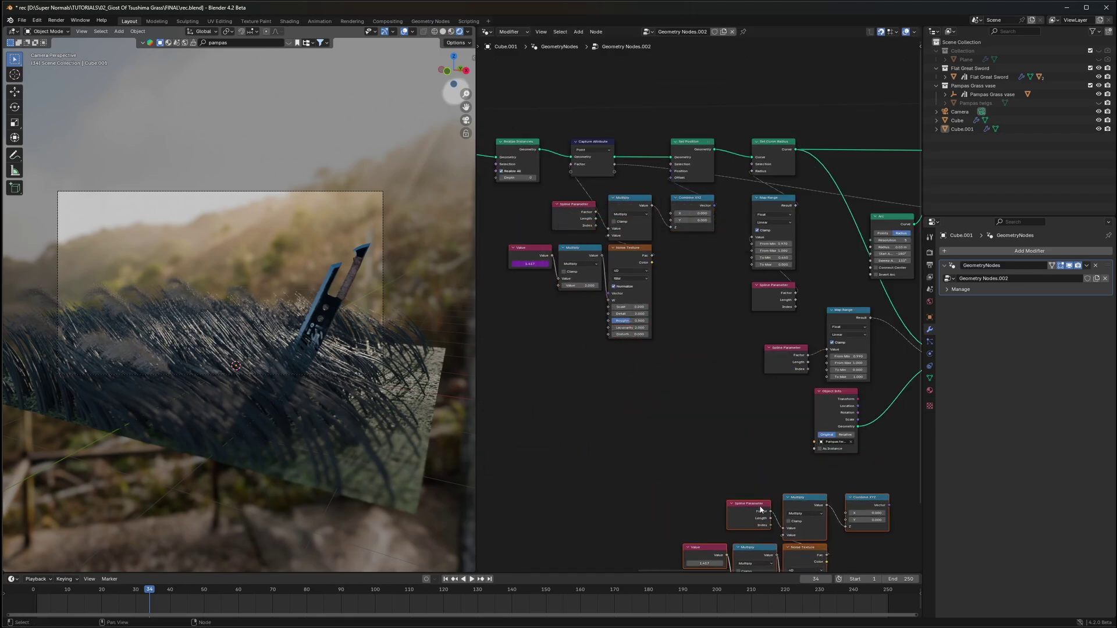
# - Move the duplicated wind nodes closer to the plumes' Instance on Points node
pyautogui.moveTo(829, 451); pyautogui.dragTo(551, 279, button='middle')
pyautogui.moveTo(599, 326); pyautogui.dragTo(699, 307)
pyautogui.scroll(8, 698, 305)
pyautogui.click(693, 300)
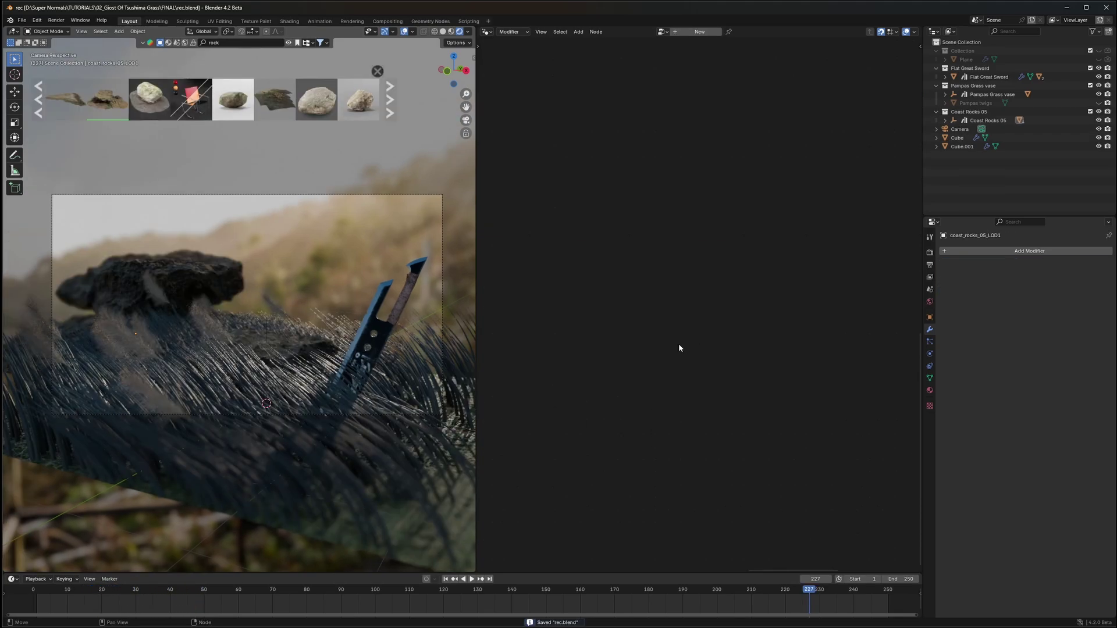
# - Bring up the Distribute Points on Faces part of the grass object's node tree and select the coast rock in the grass
pyautogui.click(218, 348)
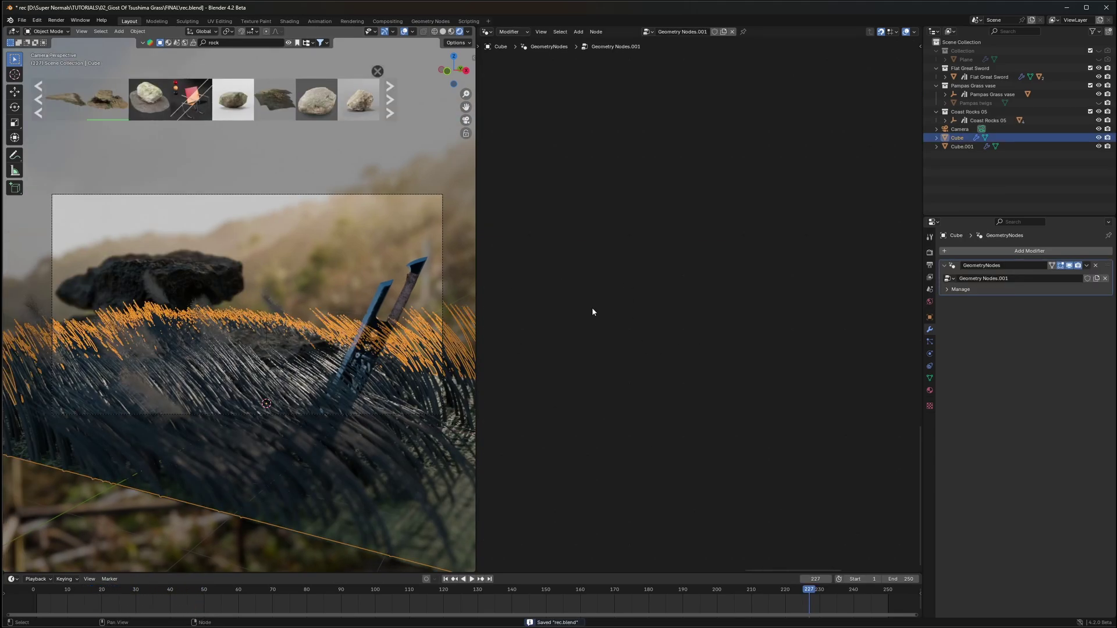
pyautogui.scroll(-10, 697, 218)
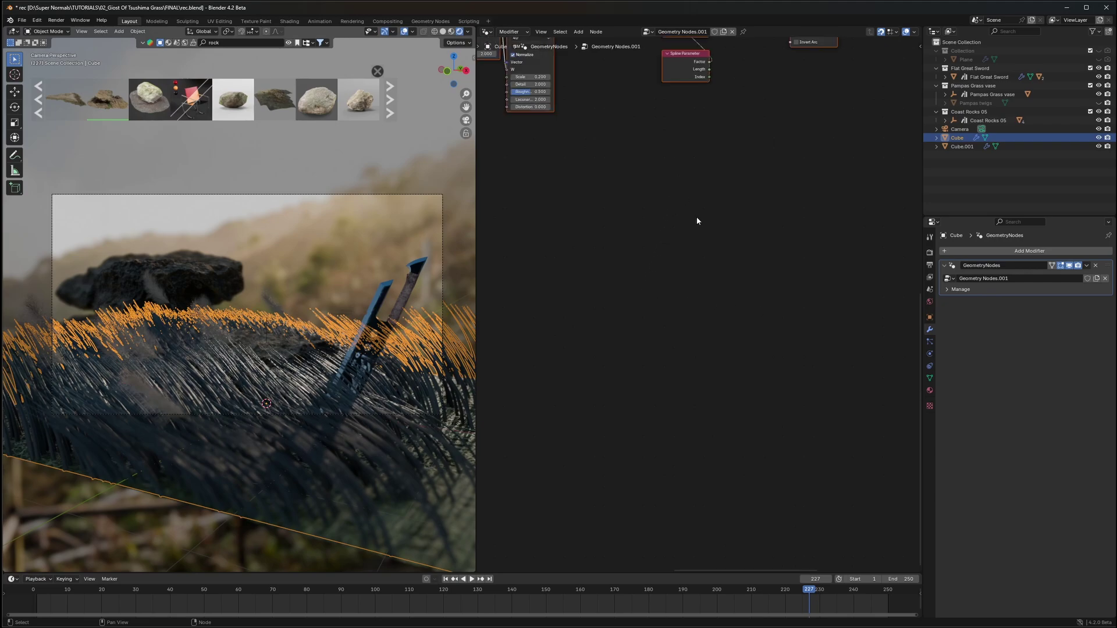
pyautogui.moveTo(492, 231); pyautogui.dragTo(654, 331, button='middle')
pyautogui.scroll(5, 654, 331)
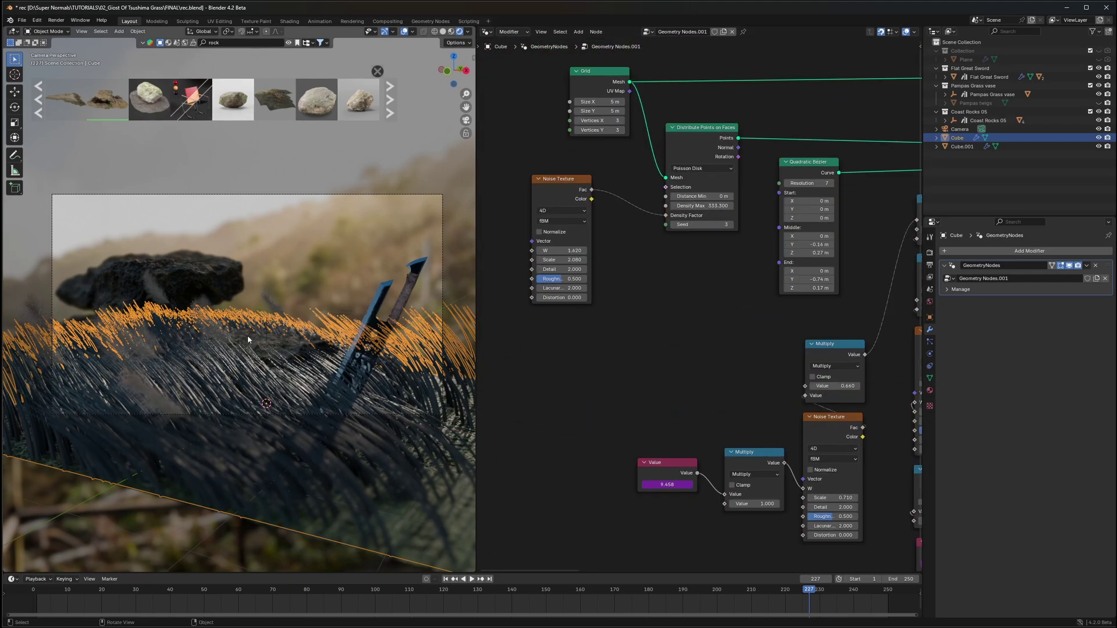
pyautogui.click(279, 346)
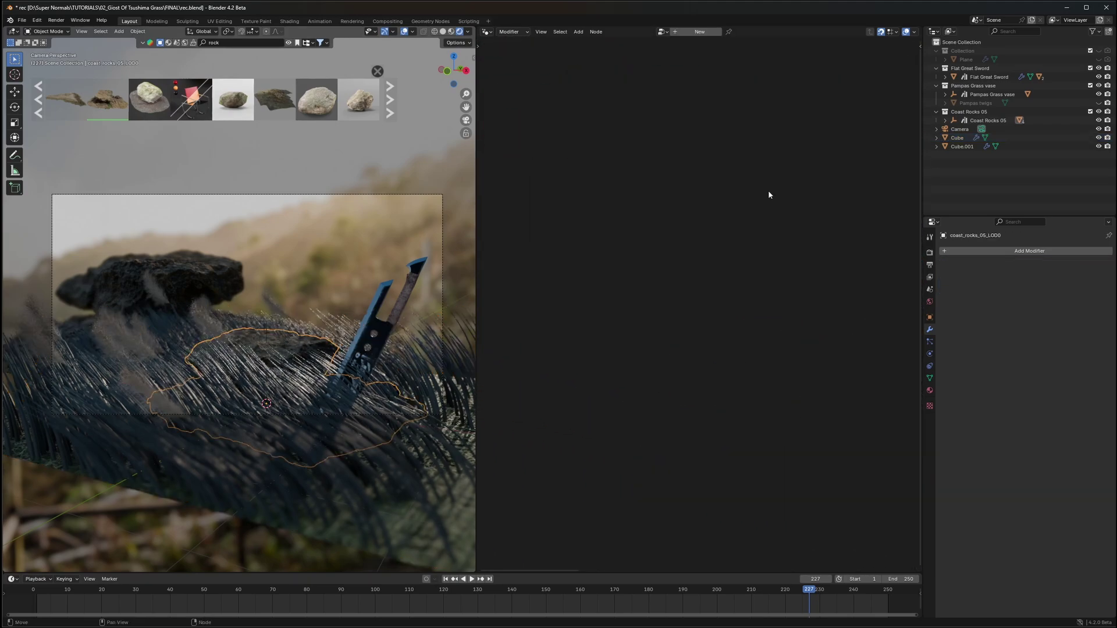
pyautogui.click(292, 343)
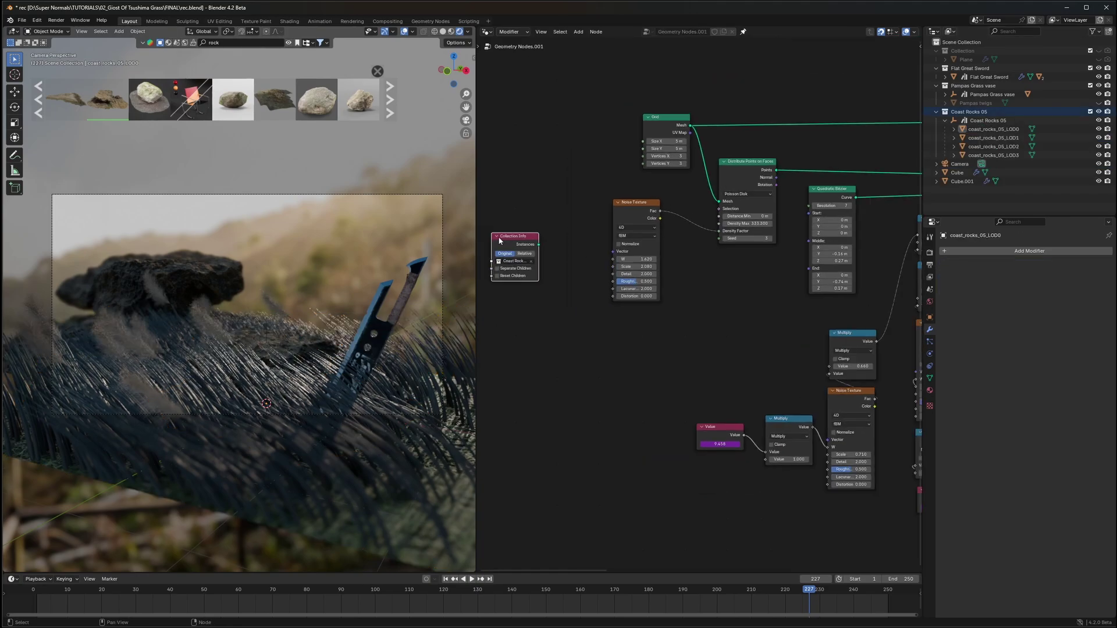
# - Place the Coast Rocks 05 Collection Info node below Noise Texture and connect its Instances to a new Geometry Proximity node
pyautogui.moveTo(499, 240); pyautogui.dragTo(576, 320)
pyautogui.scroll(2, 641, 298)
pyautogui.write('geo')
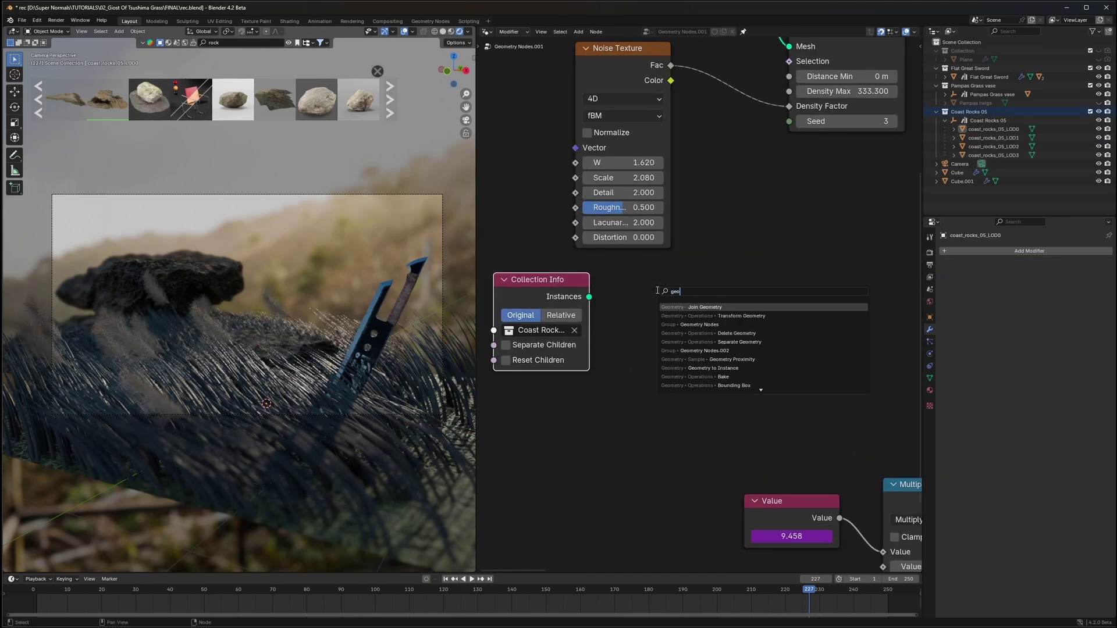
pyautogui.click(681, 359)
pyautogui.click(657, 300)
pyautogui.moveTo(588, 297); pyautogui.dragTo(657, 388)
pyautogui.scroll(-2, 732, 275)
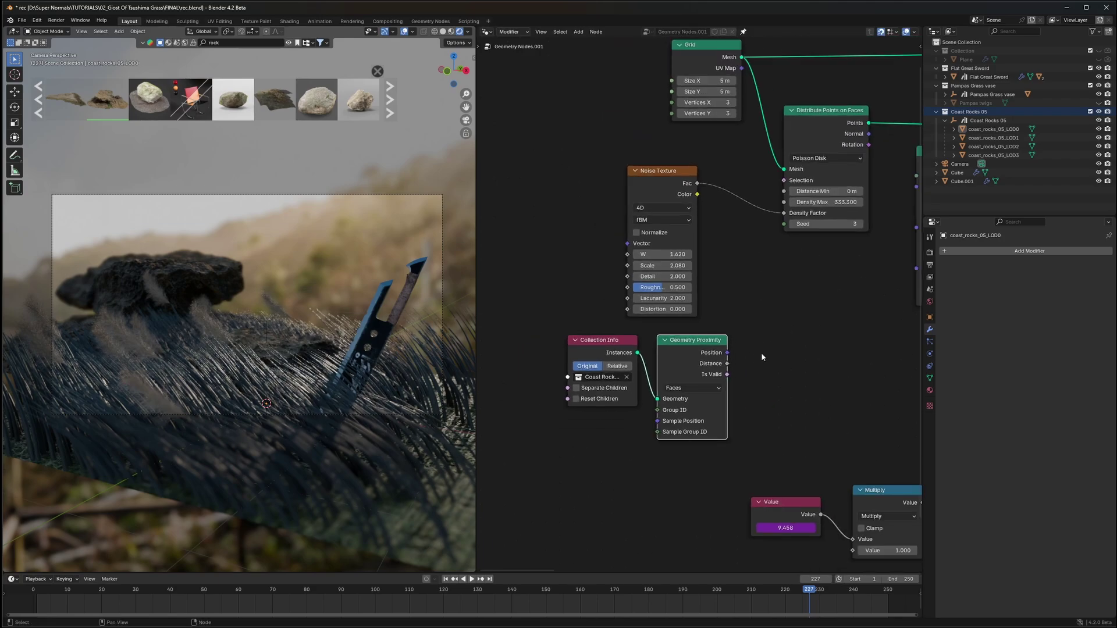
# - Shift the rock proximity nodes aside and insert a Math node between Noise Texture's Fac and the Density Factor
pyautogui.moveTo(777, 375); pyautogui.dragTo(621, 340)
pyautogui.press('g')
pyautogui.click(756, 361)
pyautogui.hotkey('shift', 'a')
pyautogui.click(757, 299)
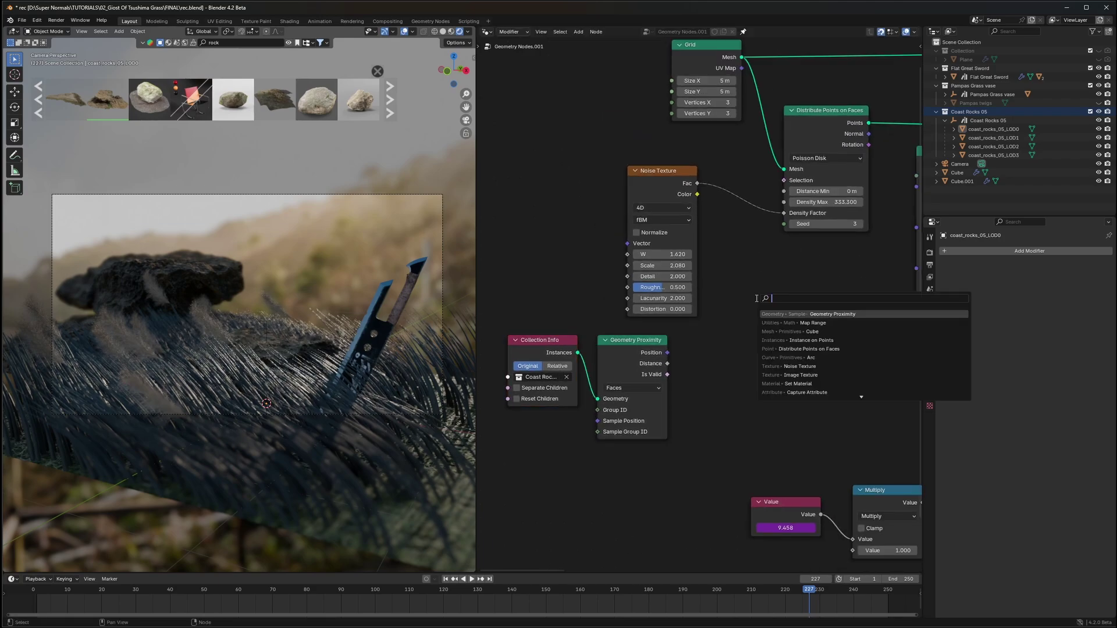
pyautogui.write('math')
pyautogui.press('Return')
pyautogui.click(749, 268)
pyautogui.moveTo(664, 171); pyautogui.dragTo(584, 170)
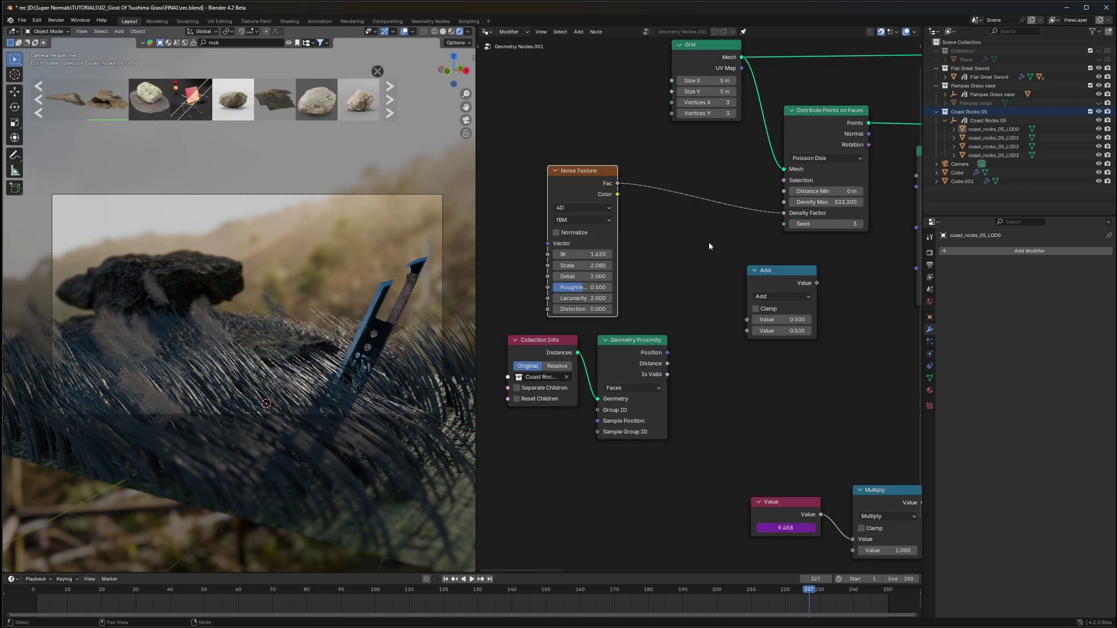
pyautogui.moveTo(774, 270); pyautogui.dragTo(712, 192)
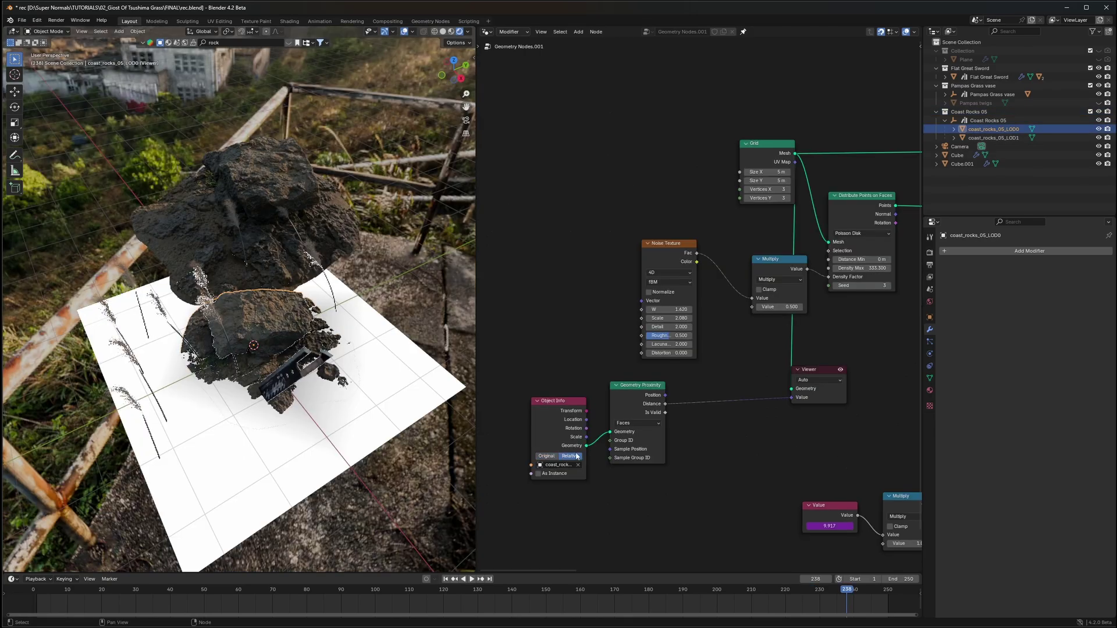
# - Add a Map Range node fed by the Distance output of Geometry Proximity
pyautogui.moveTo(665, 404); pyautogui.dragTo(749, 379)
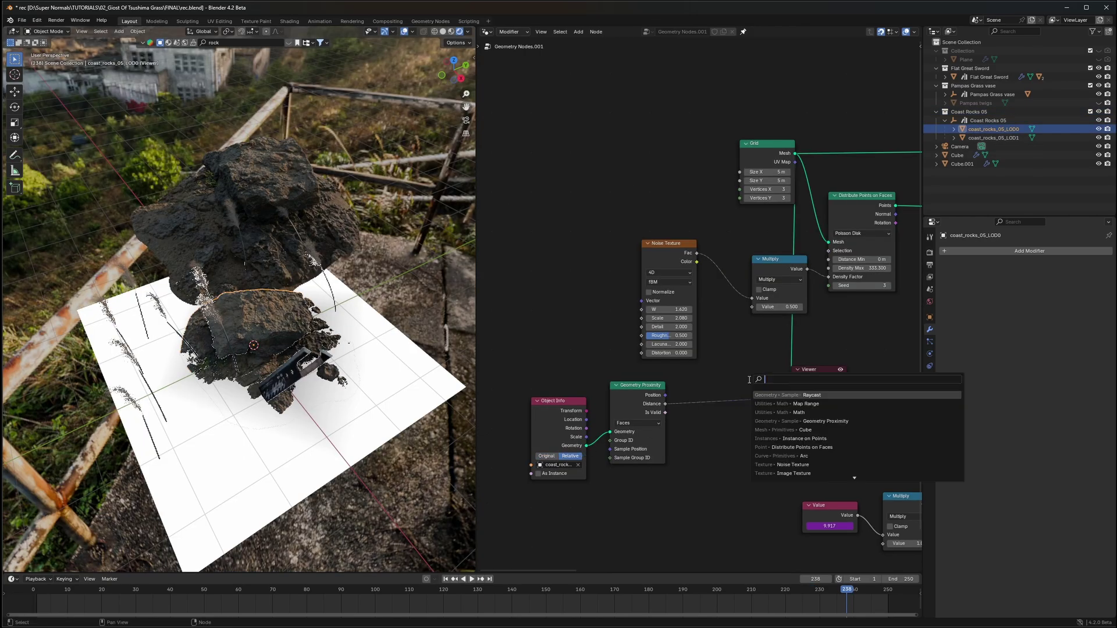
pyautogui.write('map')
pyautogui.press('Return')
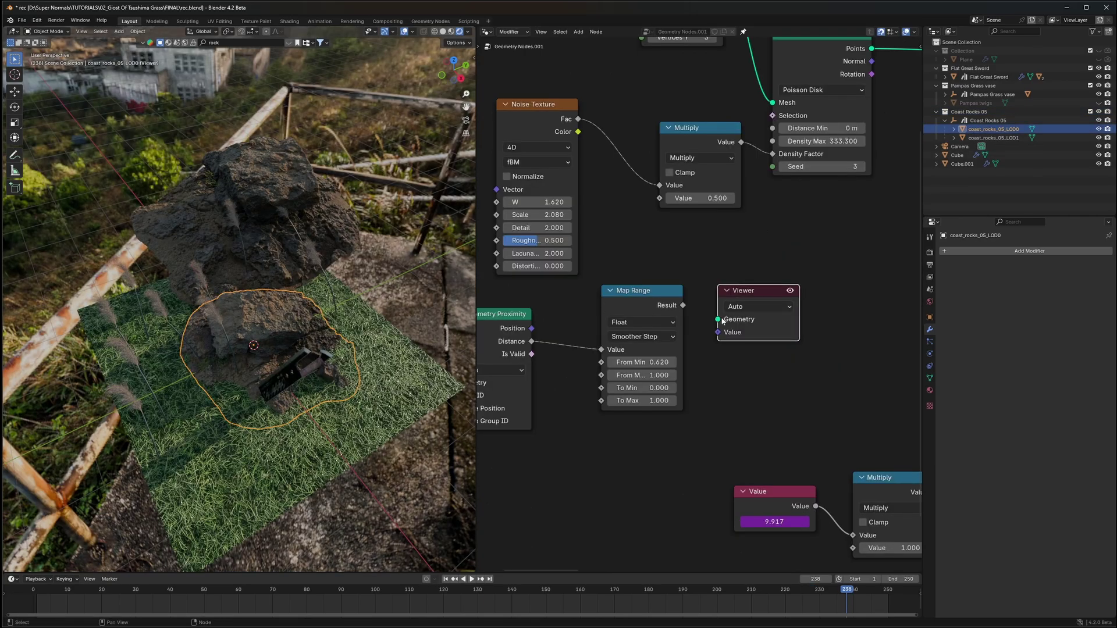
# - Connect the Map Range Result to the Multiply node's second Value and set From Min to 0.920
pyautogui.moveTo(683, 306); pyautogui.dragTo(655, 197)
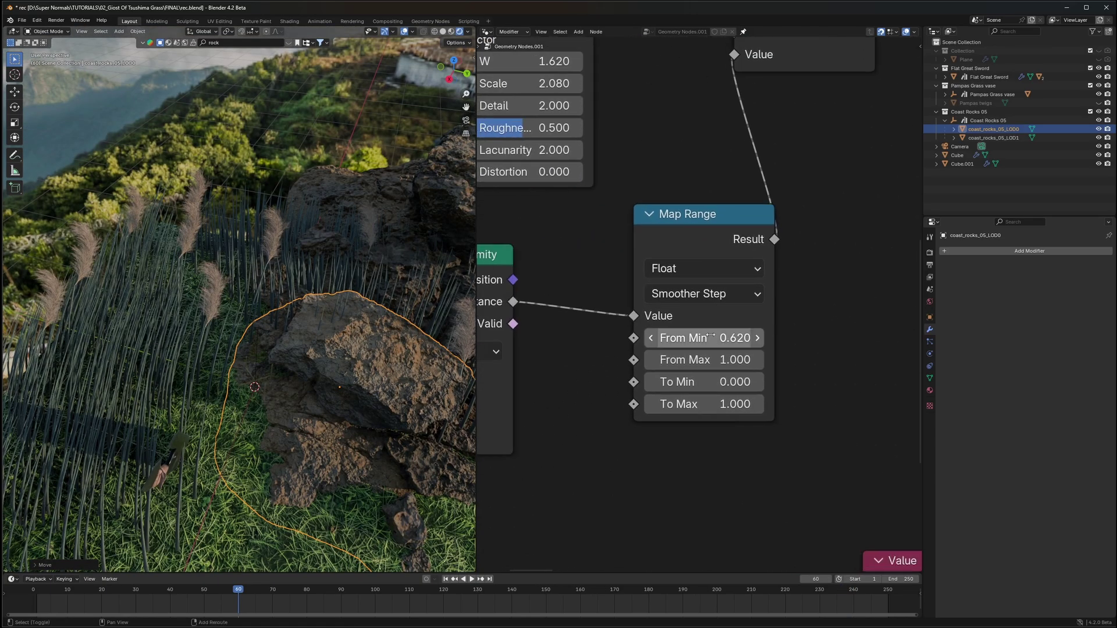
pyautogui.moveTo(704, 338)
pyautogui.mouseDown()
pyautogui.moveTo(721, 338)
pyautogui.moveTo(709, 338)
pyautogui.mouseUp()
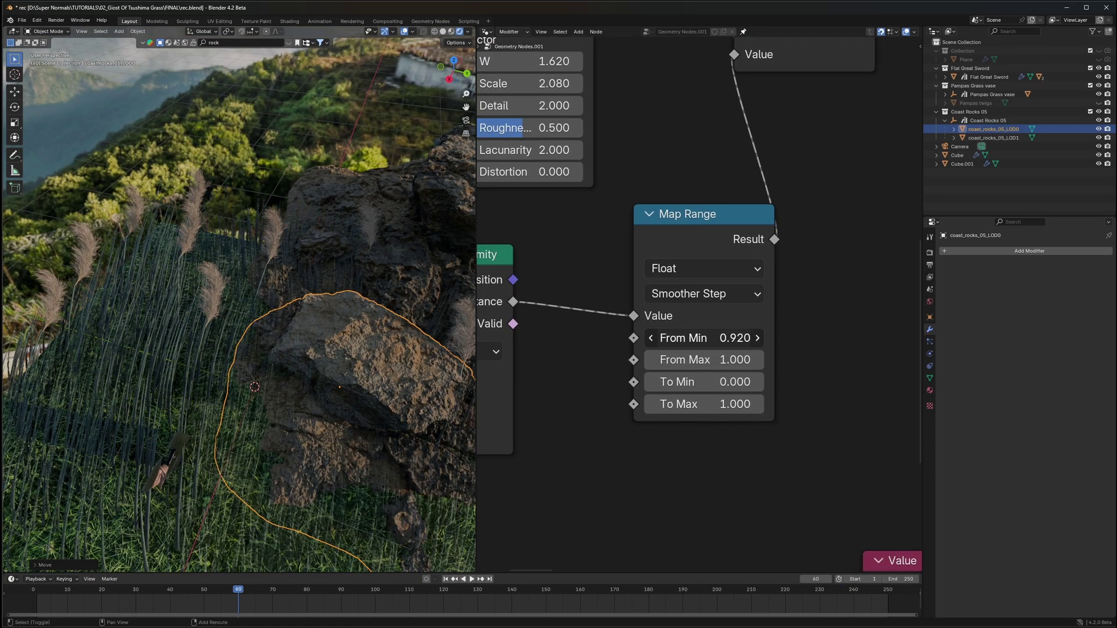